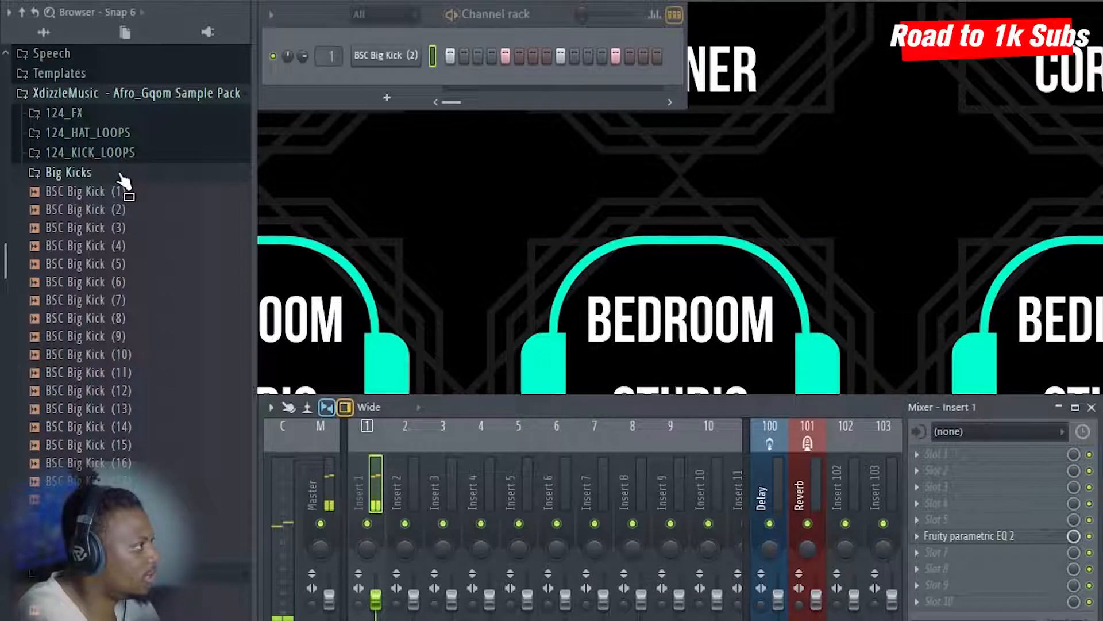
- Open the sample pack's 124_HAT_LOOPS folder and preview BSC_124_HAT_LOOP_06 (1)
scroll(109, 198, up, 6)
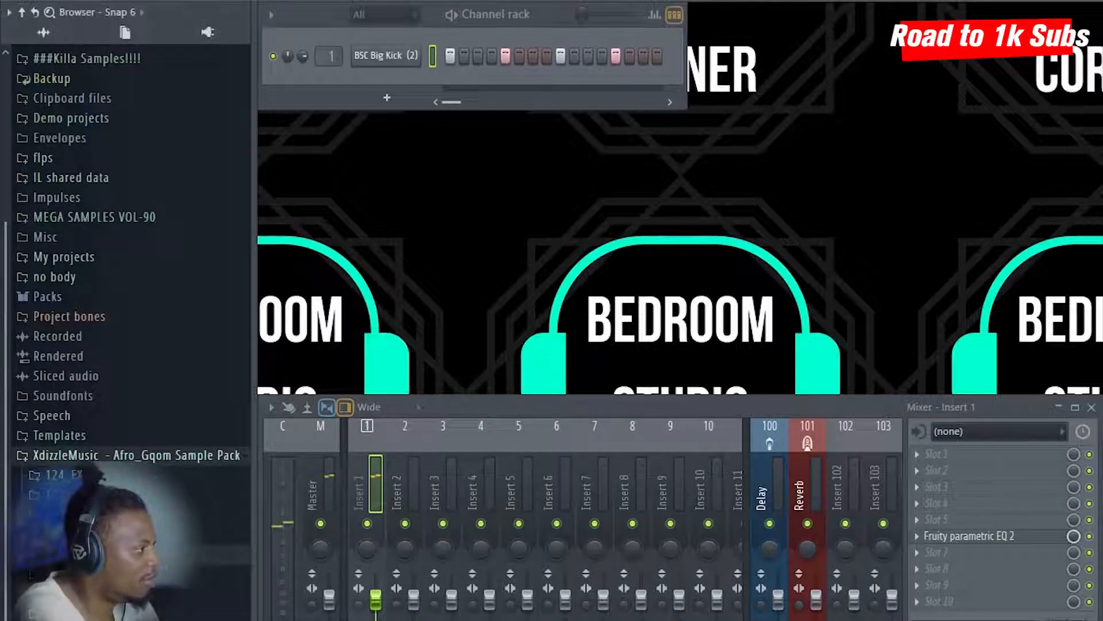
click(104, 495)
drag(133, 418, 289, 382)
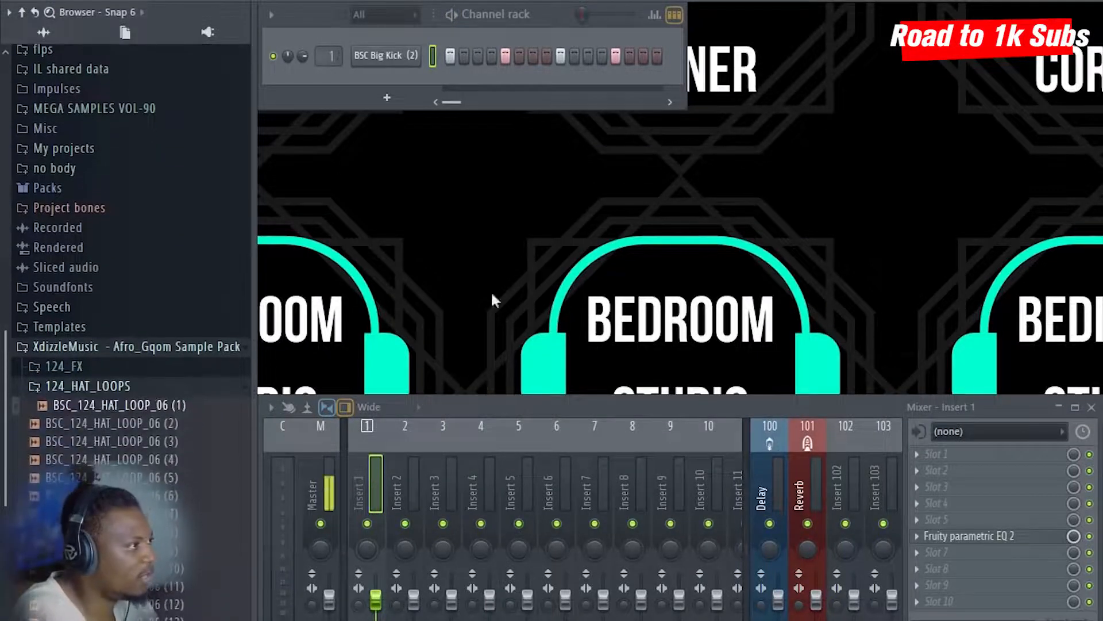
- Paint Pattern 1 across bars 1 to 4 of playlist Track 1 and place BSC_124_HAT_LOOP_06 (4) at the start of Track 2
key(F5)
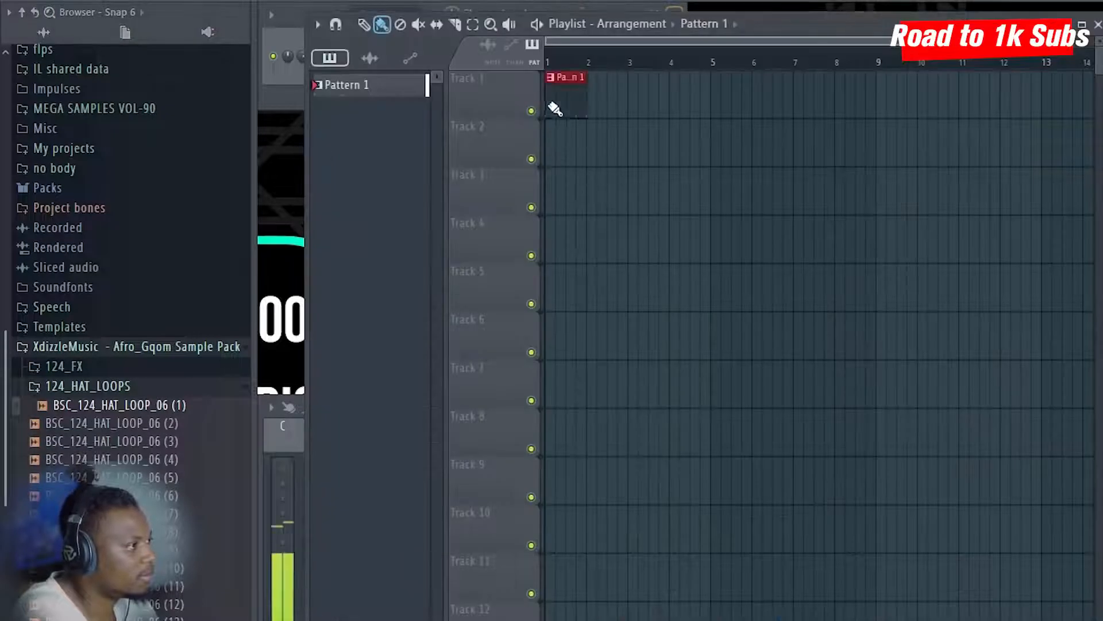
drag(554, 108, 689, 106)
click(169, 444)
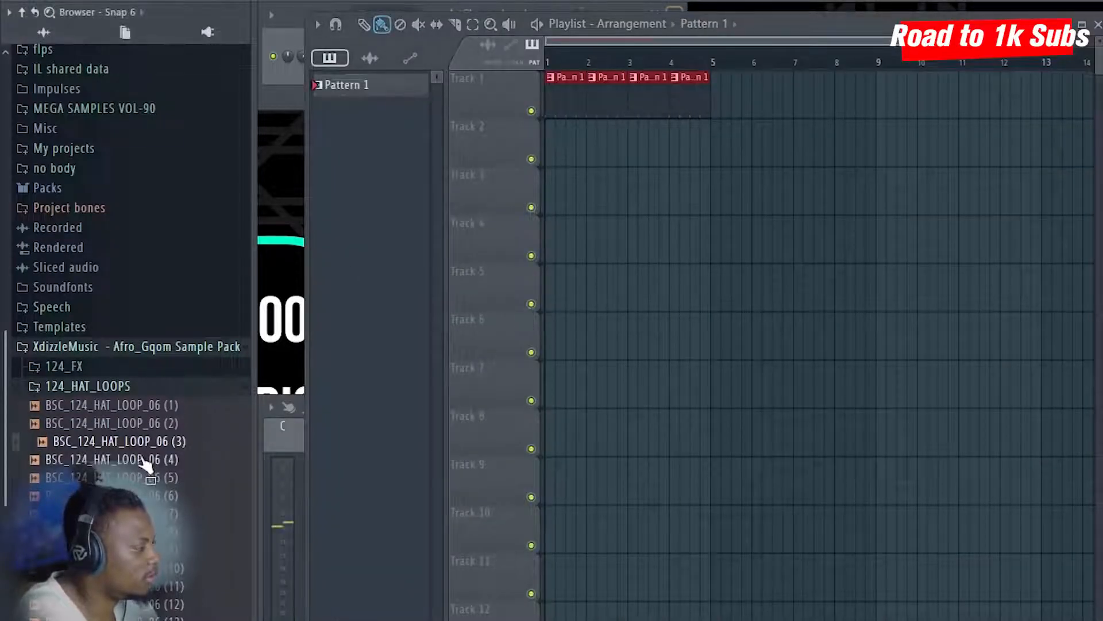
click(147, 463)
drag(143, 477, 552, 157)
- Time-stretch the BSC_124_HAT_LOOP_06 (4) clip to span four bars, and lower its channel volume
double_click(603, 150)
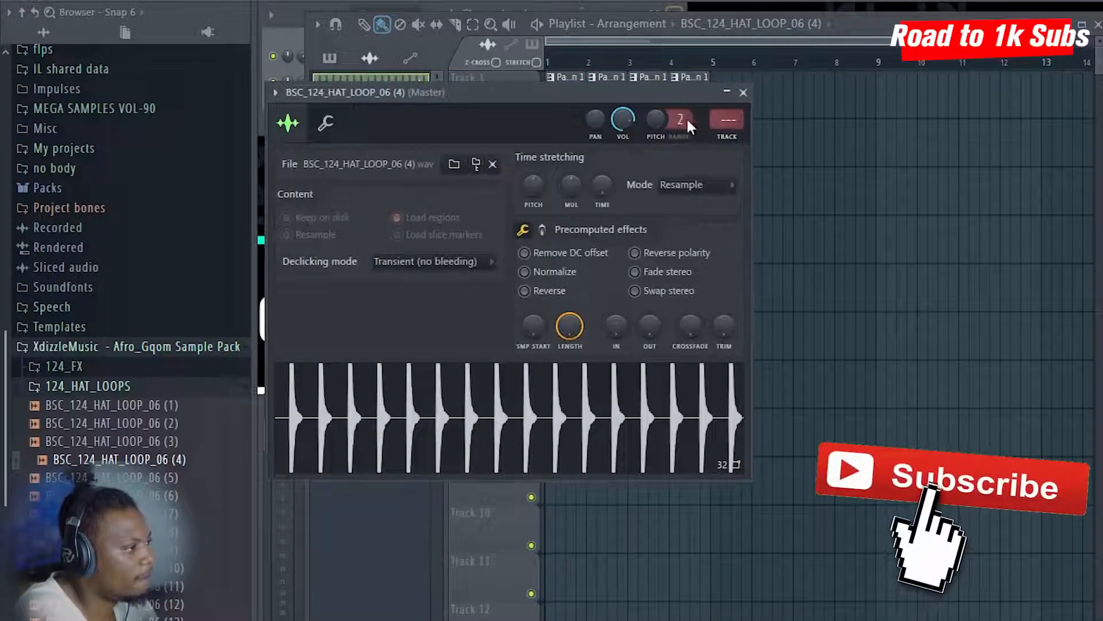
drag(688, 116, 777, 248)
scroll(698, 341, up, 4)
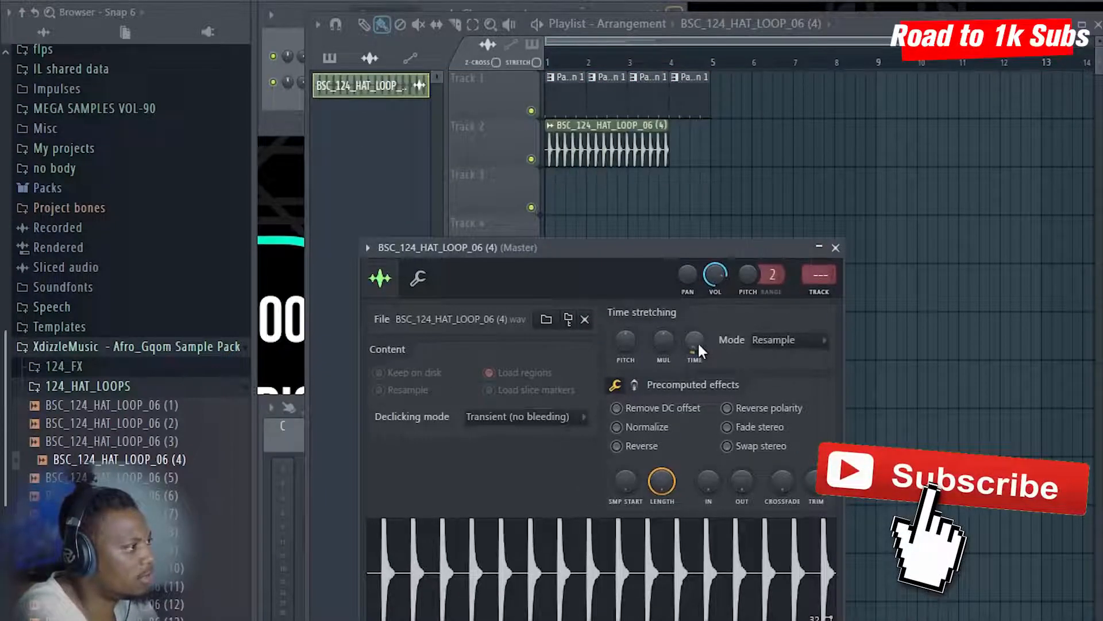
scroll(697, 341, down, 3)
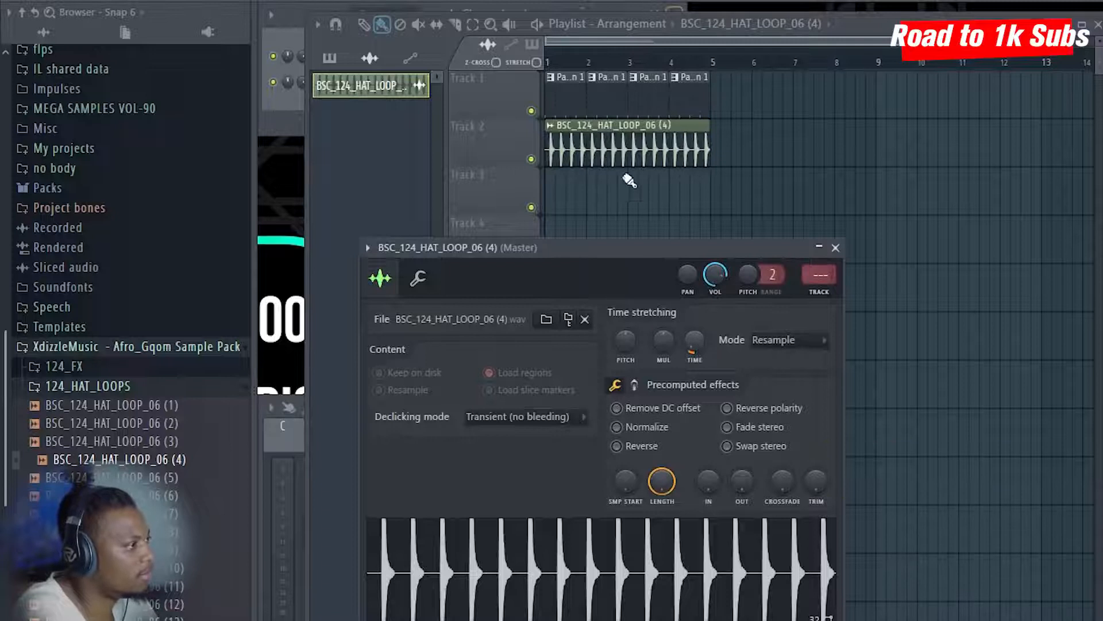
drag(718, 278, 719, 321)
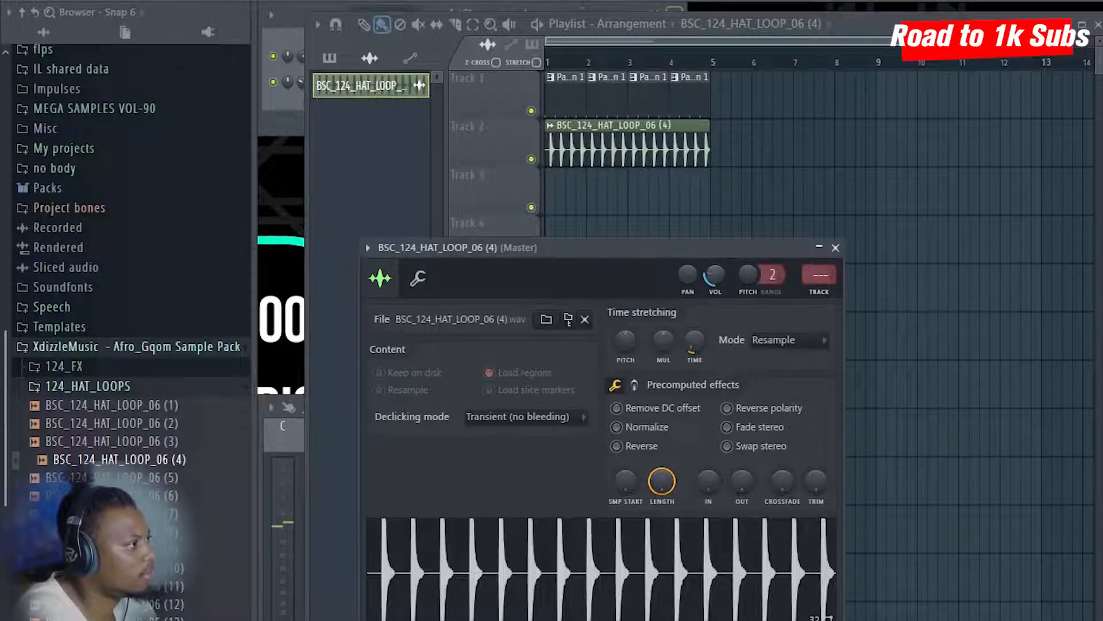
key(space)
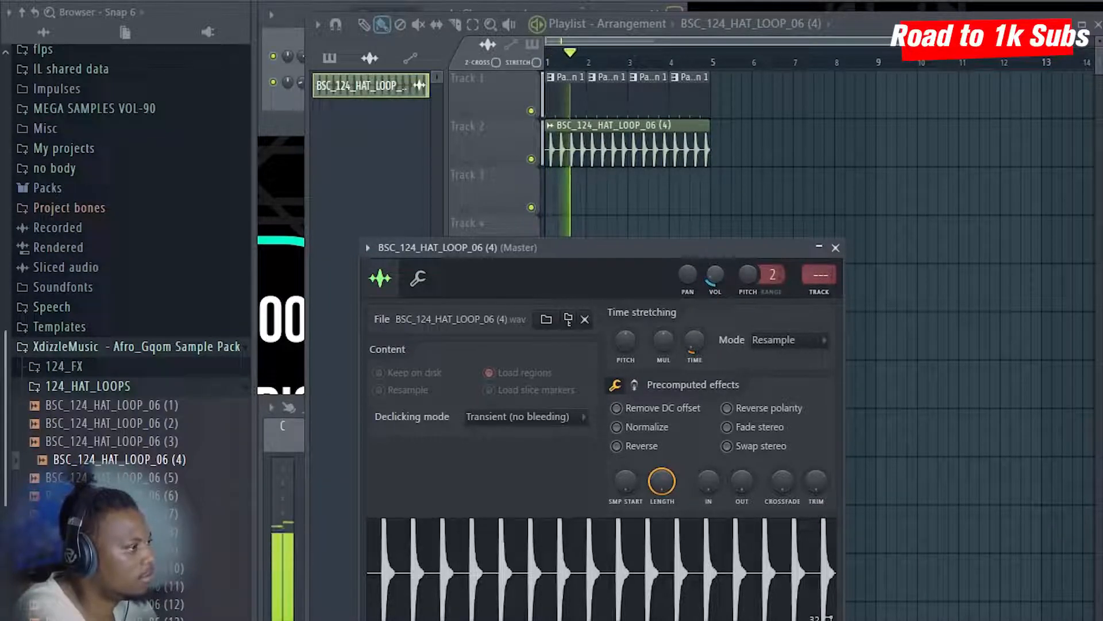
- Add BSC Big Kick (4) from the Big Kicks folder as a new channel below the hat loop
scroll(123, 394, up, 2)
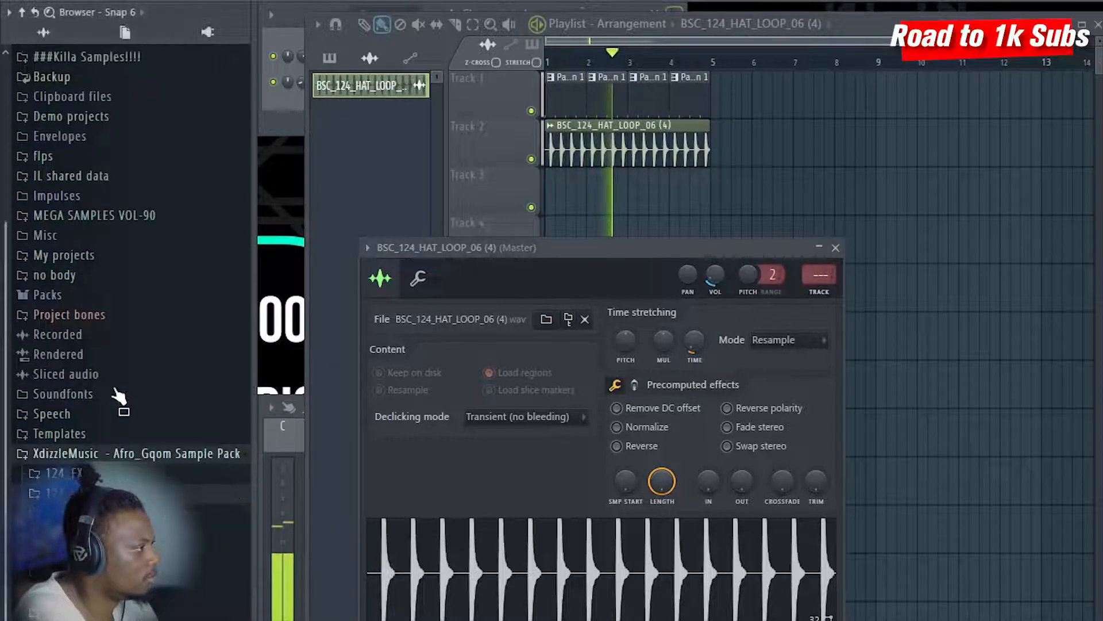
click(153, 513)
key(space)
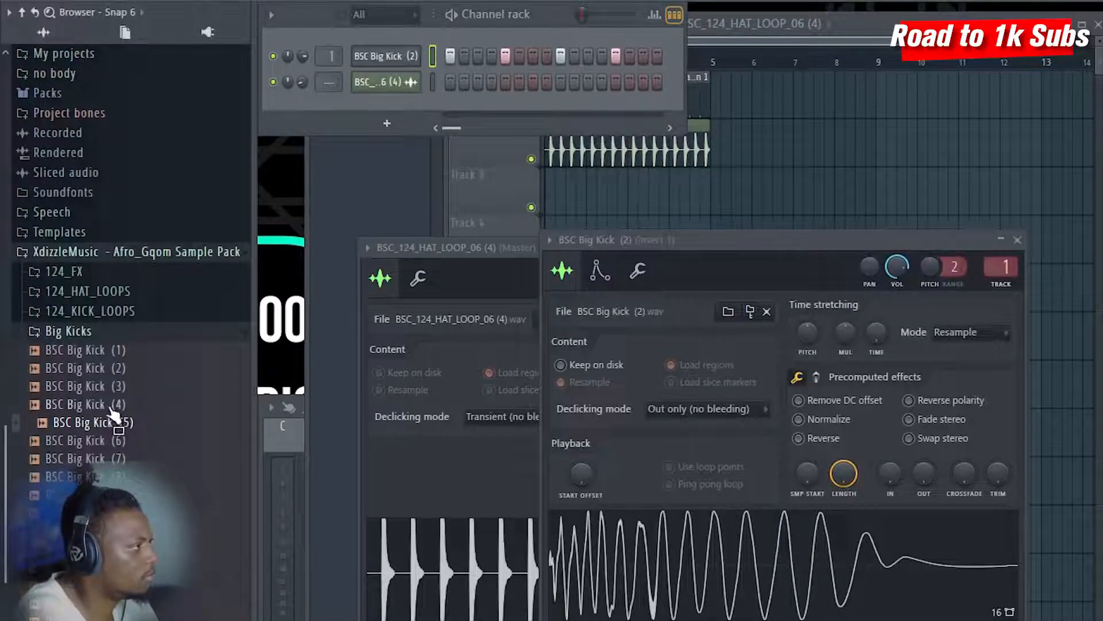
drag(86, 404, 380, 104)
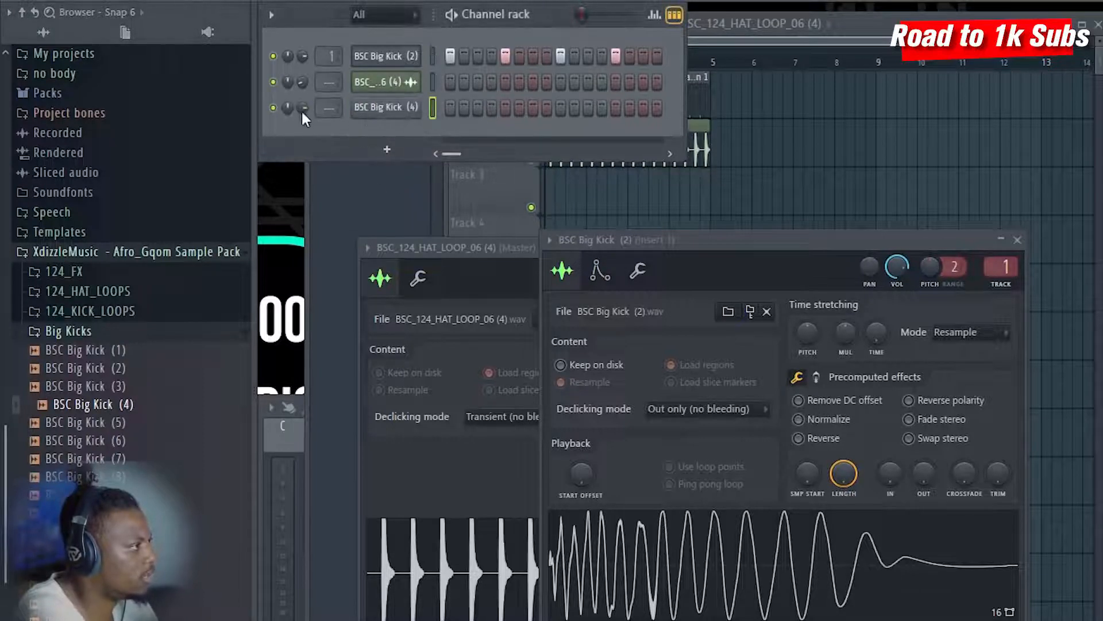
- Program BSC Big Kick (4) hits on steps 9, 12 and 15 of Pattern 1, and adjust its channel volume
key(space)
click(546, 112)
right_click(546, 112)
click(561, 108)
click(600, 108)
click(643, 109)
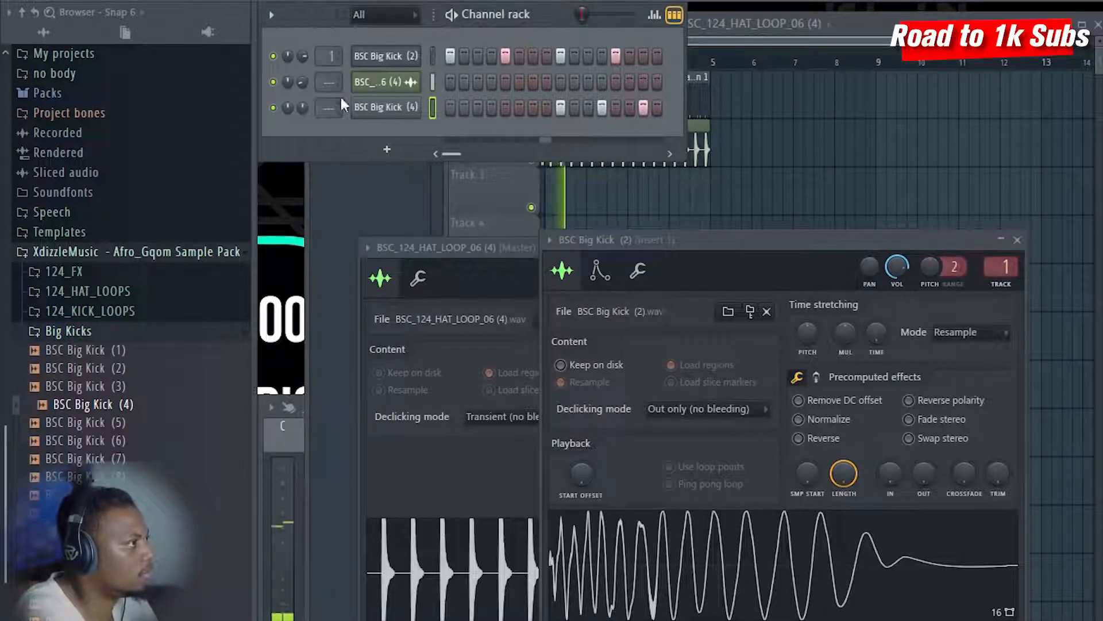
drag(302, 108, 302, 89)
- Route BSC Big Kick (4) to mixer track 2 and load Fruity Parametric EQ 2 in its fourth effect slot
click(385, 107)
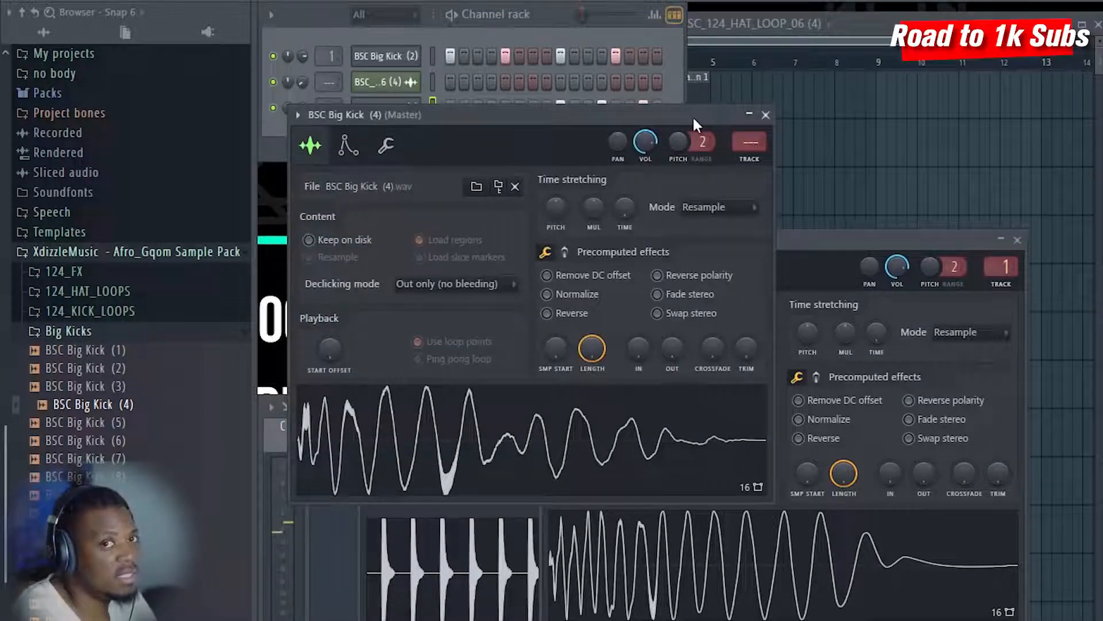
click(749, 159)
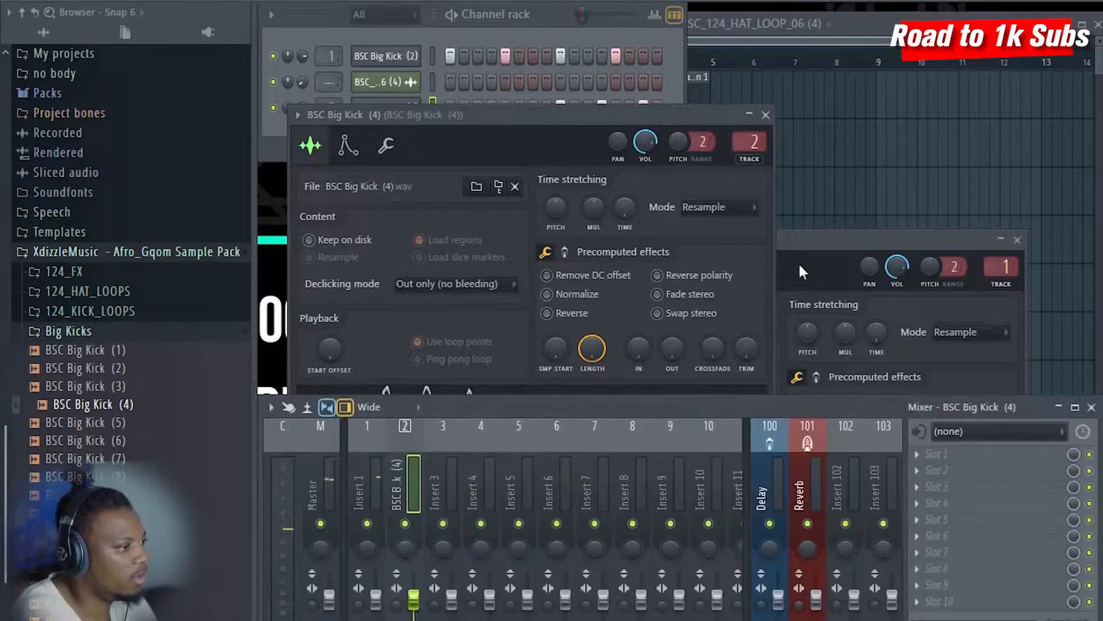
click(1039, 517)
click(714, 274)
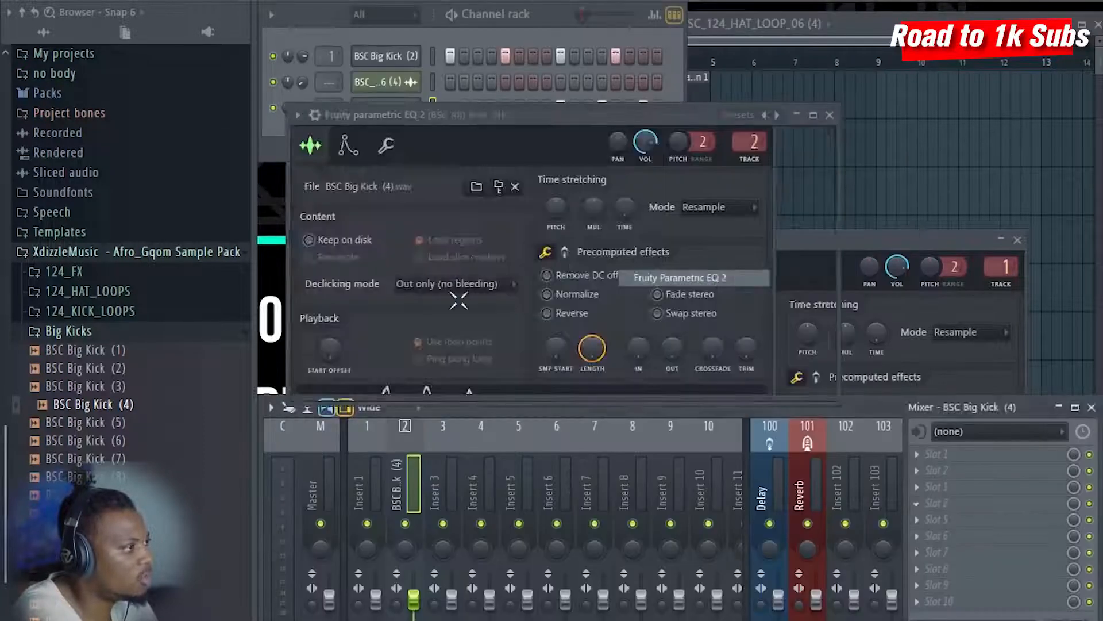
- Apply the 30Hz + 18kHz cut preset to the kick's EQ and move its low-cut band to between 50 and 100 Hz
click(773, 116)
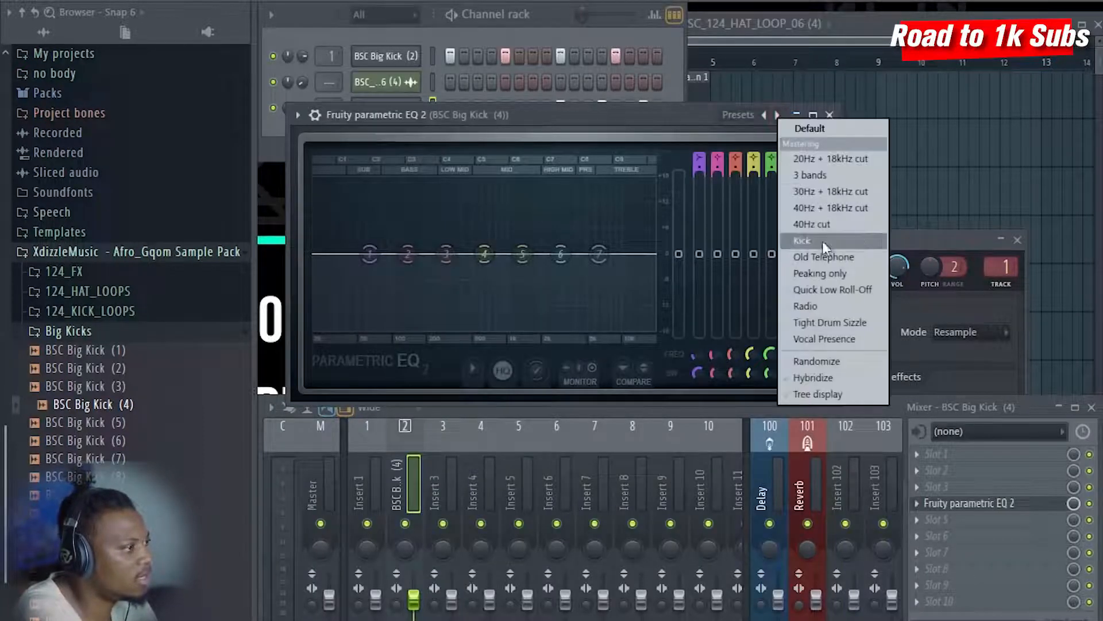
click(820, 199)
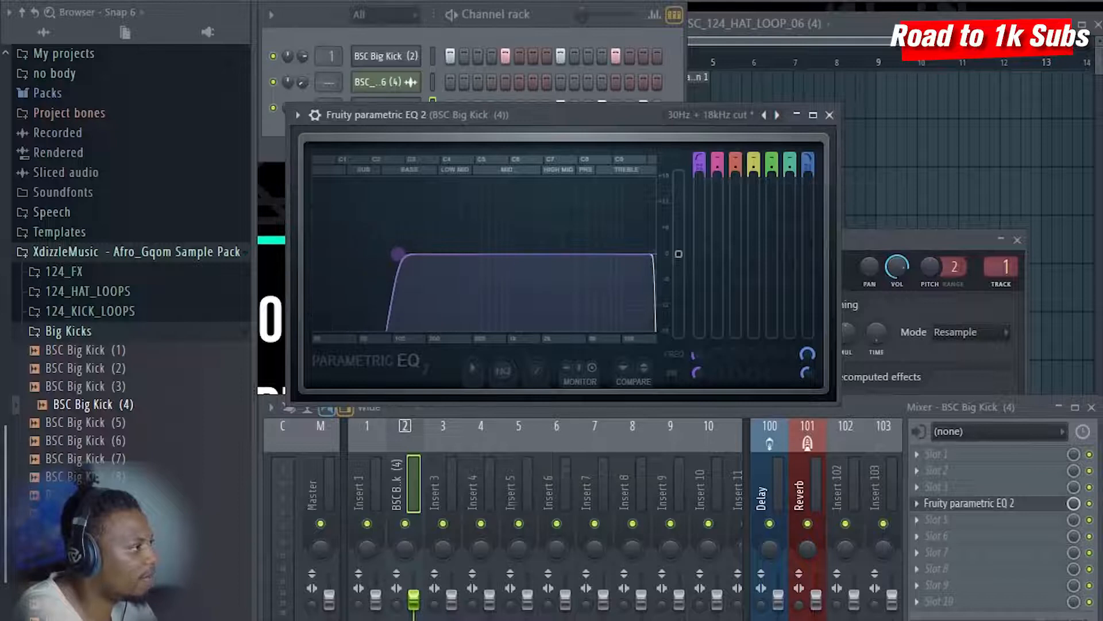
drag(419, 254, 416, 254)
drag(501, 113, 497, 132)
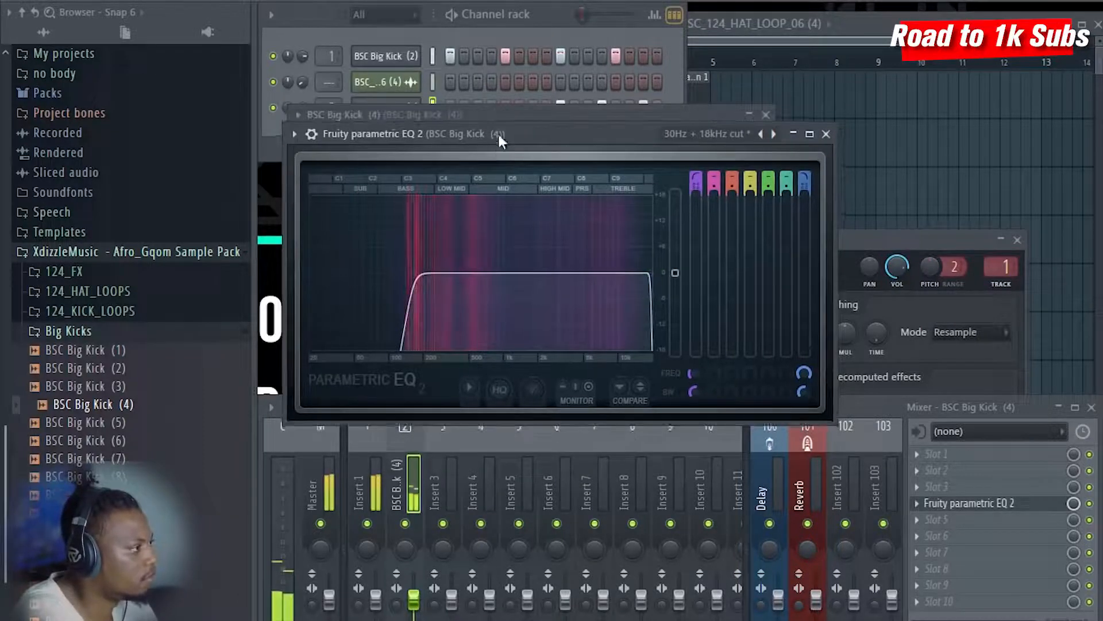
drag(426, 289, 376, 274)
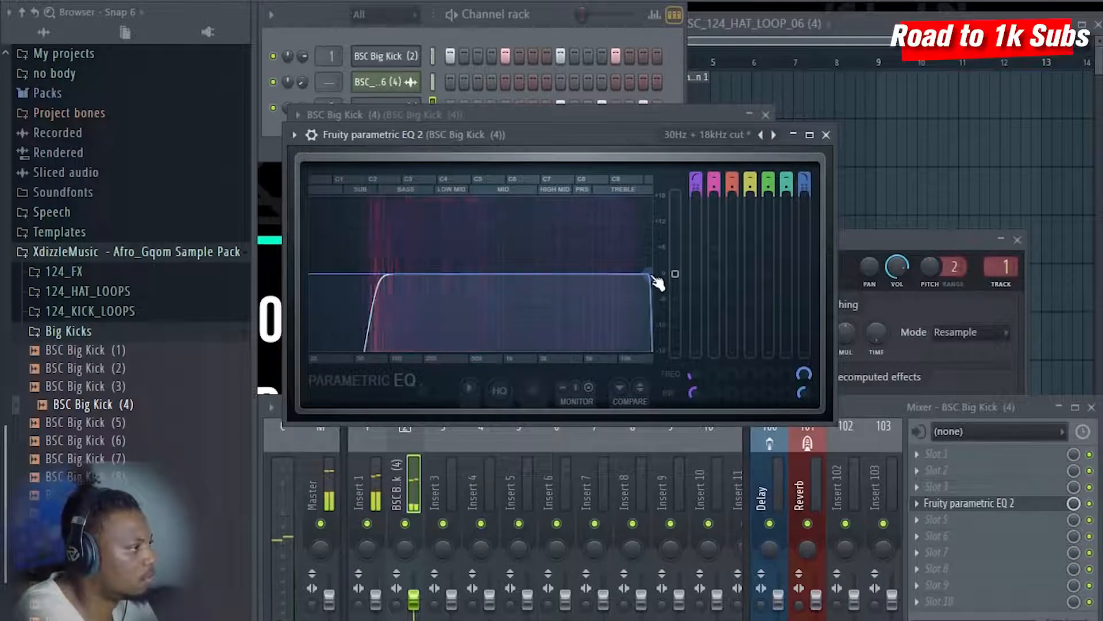
click(825, 135)
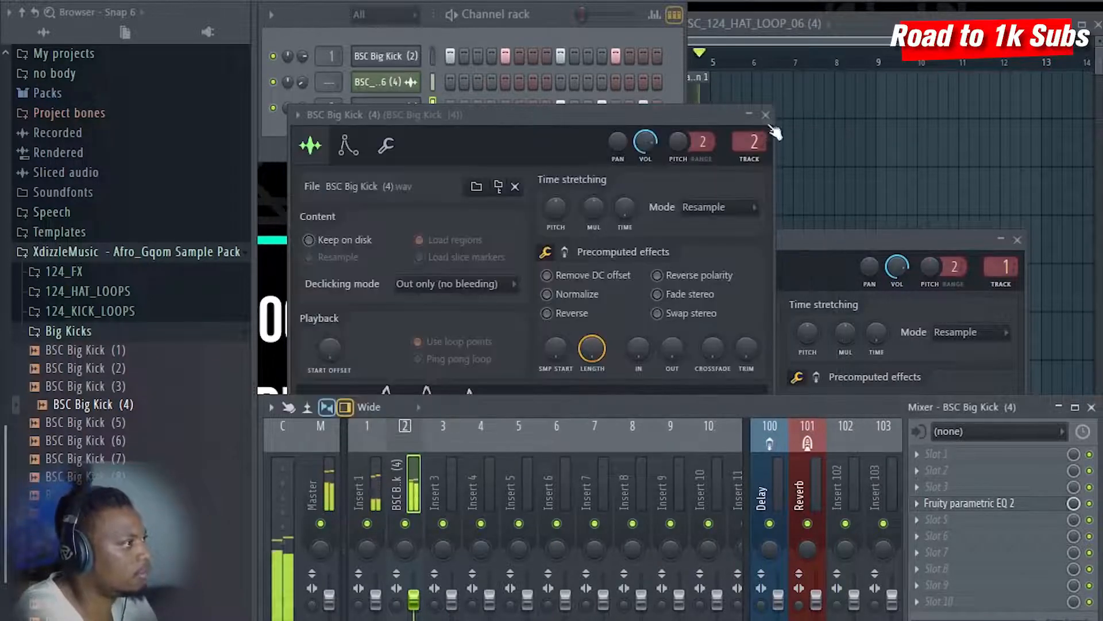
click(766, 114)
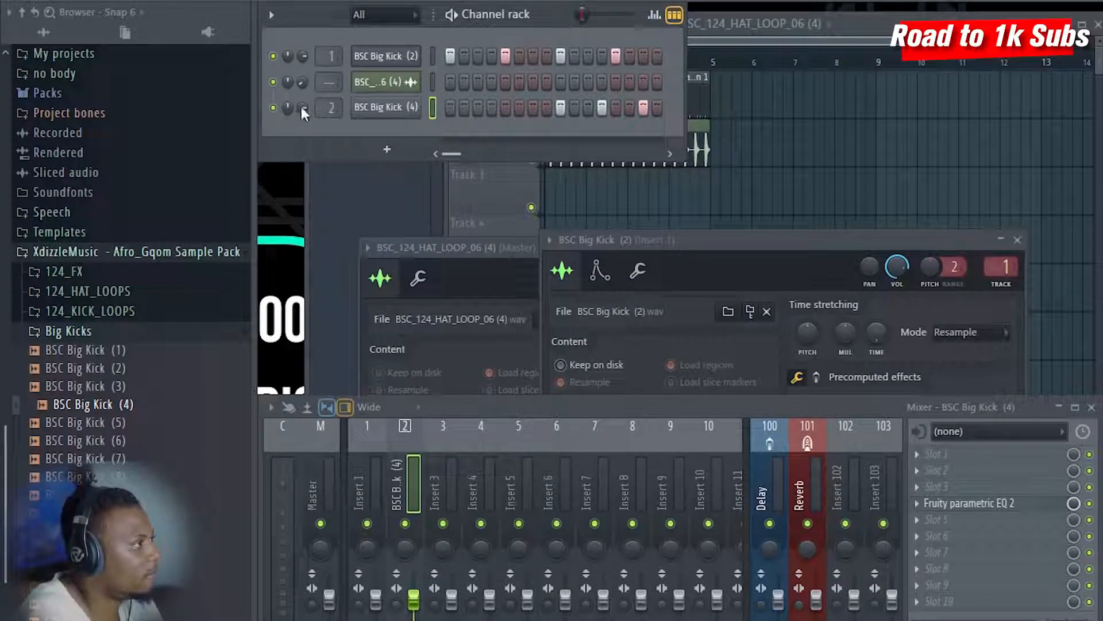
- Look through the sample pack's Bongos folder for a percussion sound
scroll(84, 345, up, 3)
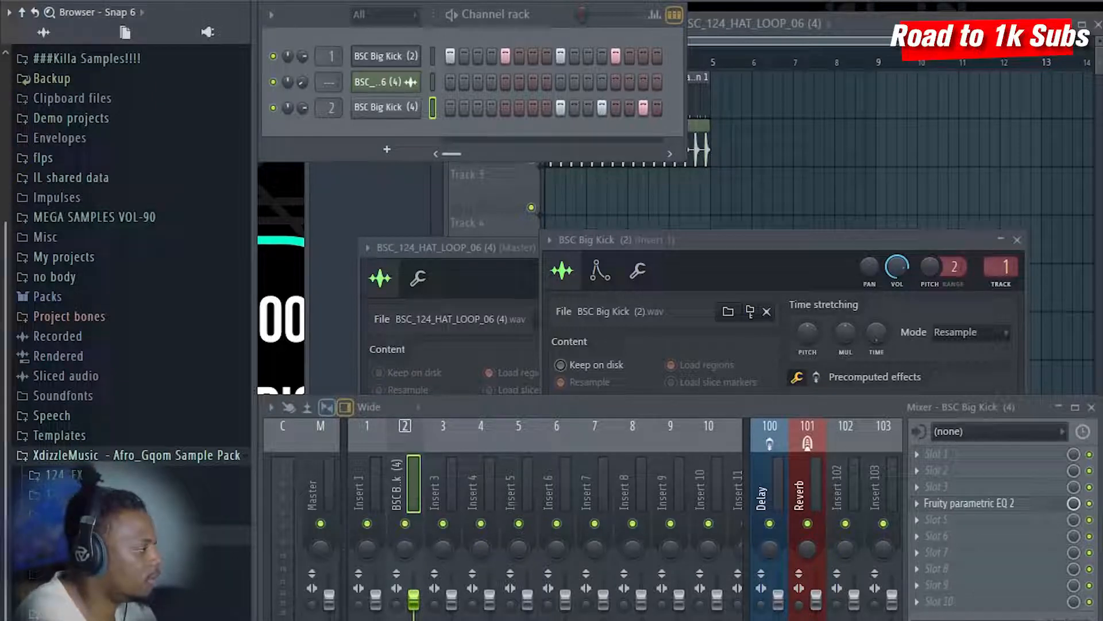
click(103, 554)
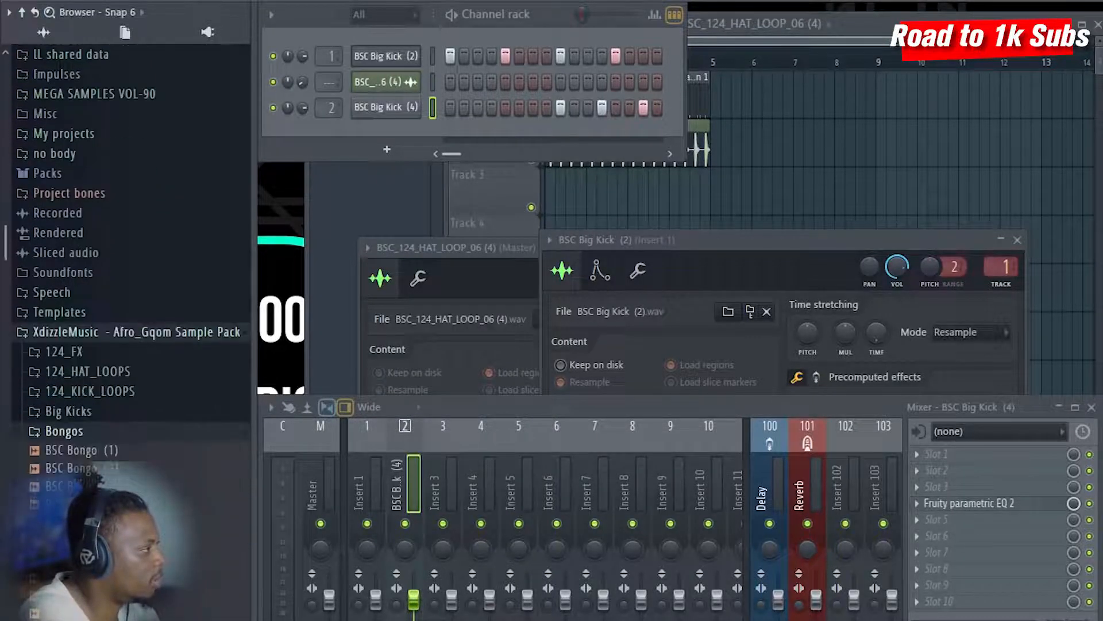
click(104, 372)
scroll(105, 365, up, 4)
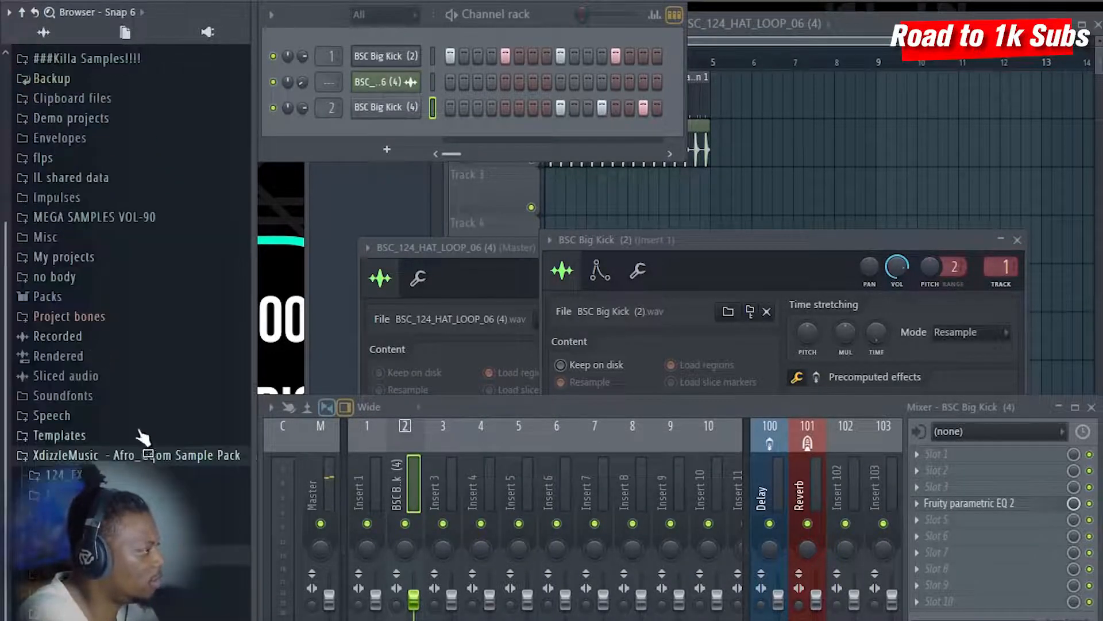
- Bring the playlist and channel rack to the front and play the arrangement with both kicks and the hat loop
click(866, 34)
click(294, 20)
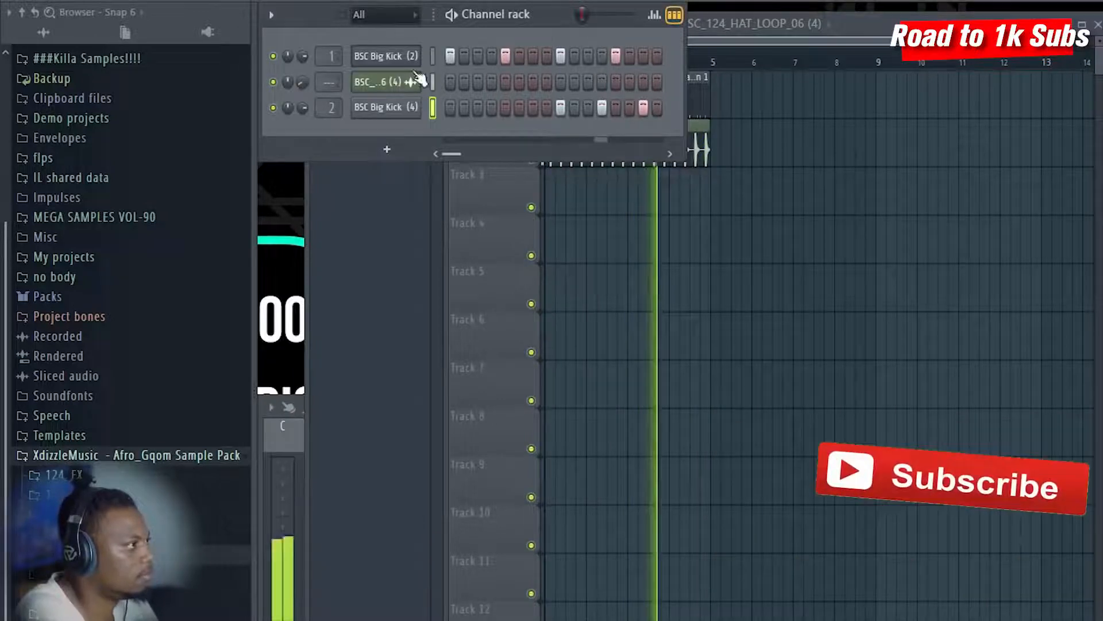
key(space)
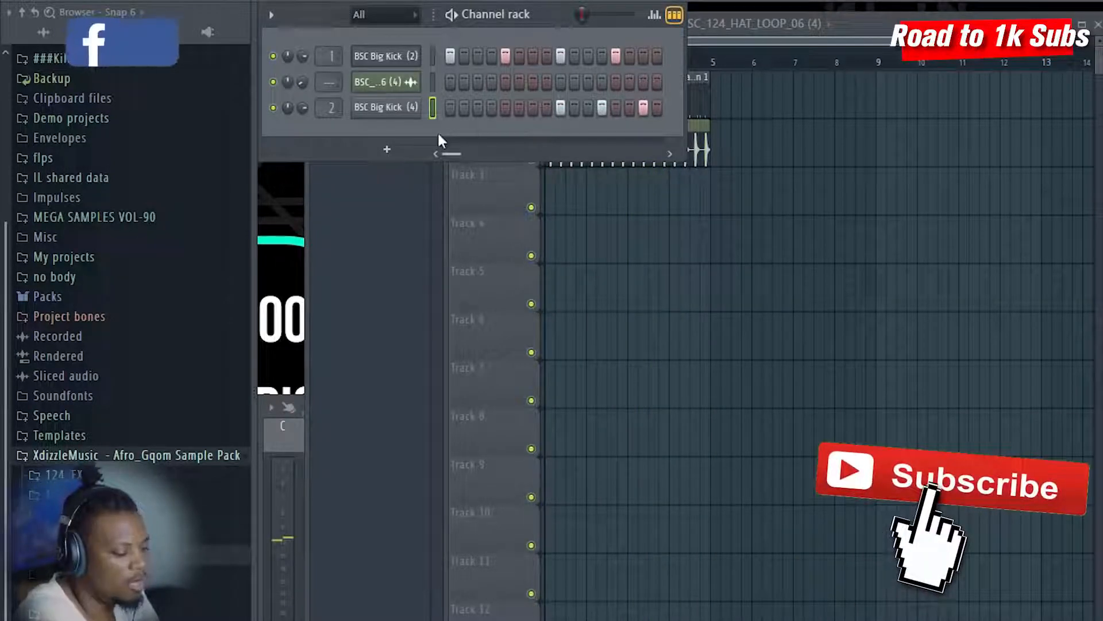
- Create a new empty Pattern 2 and place it at bar 1 of playlist Track 4
key(KP_Add)
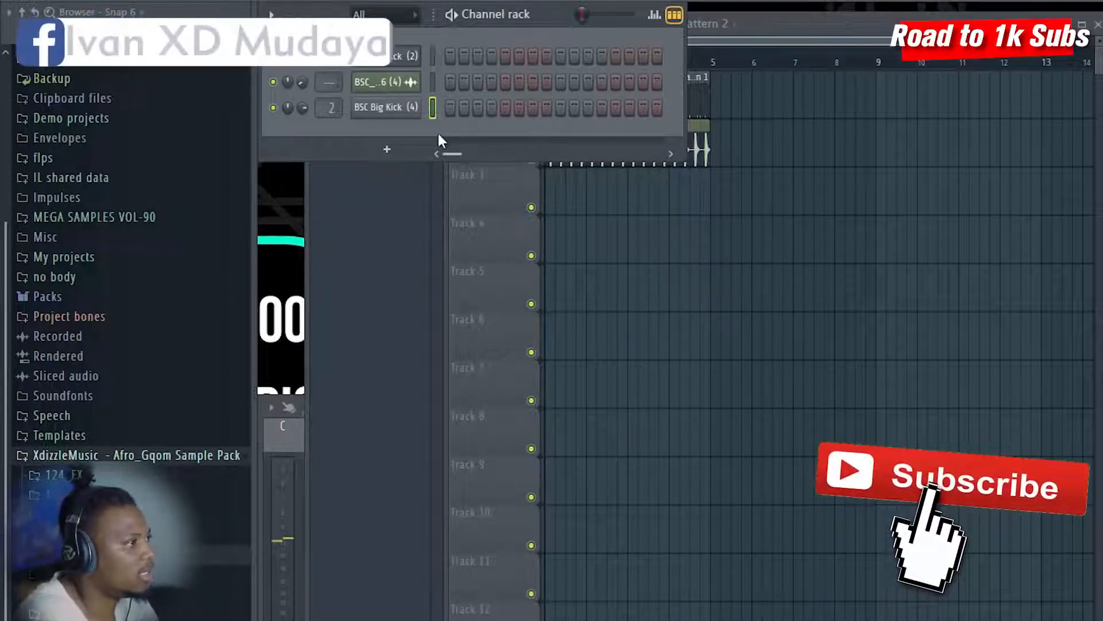
click(858, 29)
click(552, 233)
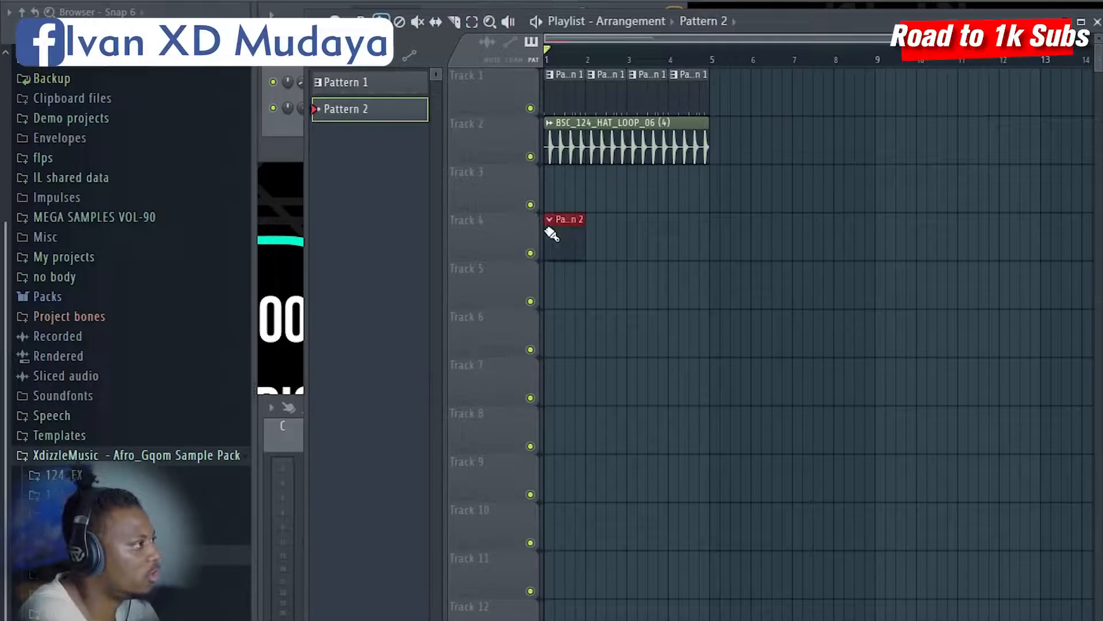
- Add a Nexus channel and load the CL Soft Orchester preset from its Classical category
click(272, 136)
click(404, 154)
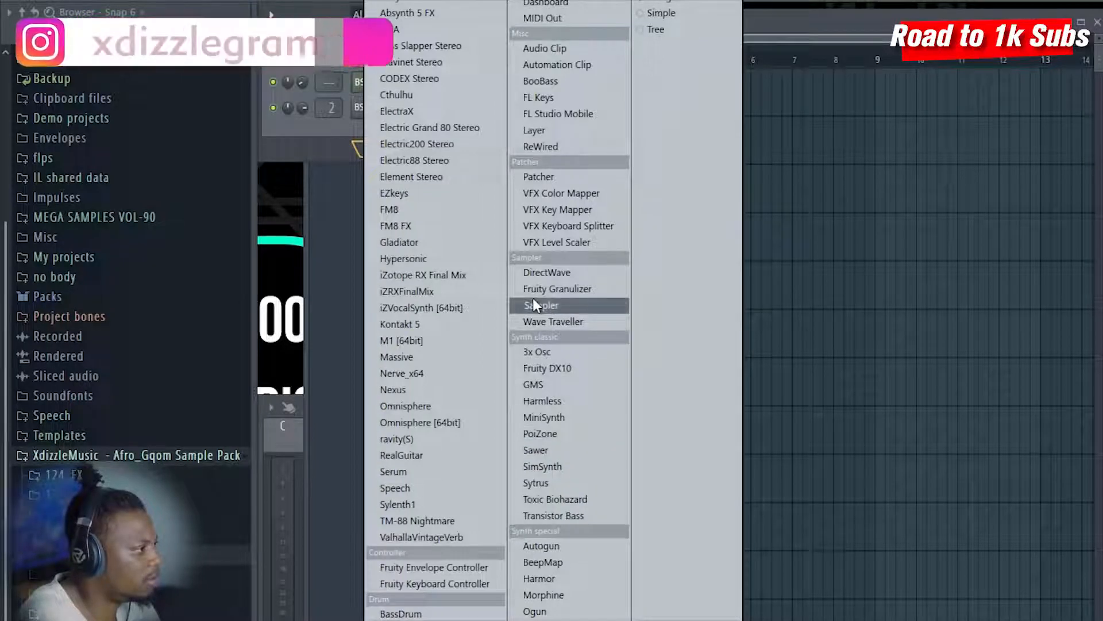
click(422, 390)
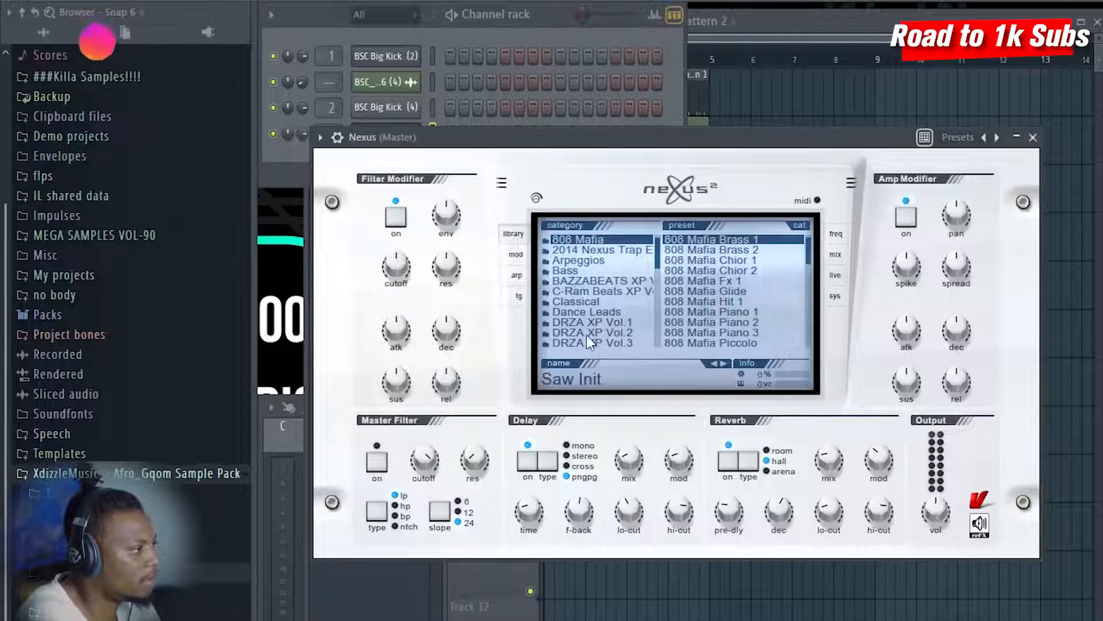
click(570, 292)
click(572, 299)
click(738, 312)
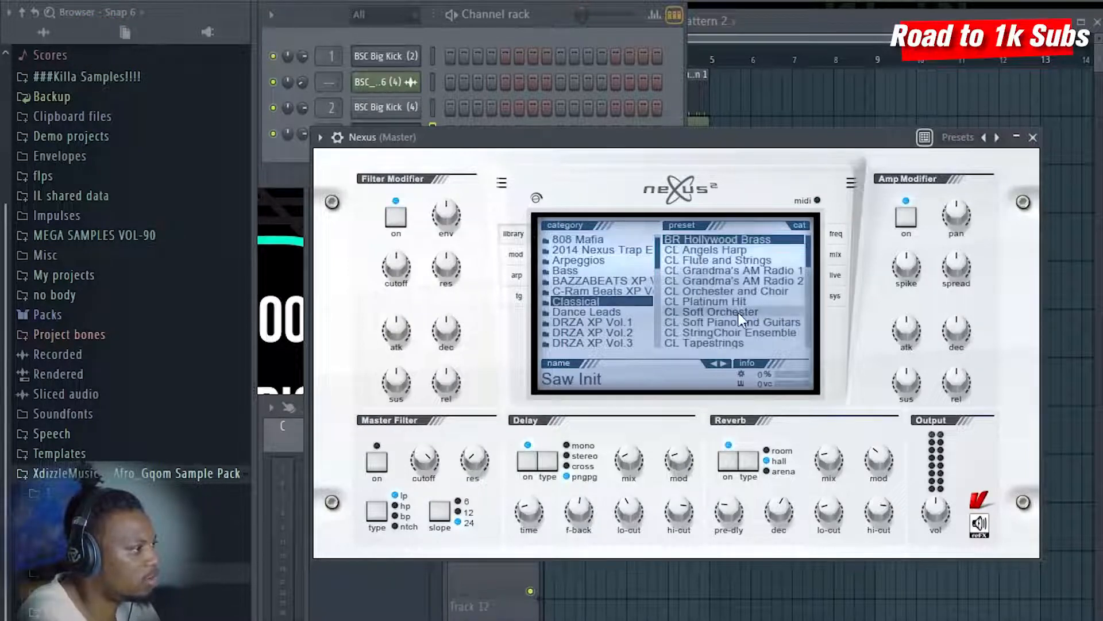
- Open the Nexus channel's piano roll and audition the G3 note
click(534, 19)
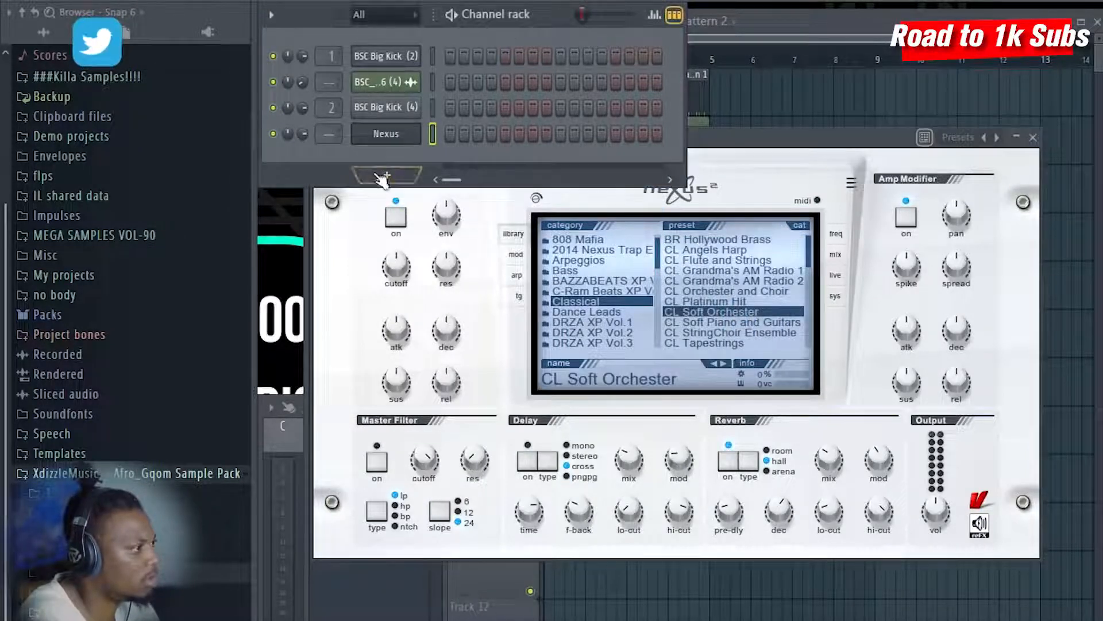
right_click(397, 140)
click(495, 133)
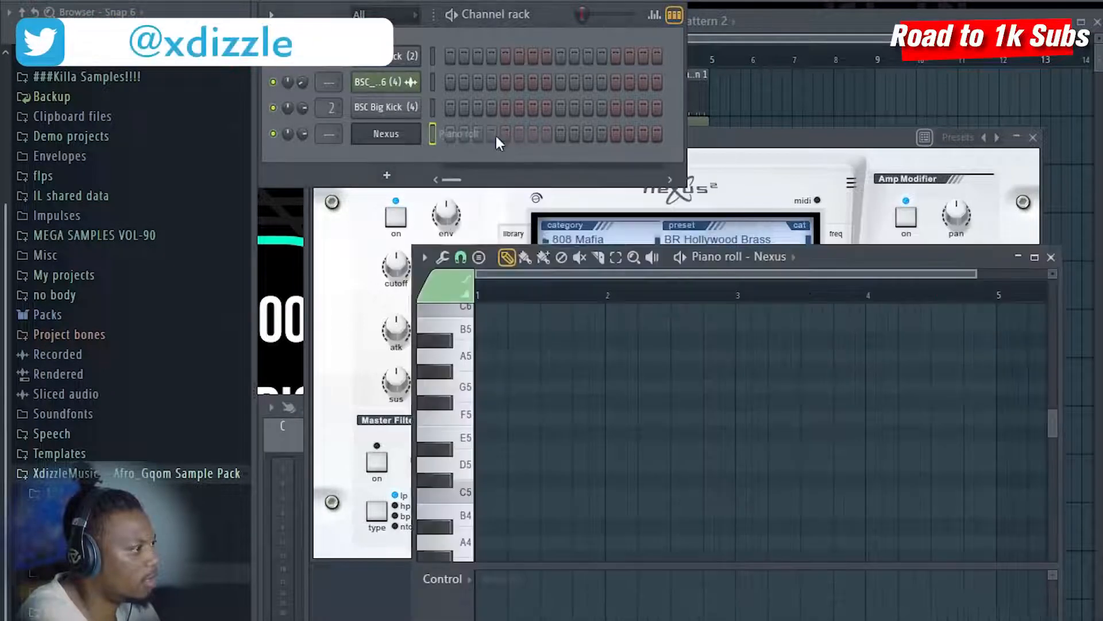
scroll(488, 442, down, 6)
click(468, 441)
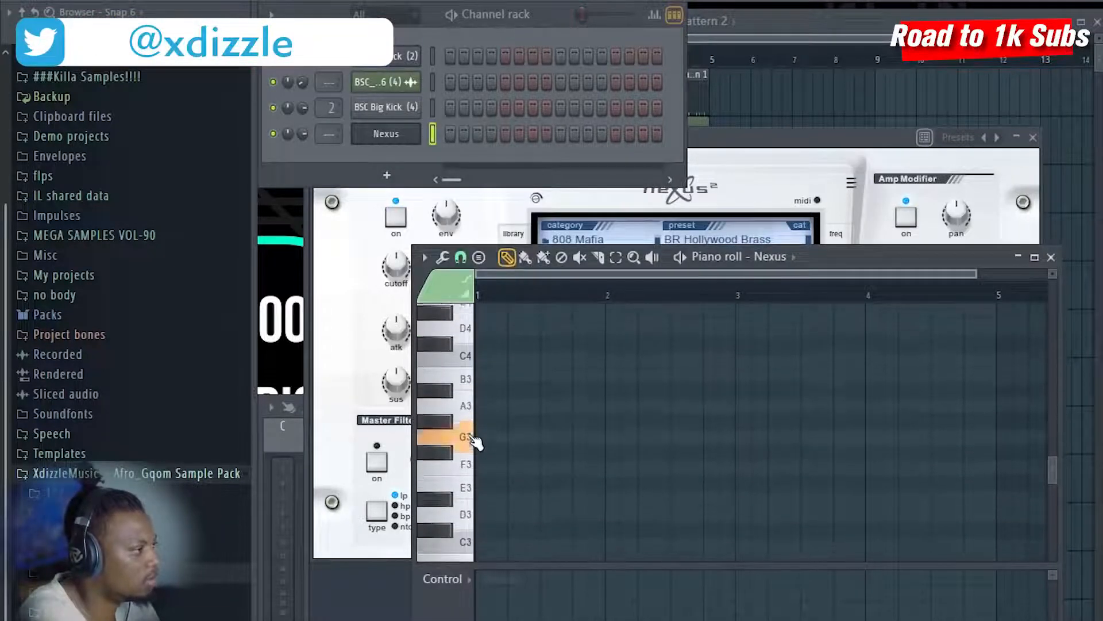
- Draw a four-bar F2 note from bar 1 in the Nexus piano roll
scroll(475, 442, down, 3)
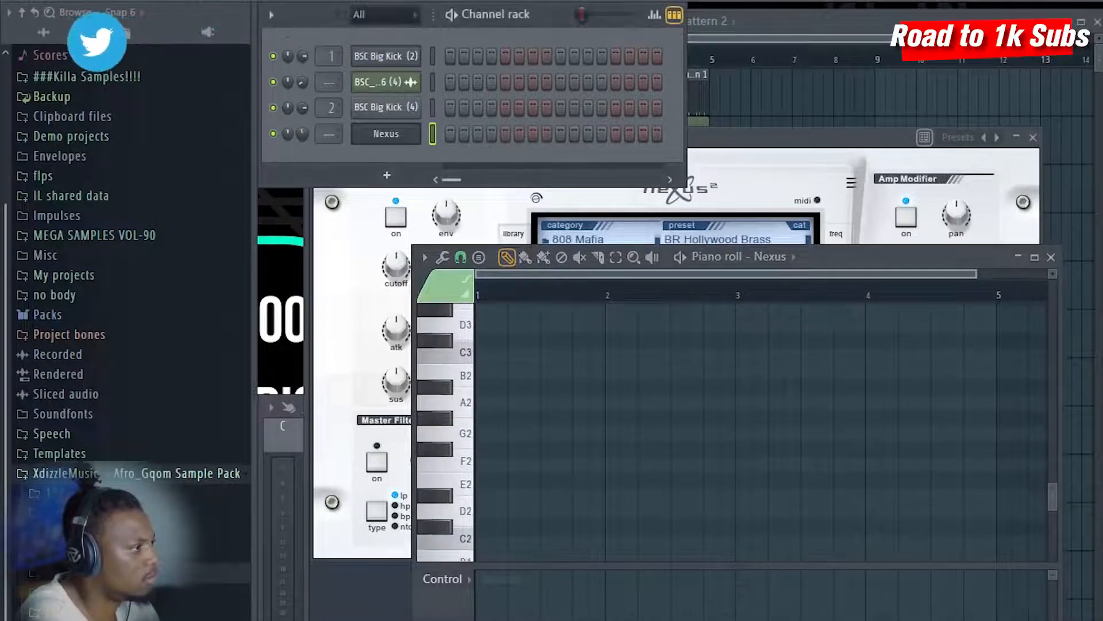
click(466, 464)
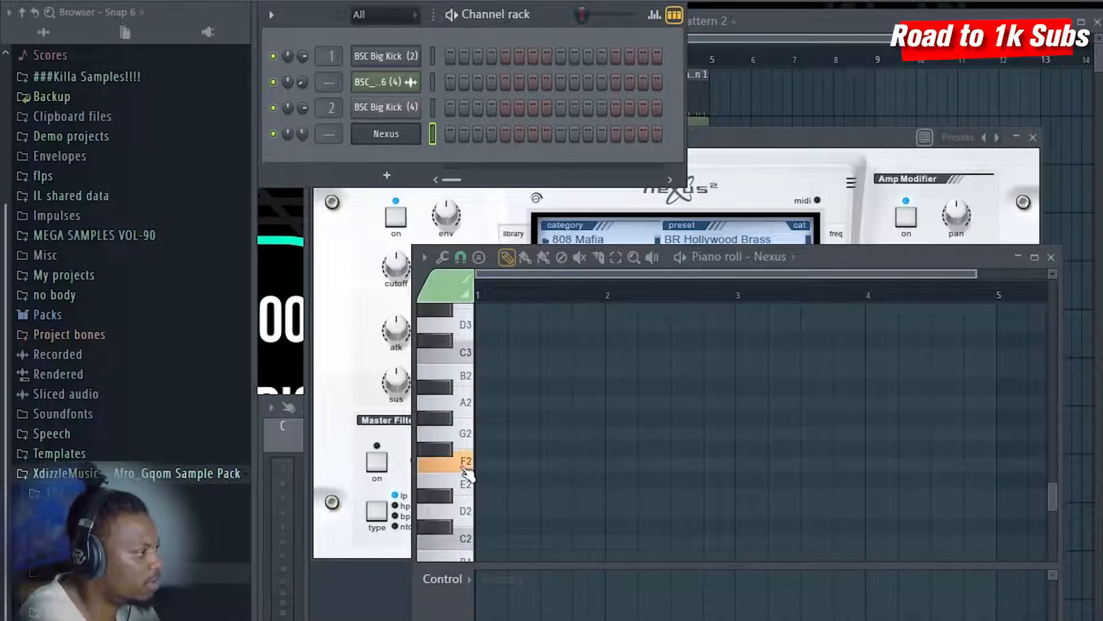
click(521, 465)
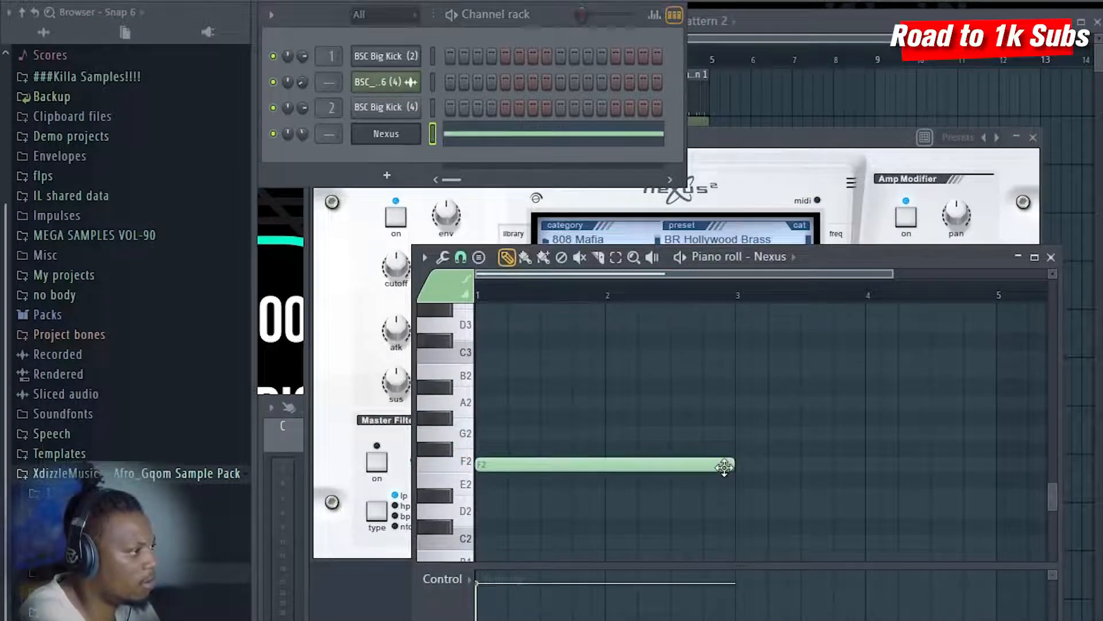
drag(739, 470, 998, 466)
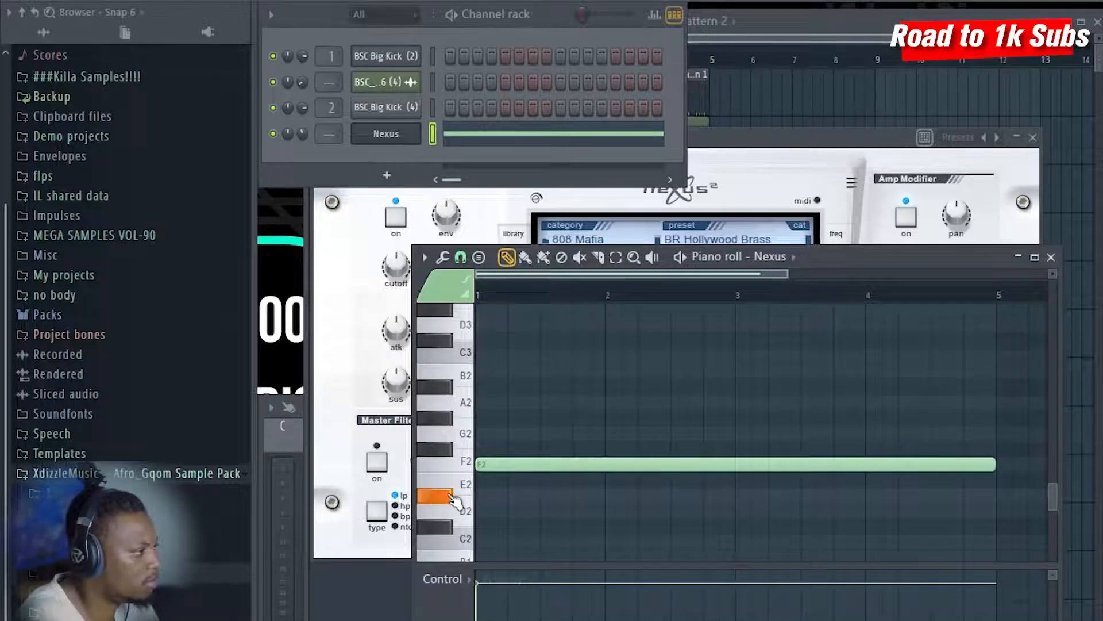
- Try the long Nexus note at D#2 and play it with the arrangement
drag(509, 464, 502, 495)
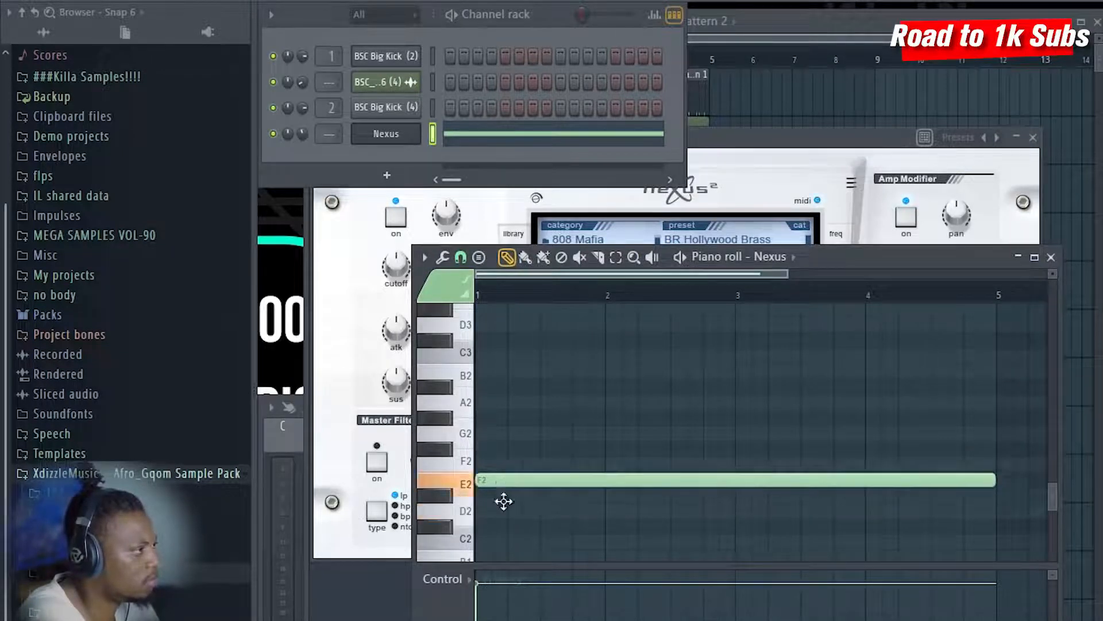
key(space)
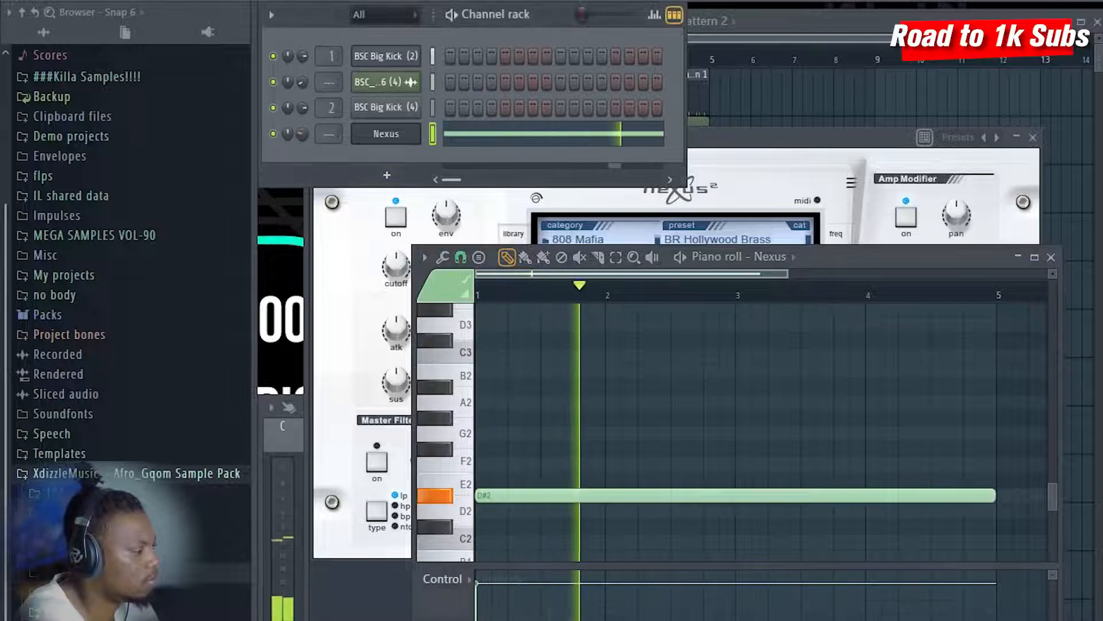
scroll(604, 411, down, 4)
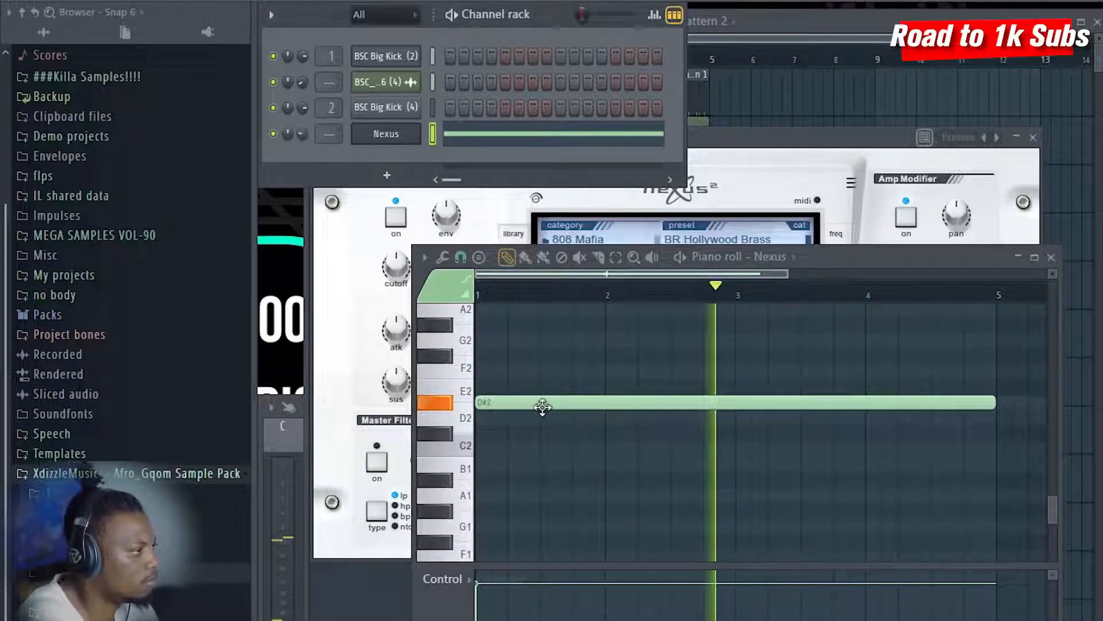
key(space)
- Lower the long Nexus note to B1 and play it with the arrangement
drag(621, 396, 621, 471)
key(space)
key(space)
key(space)
key(space)
key(space)
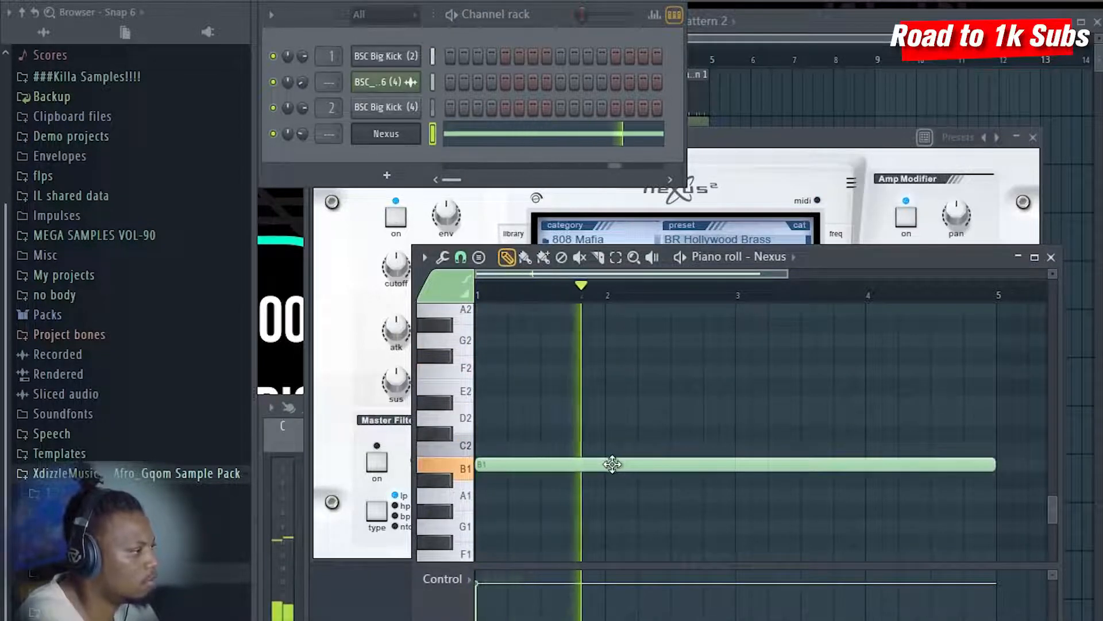
- Bring the playlist to the front, listen to the arrangement with Pattern 2 and stop playback
click(770, 36)
click(285, 28)
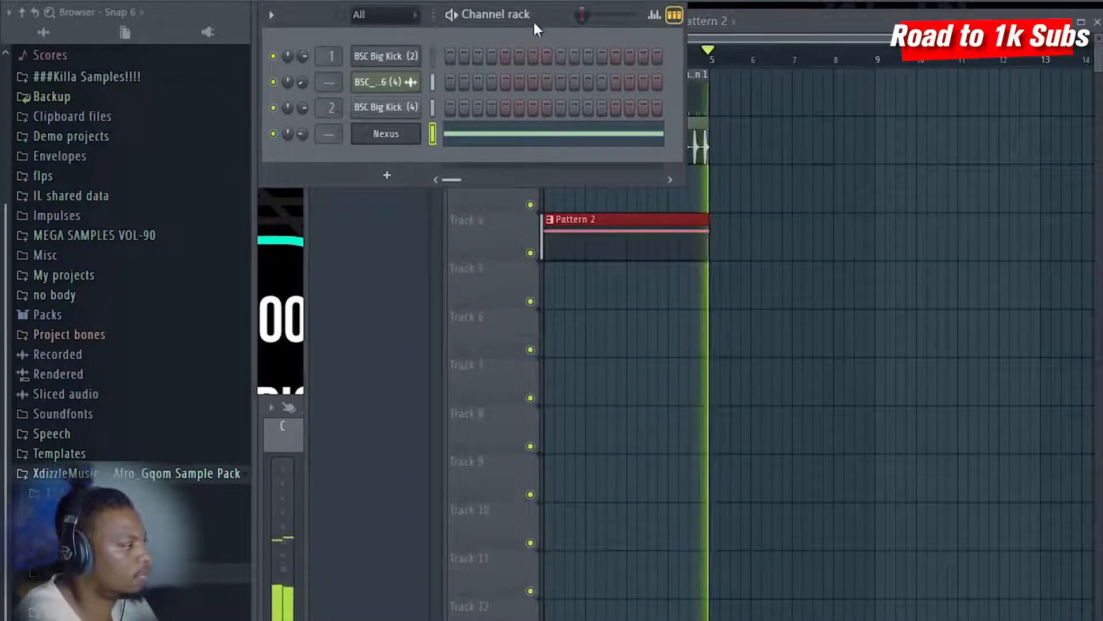
click(506, 229)
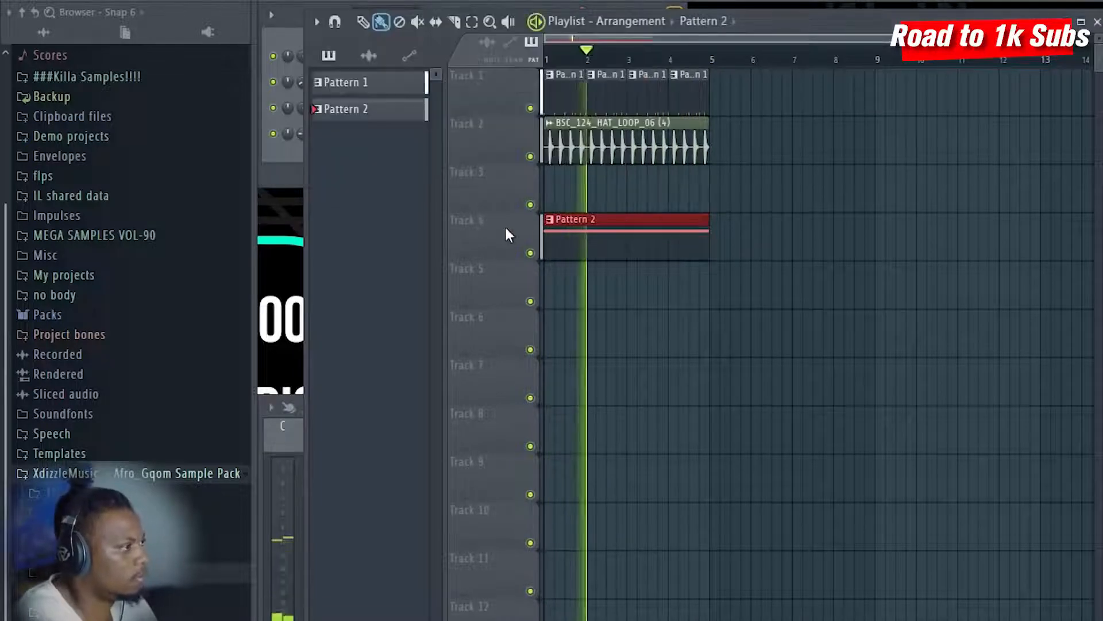
key(space)
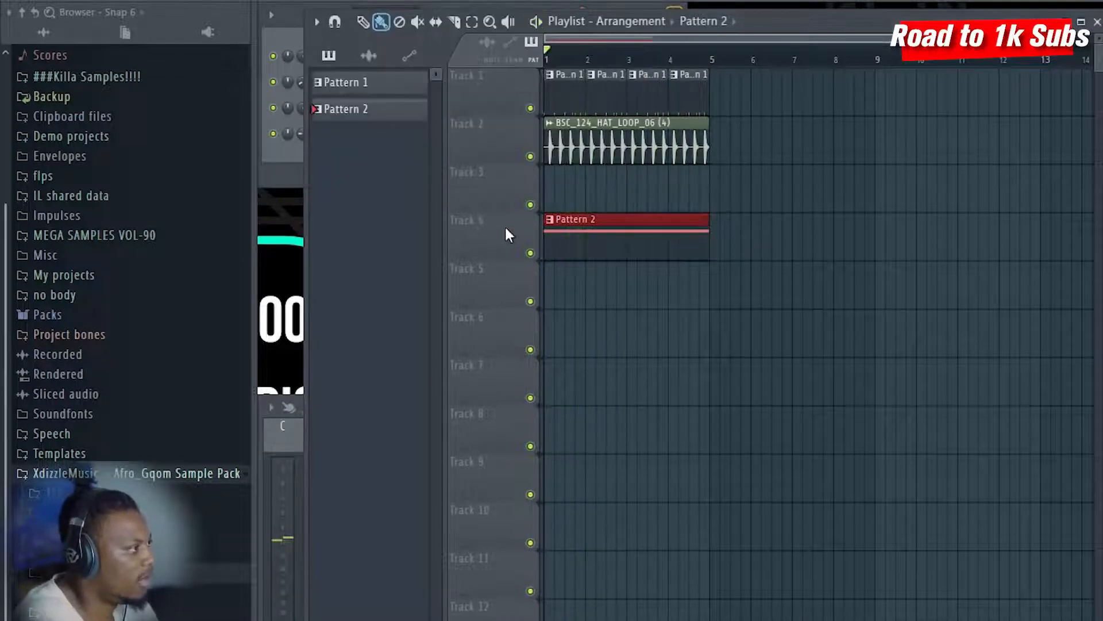
- Add a SimSynth channel and load its BrassDeep preset
click(284, 151)
click(387, 177)
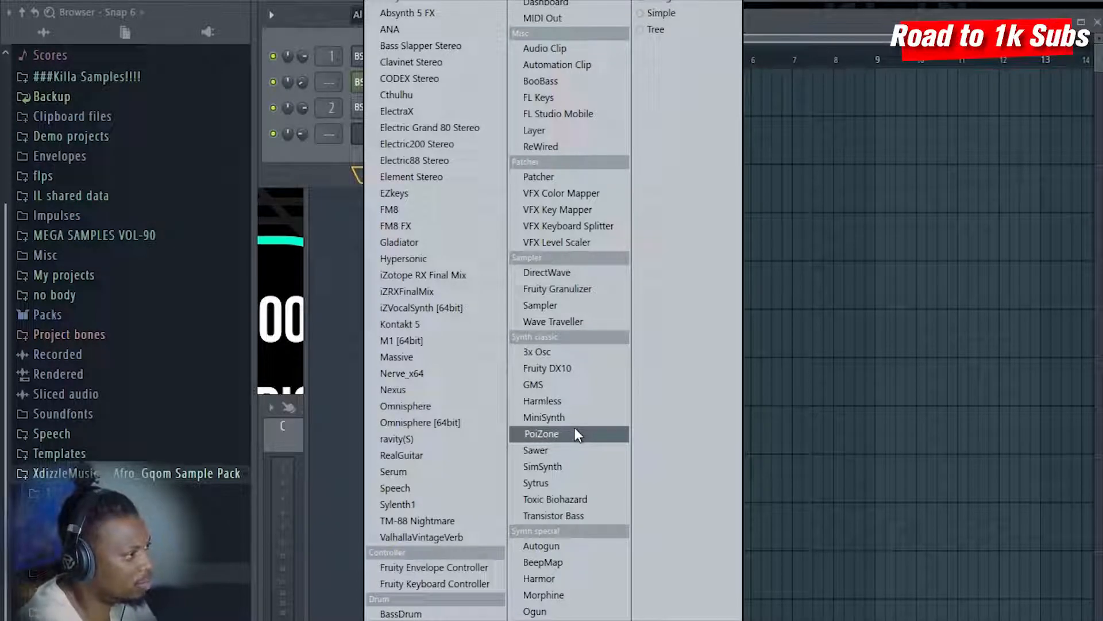
click(559, 465)
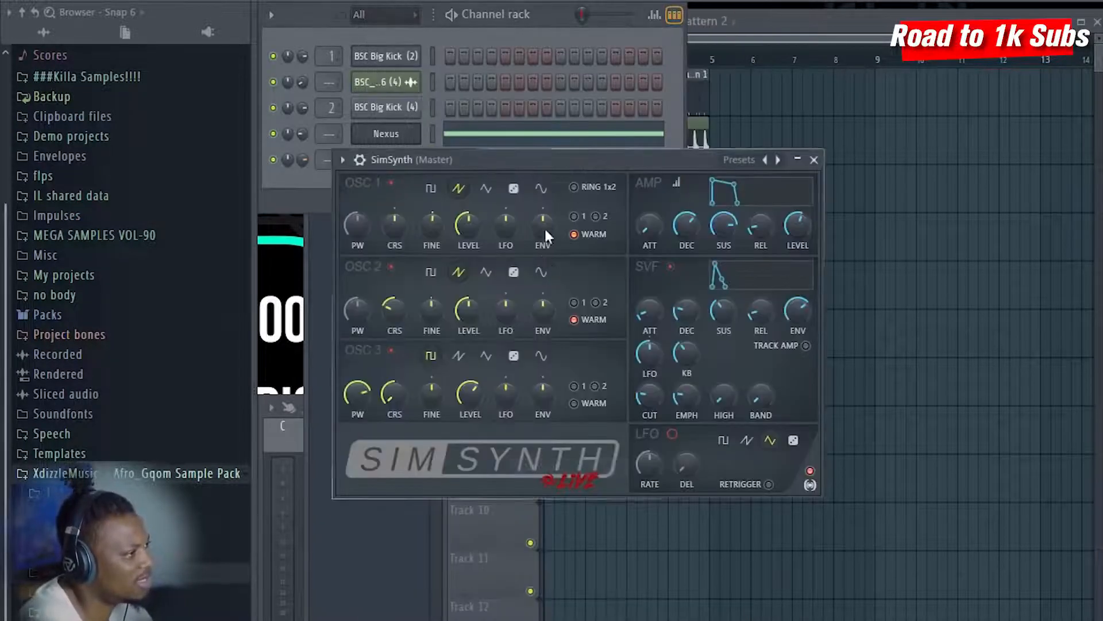
drag(583, 157, 601, 329)
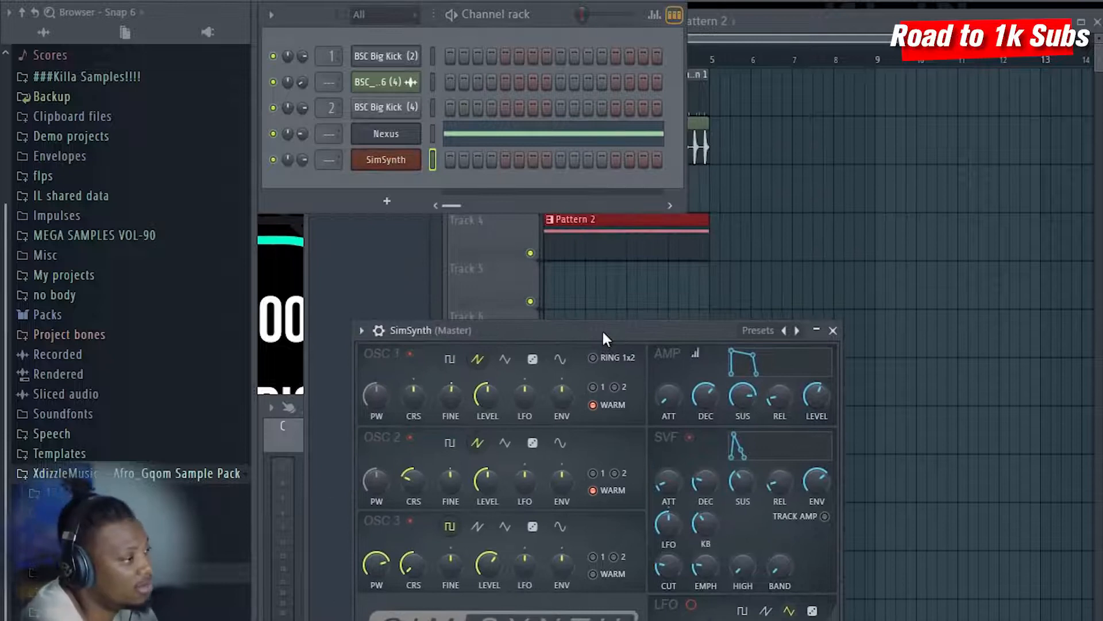
click(785, 332)
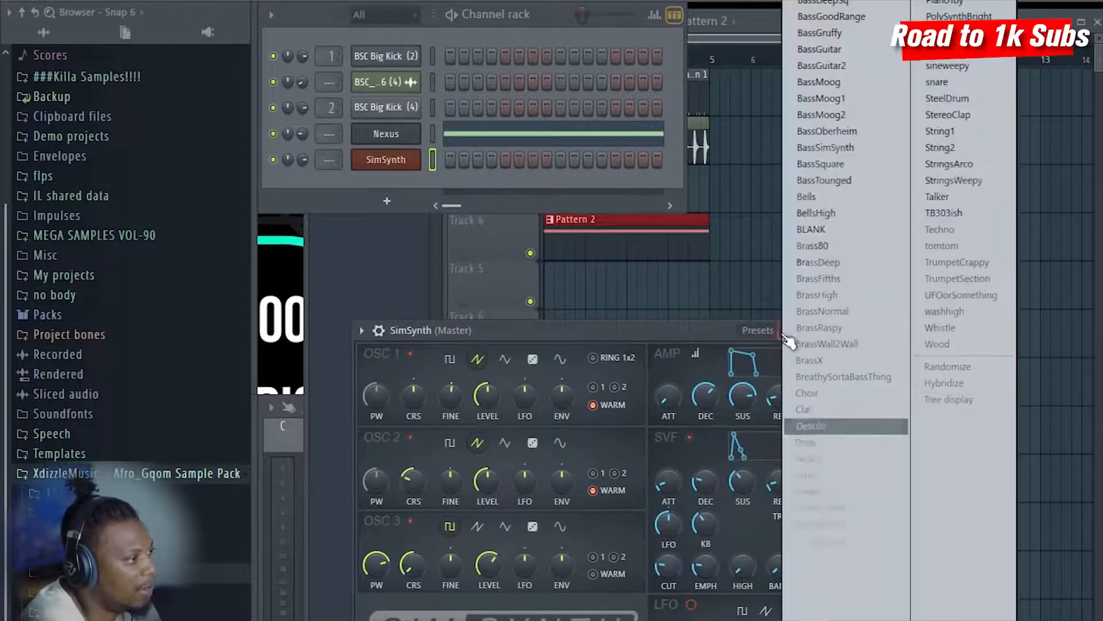
click(834, 263)
right_click(417, 162)
click(464, 163)
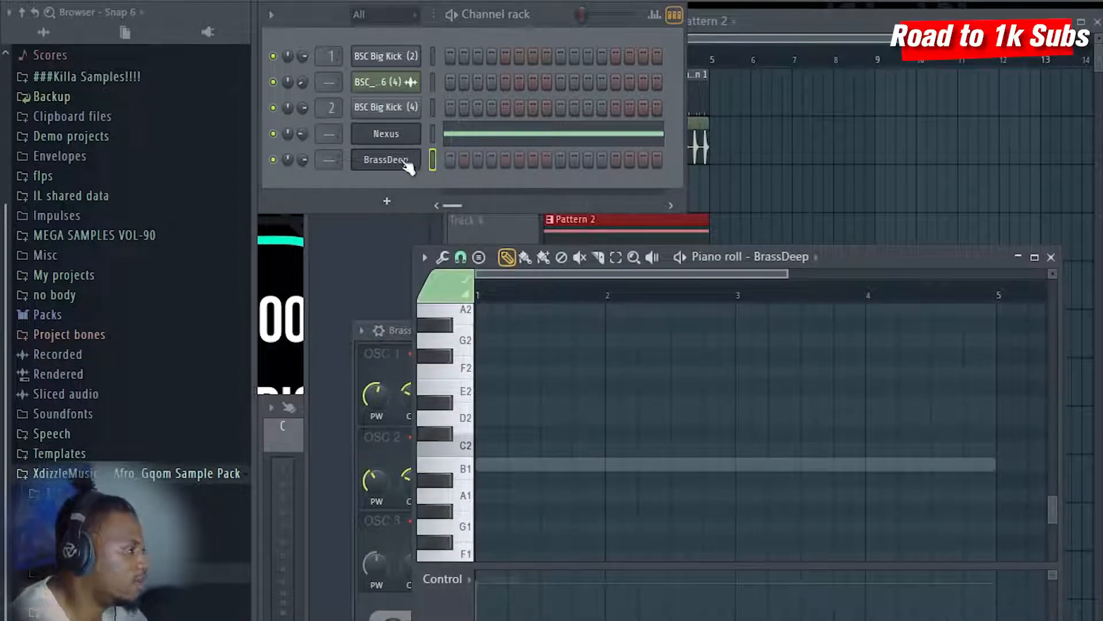
click(404, 163)
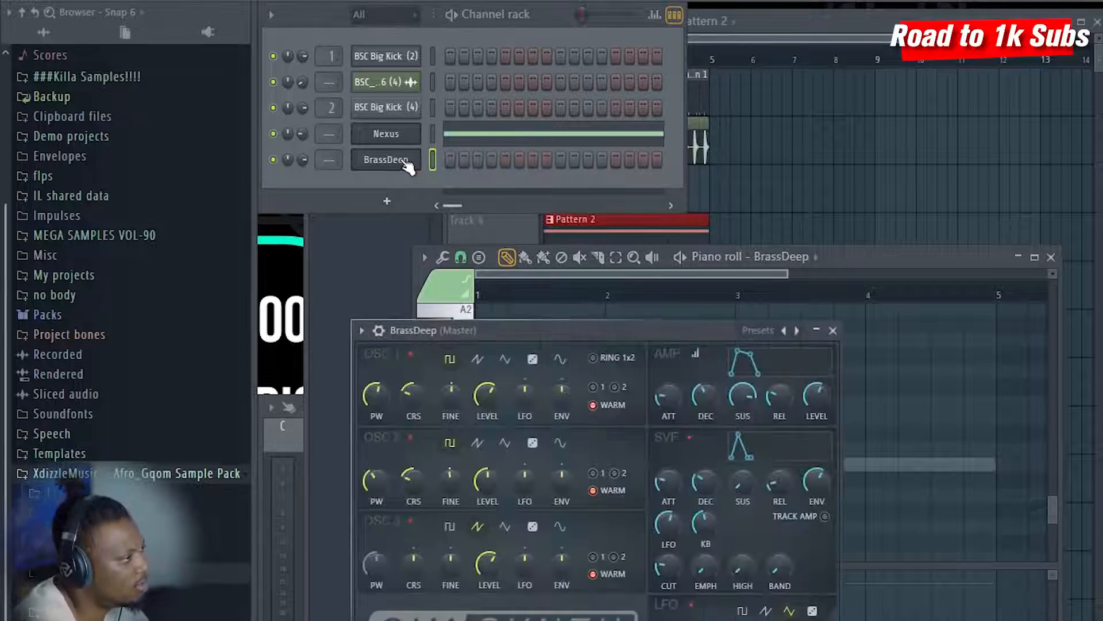
- Create a new empty Pattern 3 and place four copies of it across bars 1 to 4 of playlist Track 5
click(568, 27)
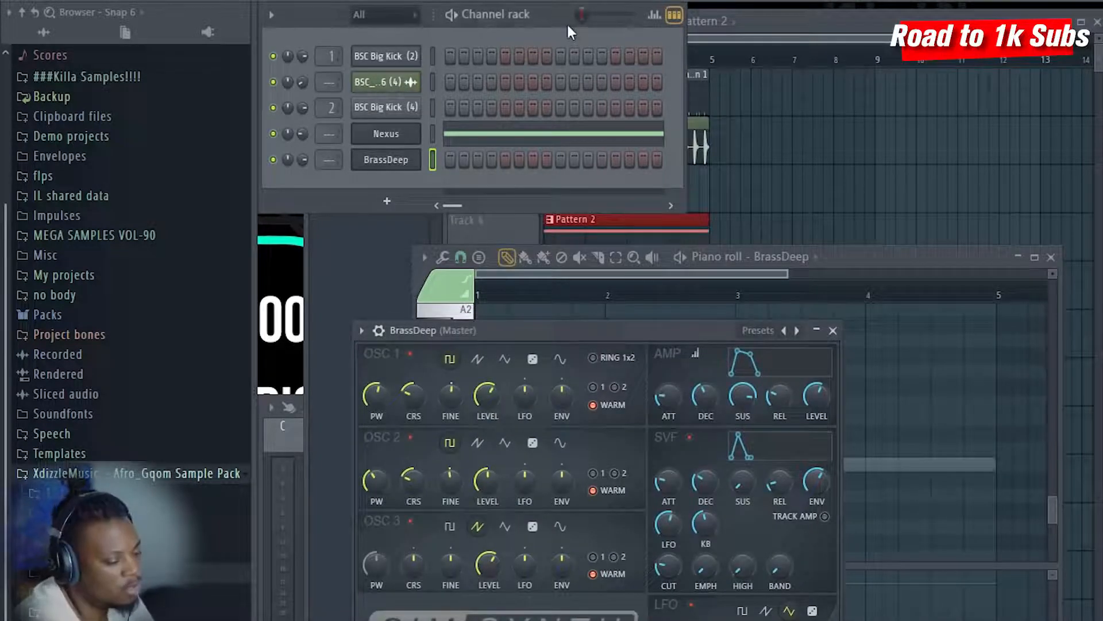
key(KP_Add)
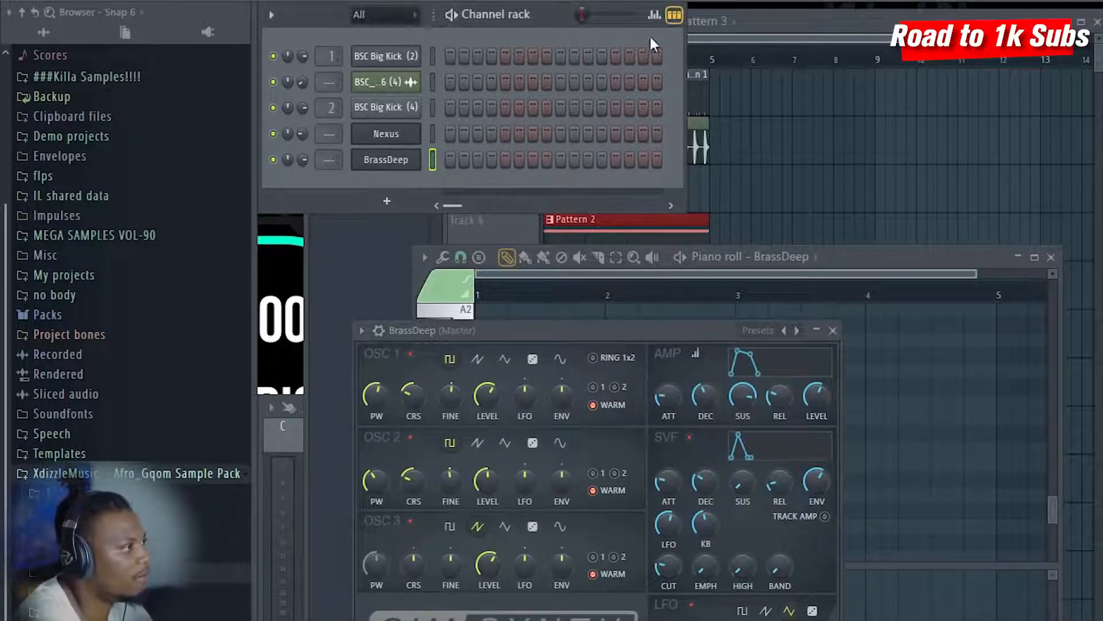
click(784, 37)
drag(551, 285, 701, 290)
key(F6)
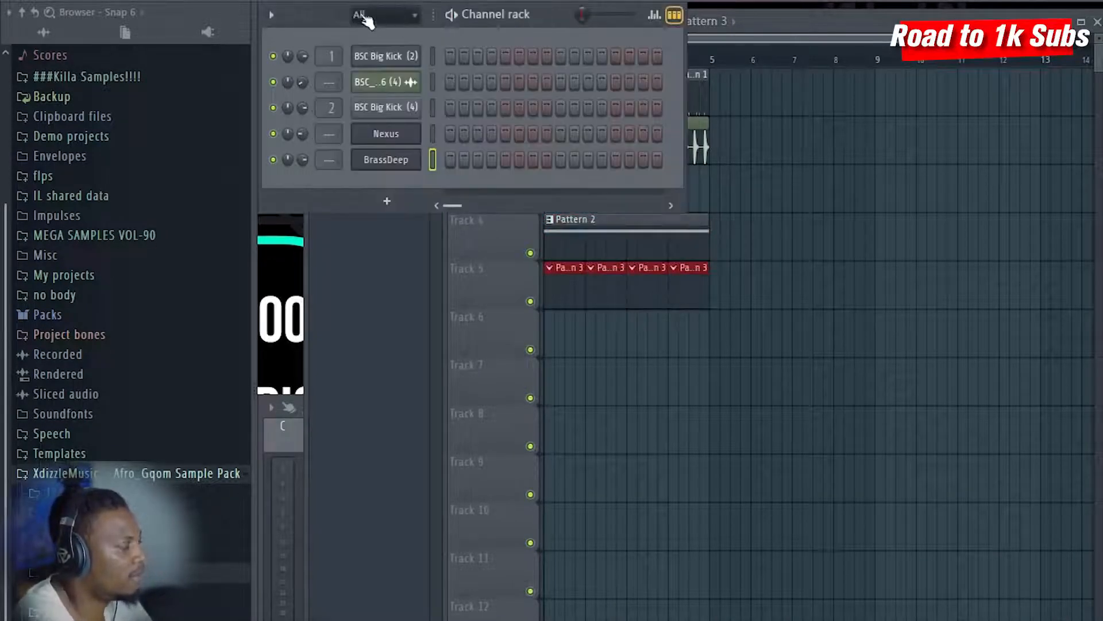
- Open the BrassDeep synth window and lower the channel's volume
click(397, 163)
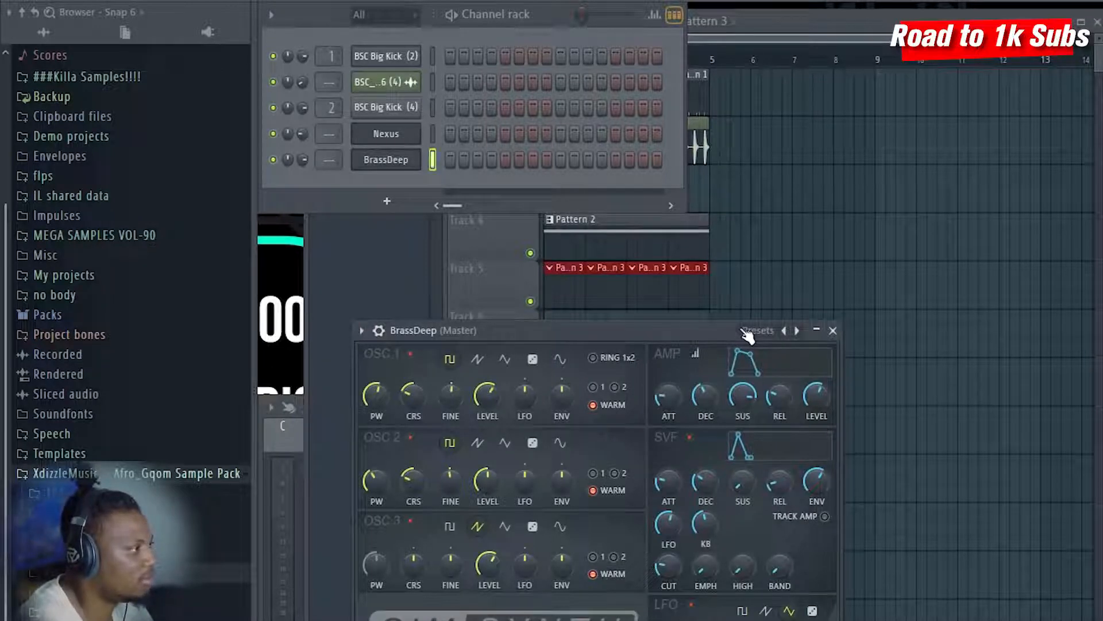
drag(302, 160, 302, 173)
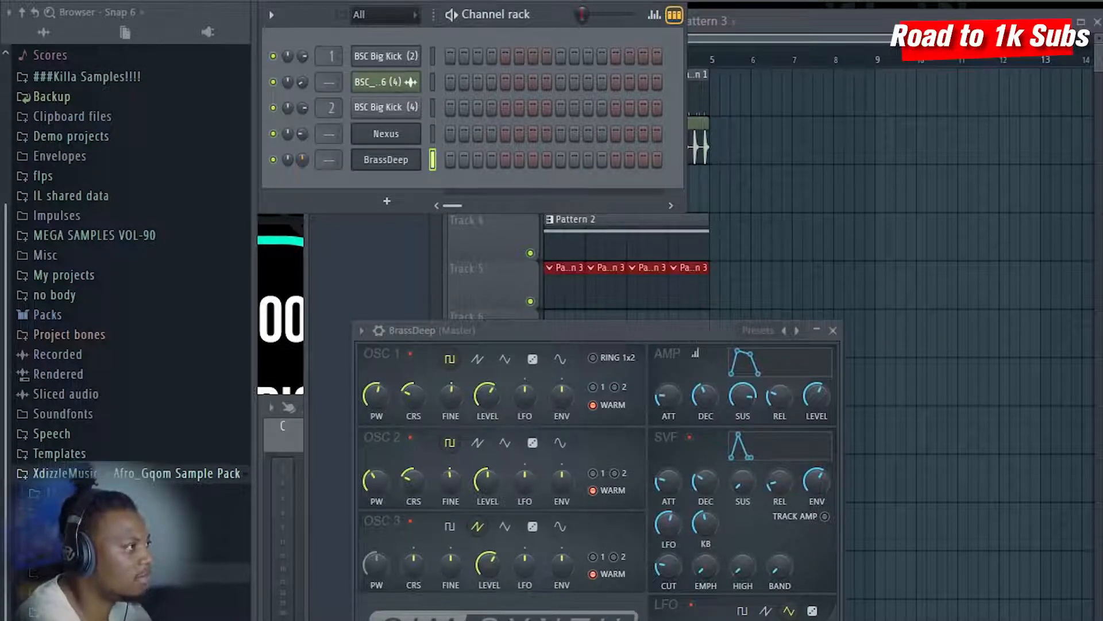
right_click(384, 160)
click(409, 195)
- Open BrassDeep's piano roll and audition the G#1 key while the arrangement plays
right_click(392, 153)
click(450, 162)
scroll(632, 365, up, 4)
key(space)
click(447, 474)
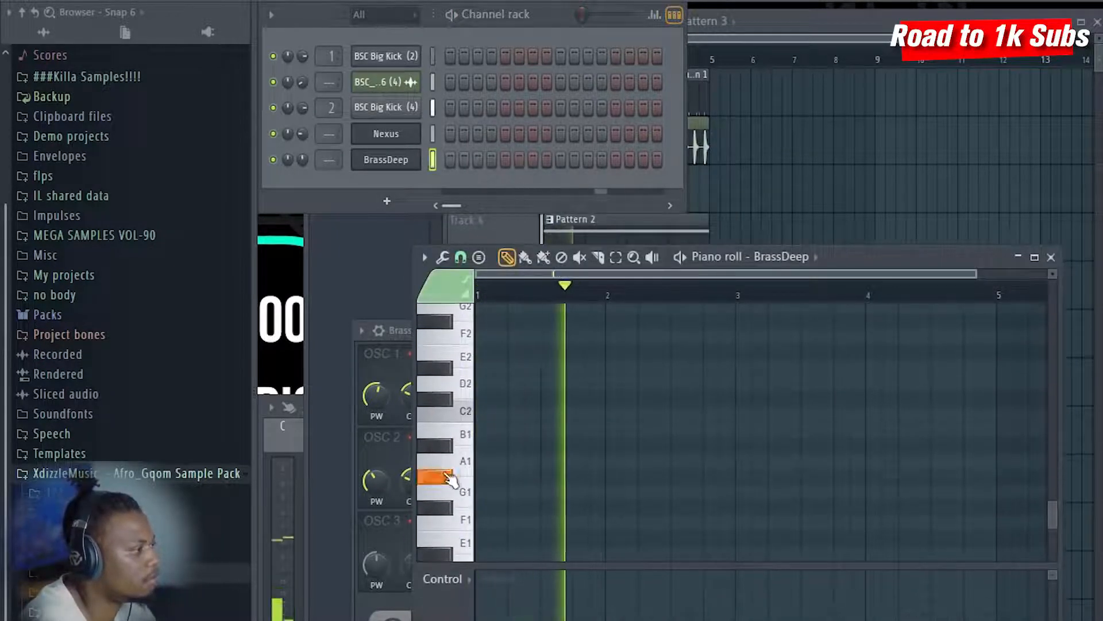
scroll(463, 397, up, 6)
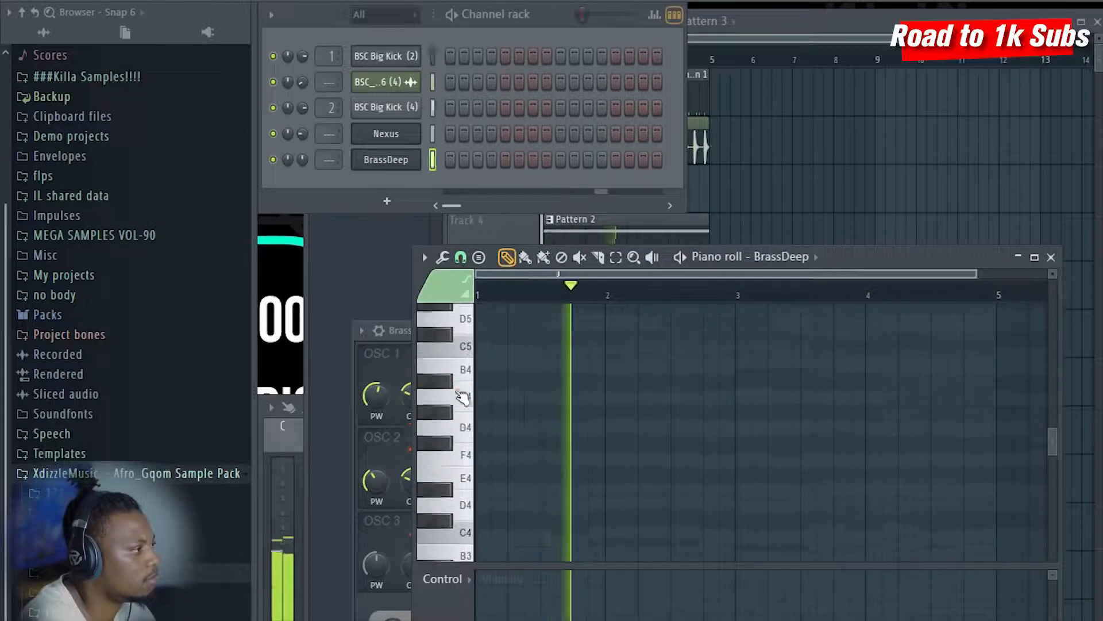
scroll(463, 397, up, 1)
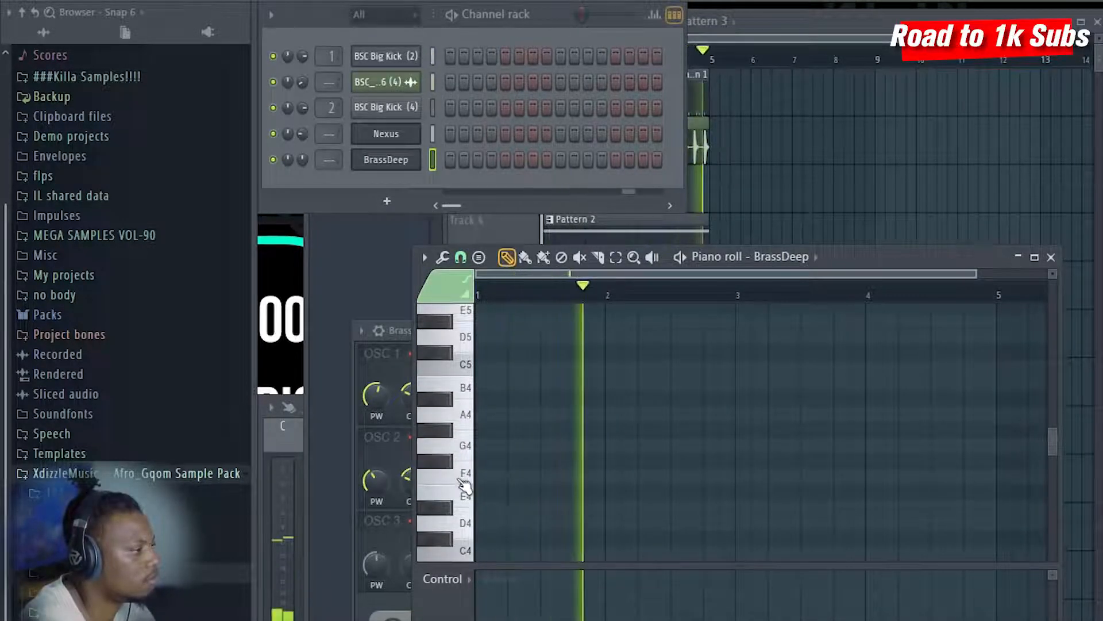
- Draw a short off-beat chord of F#4, B4 and D5 in bar 1 and transpose it up one octave
click(496, 460)
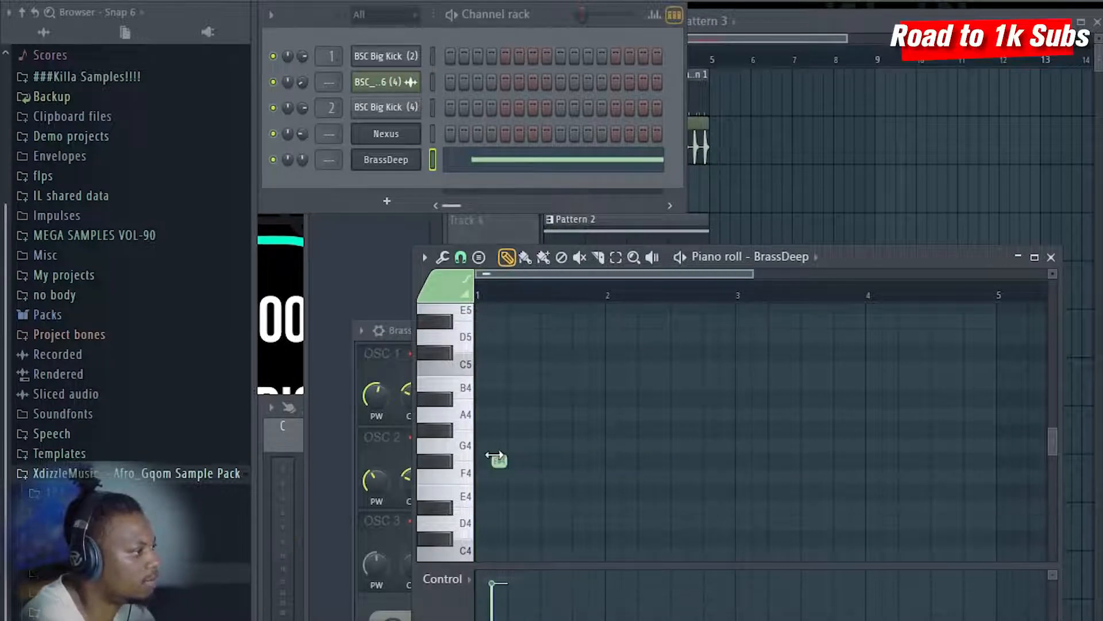
click(498, 395)
key(space)
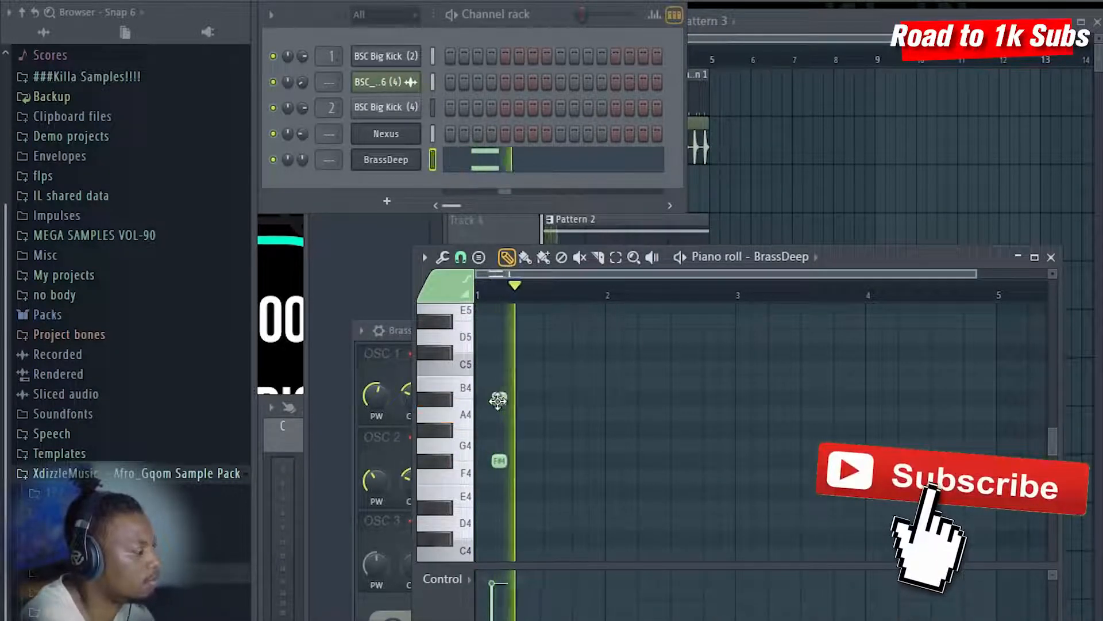
click(499, 336)
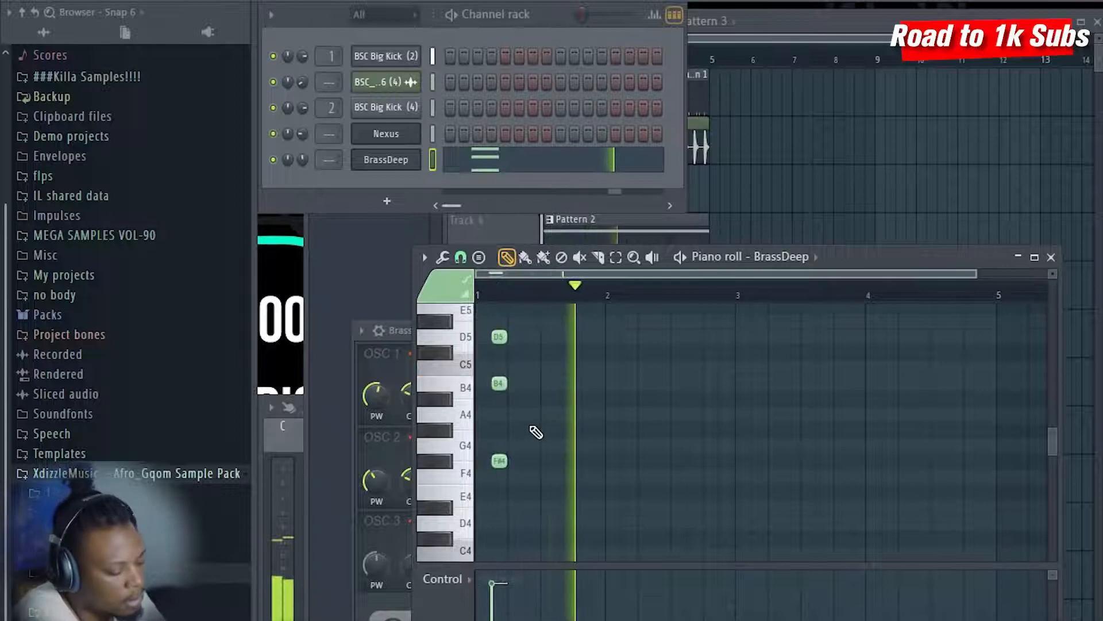
key(ctrl+Up)
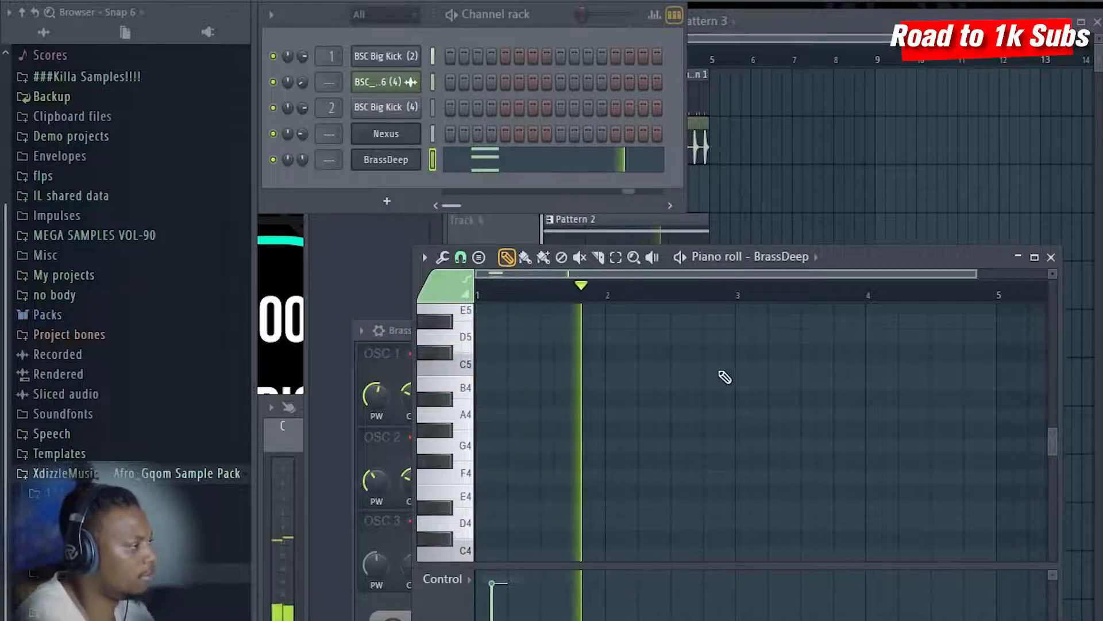
scroll(574, 386, up, 5)
- Duplicate the BrassDeep chord until bar 1 holds four off-beat stabs, playing them with the arrangement
drag(559, 545, 476, 362)
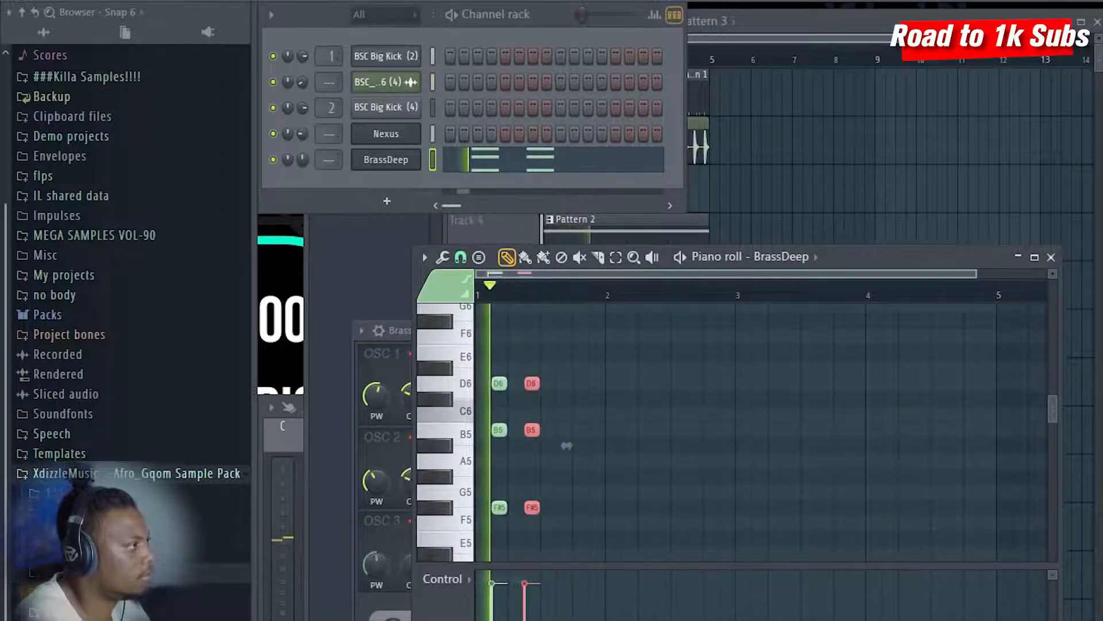
key(space)
drag(598, 546, 488, 377)
key(space)
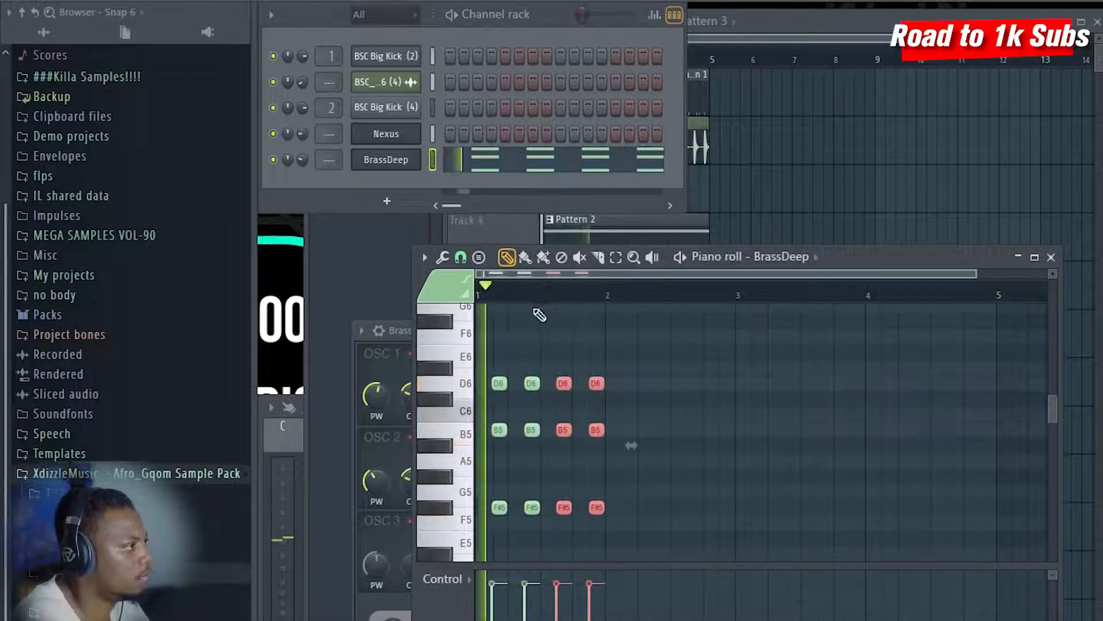
- Turn BrassDeep's amp attack down to its minimum and transpose its four chords up one octave
click(386, 159)
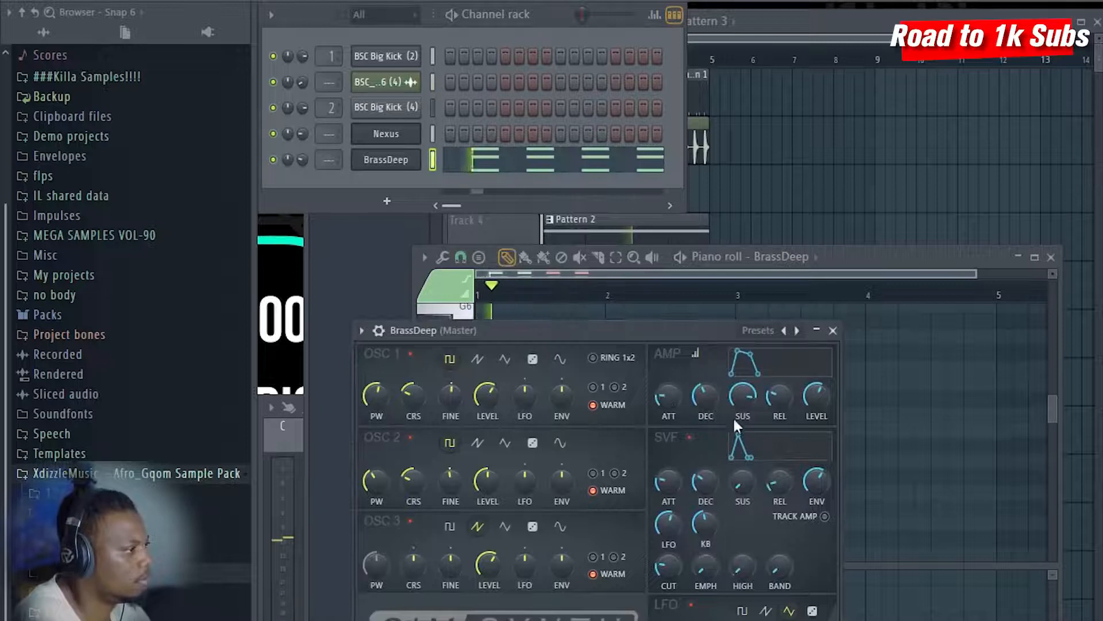
drag(669, 395, 669, 425)
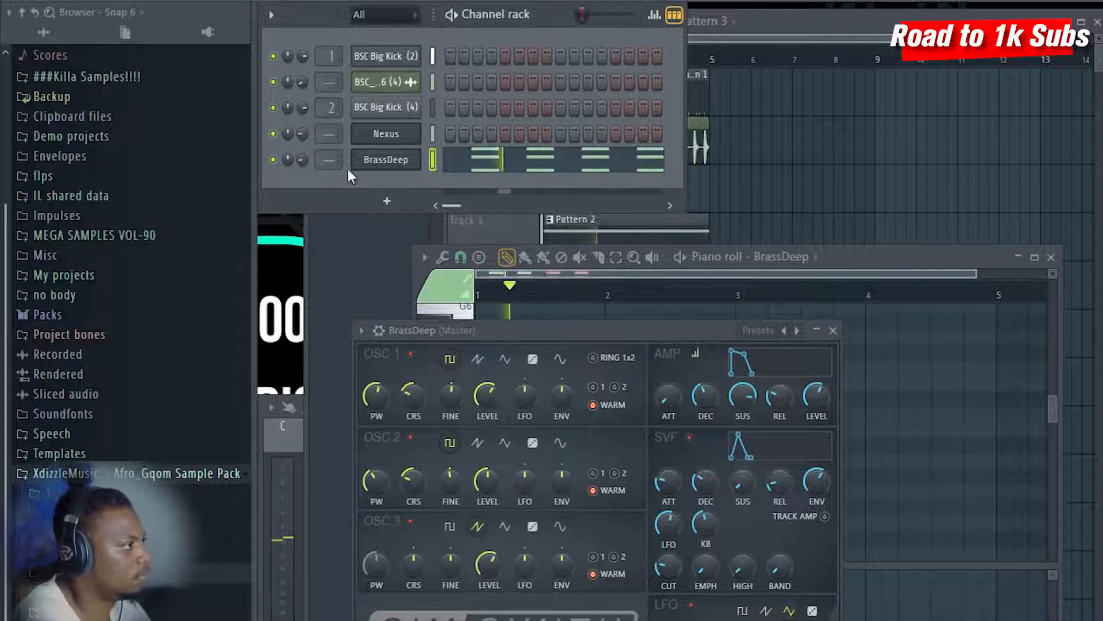
click(490, 164)
click(490, 165)
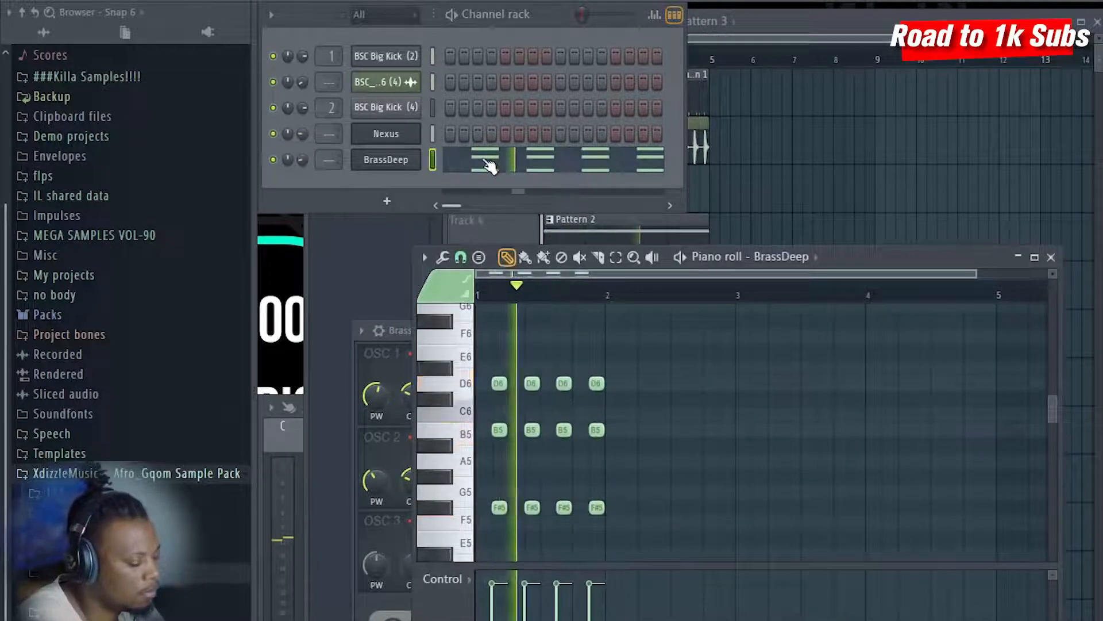
key(ctrl+Up)
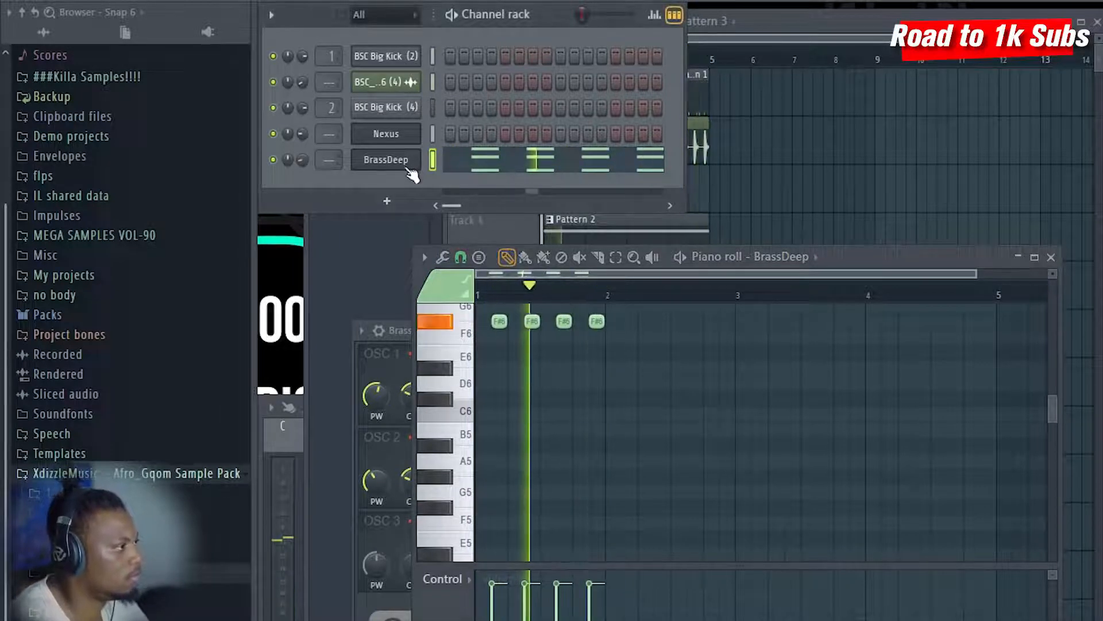
- Play the arrangement with the BrassDeep stabs, check the clips in the playlist and stop playback
click(406, 164)
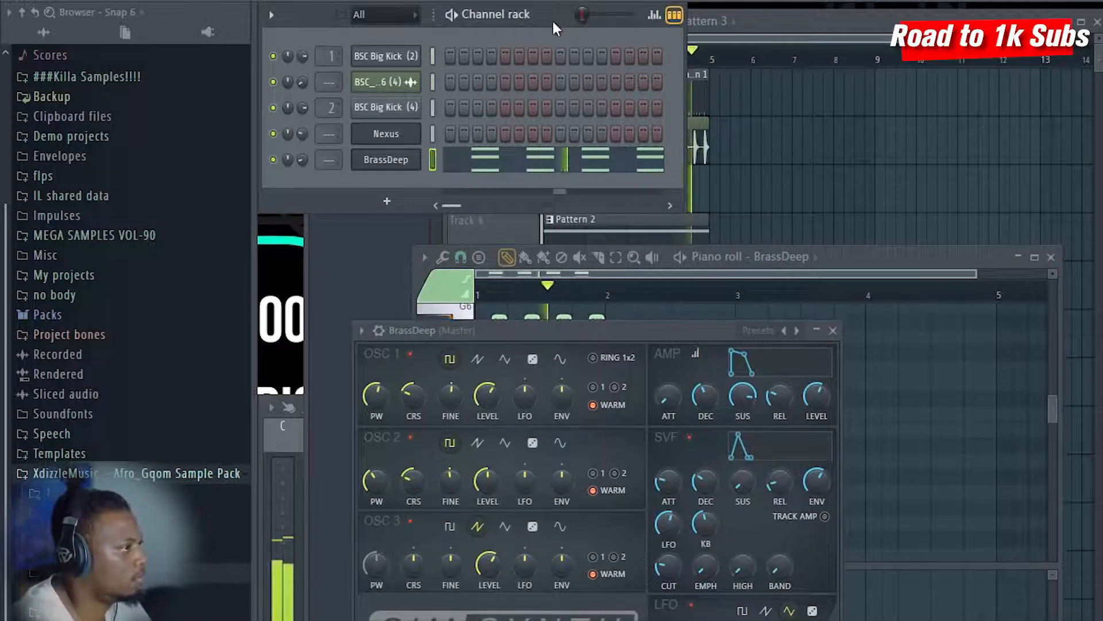
click(774, 25)
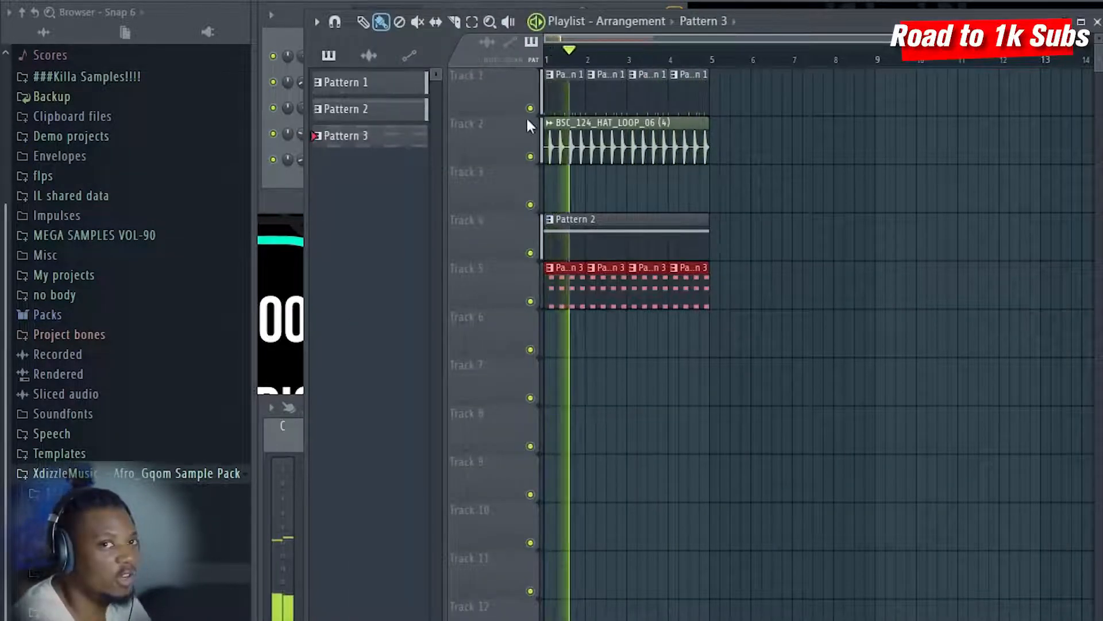
click(280, 38)
click(805, 25)
key(space)
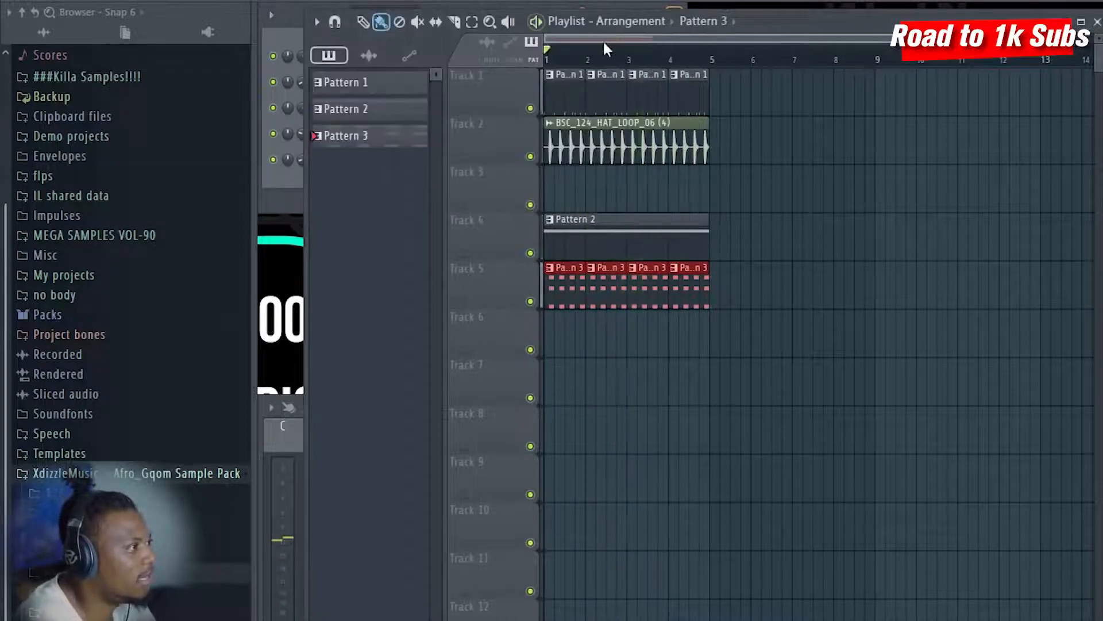
scroll(618, 49, up, 3)
- Add a second SimSynth channel and load its Whistle preset
click(290, 28)
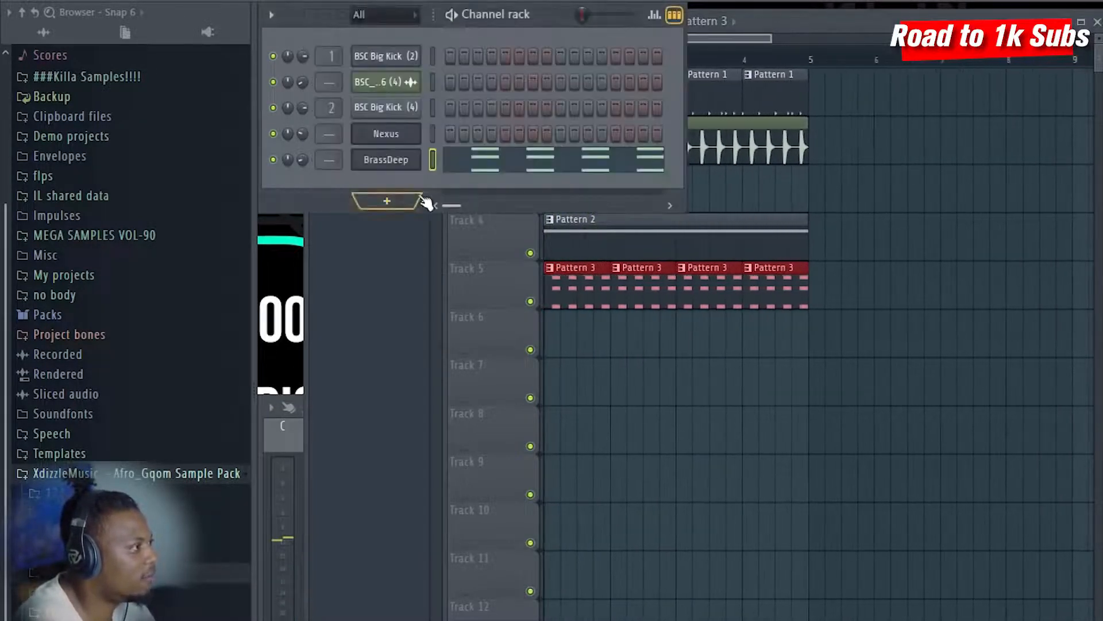
click(381, 205)
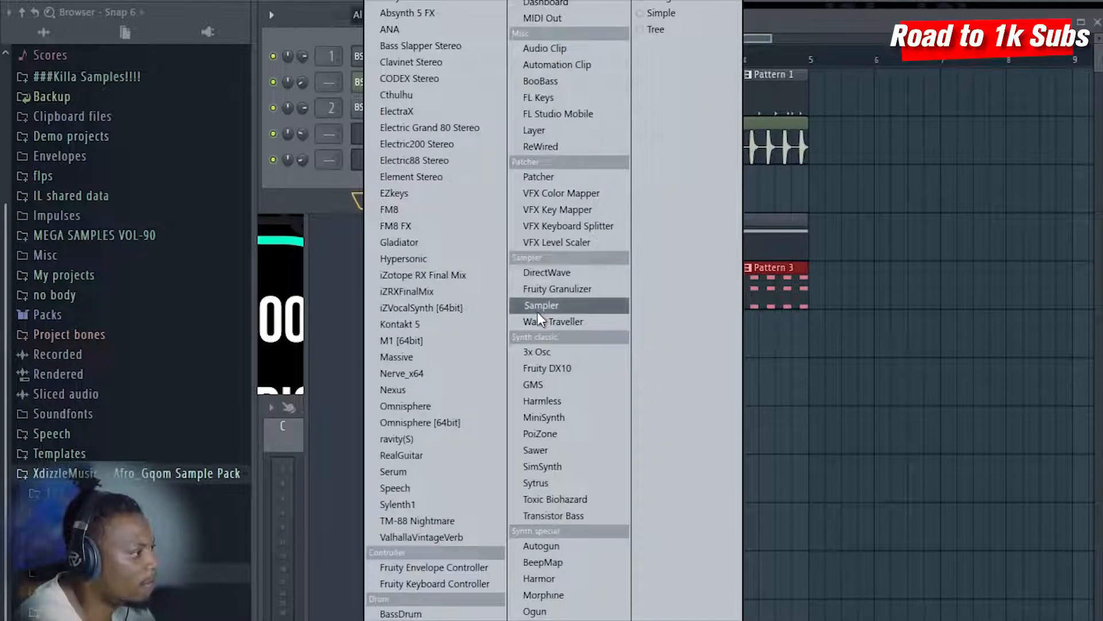
click(577, 468)
click(435, 230)
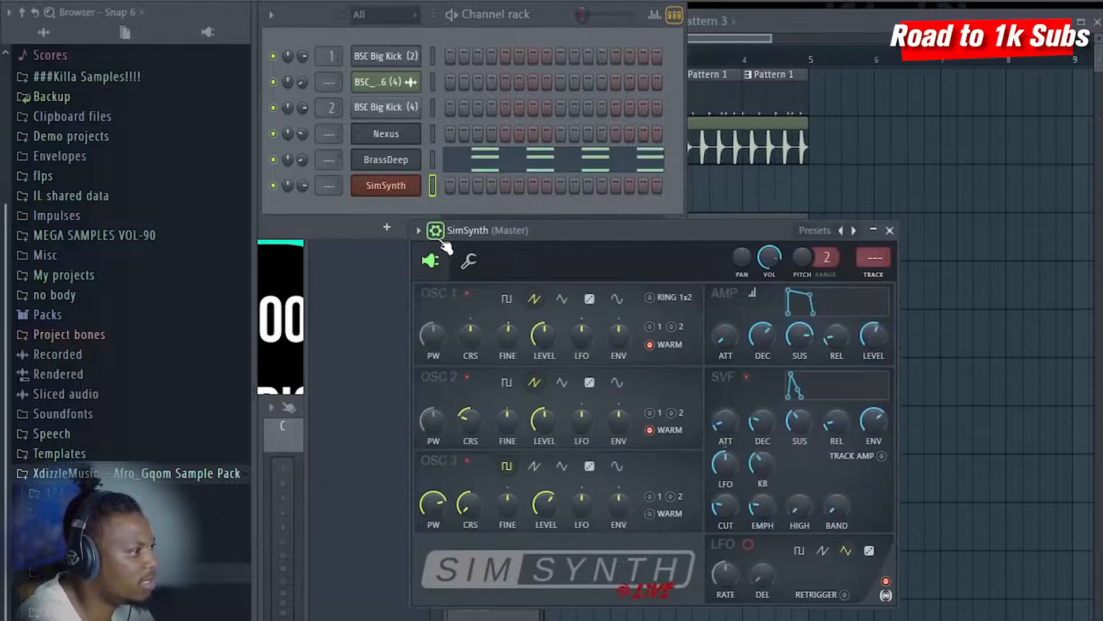
click(843, 231)
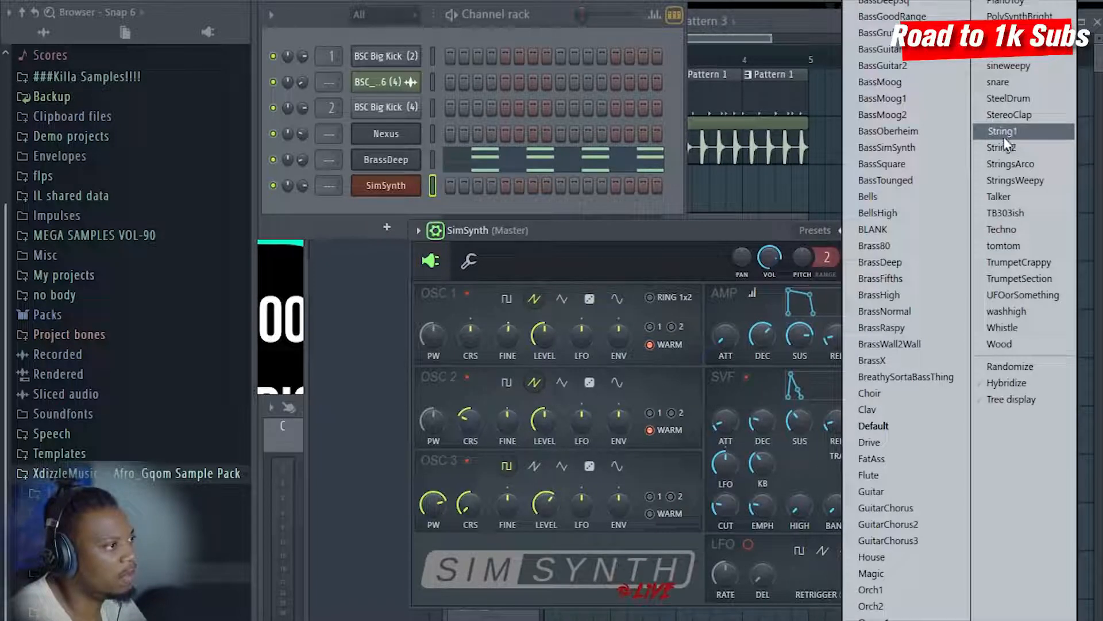
click(1019, 327)
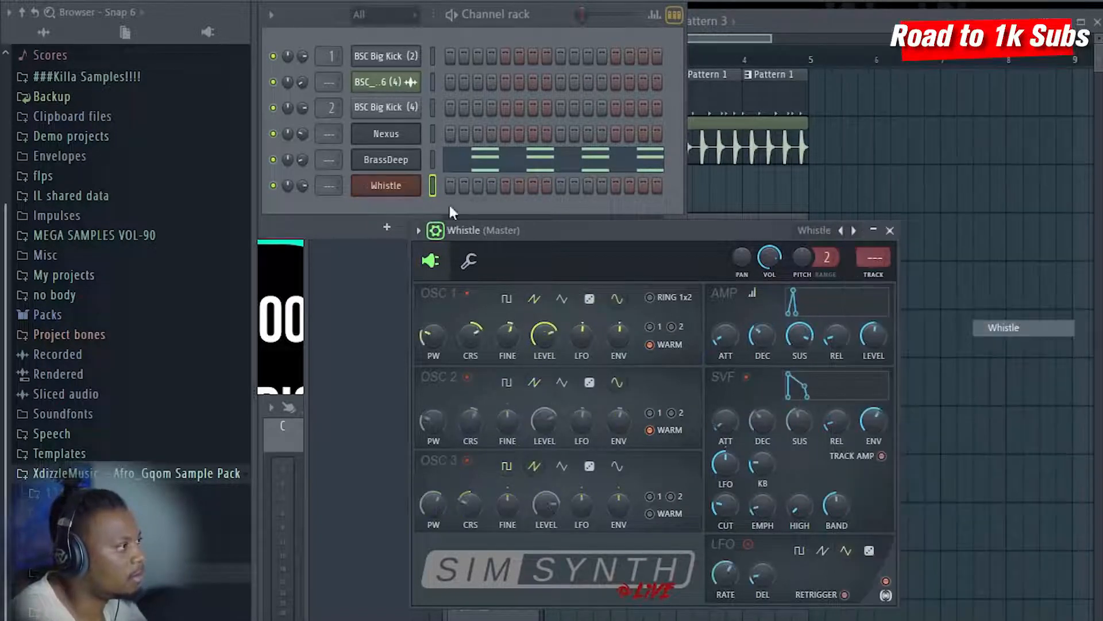
- Place an F#6 note at the start of bar 1 in Whistle's piano roll and play the arrangement
right_click(417, 184)
click(454, 195)
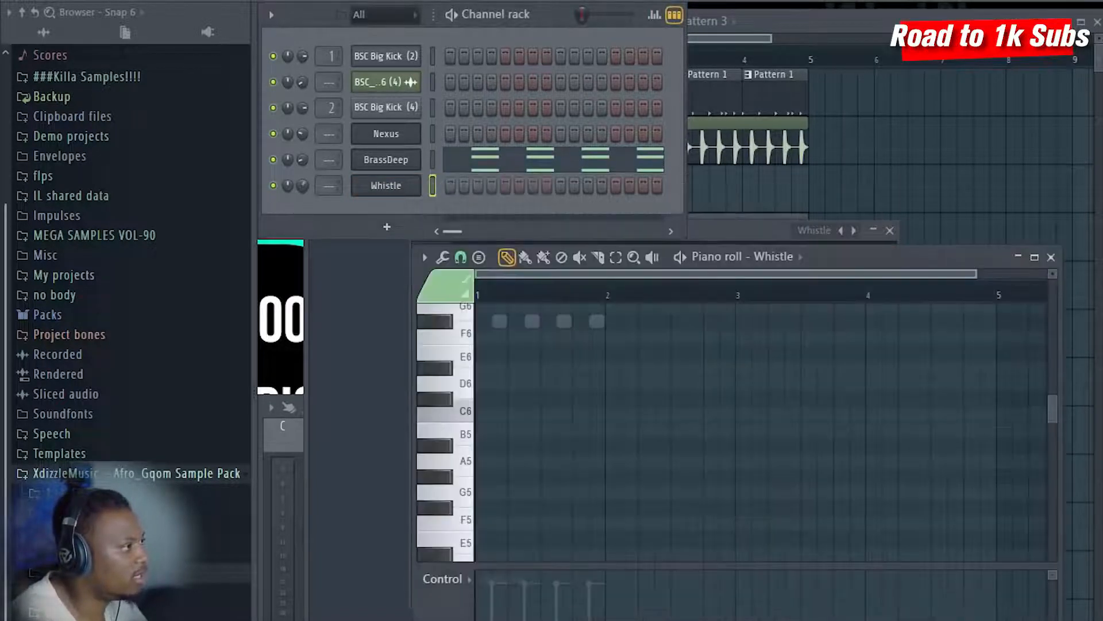
scroll(498, 439, up, 4)
click(483, 385)
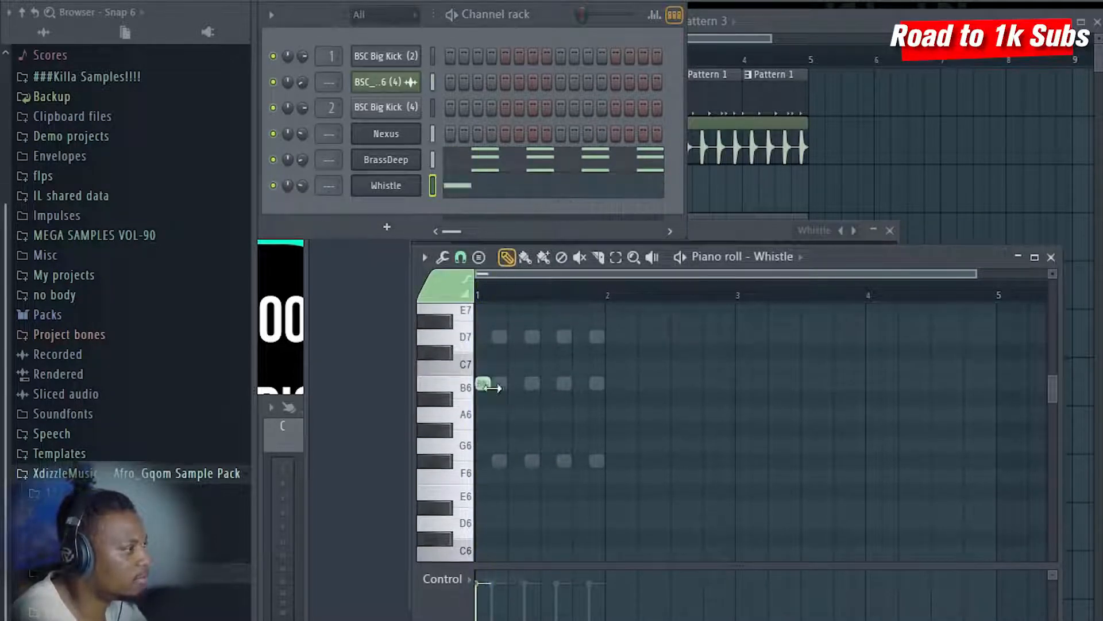
drag(480, 479, 482, 461)
key(space)
- Continue the Whistle melody across bar 1 with the notes A6, B6, C7, D7, B6, A6 and G6
click(499, 413)
click(515, 384)
click(532, 368)
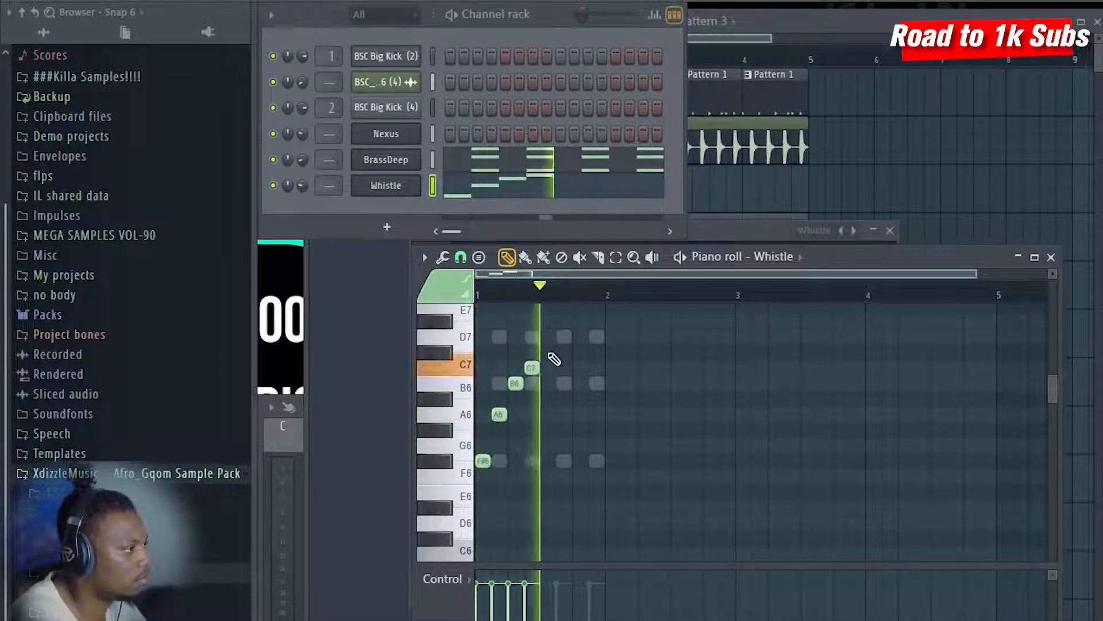
click(548, 337)
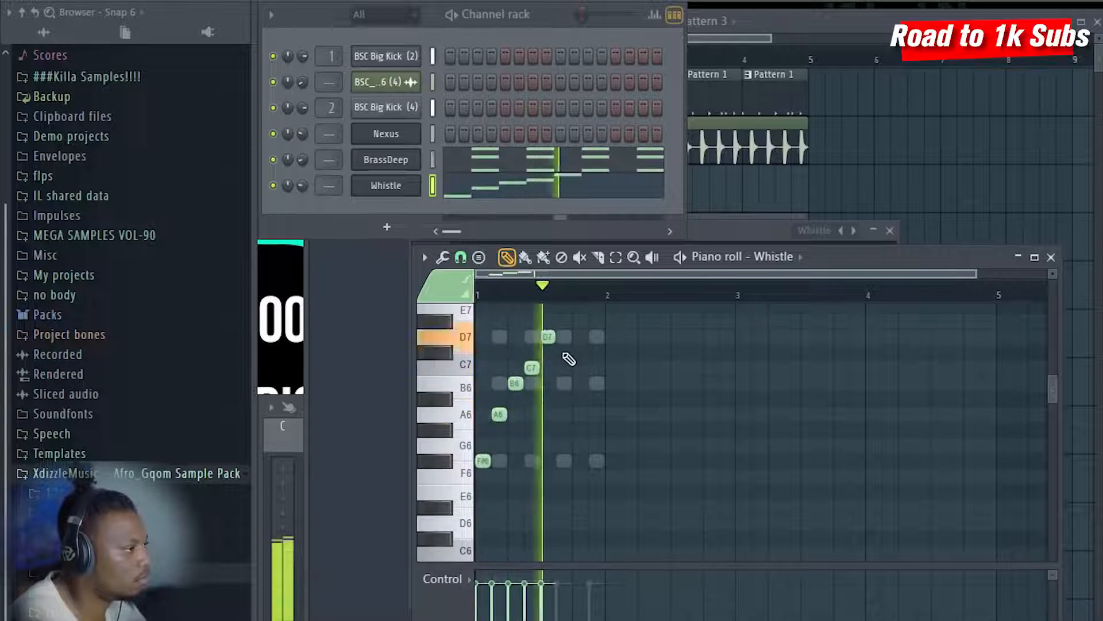
click(563, 383)
click(580, 414)
click(595, 449)
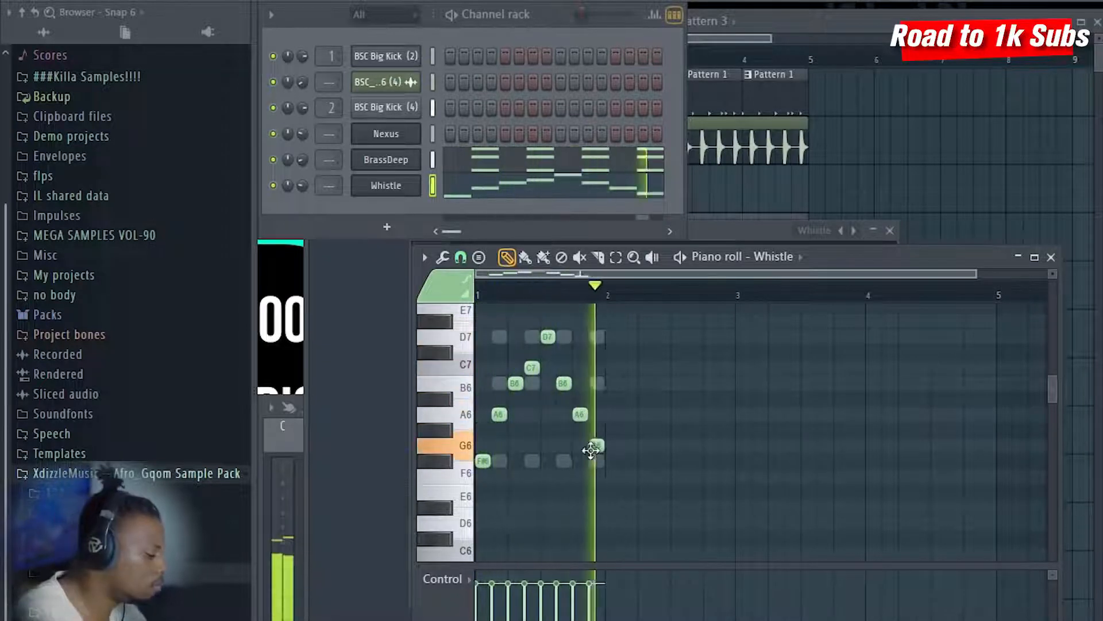
- Transpose the whole Whistle melody down two octaves
key(ctrl+Down)
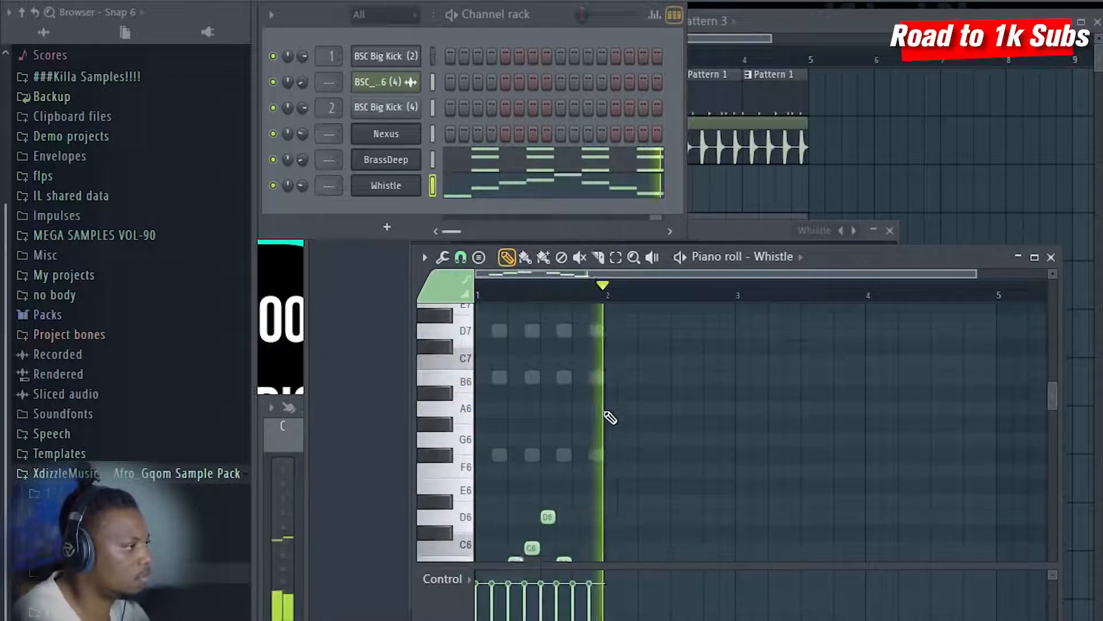
scroll(608, 419, down, 3)
key(ctrl+Down)
scroll(607, 415, down, 3)
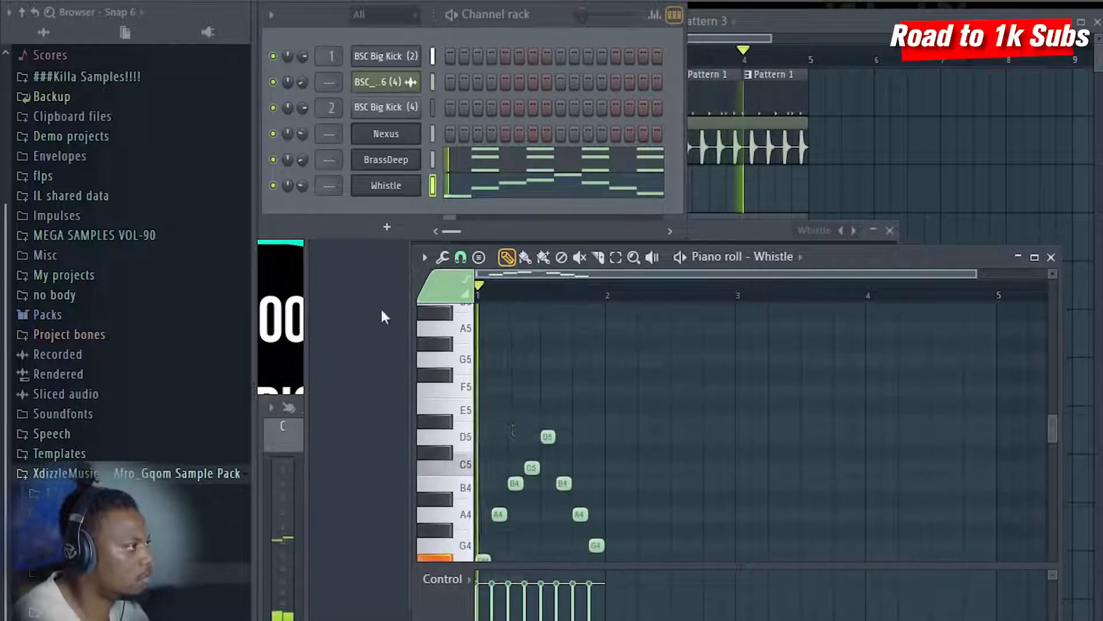
- Audition SimSynth presets on the melody, including Wood, BassGuitar and BassMoog1, and settle on BassSquare
click(391, 187)
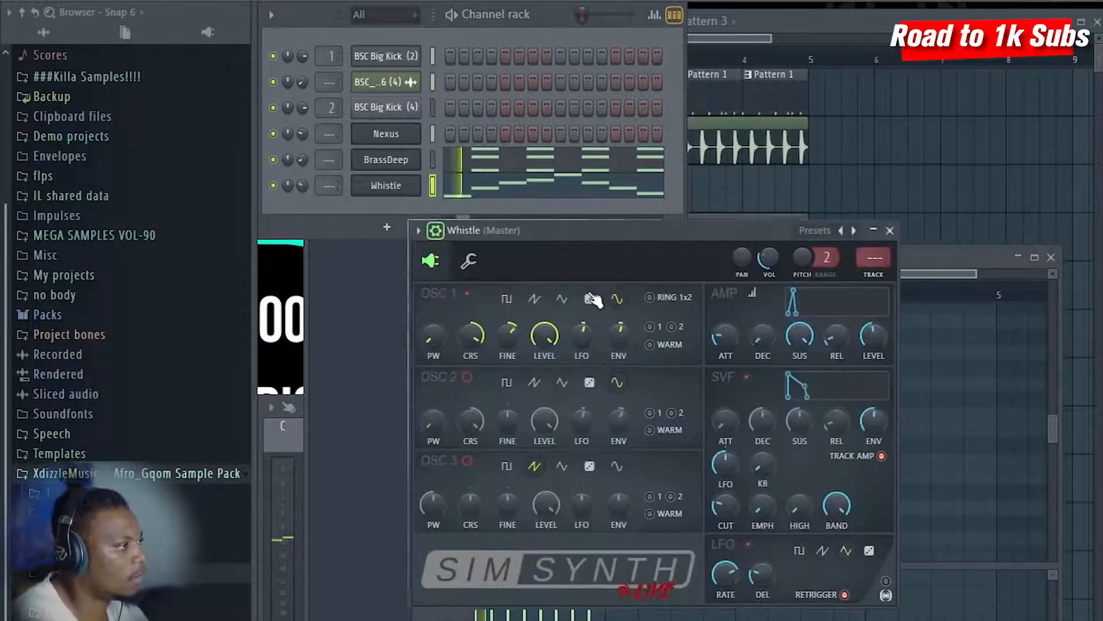
click(854, 230)
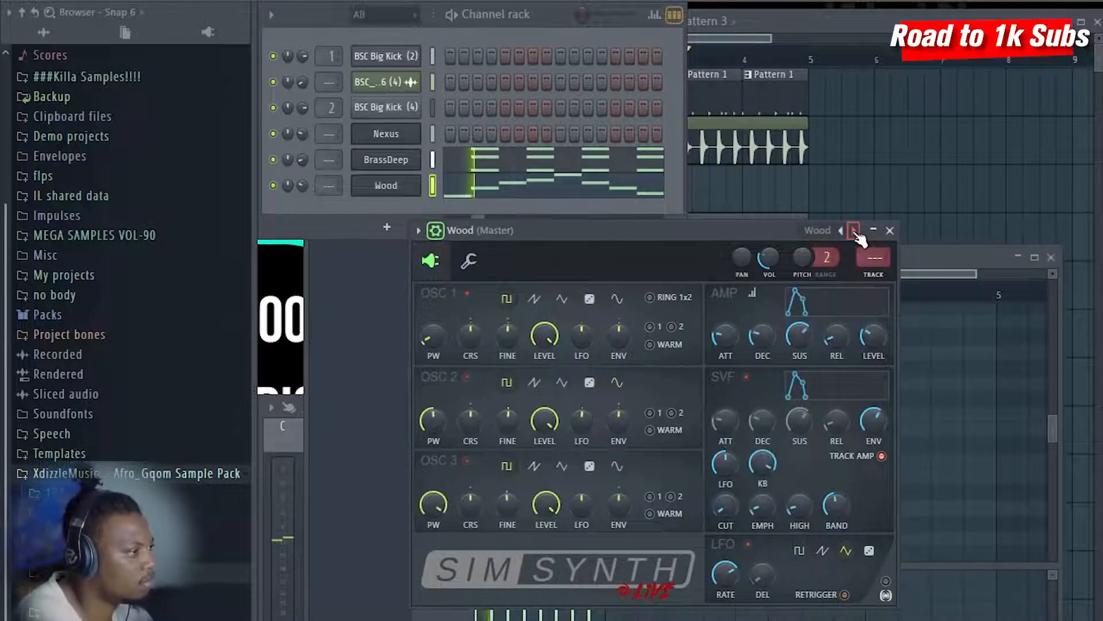
click(855, 230)
click(855, 231)
click(855, 230)
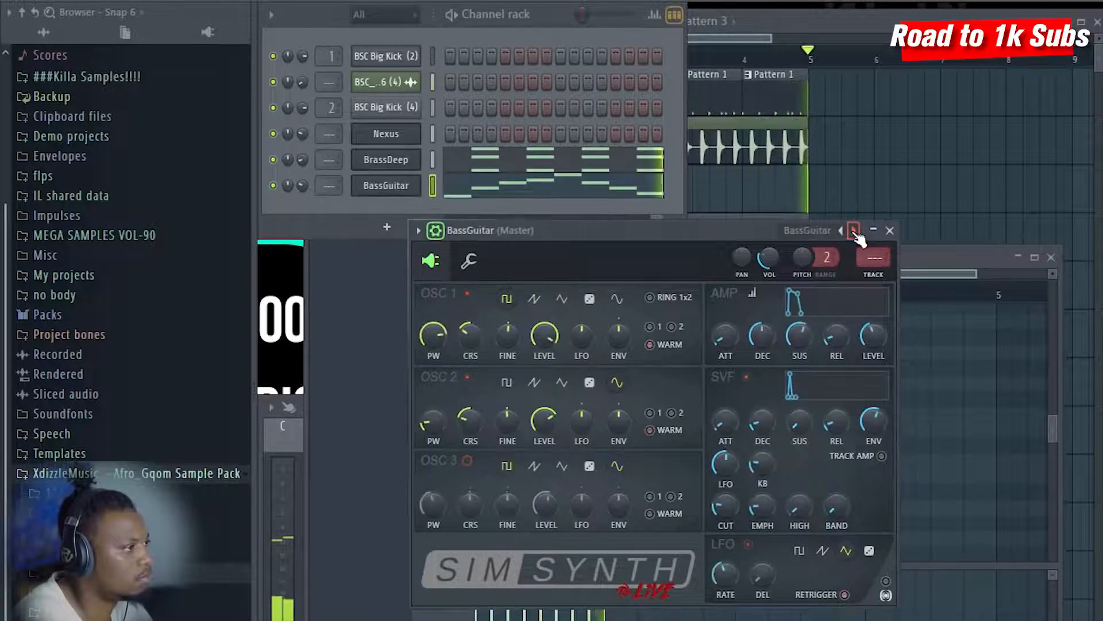
click(855, 231)
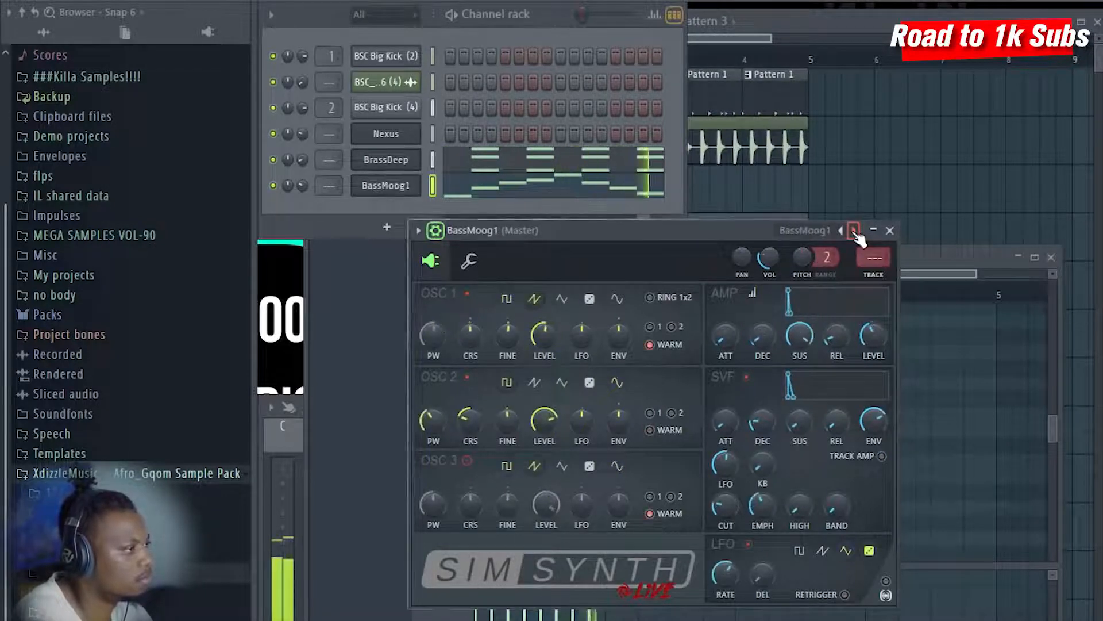
click(855, 230)
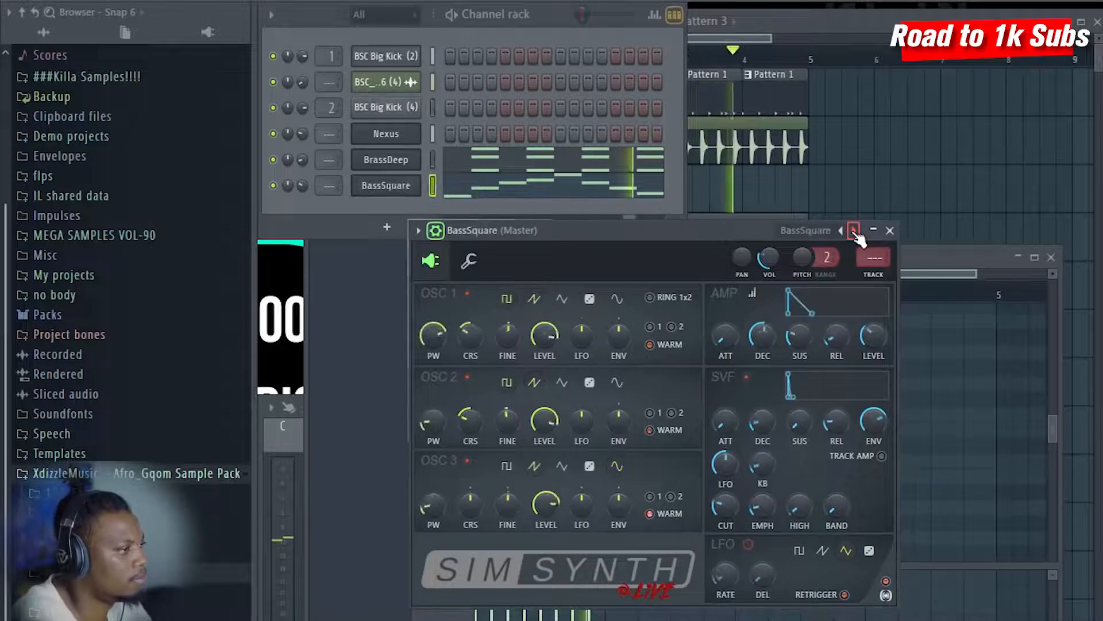
click(854, 231)
- Transpose the BassSquare melody up one octave and turn its channel volume down slightly
click(943, 249)
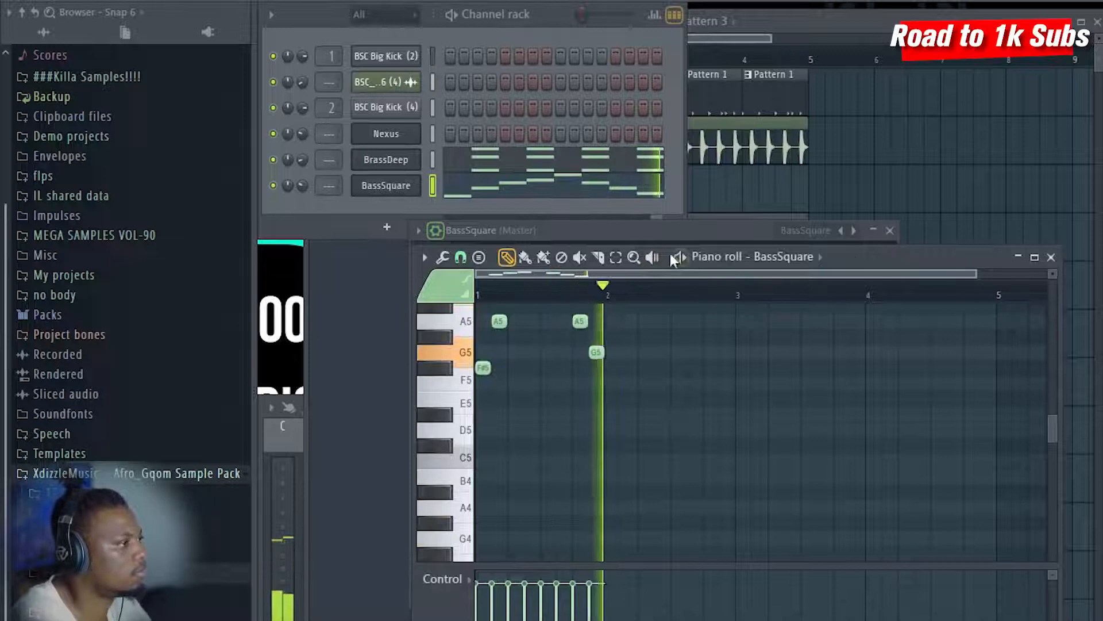
scroll(734, 320, up, 3)
mouse_move(548, 386)
mouse_down()
mouse_move(548, 403)
mouse_move(548, 365)
mouse_move(548, 384)
mouse_up()
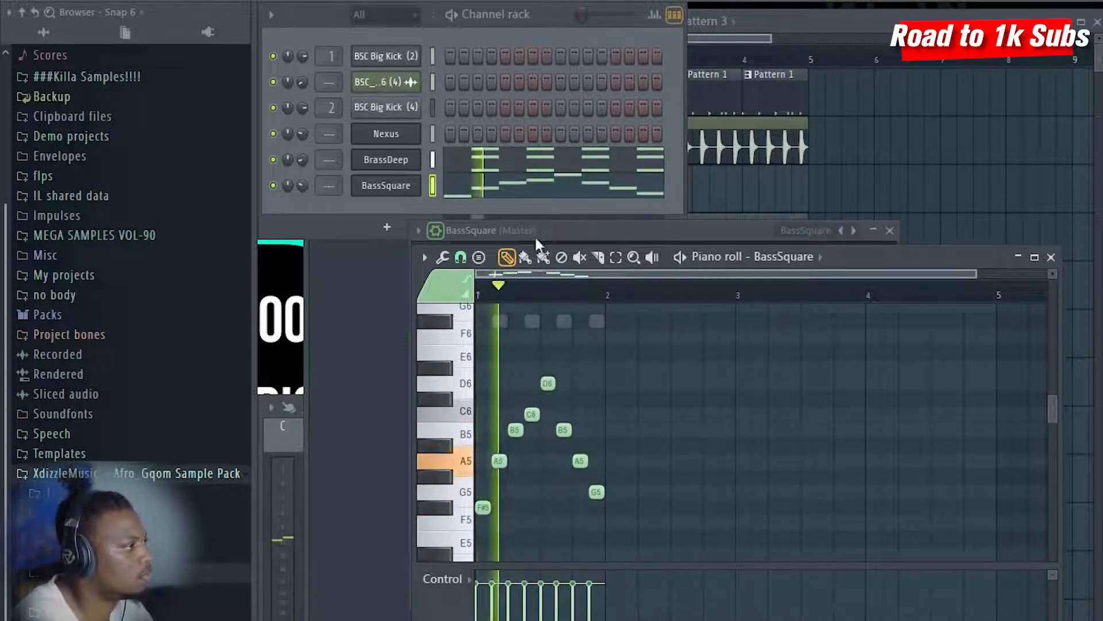
drag(302, 185, 303, 191)
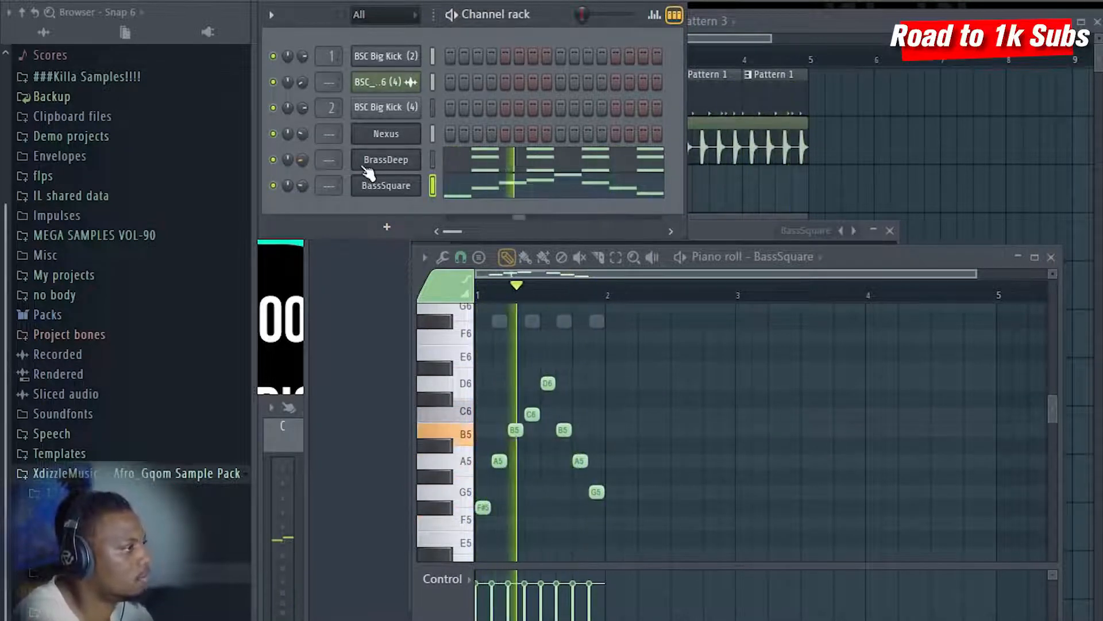
- Listen to the arrangement with the BassSquare melody while checking the playlist and the Channel rack, and stop playback
double_click(793, 12)
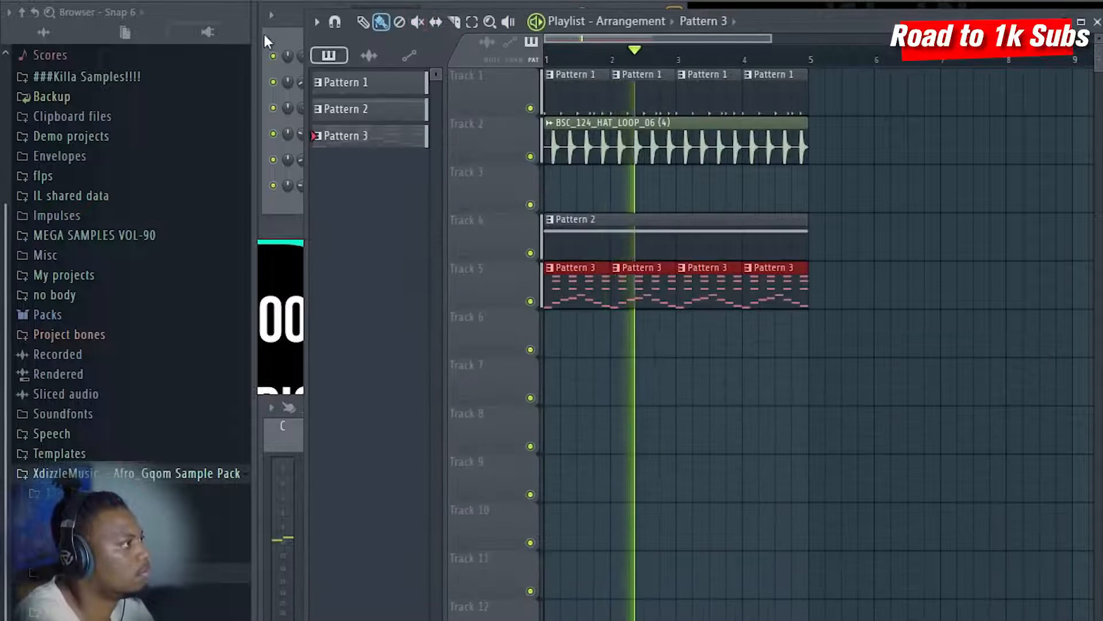
click(285, 23)
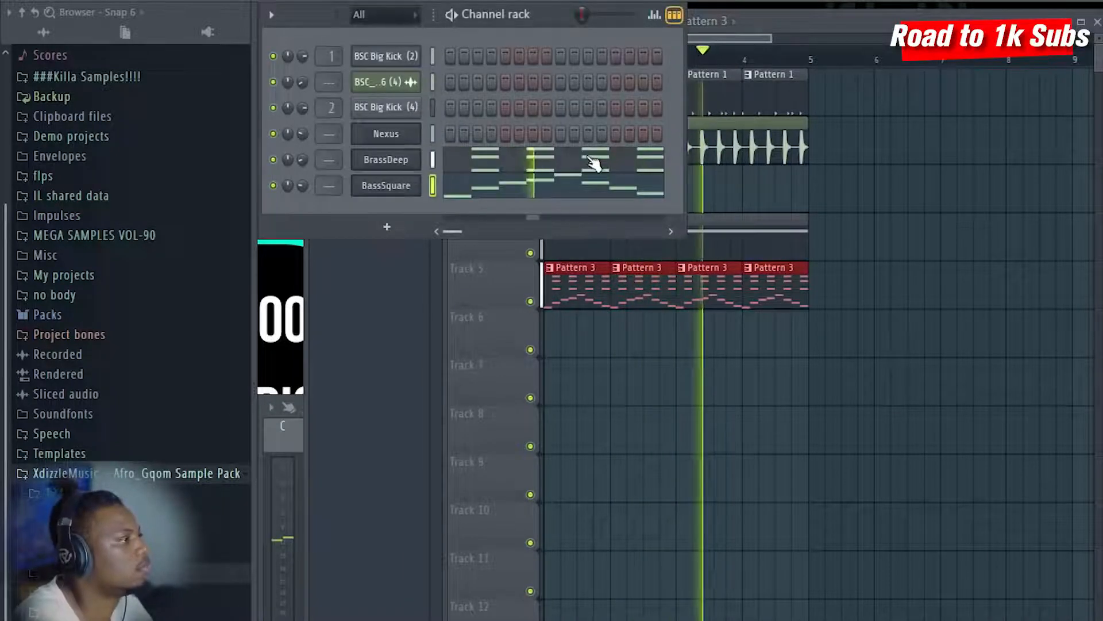
click(780, 19)
click(284, 27)
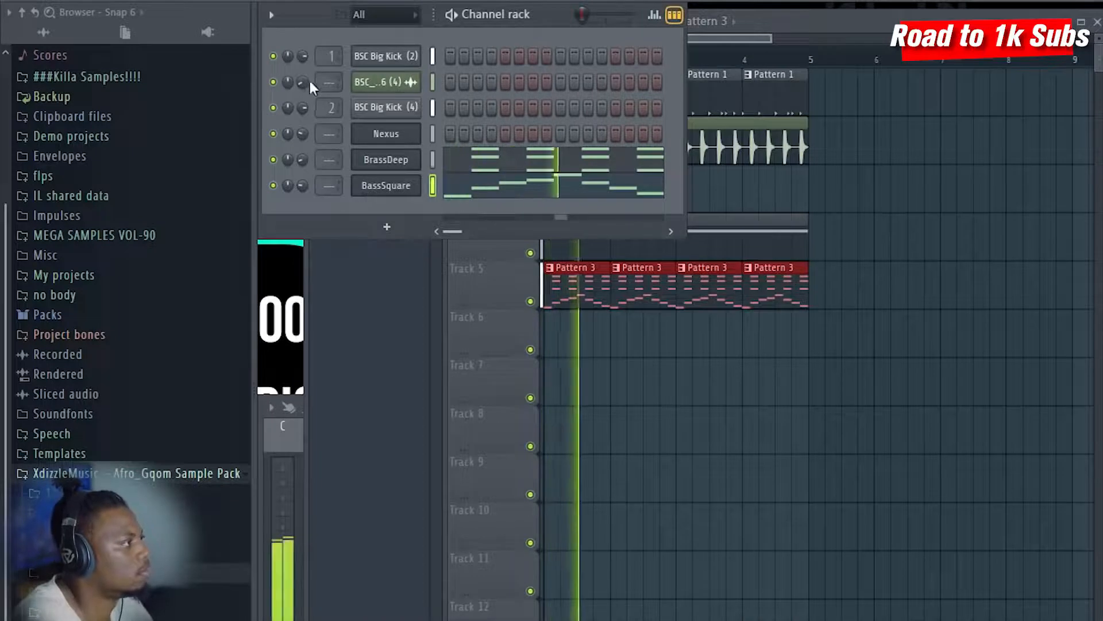
click(786, 20)
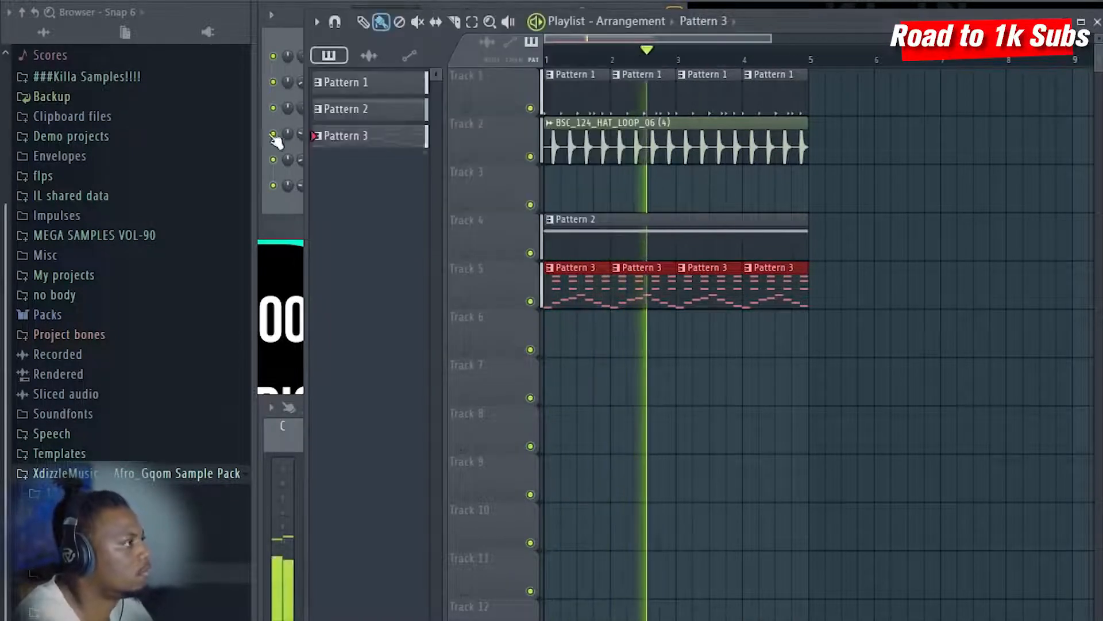
click(281, 39)
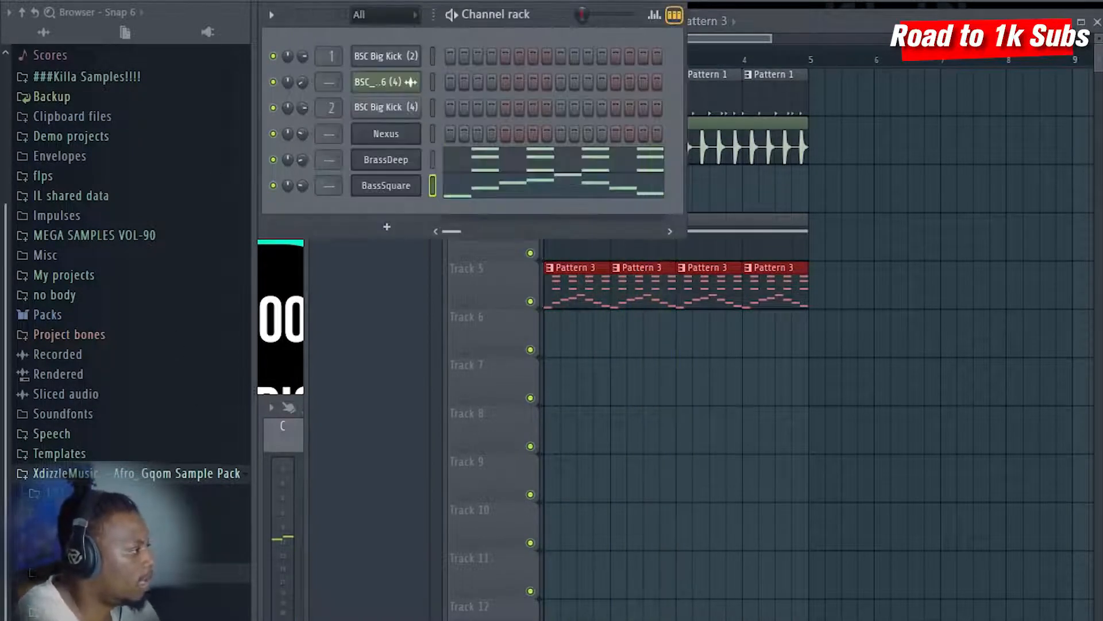
- Browse the Afro_Gqom Sample Pack's 124_FX folder and audition BSC_124_FX_01 (5)
scroll(176, 514, down, 1)
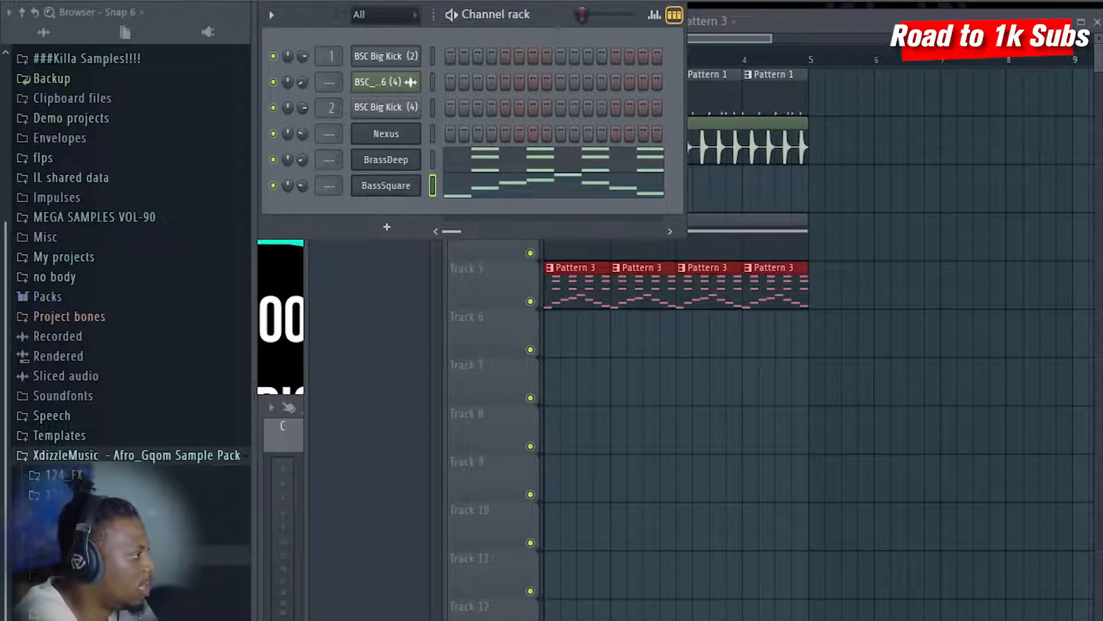
scroll(144, 443, down, 5)
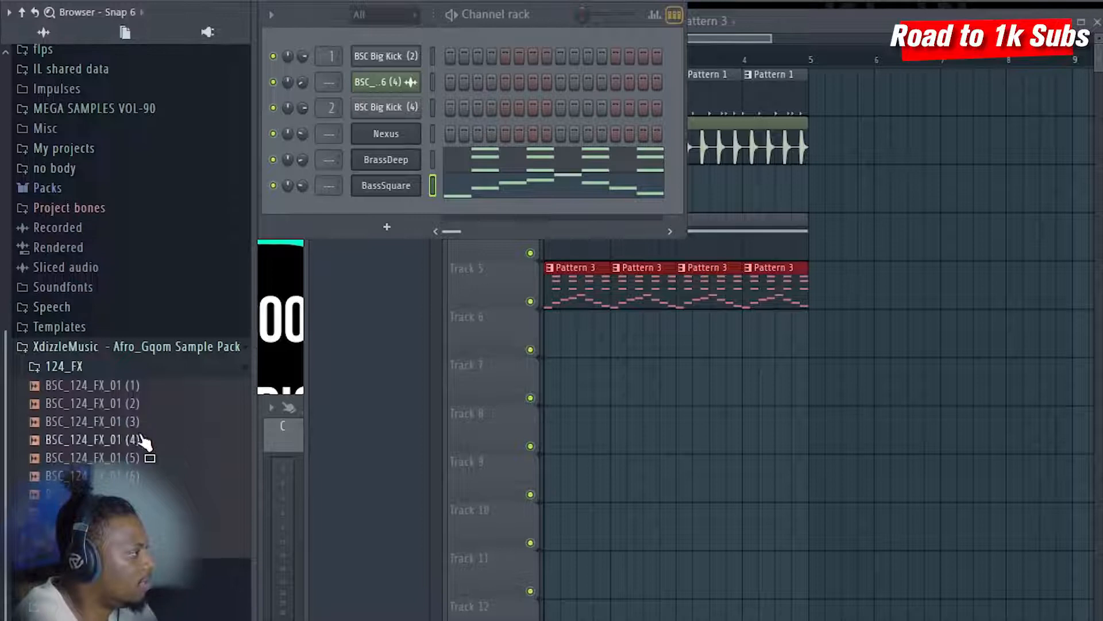
click(695, 56)
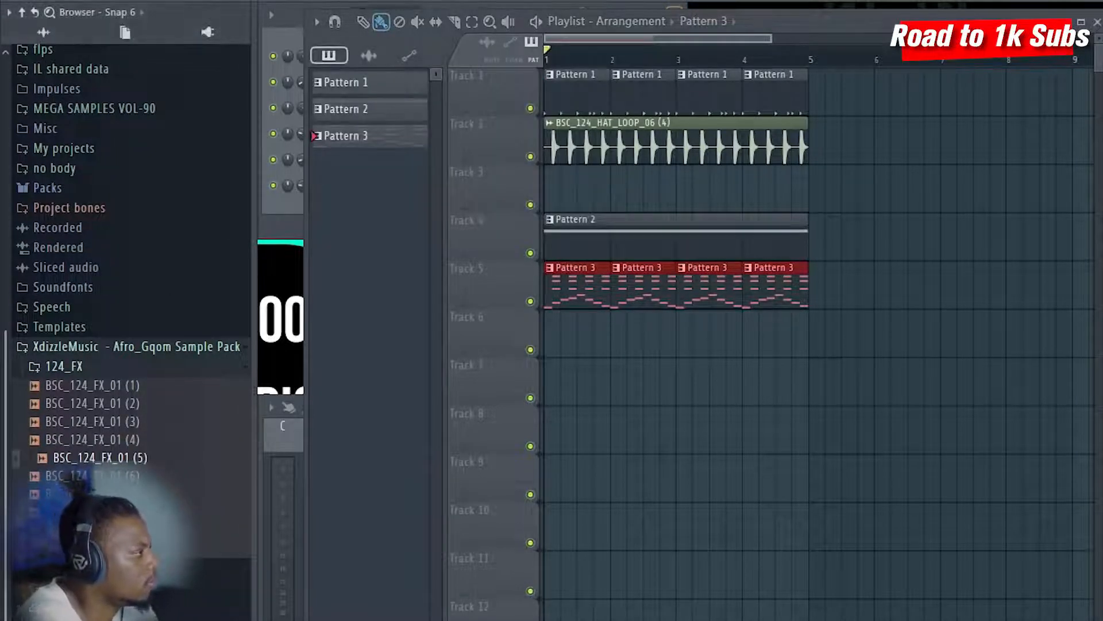
- Audition the claps in Packs under Drums (ModeAudio) and load Attack Clap 04 into a new channel
scroll(98, 342, up, 5)
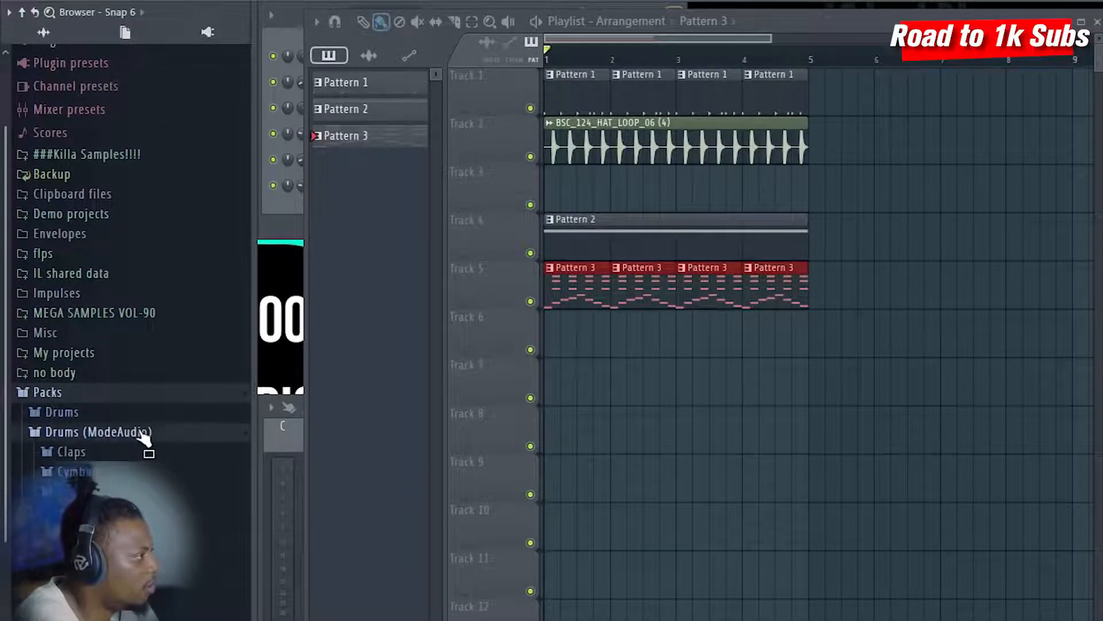
click(98, 364)
click(83, 235)
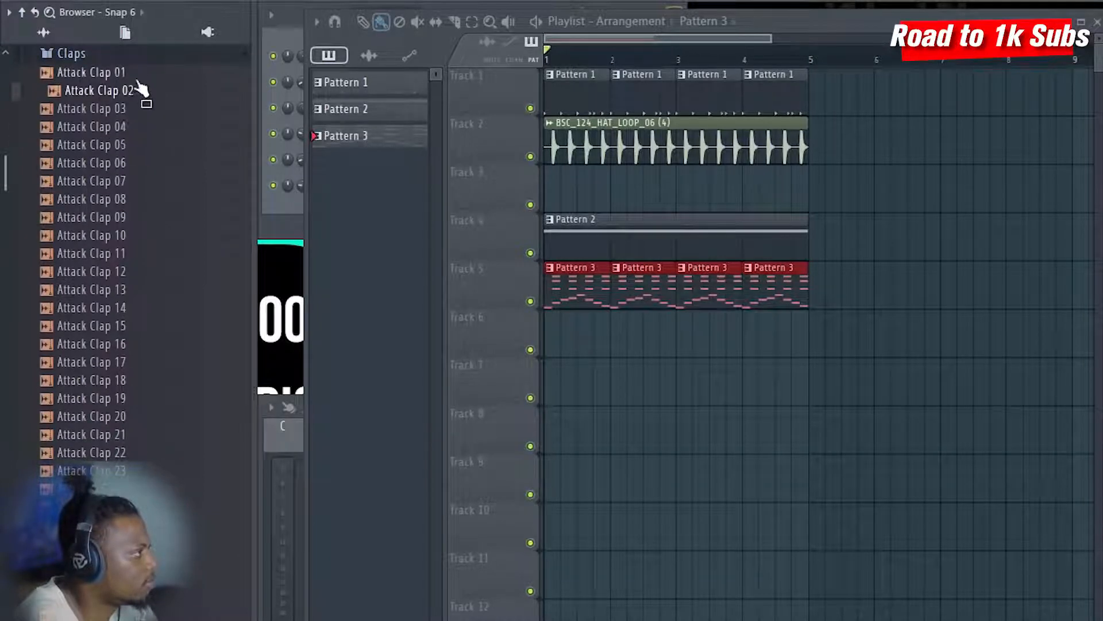
click(291, 27)
right_click(125, 128)
click(205, 146)
- In a new Pattern 4, route Attack Clap 04 to mixer track 3 and activate its first step
drag(592, 215, 644, 300)
key(F4)
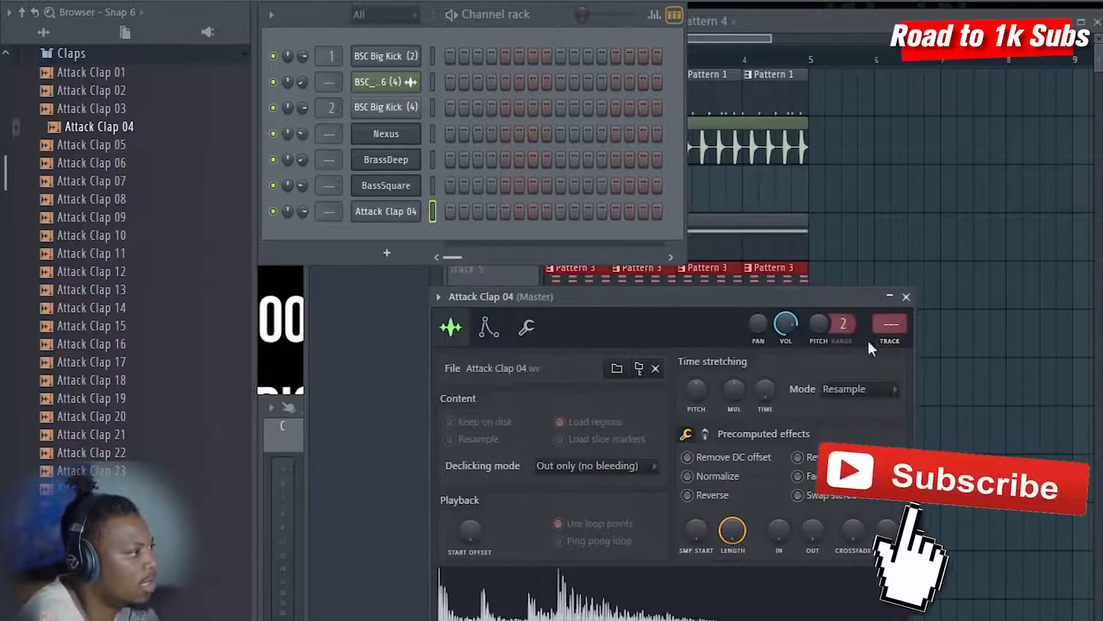
key(ctrl+l)
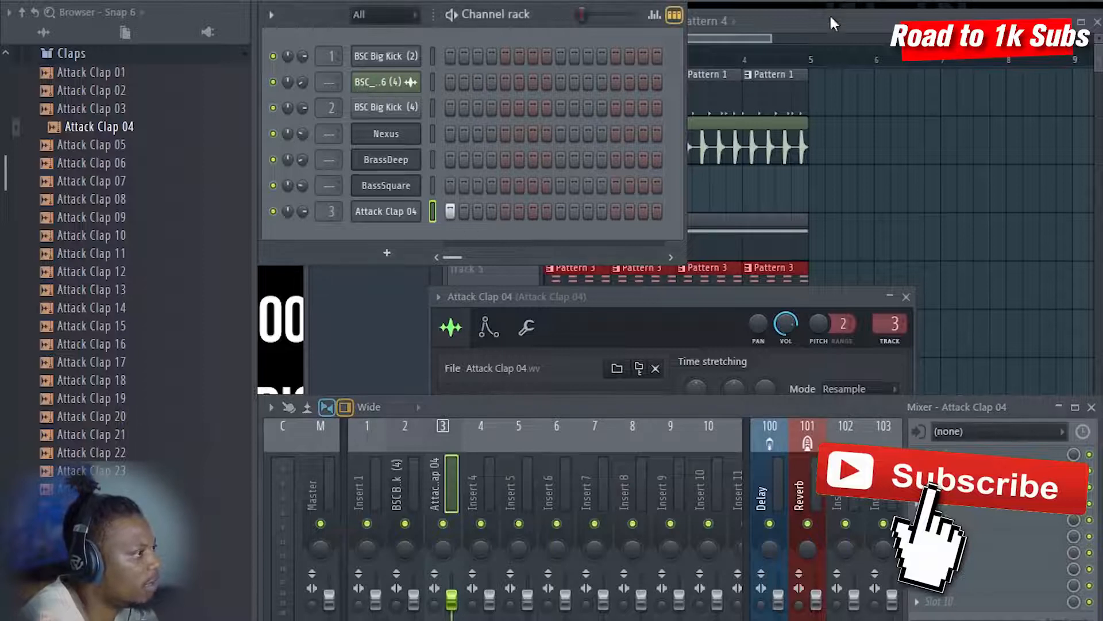
- Place a Pattern 4 clip at bar 1 of Track 6 in the playlist
key(F5)
click(552, 343)
double_click(558, 344)
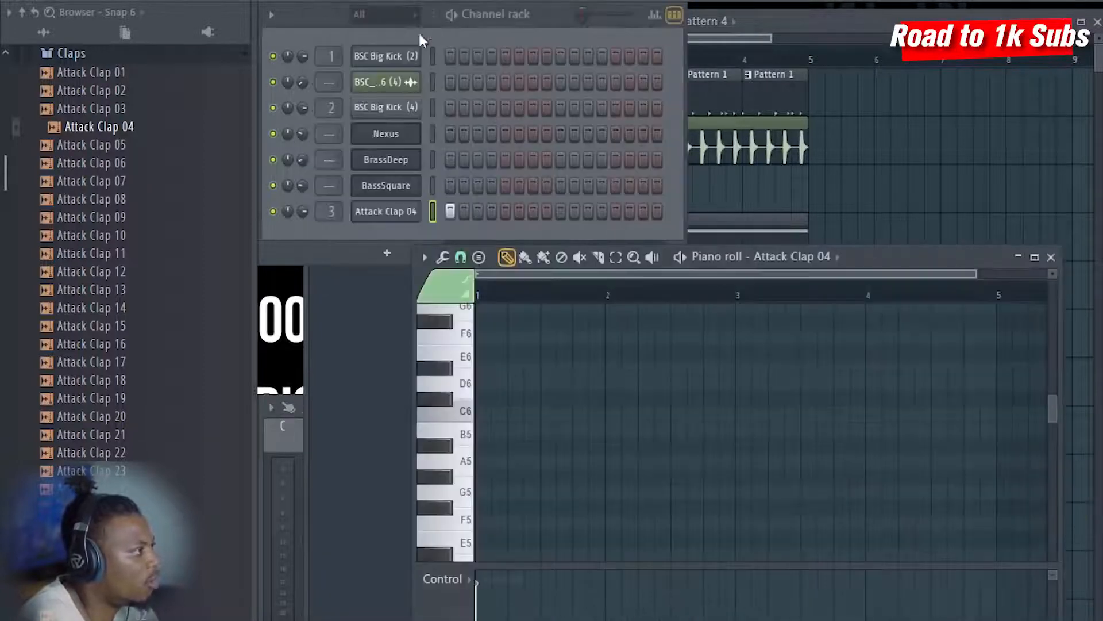
- Load Fruity Reeverb 2 into slot 3 of the Attack Clap 04 mixer track and raise its room size, decay and wet level
click(325, 208)
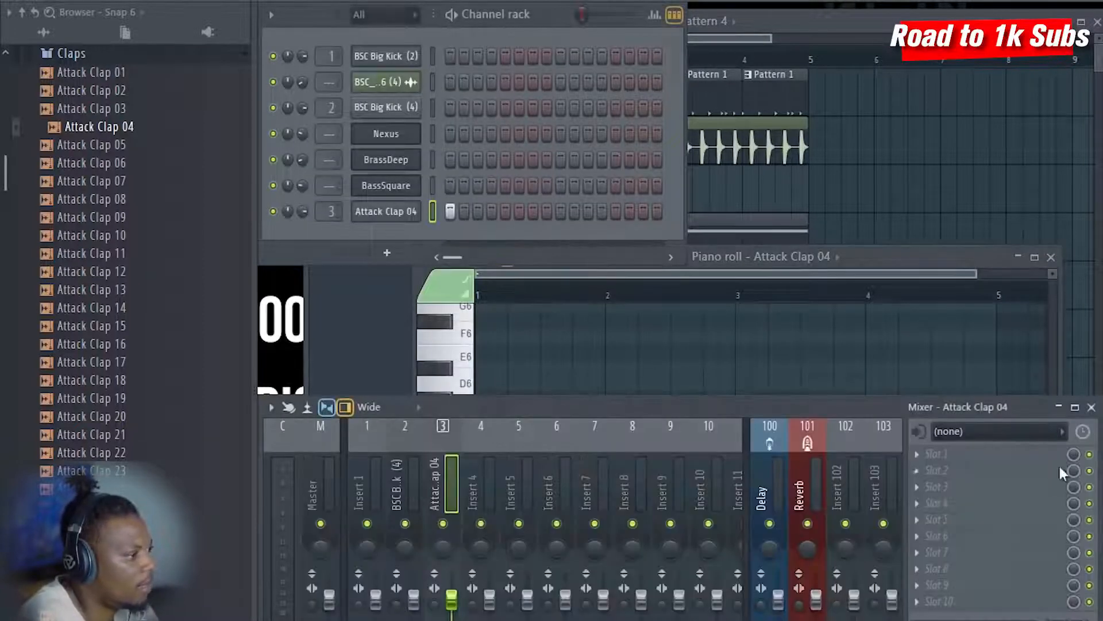
click(1043, 495)
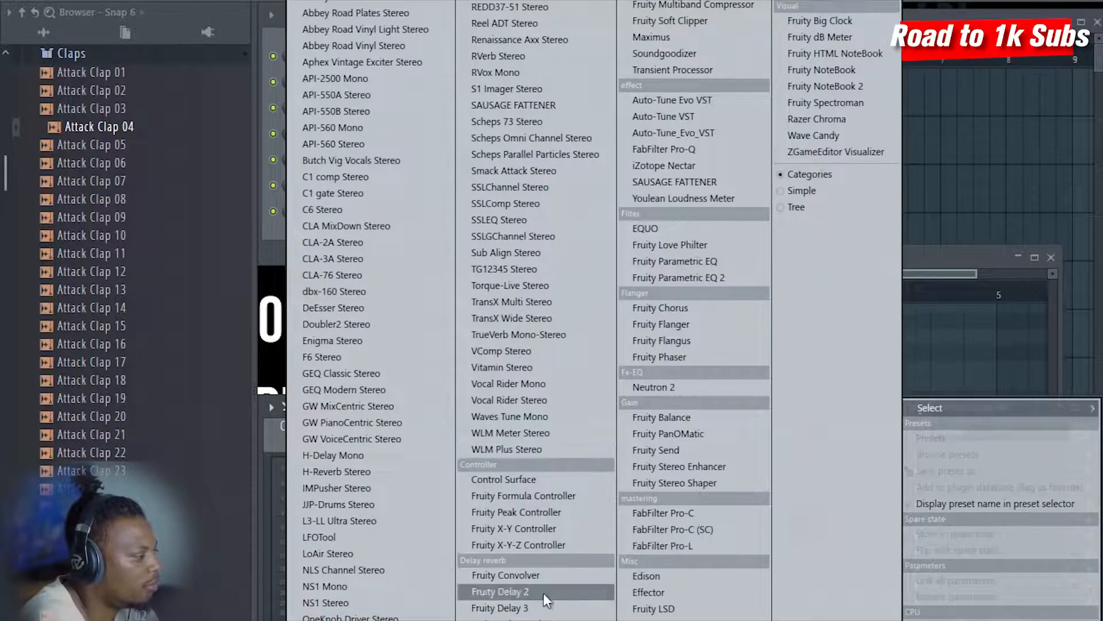
click(500, 618)
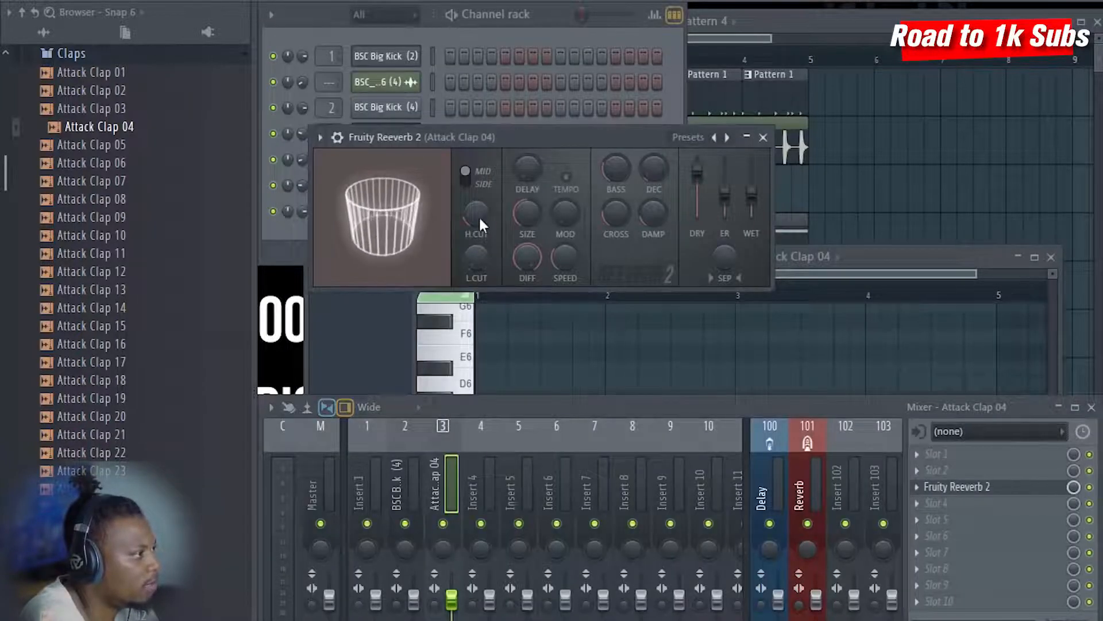
drag(529, 212, 531, 201)
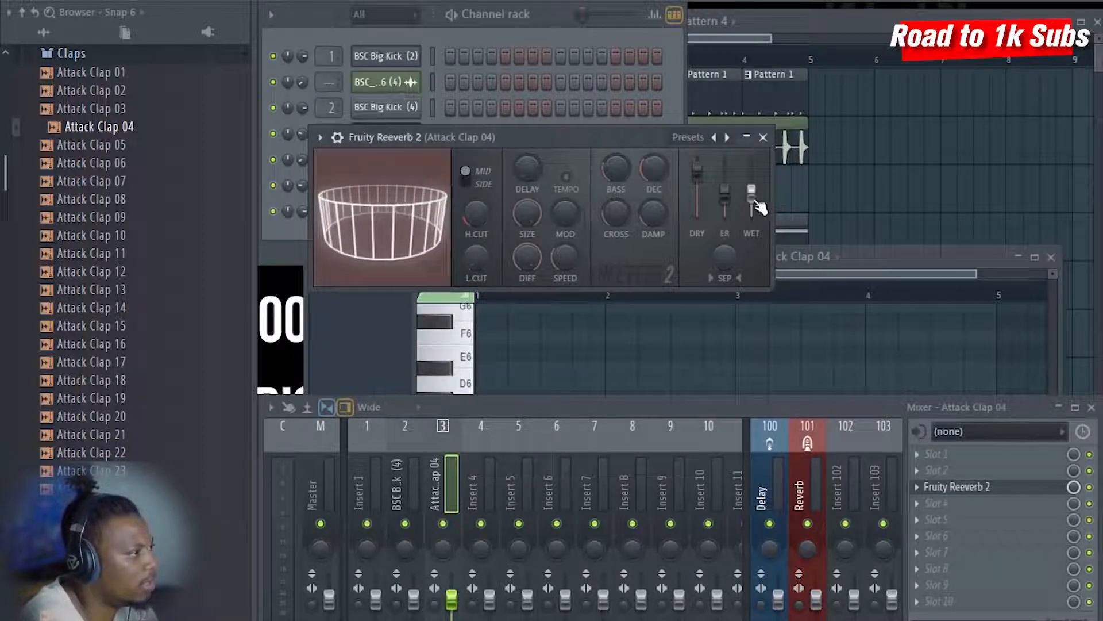
drag(751, 196, 751, 173)
click(543, 20)
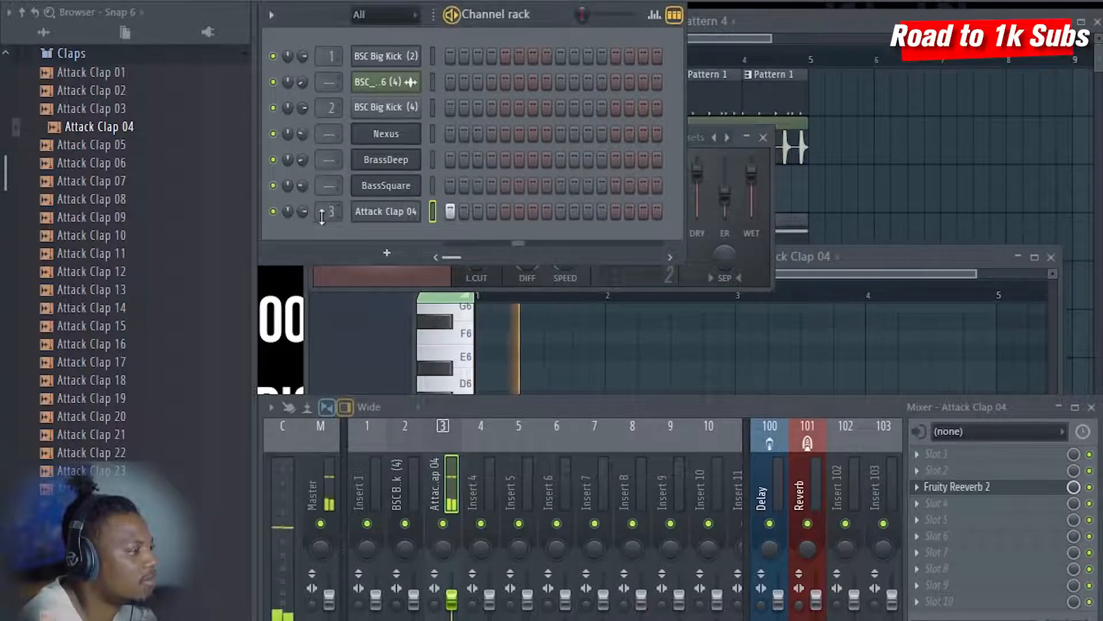
click(769, 287)
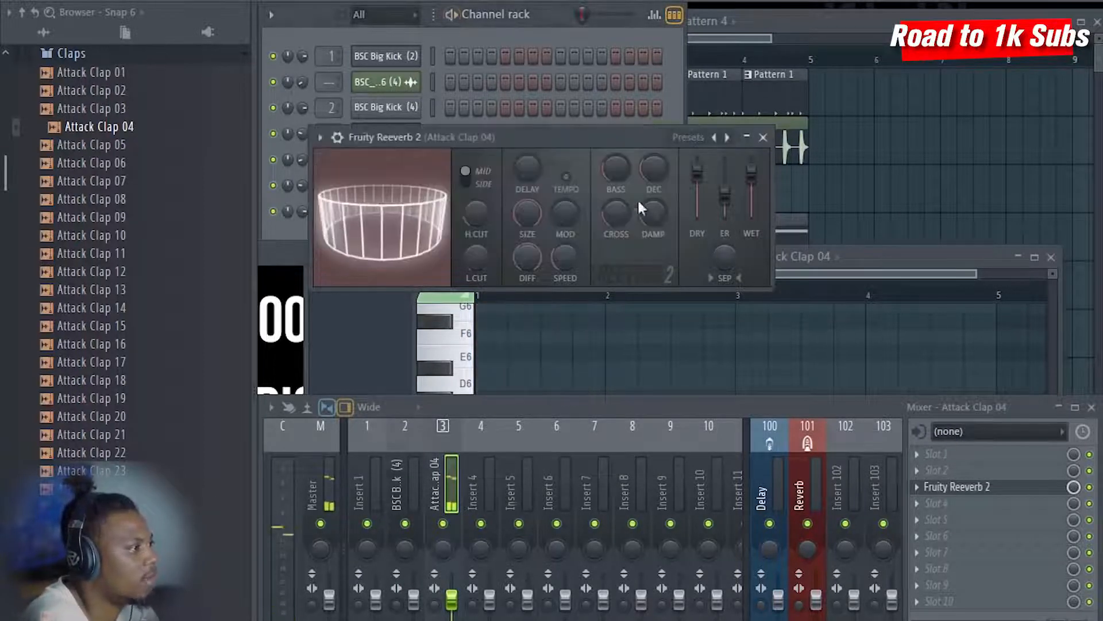
- Listen to the arrangement with the reverbed clap on Track 6 and stop playback
click(872, 17)
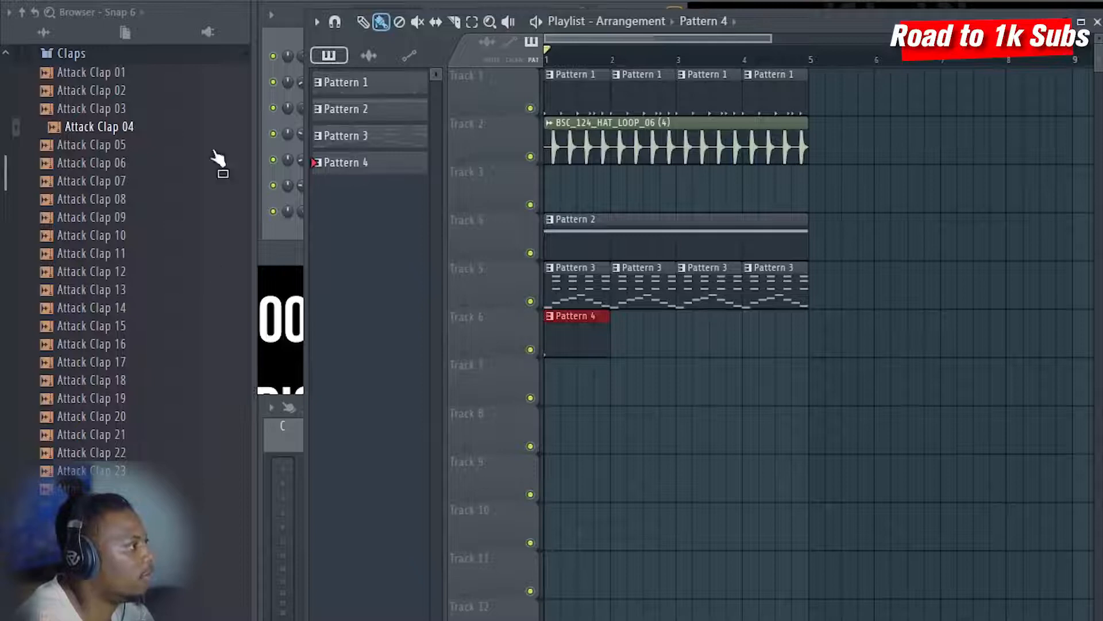
click(278, 232)
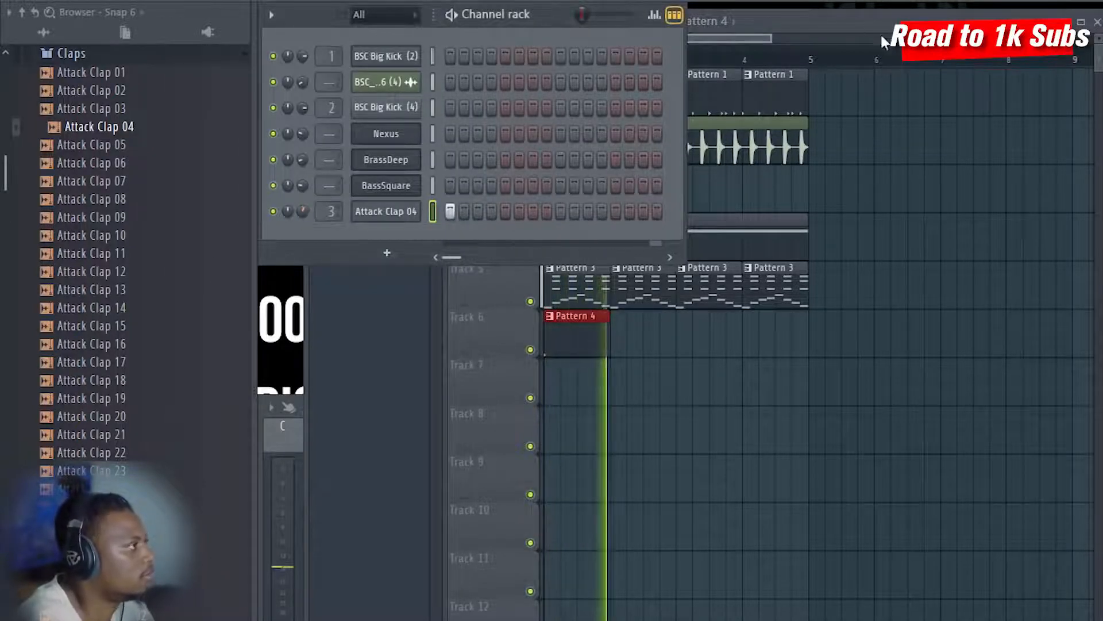
key(F5)
key(space)
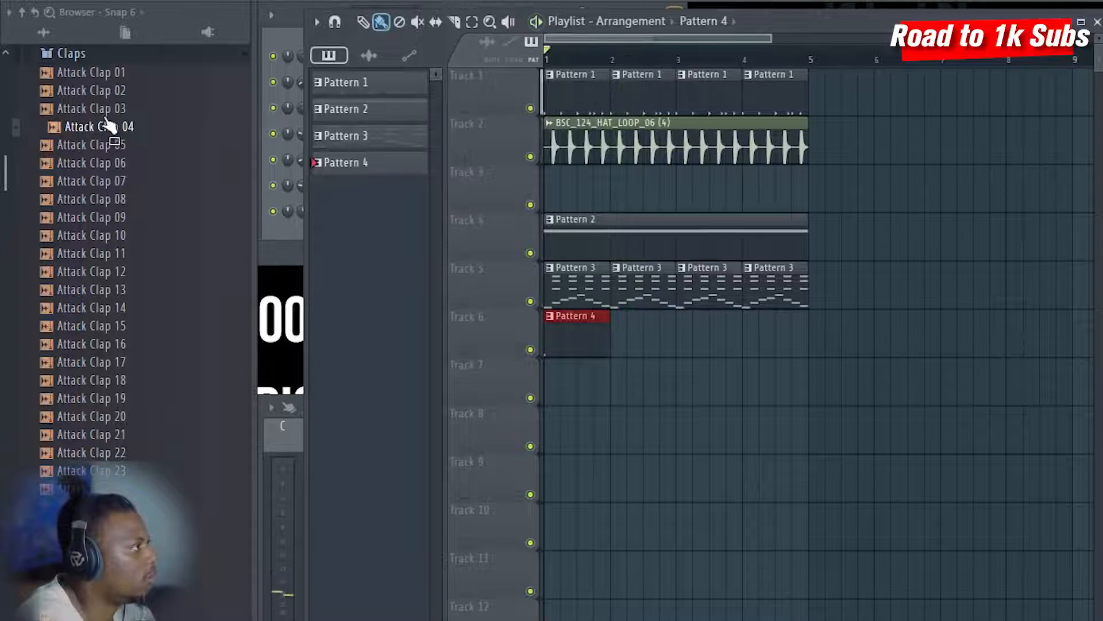
- Collapse the Packs folders in the browser and expand Gqom Vocal Chops in the Afro_Gqom Sample Pack
click(84, 56)
click(80, 73)
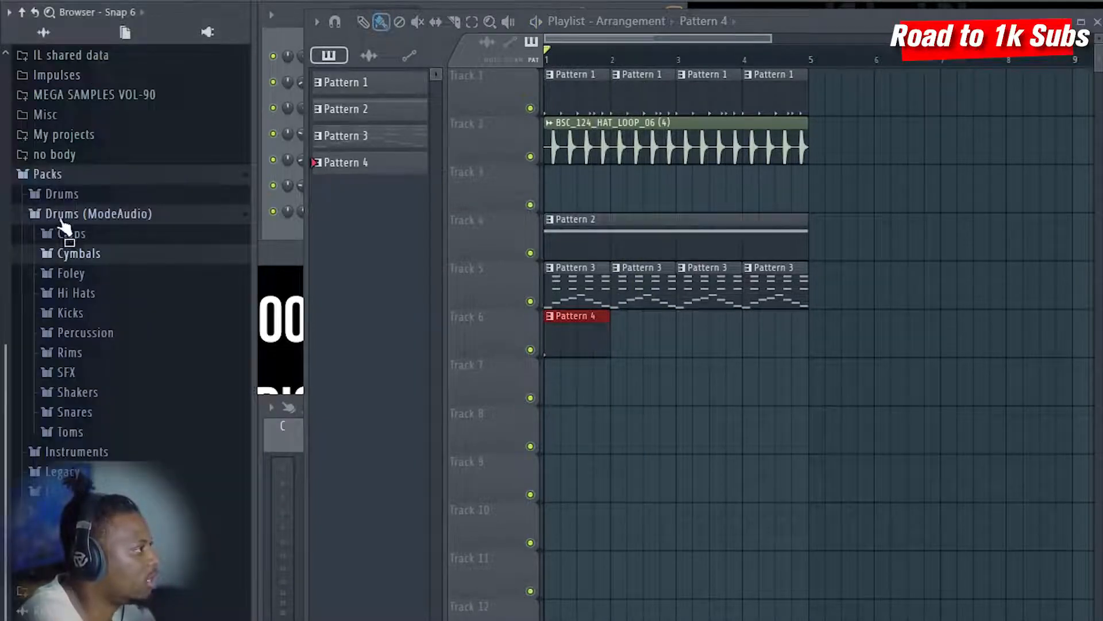
click(65, 174)
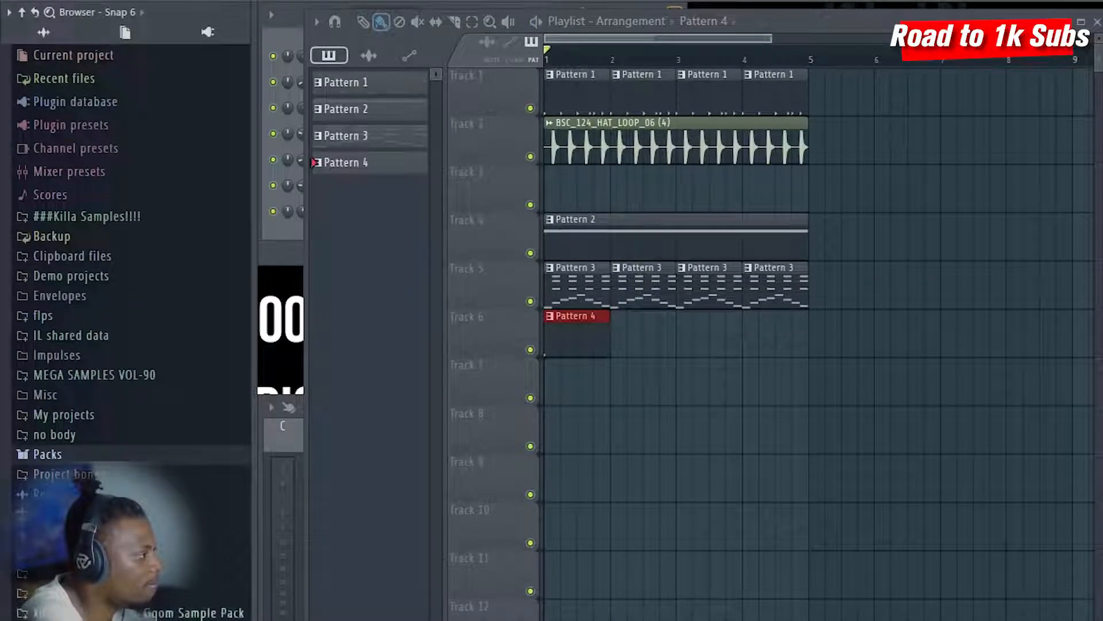
scroll(126, 287, down, 5)
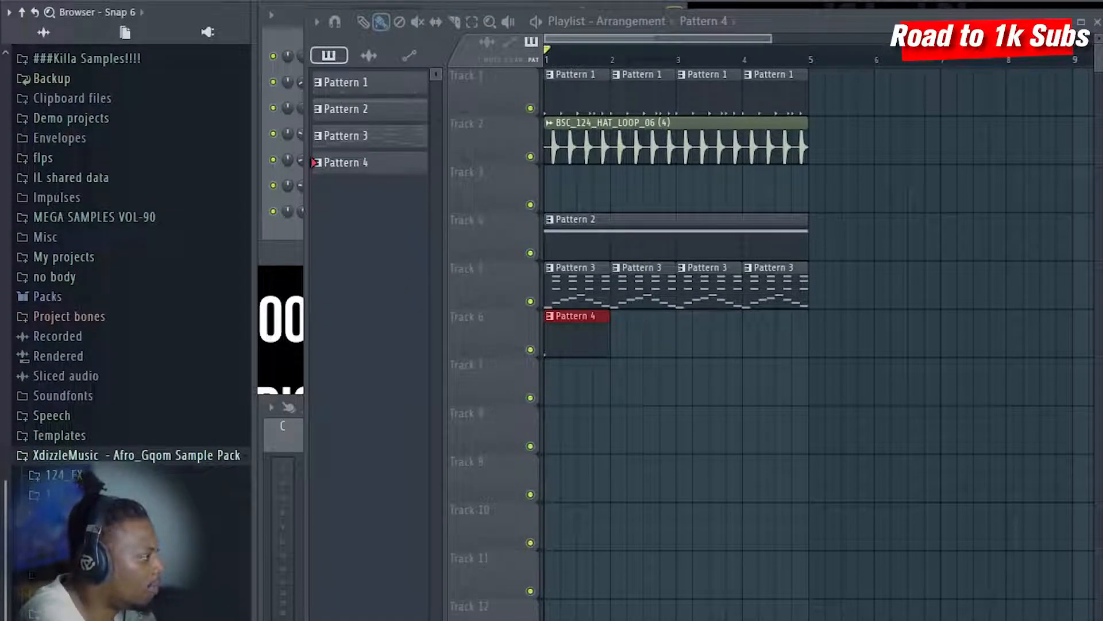
click(93, 613)
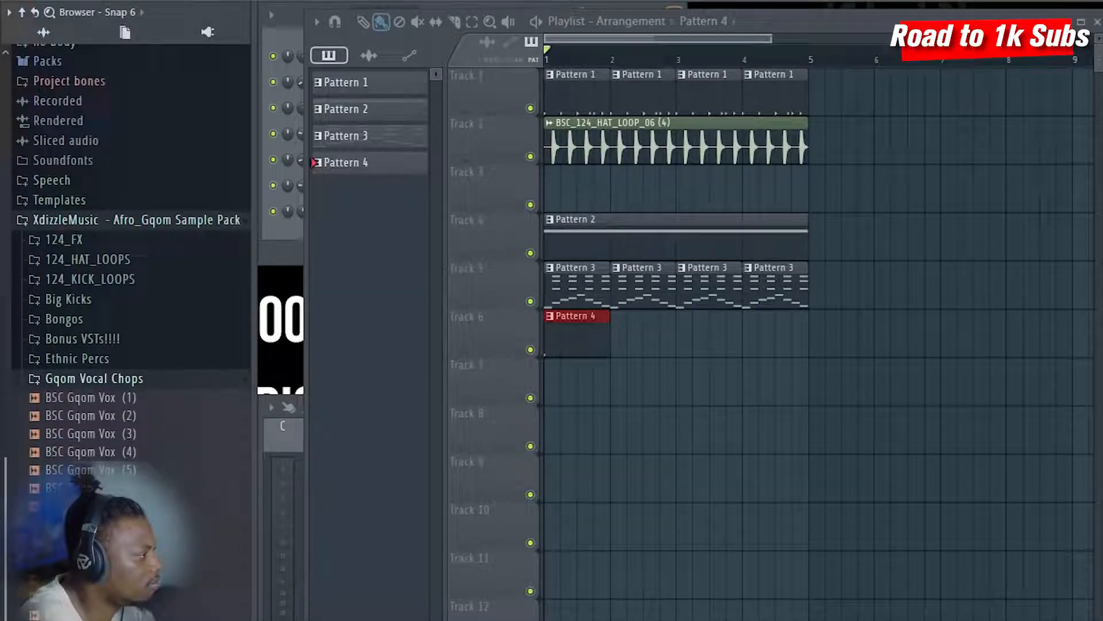
- Switch to Pattern 1 and load BSC Gqom Vox (10) into a new channel below Attack Clap 04
click(289, 41)
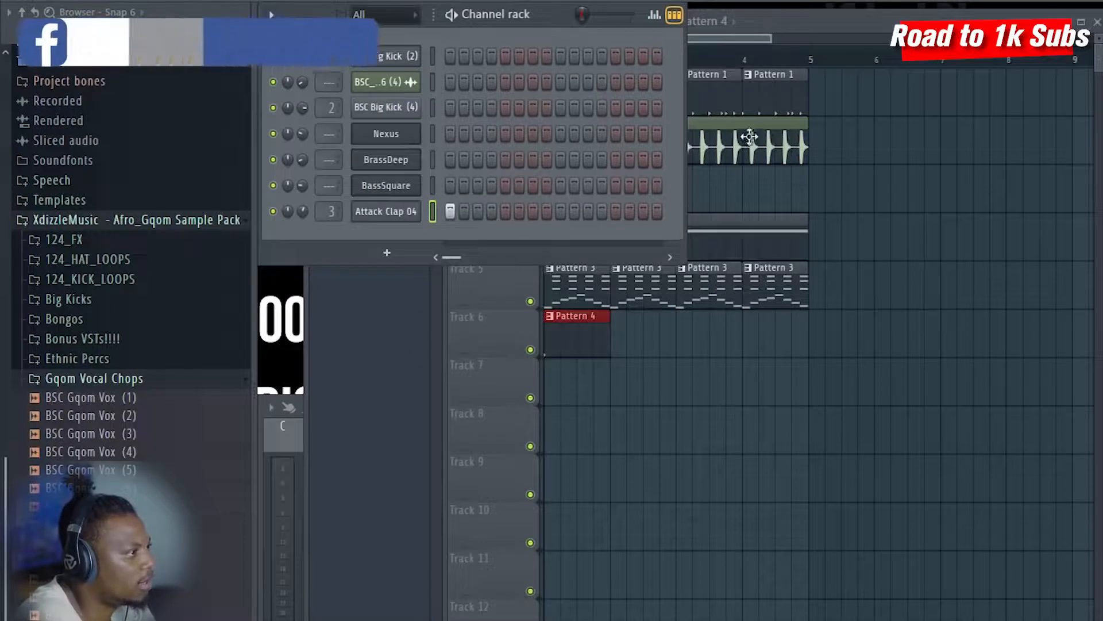
double_click(770, 86)
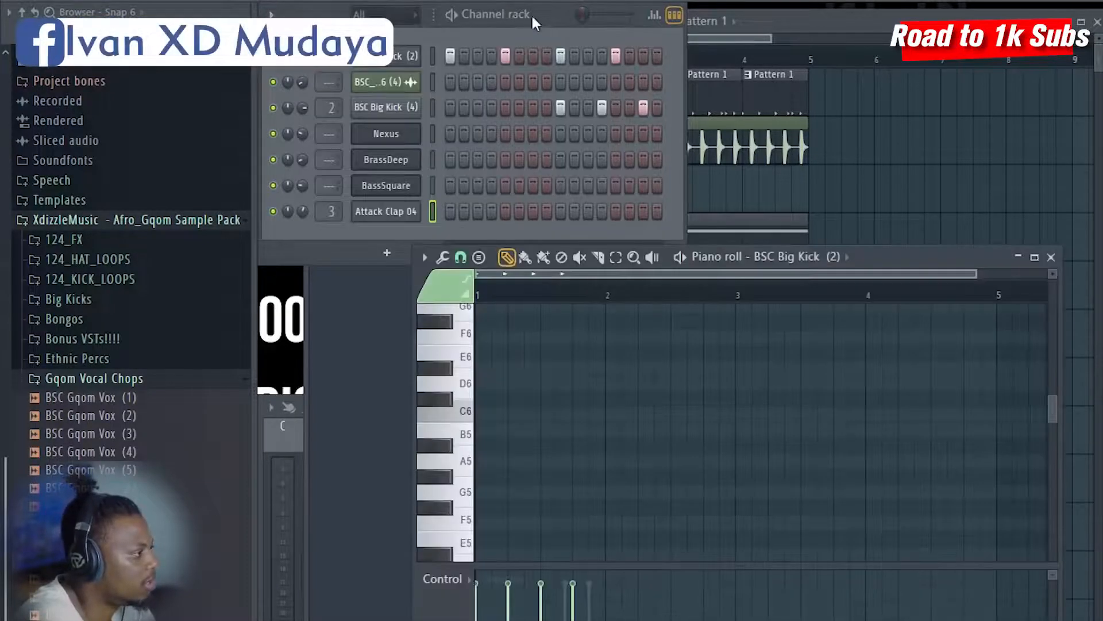
drag(87, 560, 382, 233)
- During playback, activate steps 3, 7, 11 and 15 of BSC Gqom Vox (10), and clear steps 7 and 15 again
click(478, 237)
key(space)
click(533, 238)
click(589, 235)
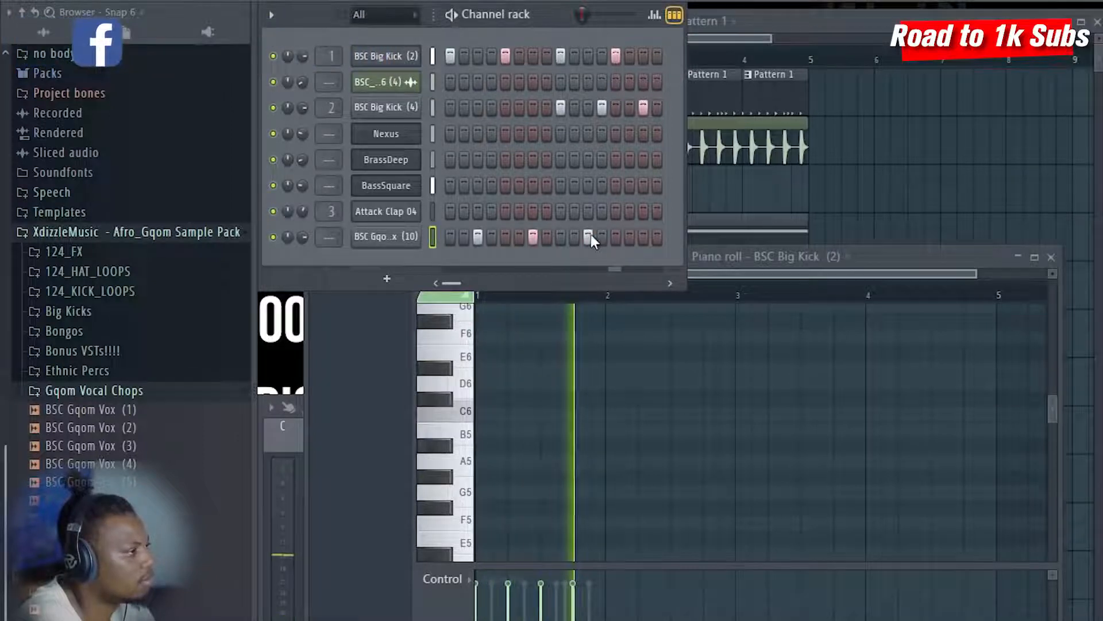
click(644, 237)
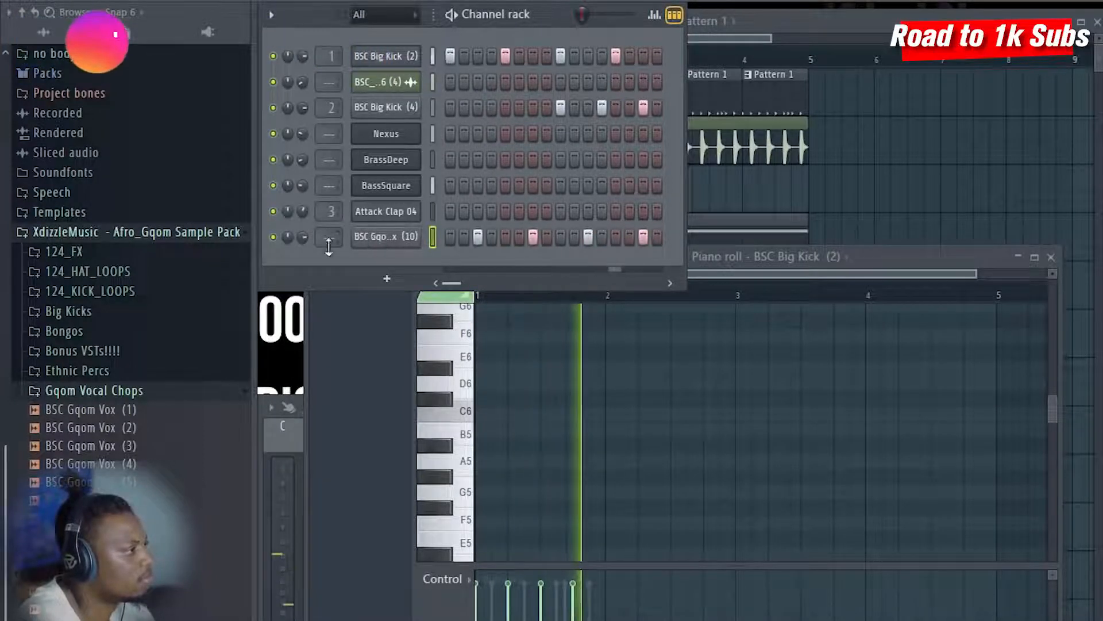
click(532, 237)
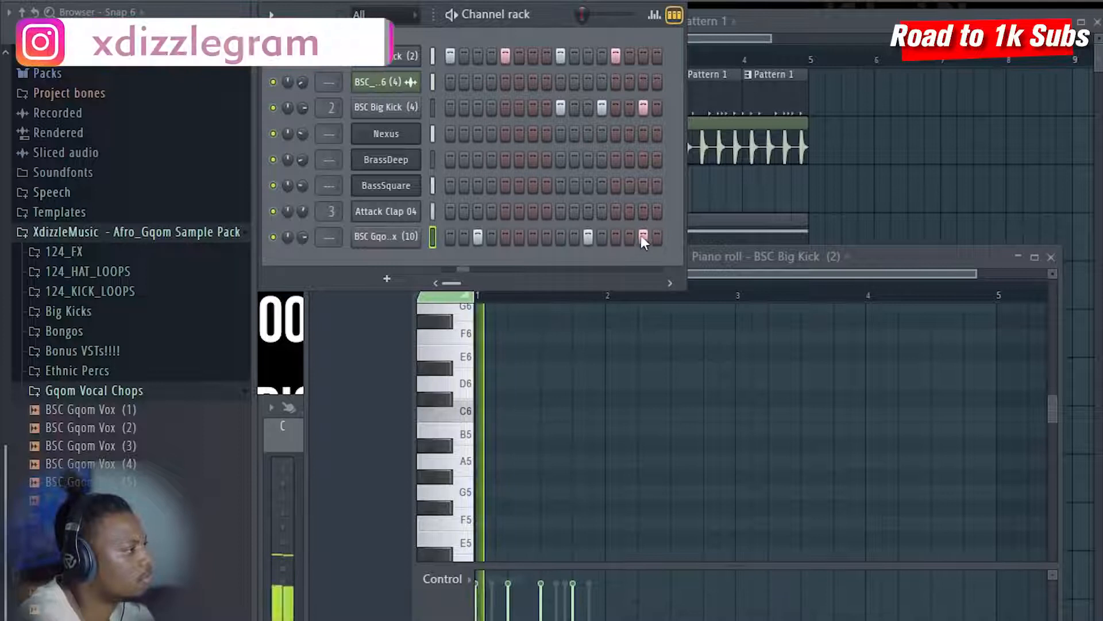
click(642, 237)
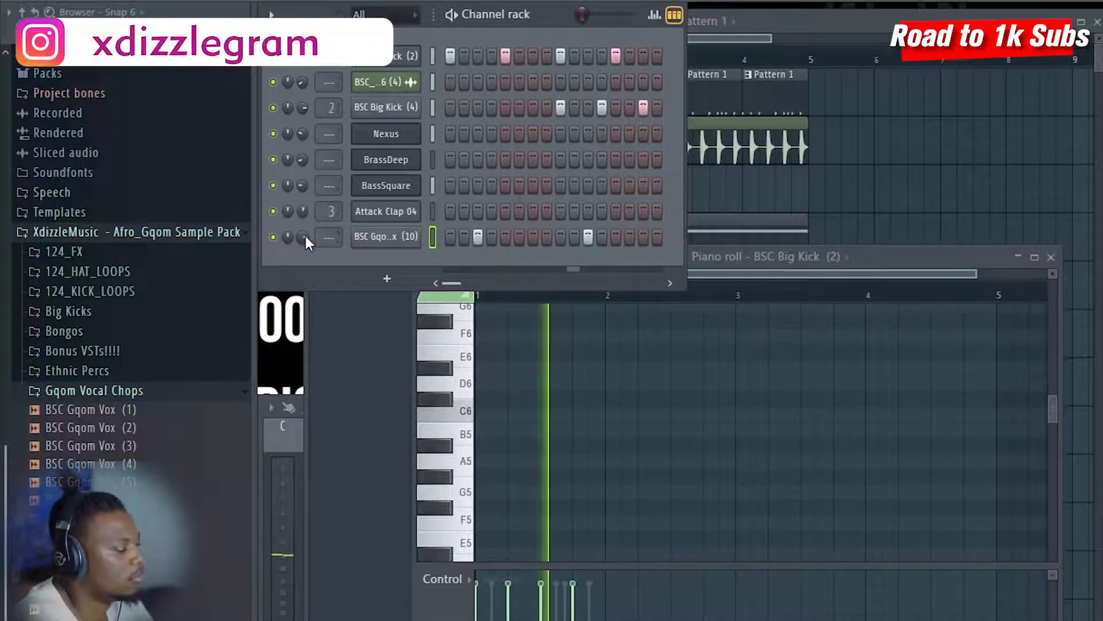
- Lower the time-stretching pitch of BSC Gqom Vox (10) in Auto mode and route the channel to mixer track 4
click(382, 237)
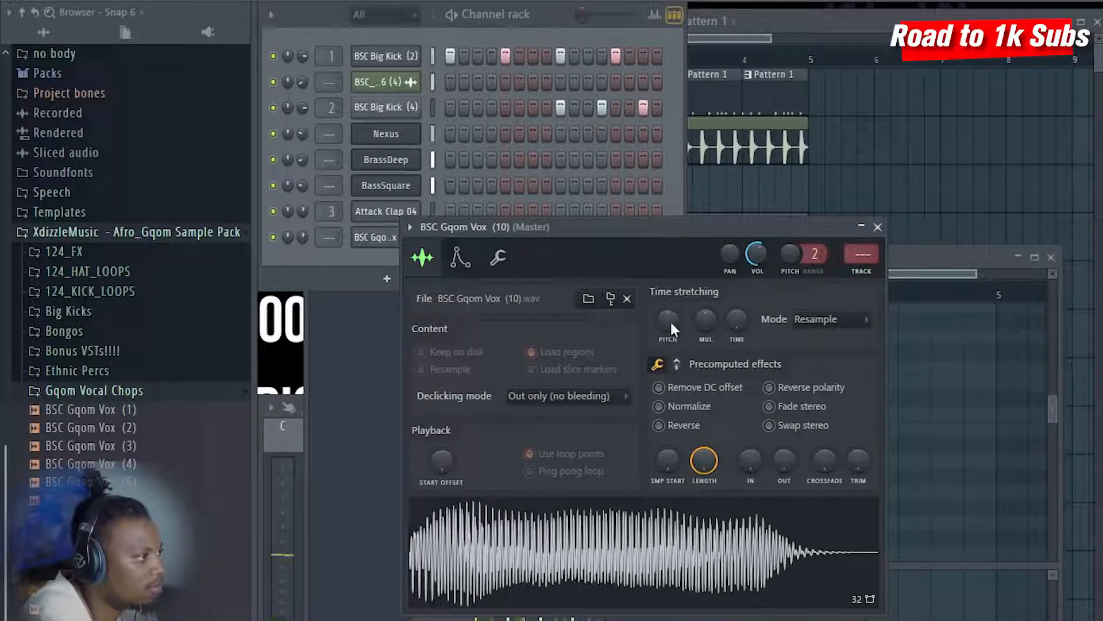
drag(668, 322, 670, 323)
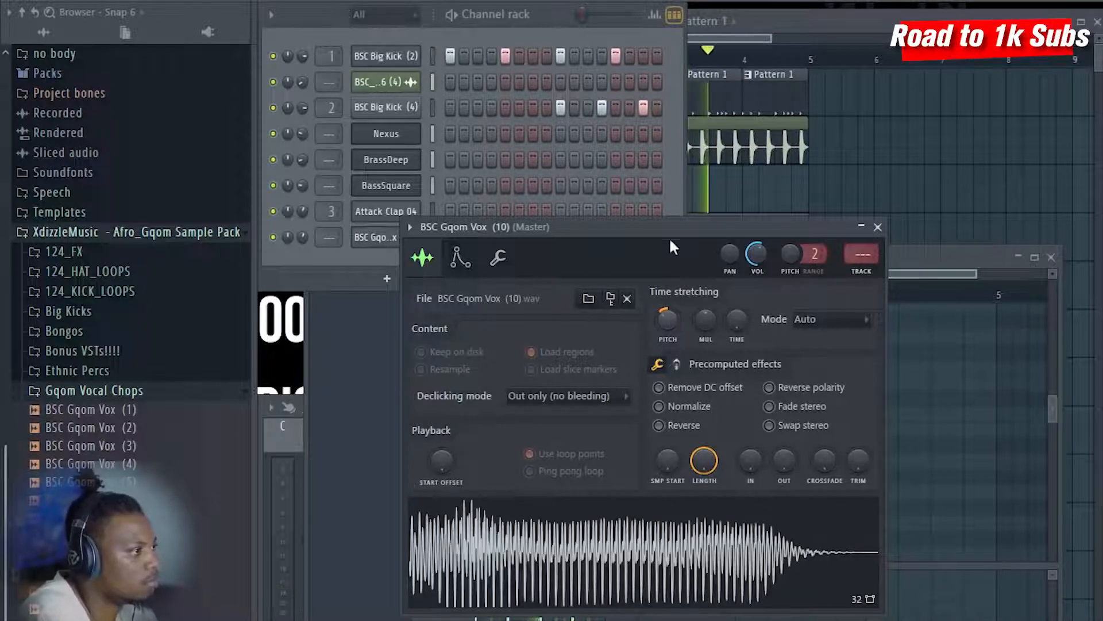
click(861, 273)
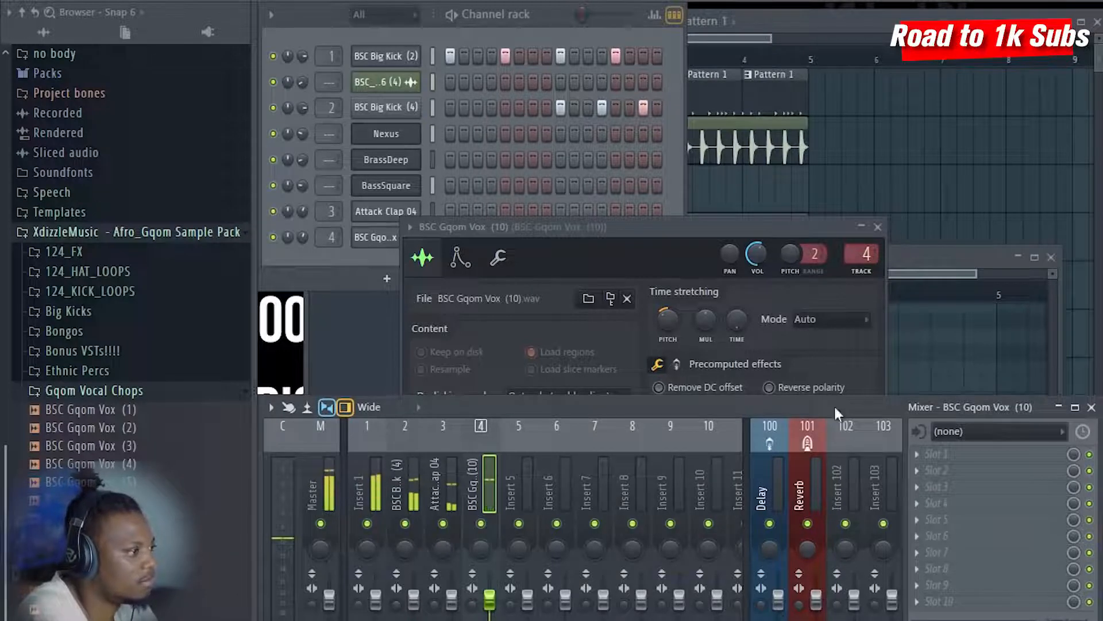
- Move the mixer up and send the BSC Gqom Vox (10) track to the Delay and Reverb tracks
drag(844, 398, 831, 219)
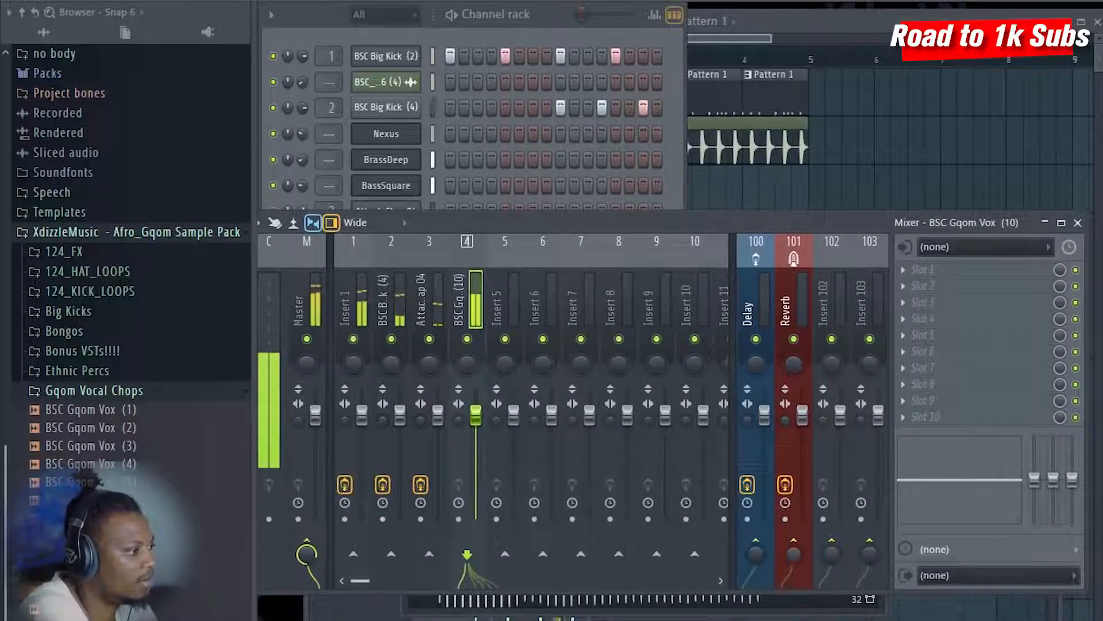
drag(756, 554, 756, 539)
- Activate steps 7 and 15 of the BSC Gqom Vox (10) channel in Pattern 1
click(503, 26)
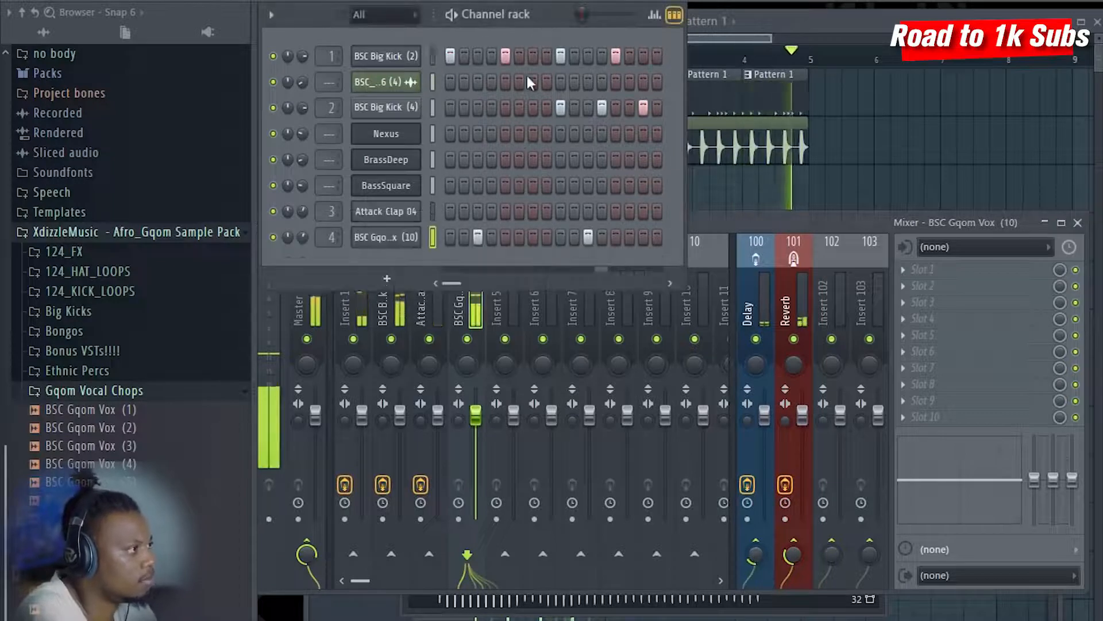
click(533, 237)
click(643, 236)
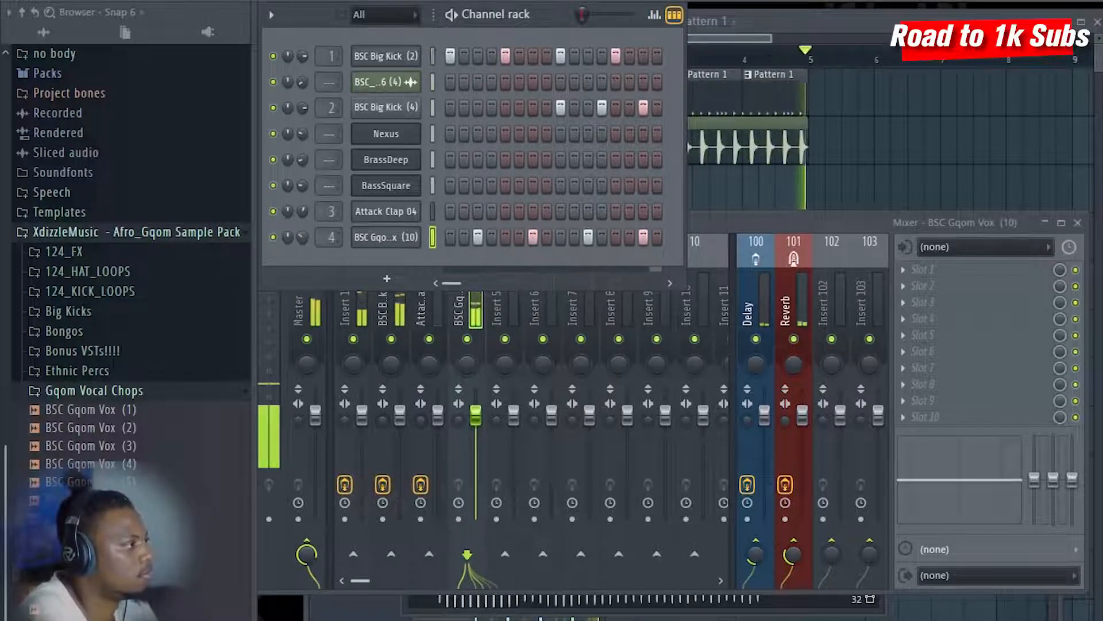
- Raise the time-stretching pitch of BSC Gqom Vox (10) and collapse the Gqom Vocal Chops folder in the browser
click(384, 238)
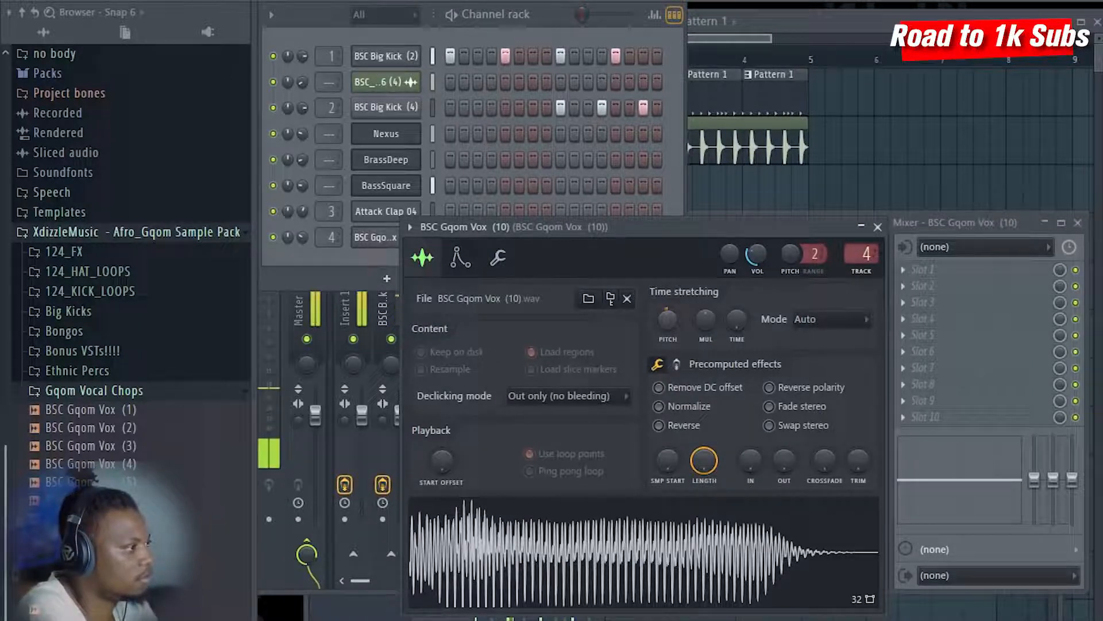
drag(667, 324, 667, 318)
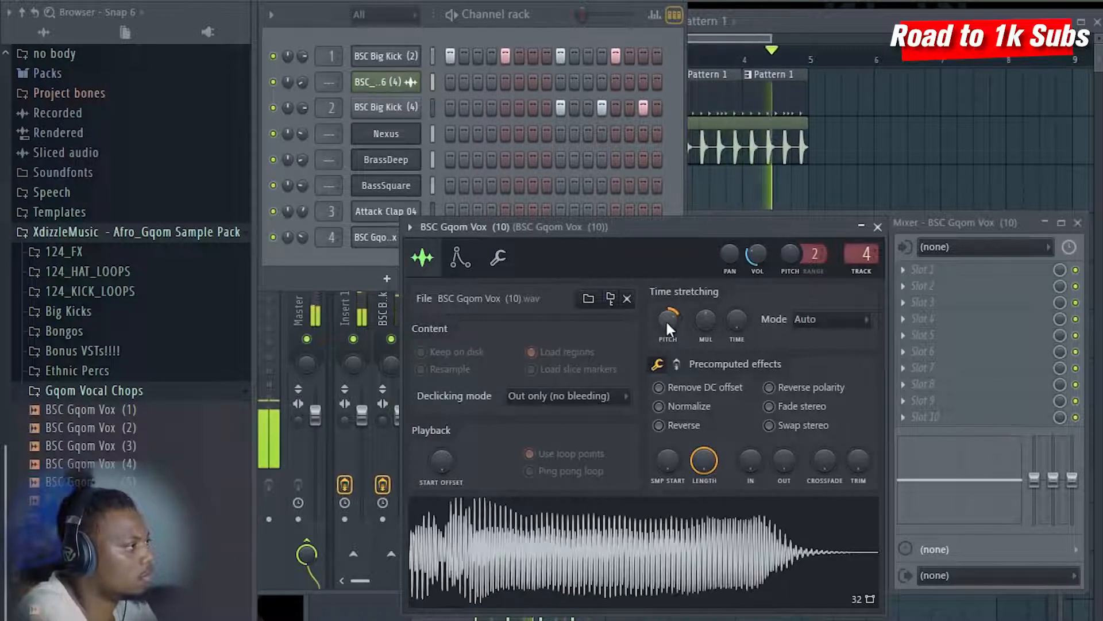
click(322, 248)
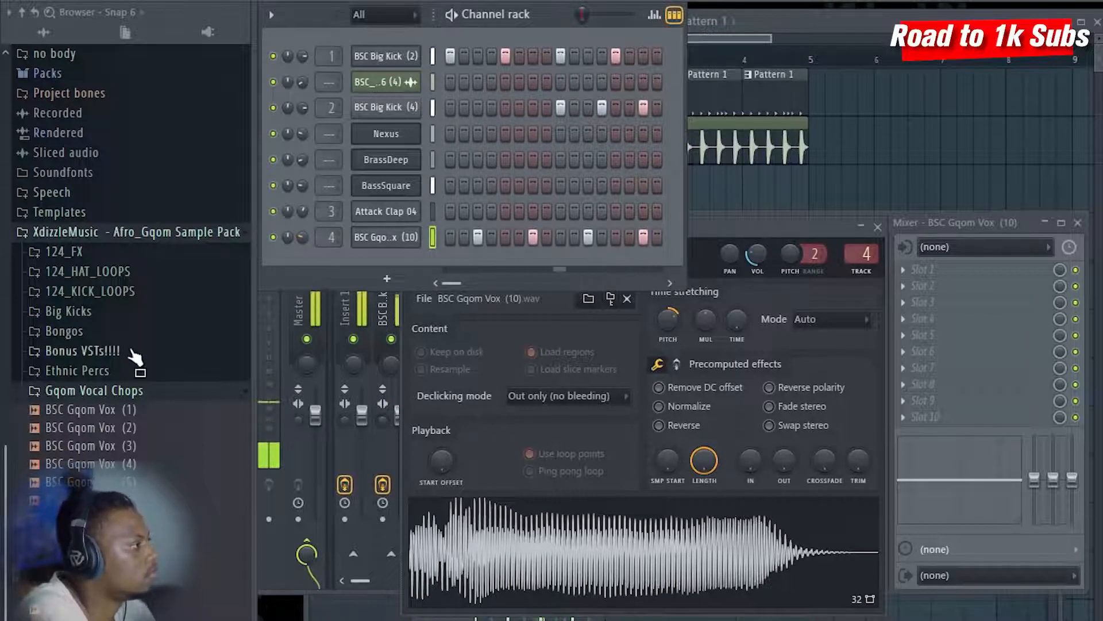
click(147, 390)
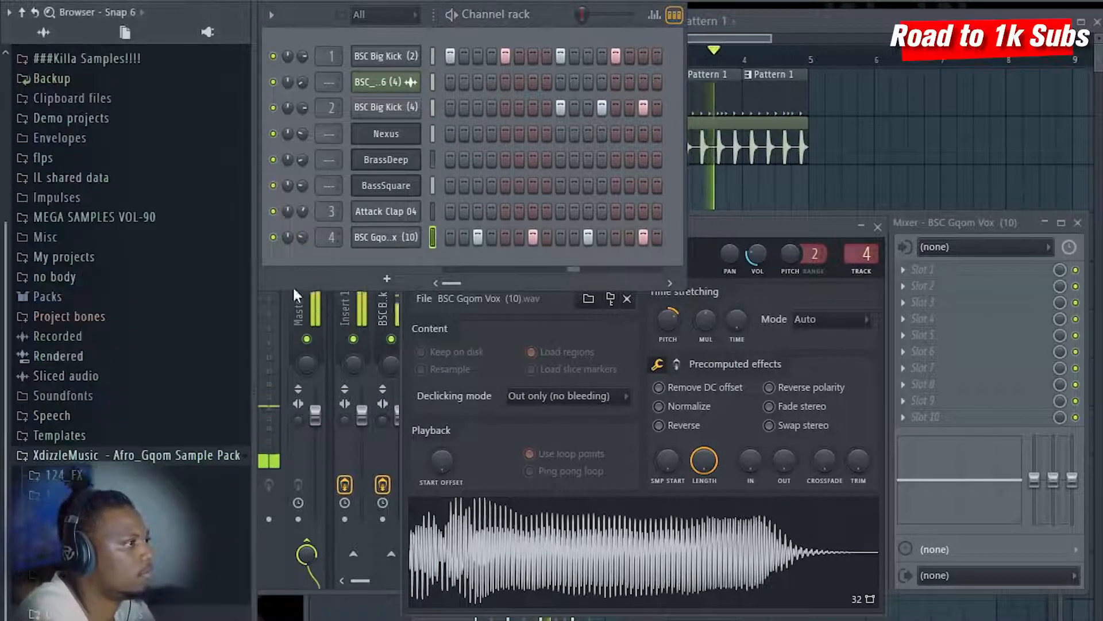
- Make Pattern 3 the active pattern from its clip on Track 5 and return to the channel rack
click(849, 26)
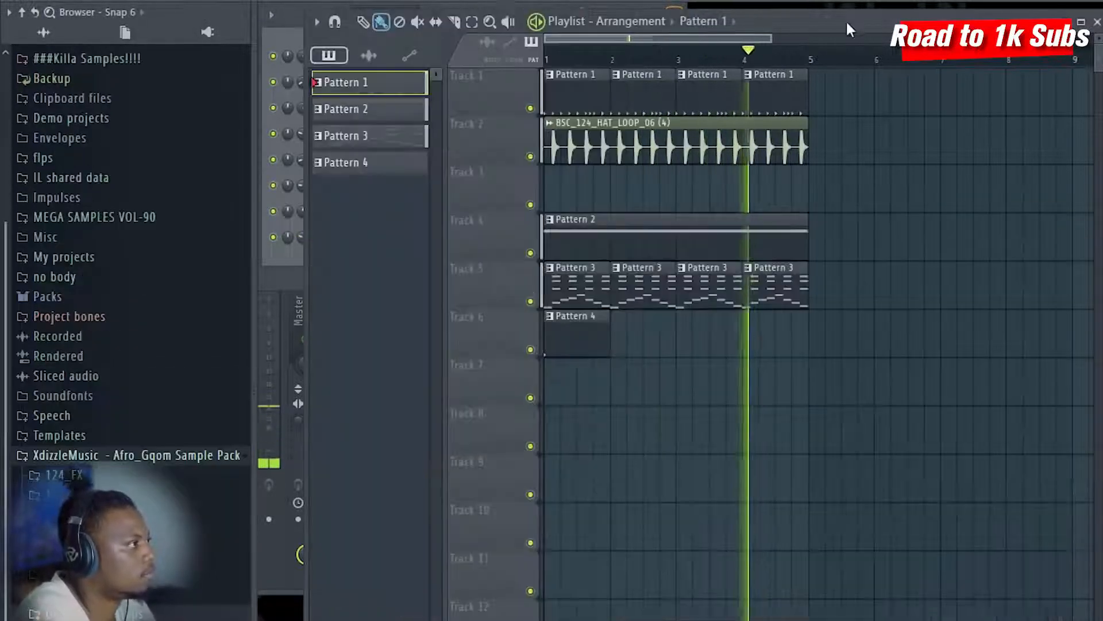
click(287, 25)
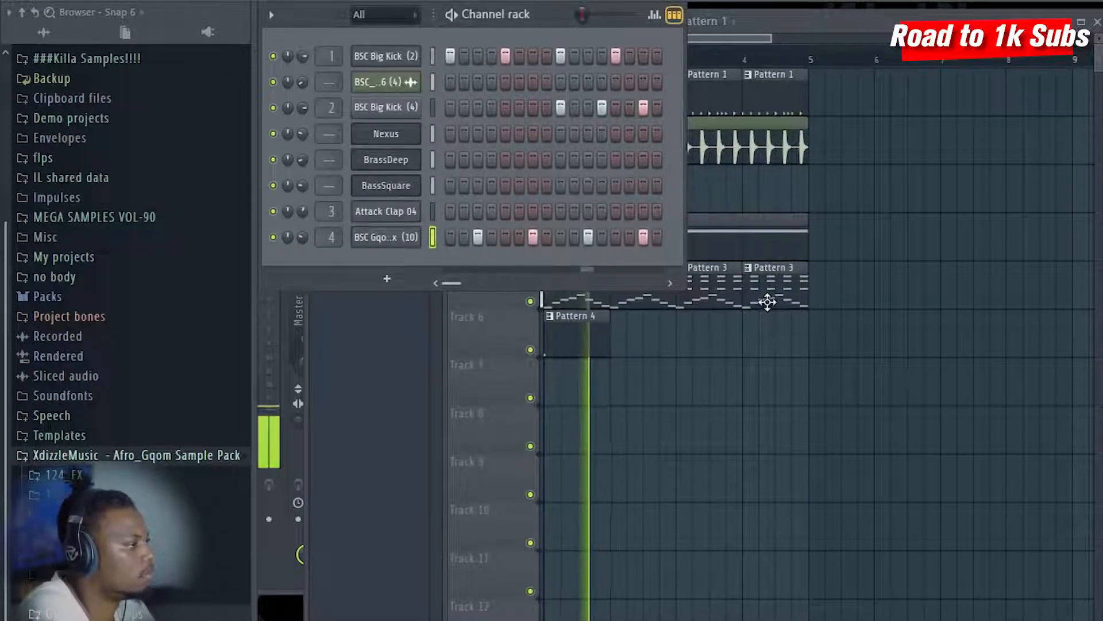
click(768, 278)
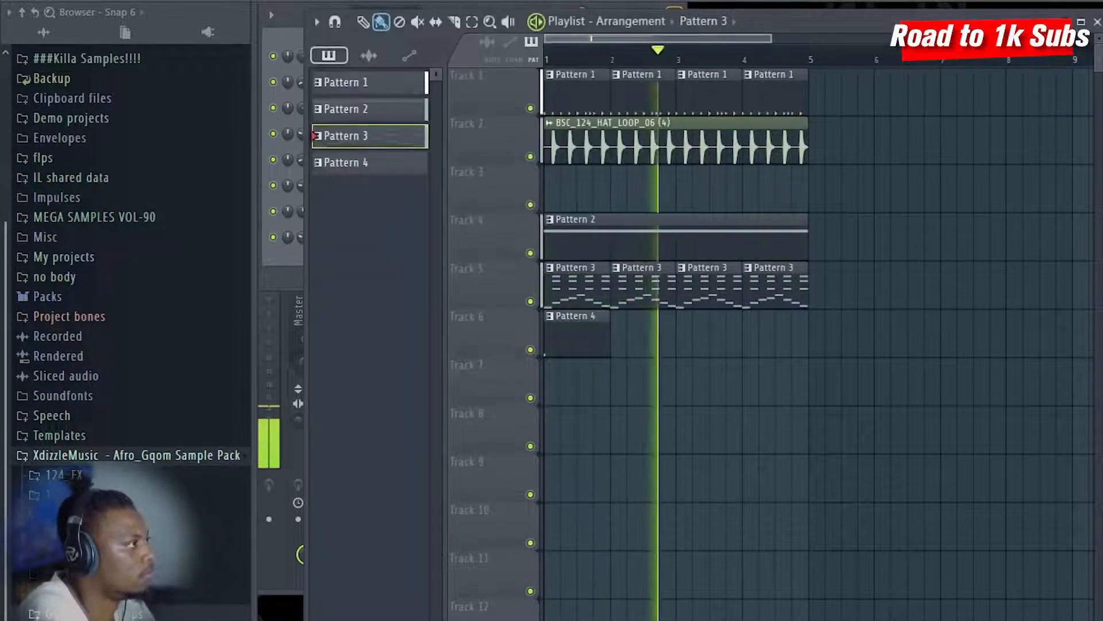
click(272, 16)
click(301, 11)
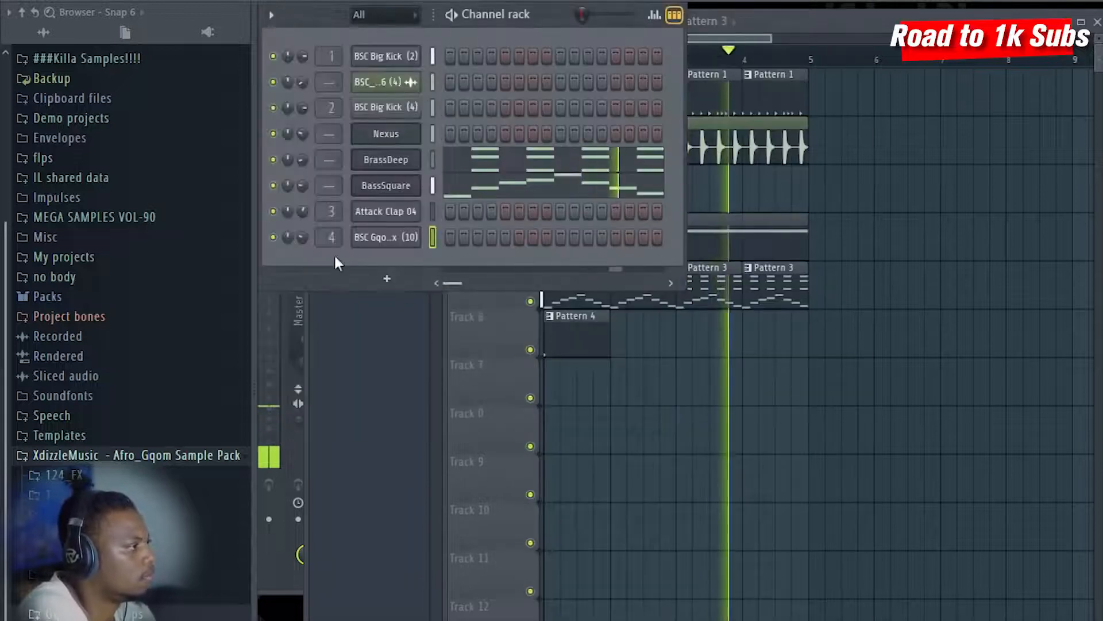
- Add a SimSynth channel, load its Brass80 preset and move the synth window clear of the channel rack
click(387, 280)
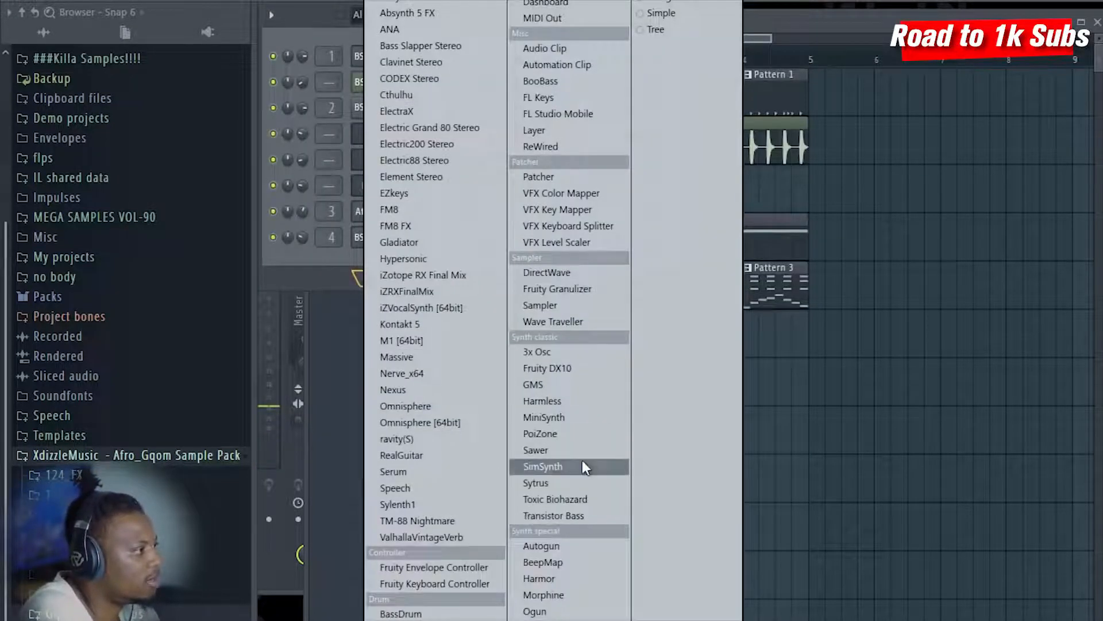
click(580, 467)
click(855, 249)
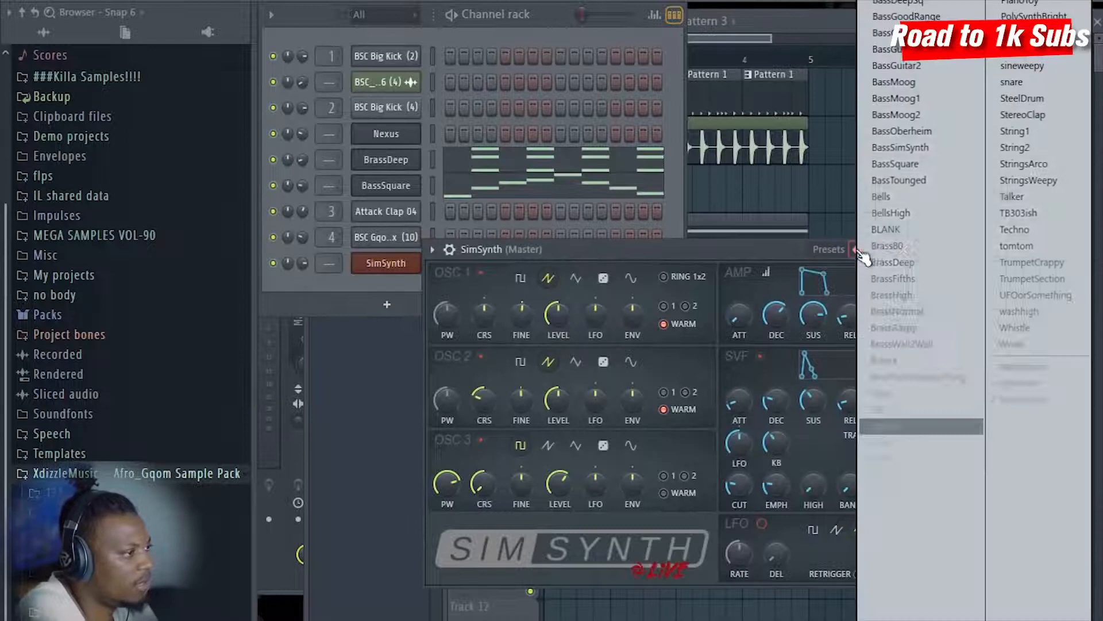
click(918, 246)
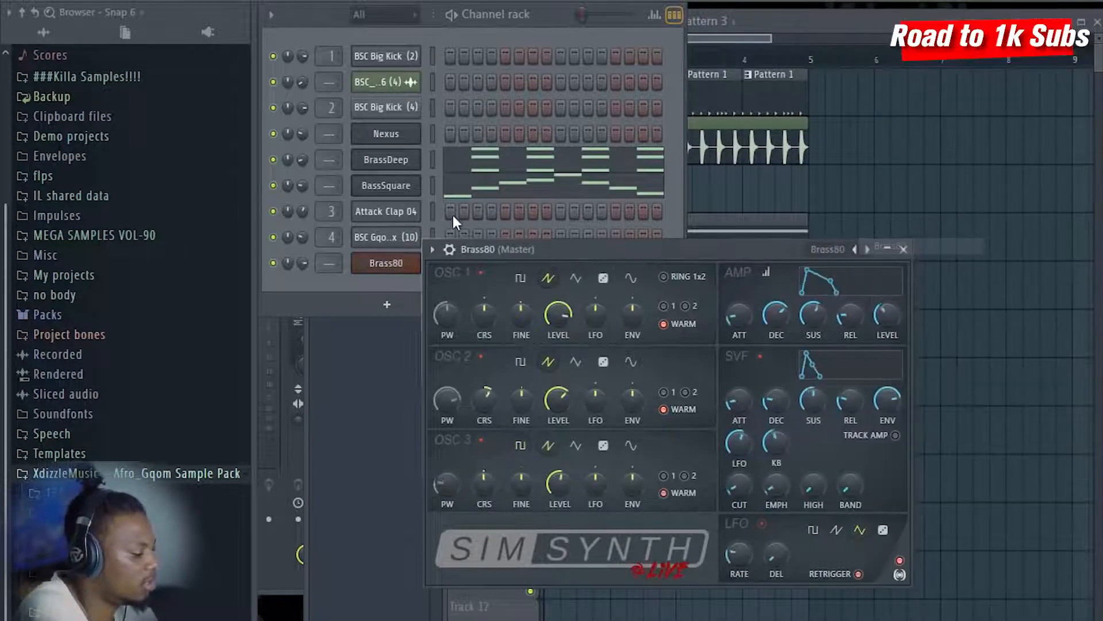
drag(536, 250, 637, 330)
- Open the Brass80 piano roll in Pattern 3, enter two F#5 notes at the start of bar 1 and maximize the window
right_click(401, 263)
click(459, 268)
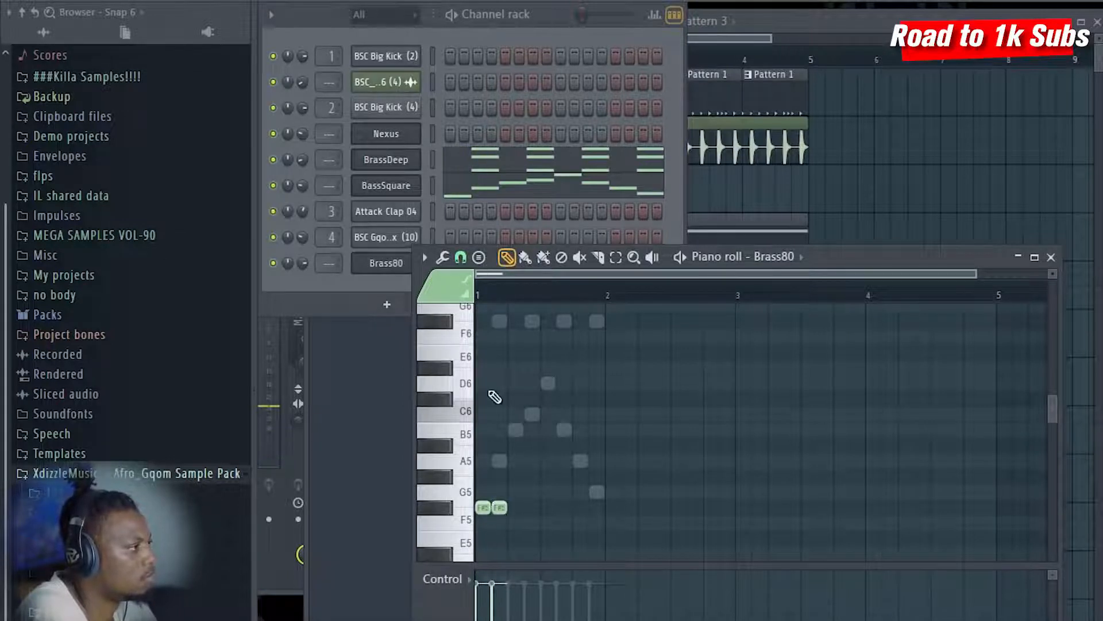
click(313, 264)
drag(853, 256, 852, 259)
scroll(550, 440, down, 3)
key(ctrl+a)
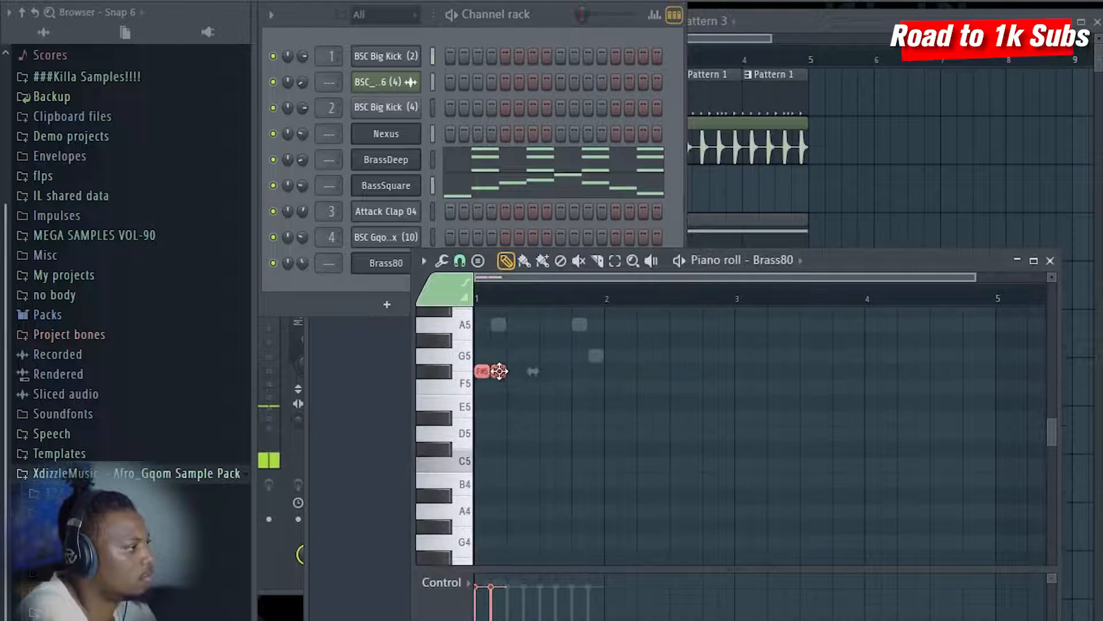
drag(832, 260, 754, 158)
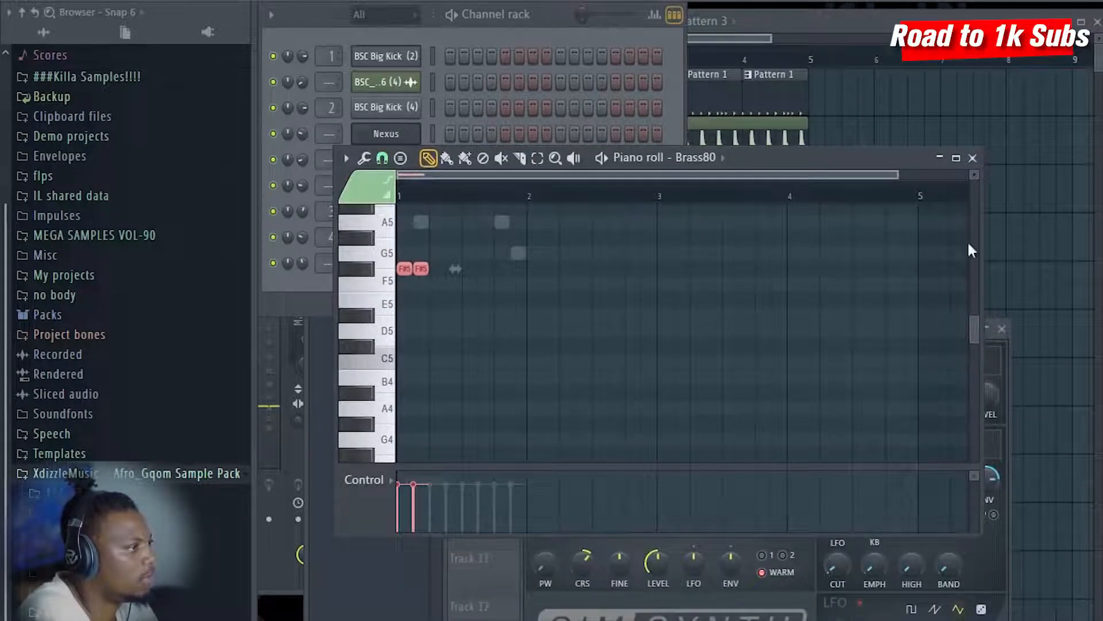
double_click(869, 163)
scroll(357, 75, up, 3)
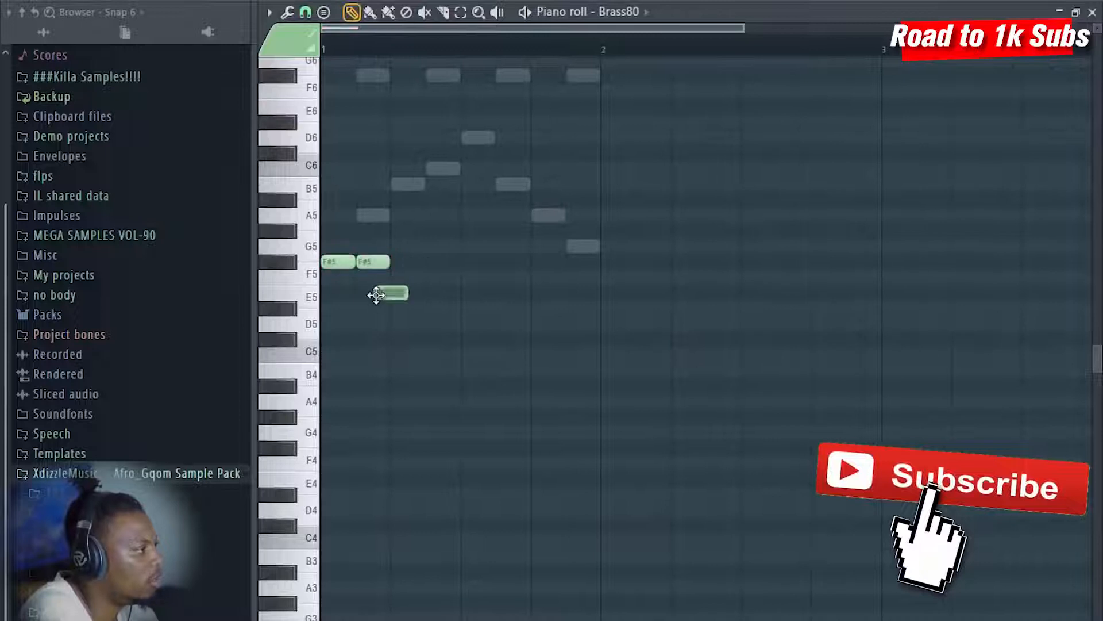
- Move both Brass80 notes down to B4, checking the pitches with playback
drag(373, 263, 399, 297)
key(space)
key(space)
key(space)
key(space)
key(space)
key(space)
key(space)
drag(343, 261, 336, 370)
key(space)
key(space)
key(space)
key(space)
key(space)
key(space)
key(space)
drag(393, 294, 378, 374)
key(space)
key(space)
key(space)
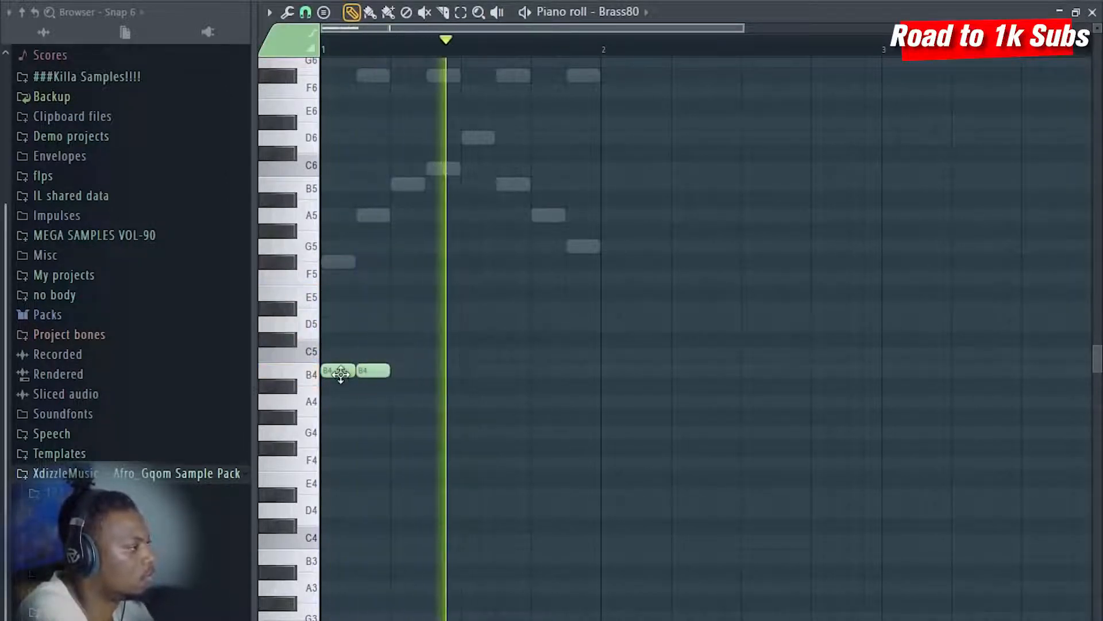
- Shorten both B4 notes to half their length and check them with playback
drag(421, 409, 318, 333)
drag(380, 370, 366, 370)
key(space)
key(space)
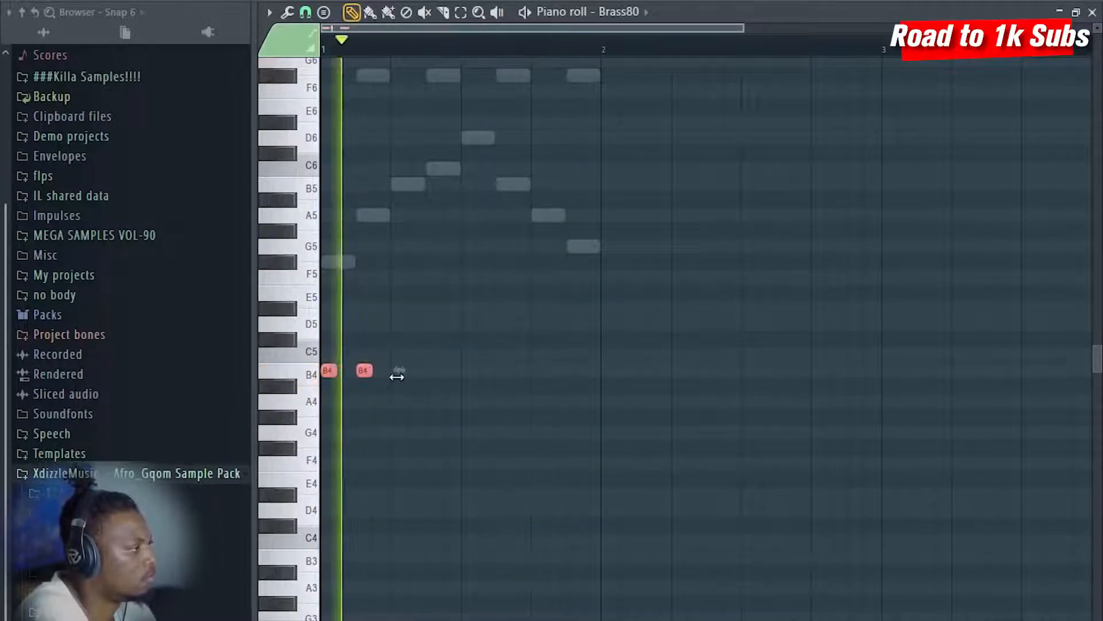
key(space)
key(space)
- Add a short D5 note on step 7 and C5 notes on steps 11 and 15, and restore the piano roll's window size
click(396, 326)
right_click(396, 326)
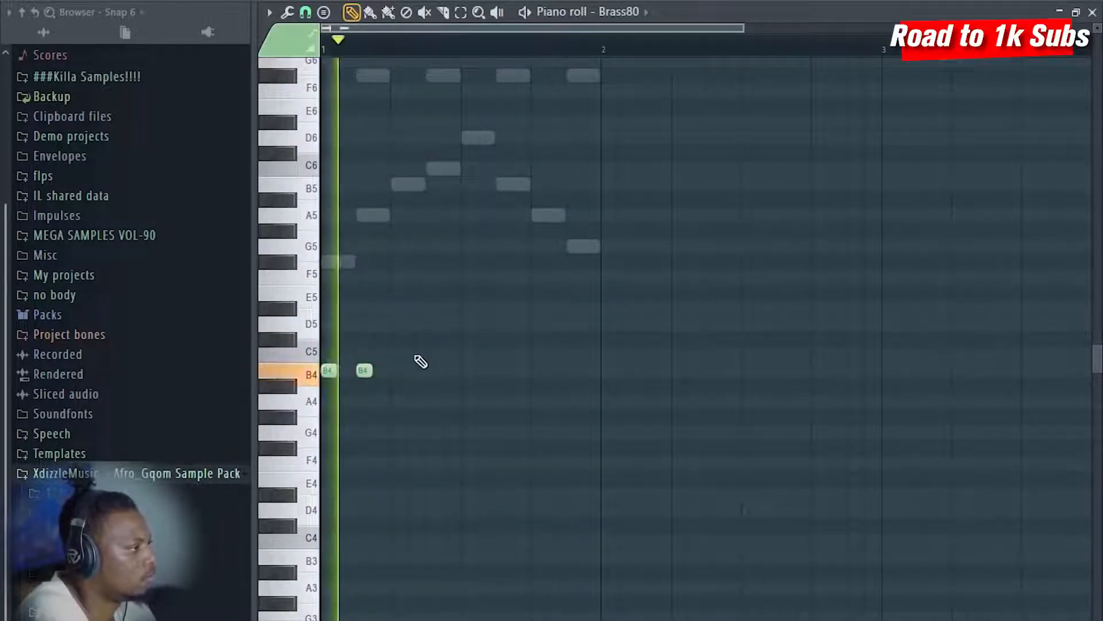
click(433, 310)
drag(432, 310, 428, 333)
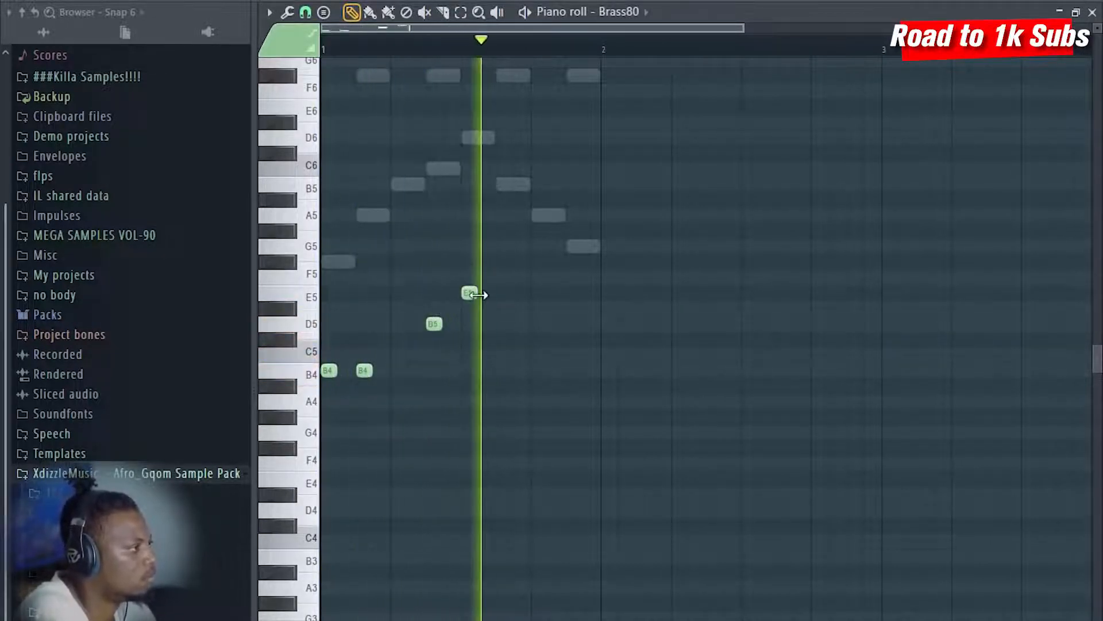
click(504, 355)
click(574, 354)
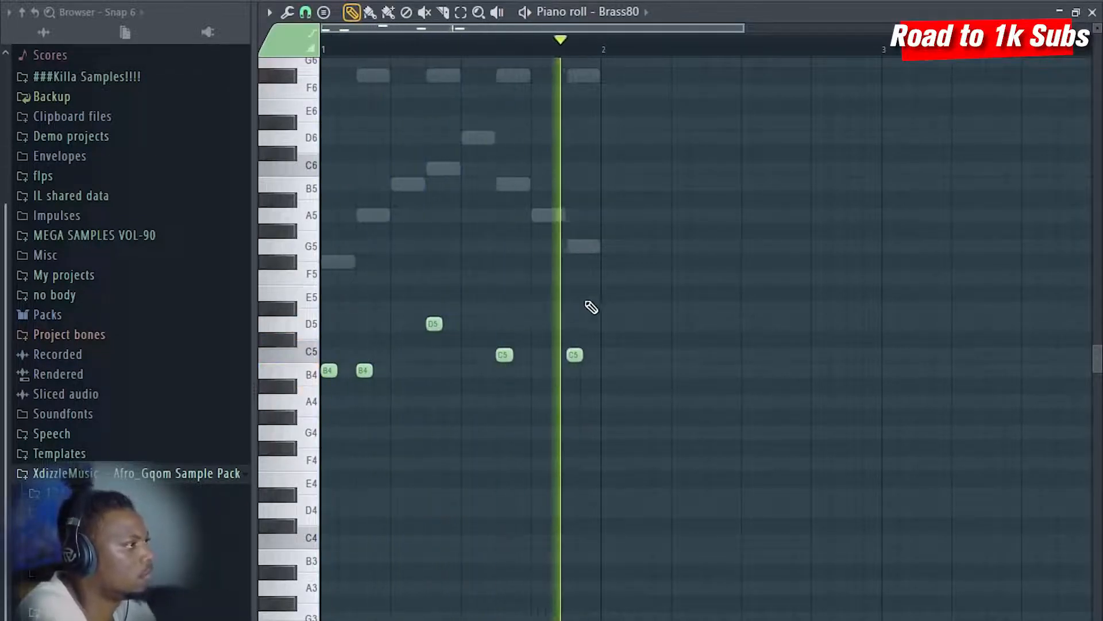
double_click(652, 12)
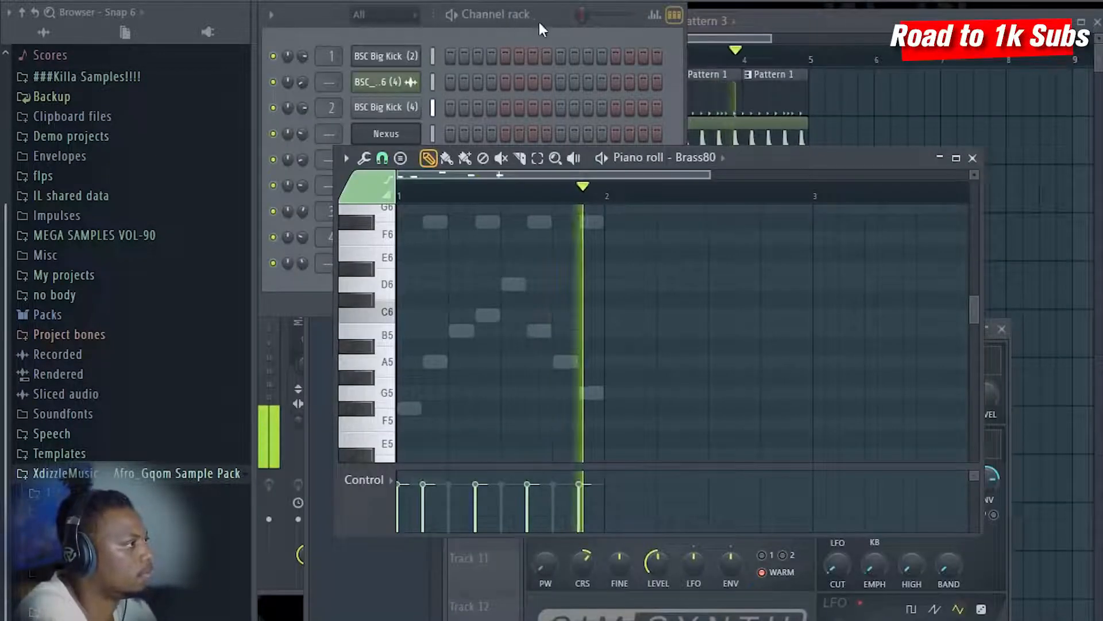
- Bring the playlist to the front and stop playback
click(288, 254)
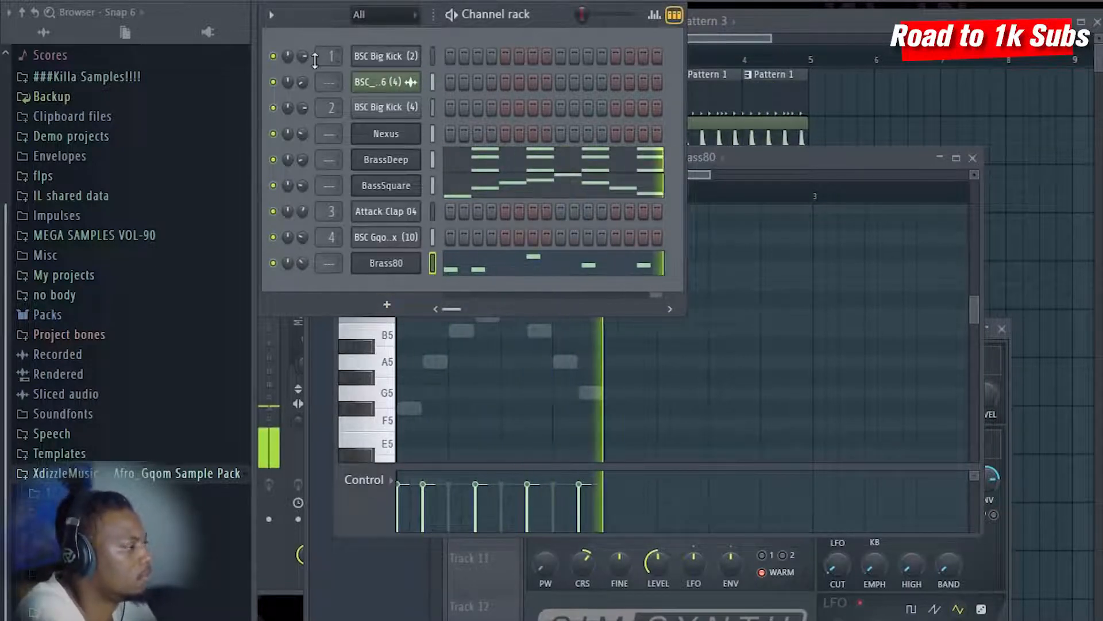
click(744, 32)
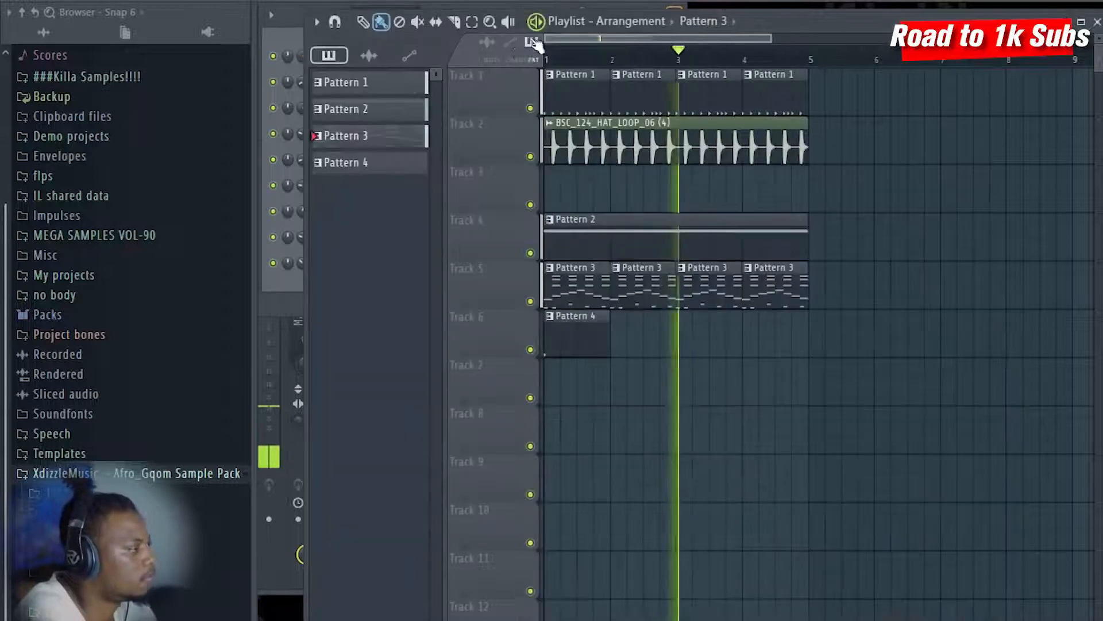
key(space)
click(553, 391)
right_click(566, 384)
click(553, 393)
right_click(577, 391)
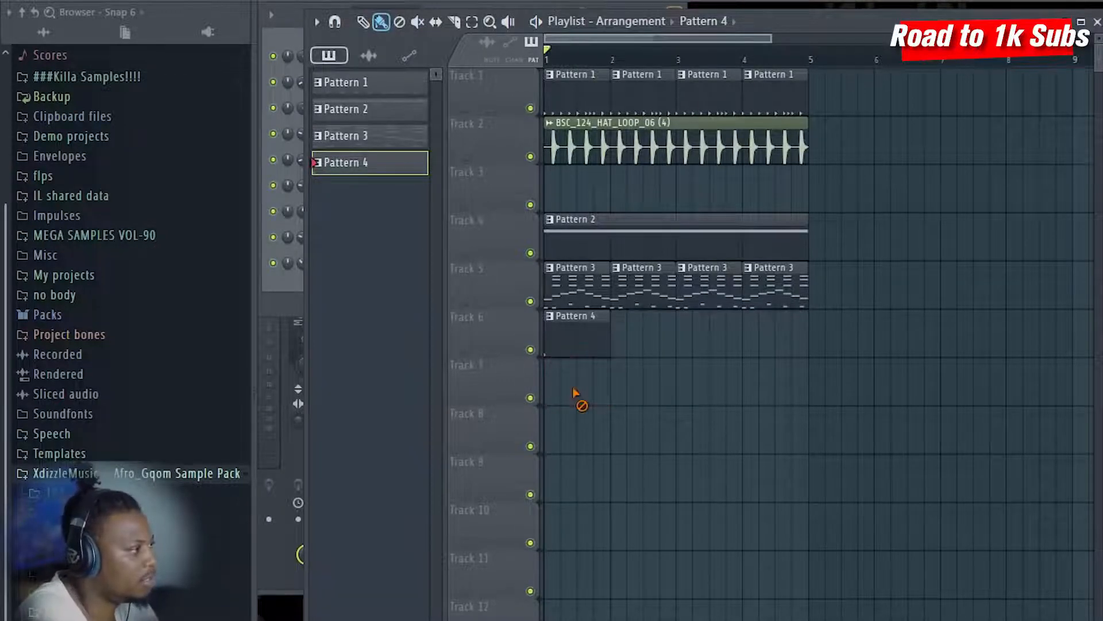
- Create Pattern 5, place it at bar 1 on Track 7 and open it in the channel rack
key(F4)
click(553, 390)
double_click(578, 389)
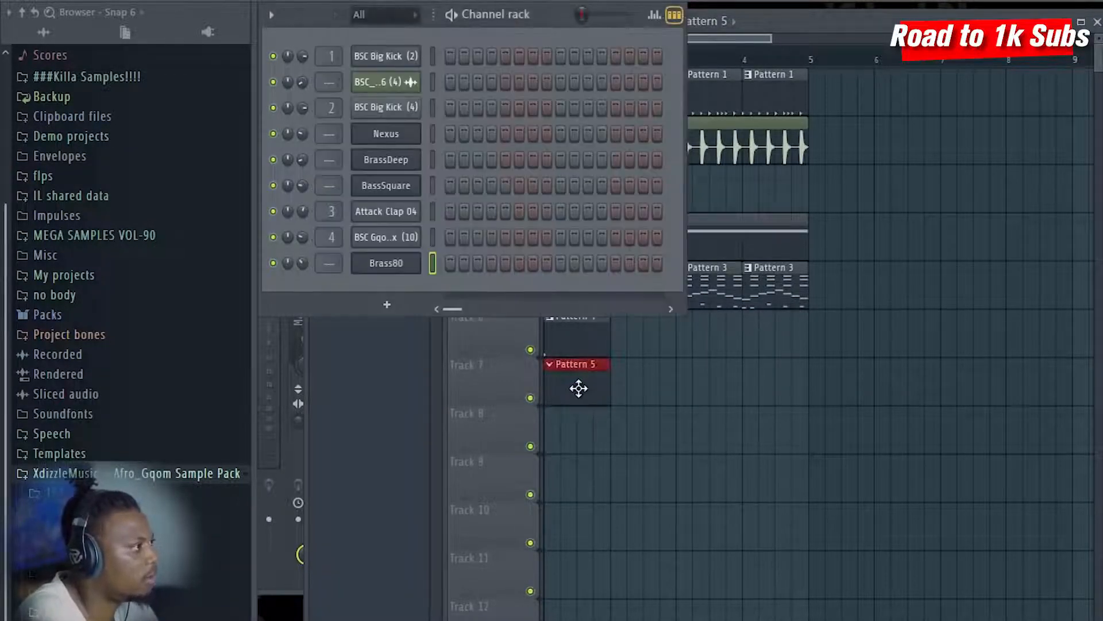
right_click(402, 264)
click(469, 264)
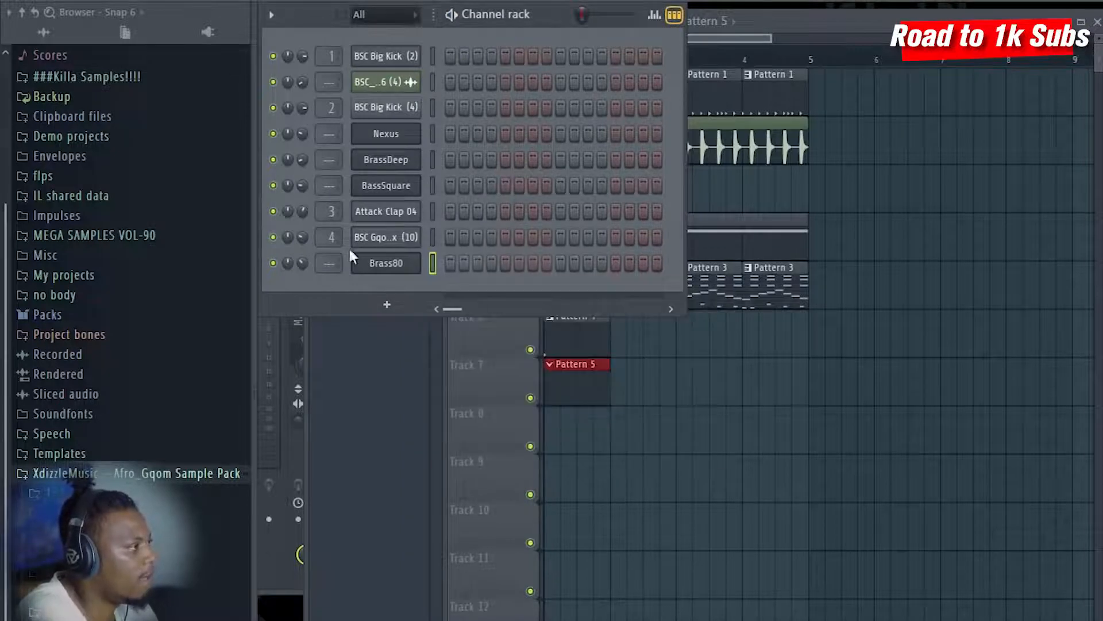
right_click(421, 256)
click(502, 263)
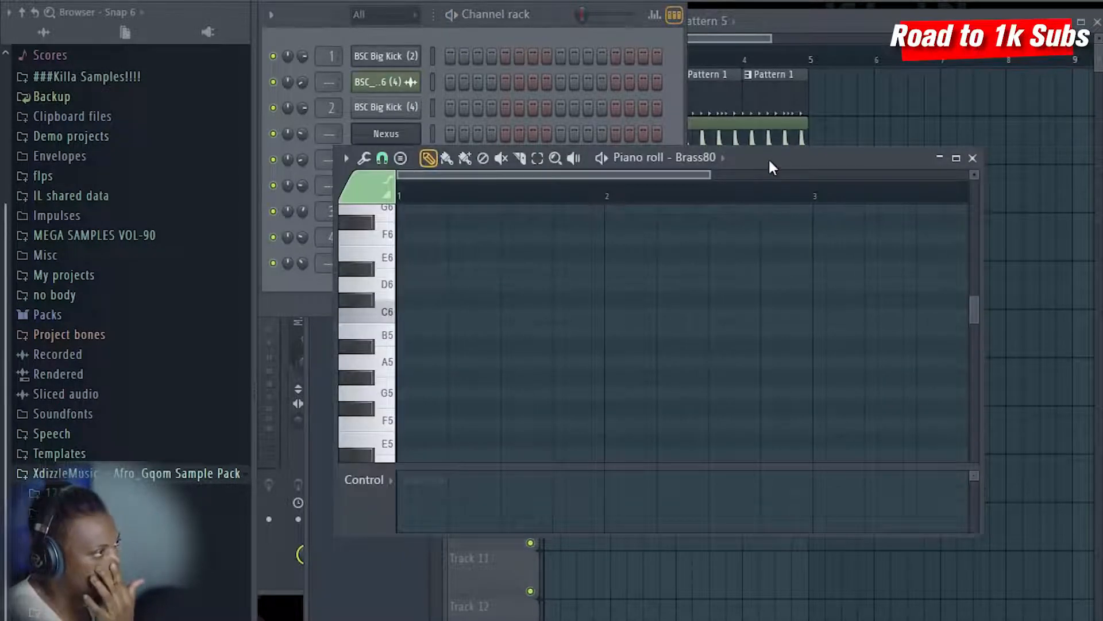
double_click(771, 162)
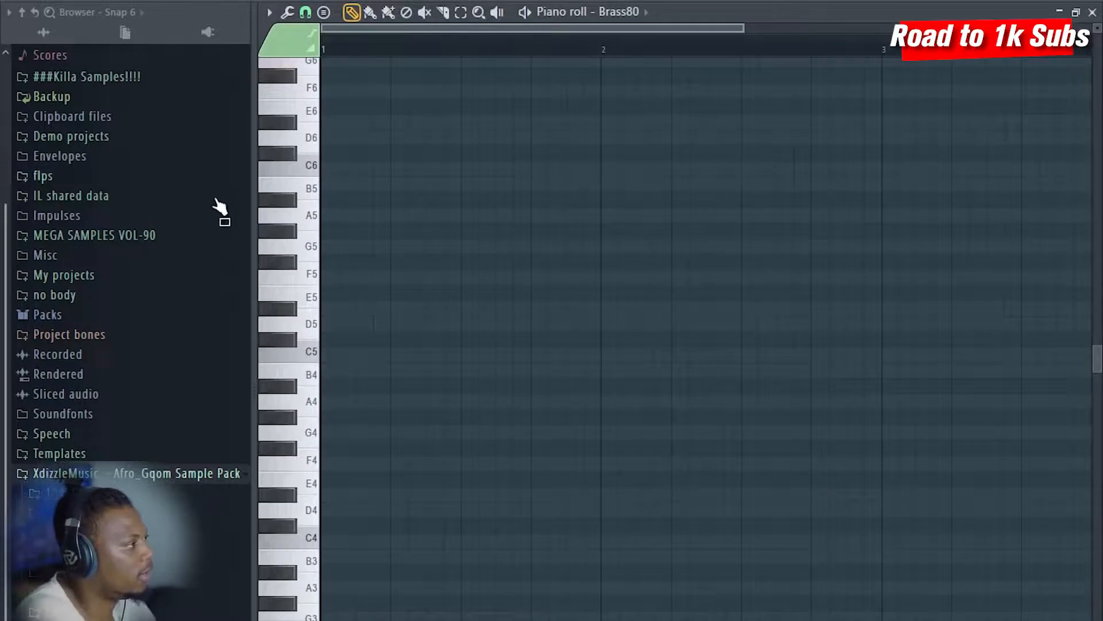
double_click(682, 19)
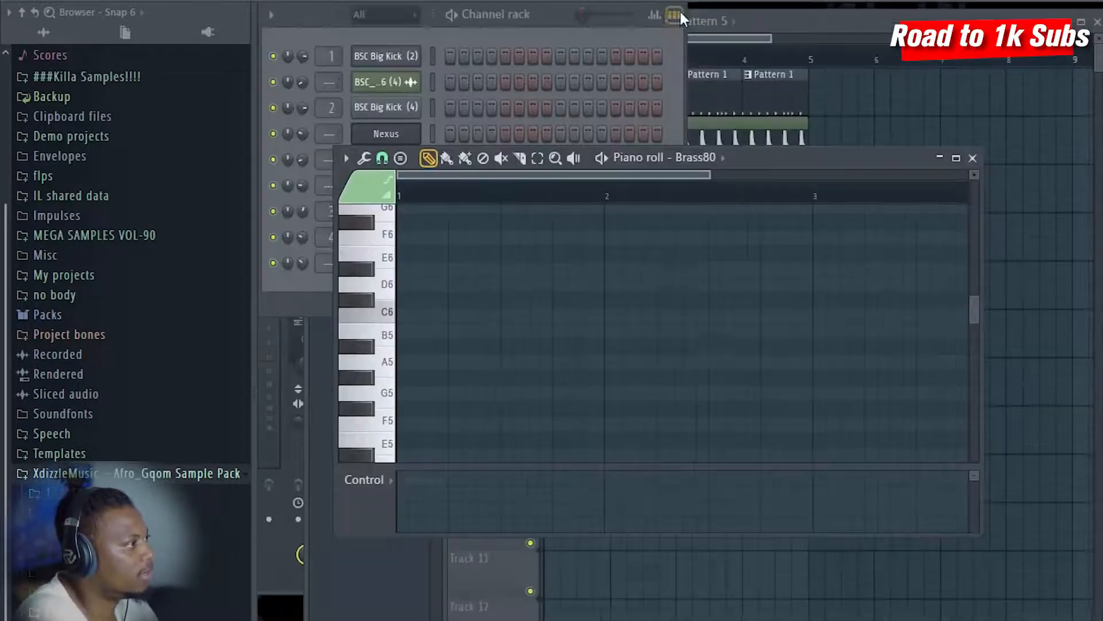
click(552, 32)
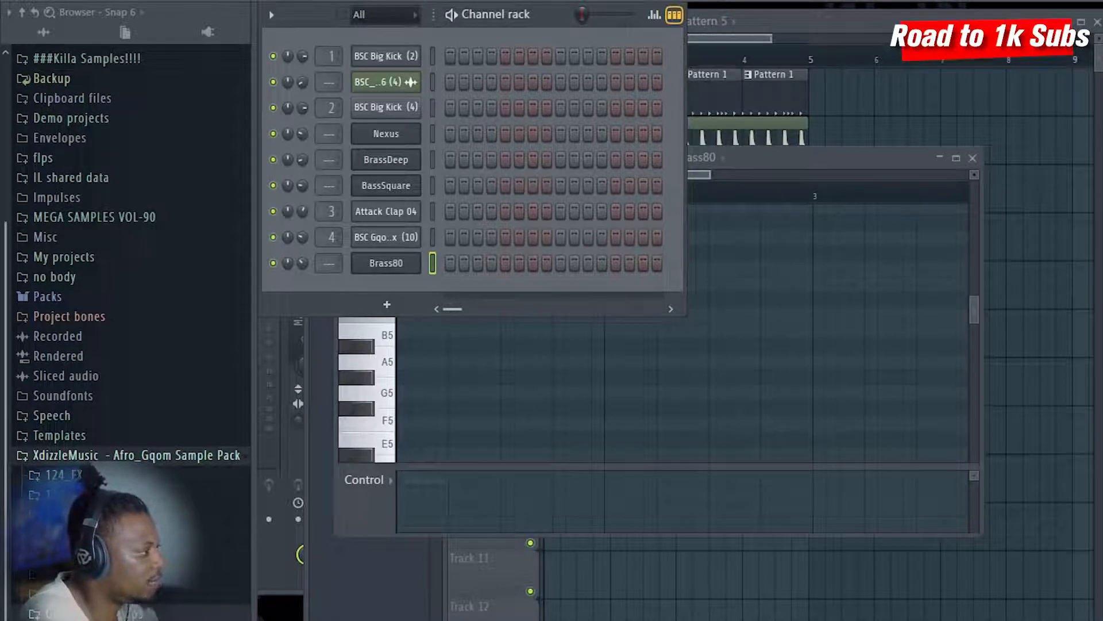
- Open the Toms folder of the XdizzleMusic sample pack and audition several samples up to BSC Tom (6)
click(86, 620)
click(103, 368)
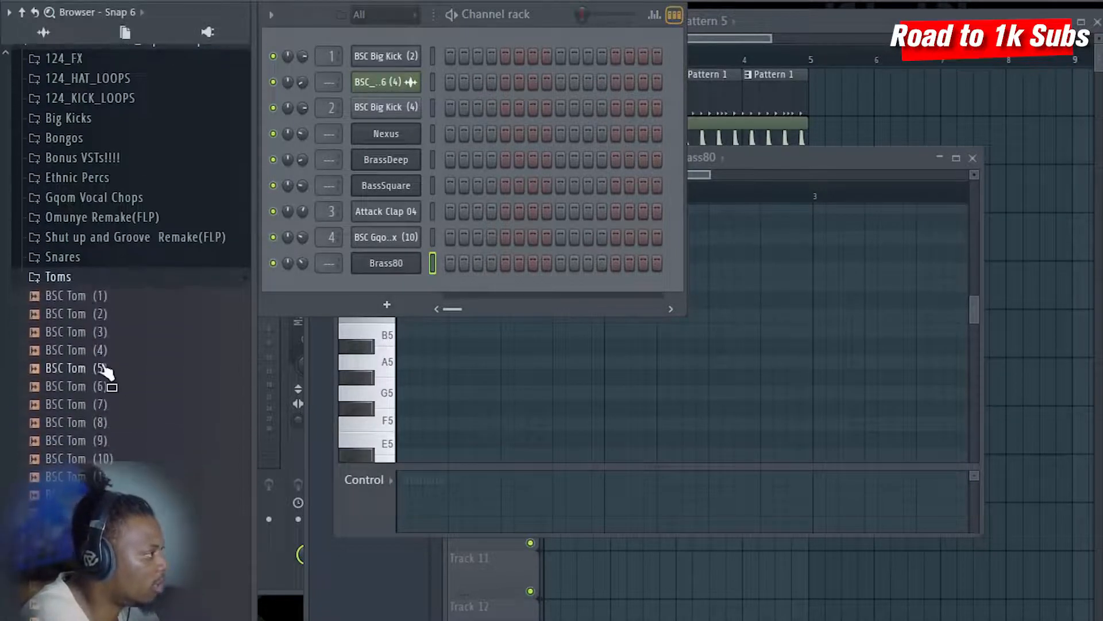
click(110, 315)
click(108, 299)
click(108, 319)
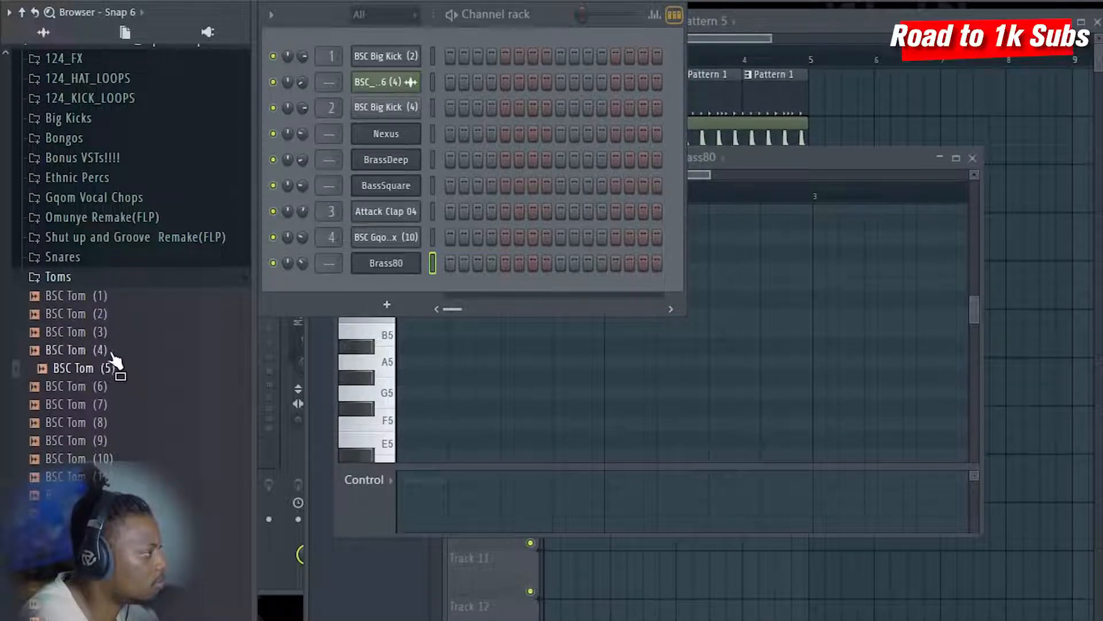
click(115, 386)
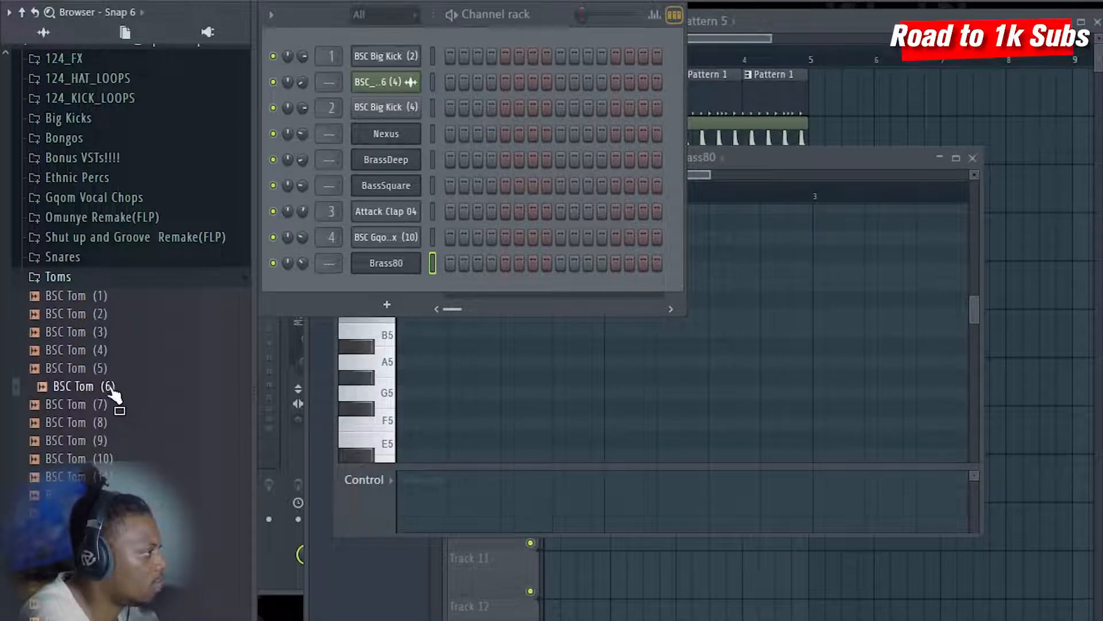
- Load BSC Tom (6) into a new sampler channel and move its settings window aside
right_click(112, 390)
click(180, 404)
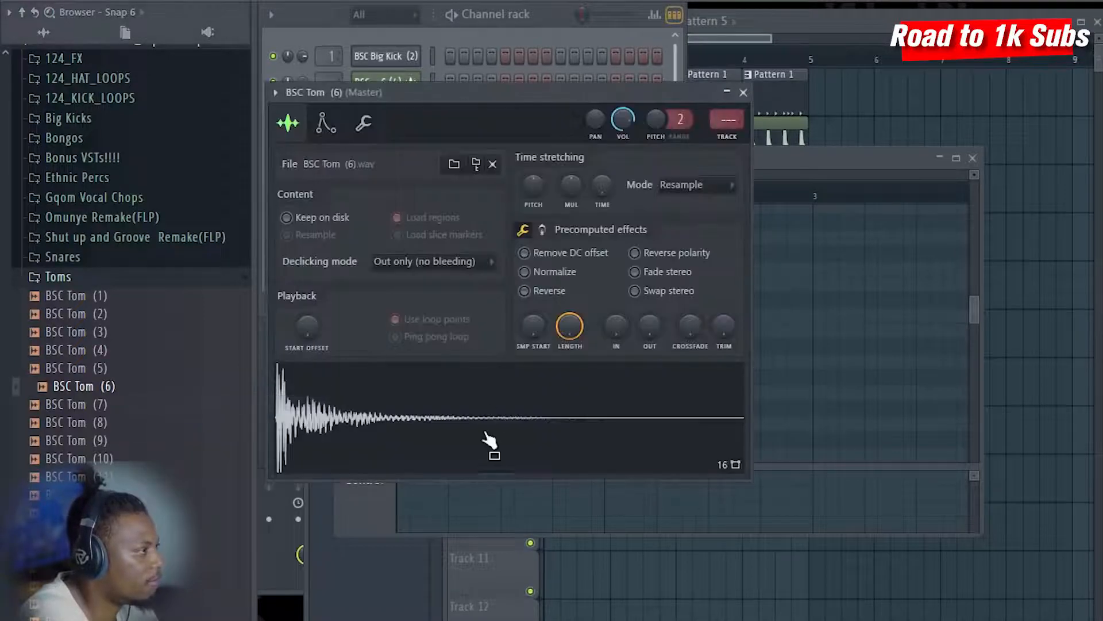
drag(542, 92, 821, 185)
- Open the piano roll of BSC Tom (6) and audition the sample at progressively lower pitches
click(550, 28)
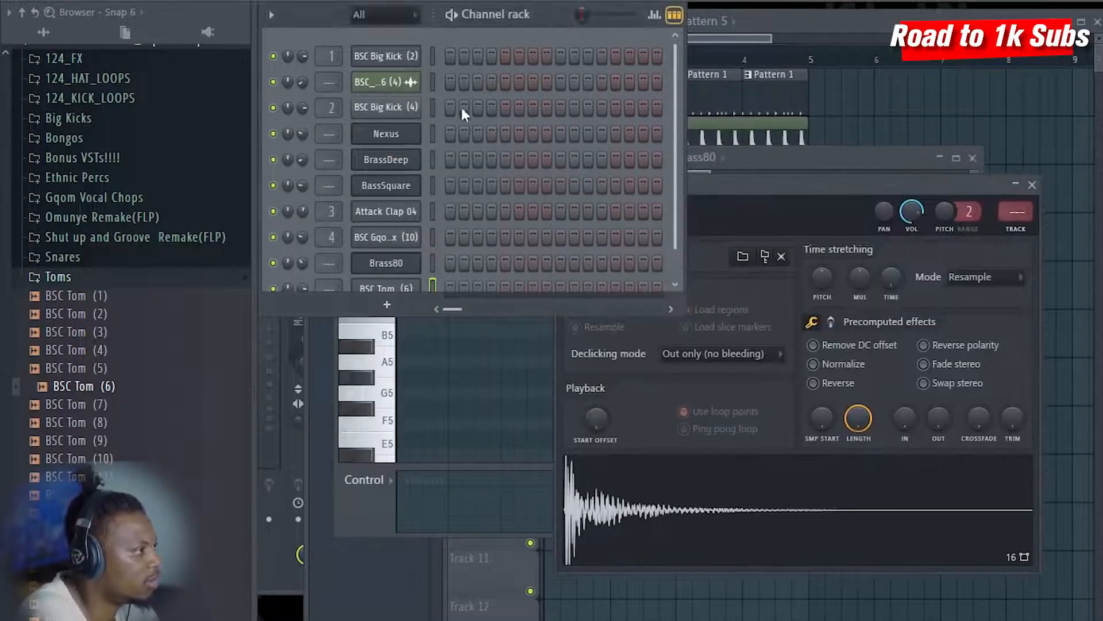
scroll(540, 169, down, 1)
right_click(411, 263)
click(474, 258)
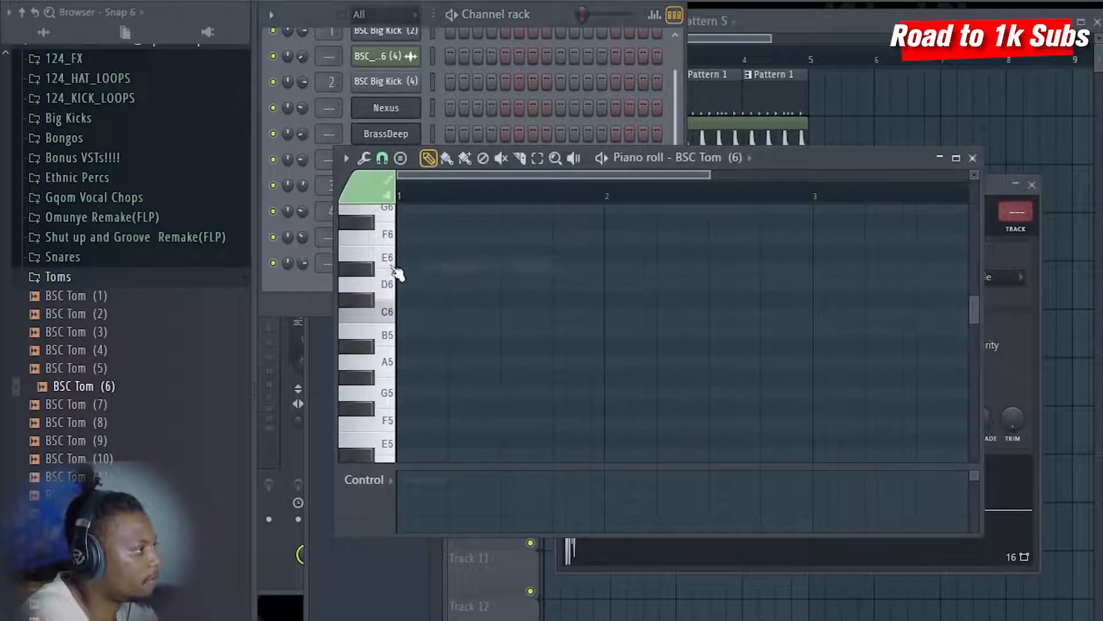
click(394, 314)
click(391, 359)
scroll(390, 355, down, 5)
click(389, 349)
click(388, 335)
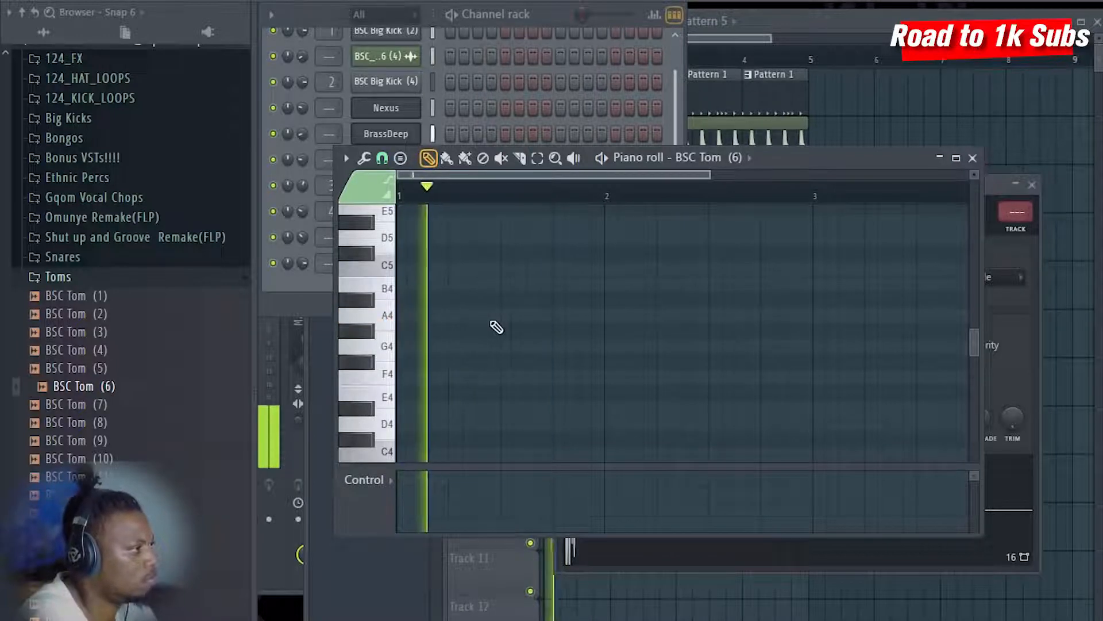
- Draw a row of short A4 notes for BSC Tom (6), three in bar 1 and four in bar 2
click(535, 317)
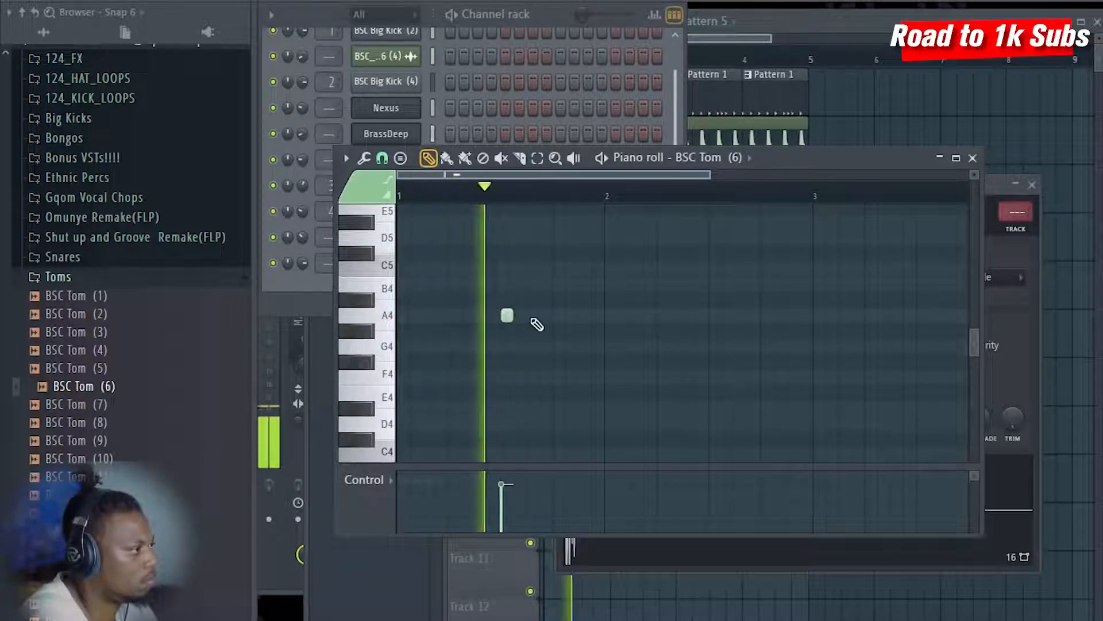
click(530, 320)
drag(530, 318, 544, 317)
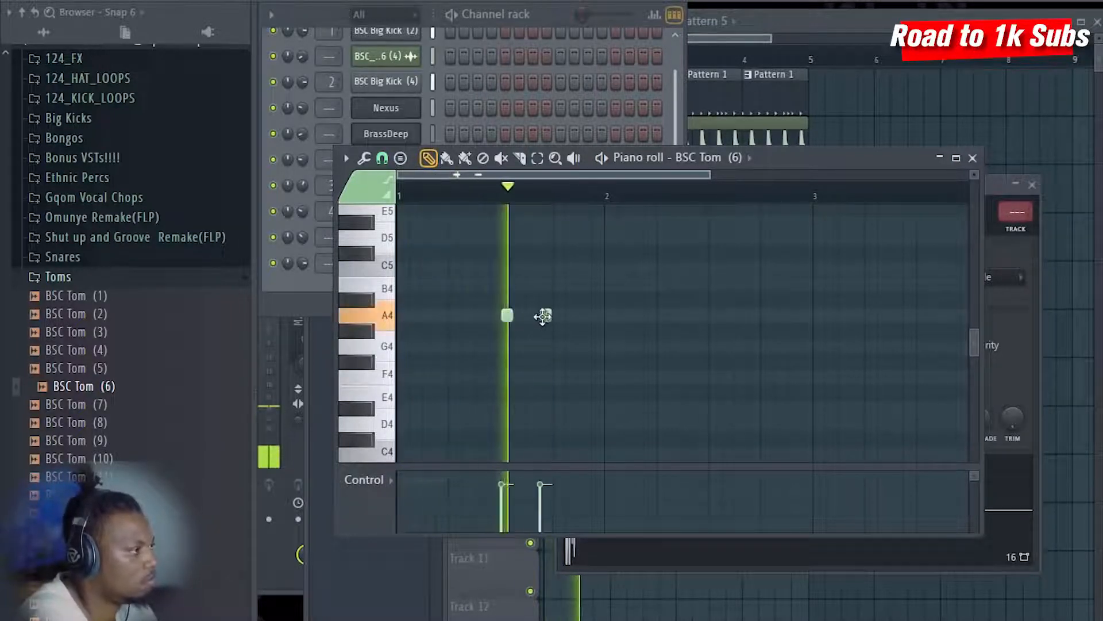
click(582, 320)
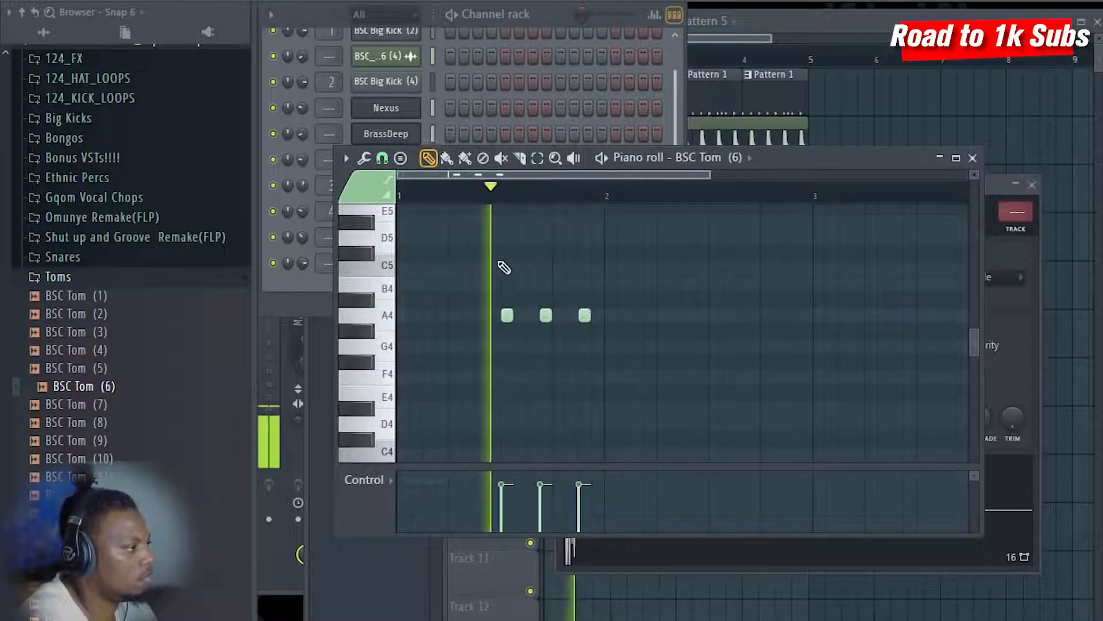
click(704, 317)
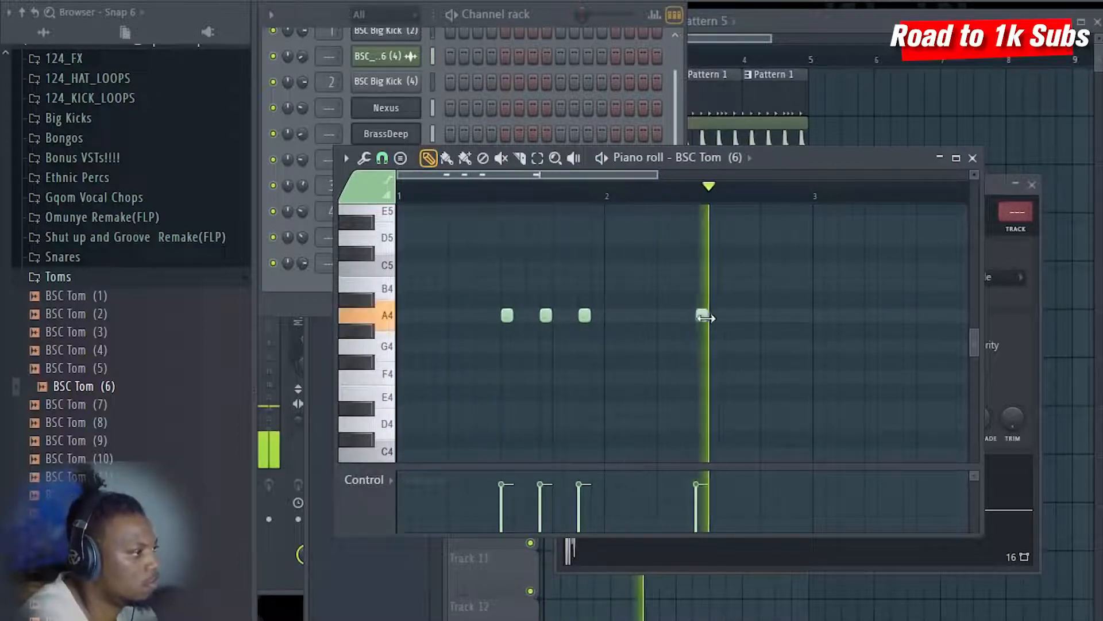
click(689, 316)
click(726, 316)
click(738, 316)
scroll(655, 202, down, 3)
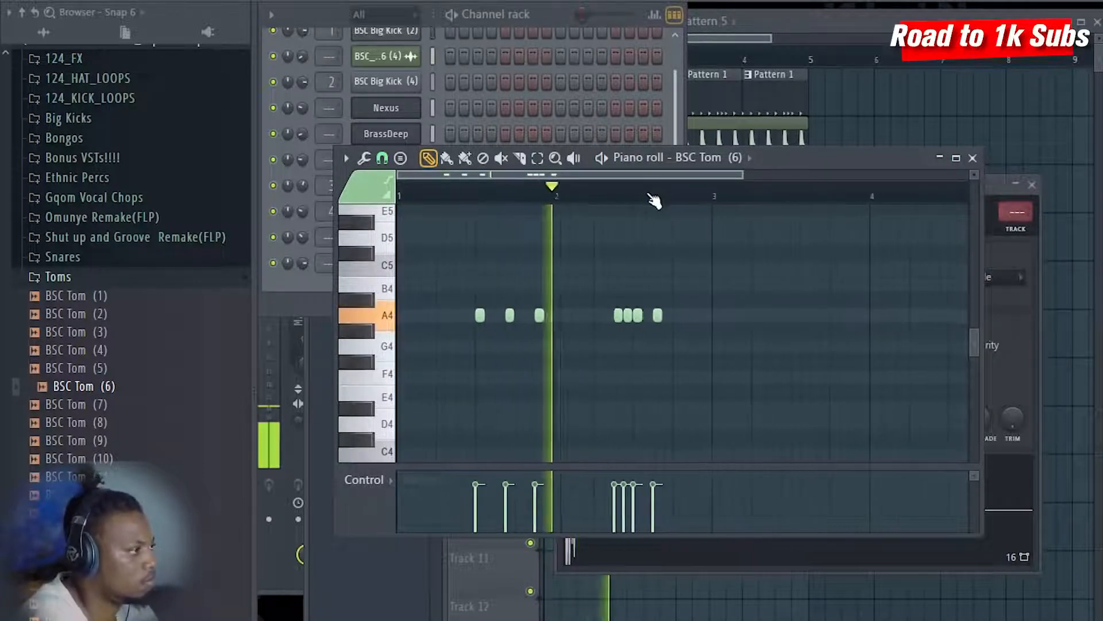
scroll(661, 200, up, 1)
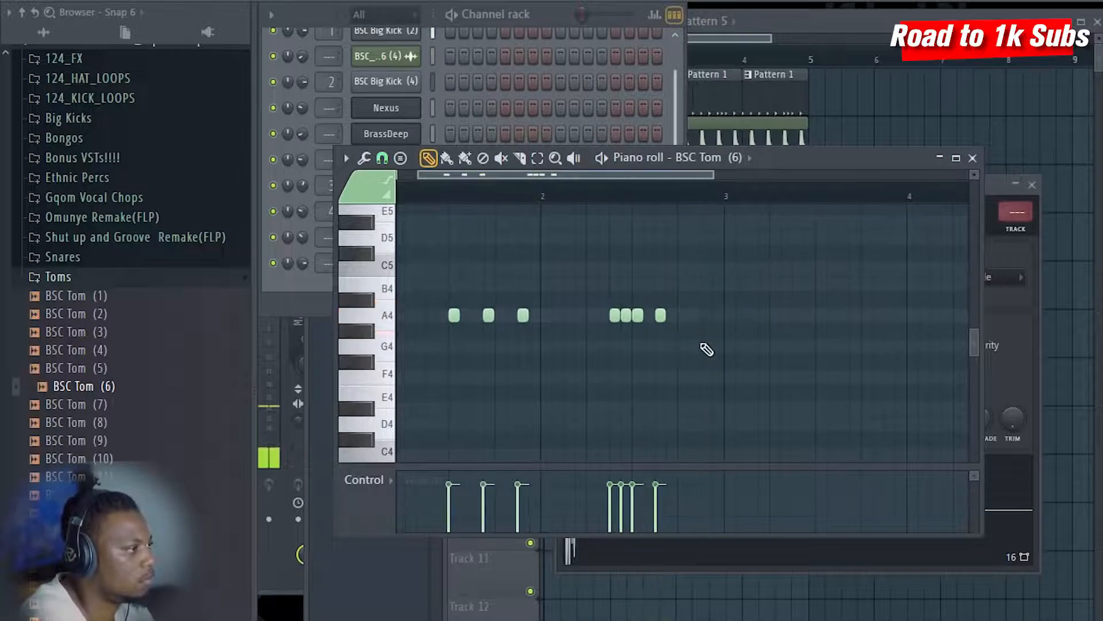
- Shift the last tom note one step later and transpose the whole phrase, trying lower pitches before A#4
key(ctrl+a)
drag(493, 316, 497, 390)
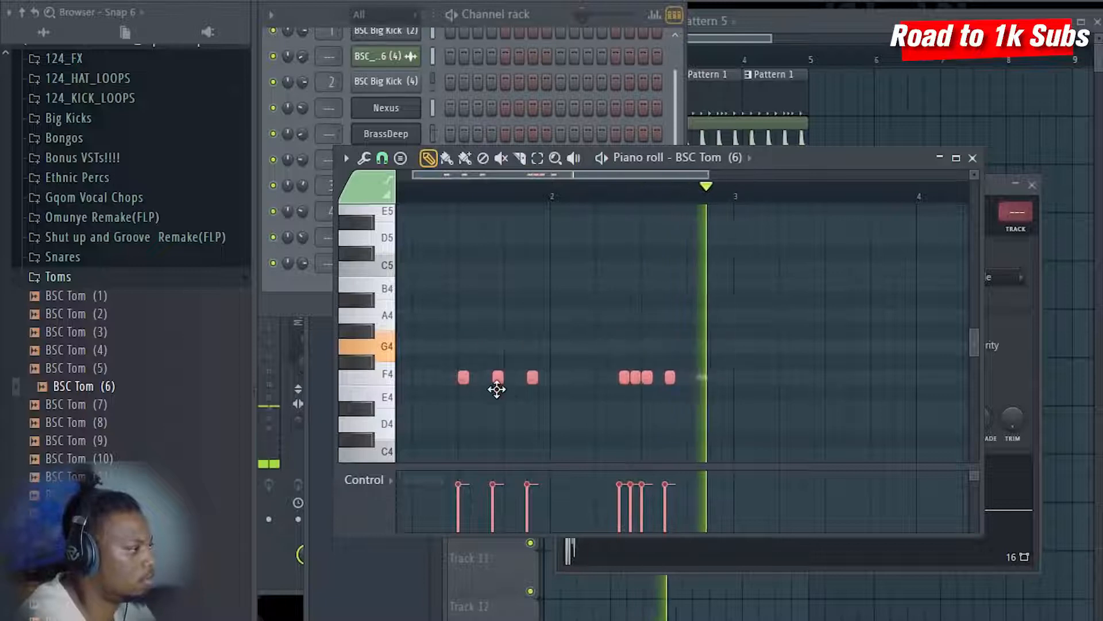
click(682, 406)
drag(670, 379, 426, 333)
right_click(681, 408)
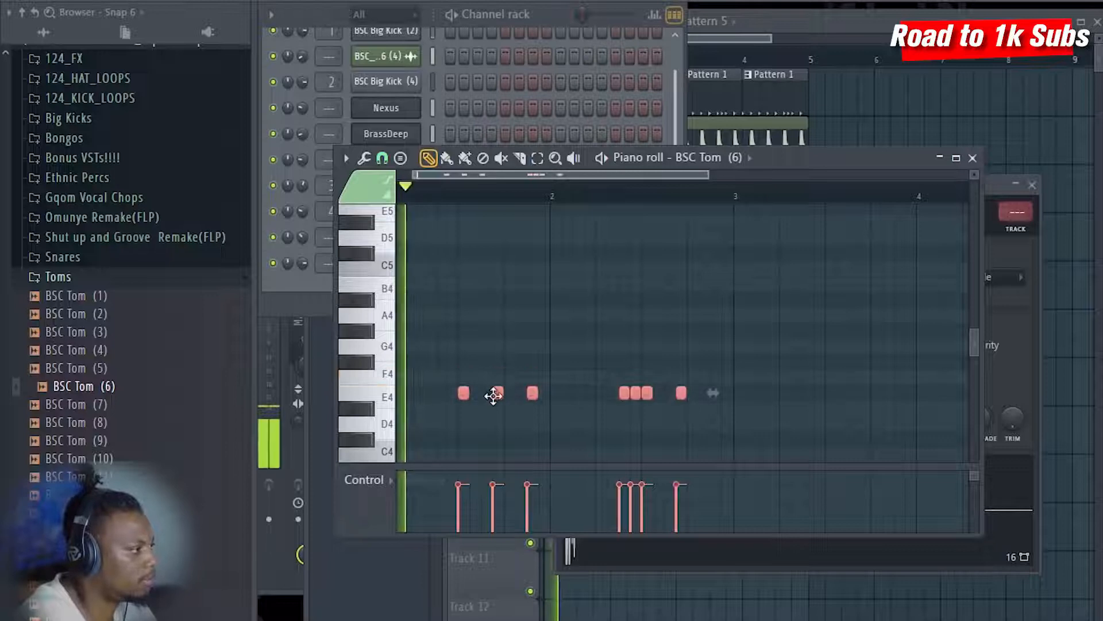
drag(493, 395, 498, 415)
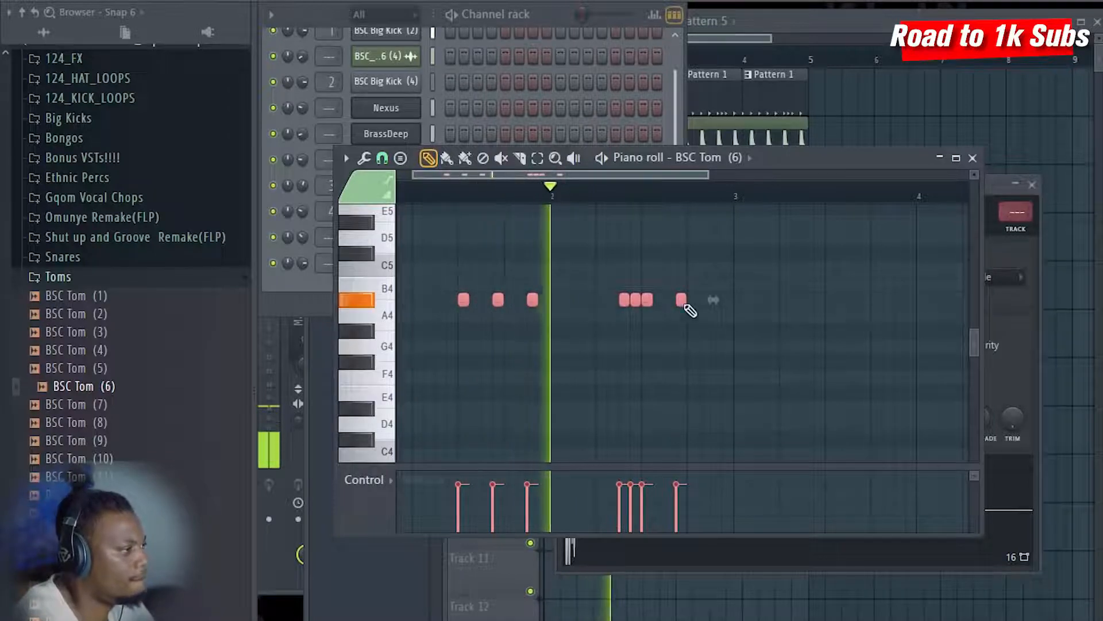
- Try the four bar 2 notes at F#4 and clear all notes from the piano roll
drag(747, 358, 625, 350)
scroll(682, 202, up, 3)
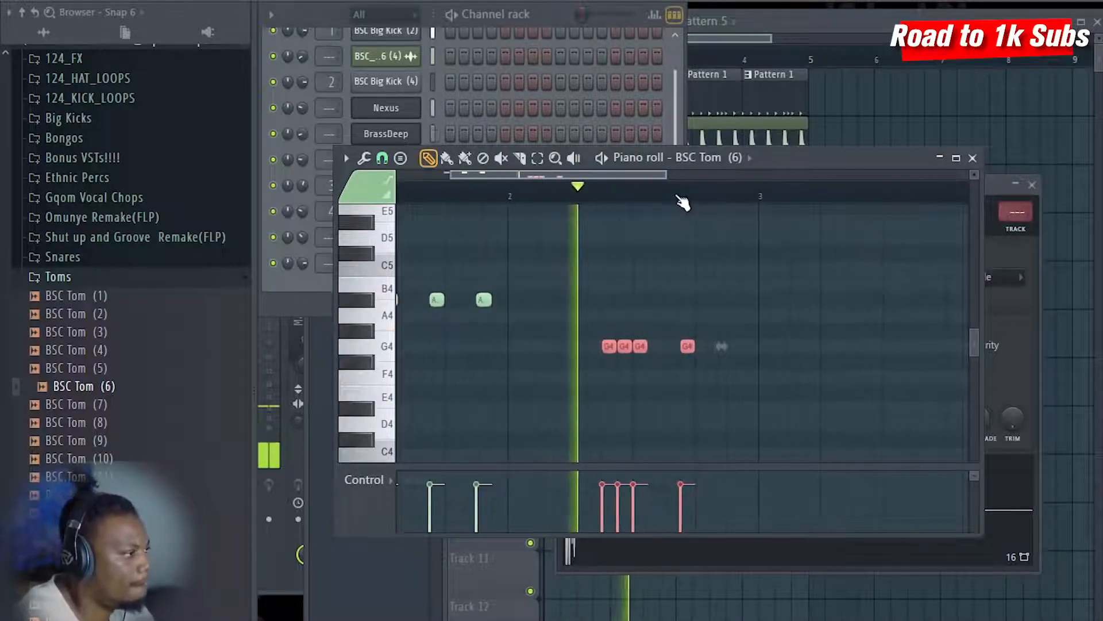
drag(638, 348, 638, 364)
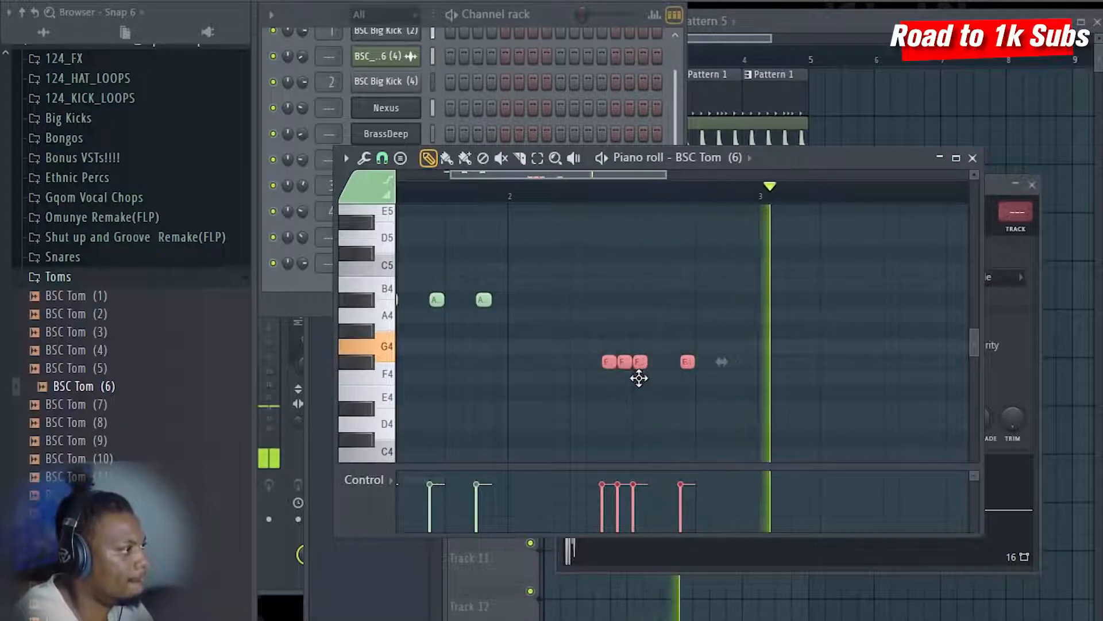
click(580, 196)
scroll(595, 198, down, 2)
- Draw a descending run of one-step notes A4, G4, F4, D#4 and D4 in the second half of bar 1
click(670, 316)
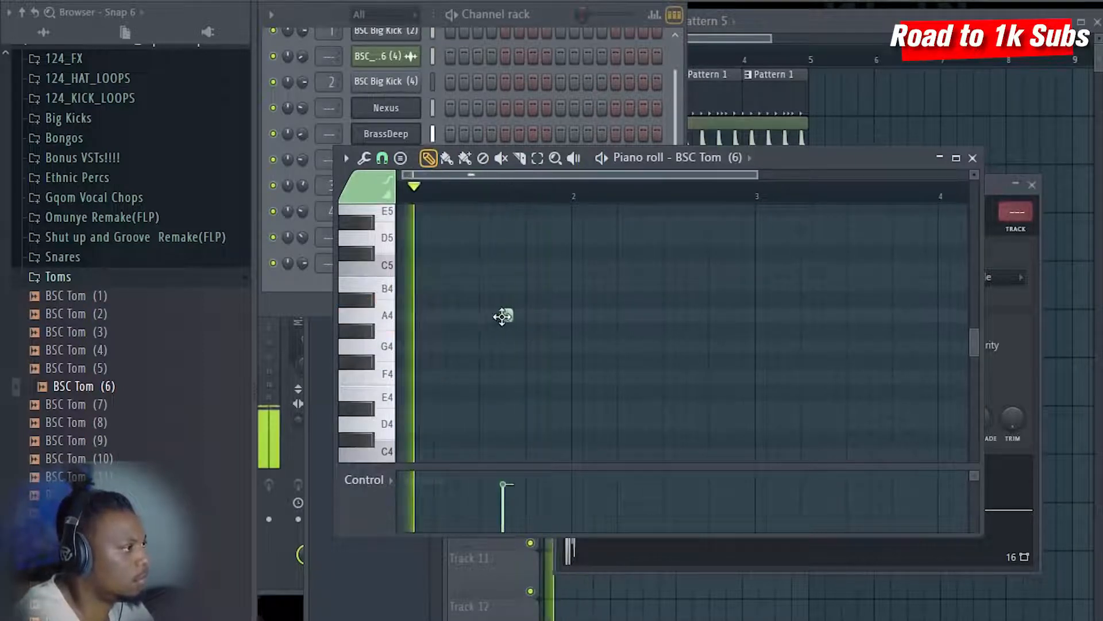
click(520, 346)
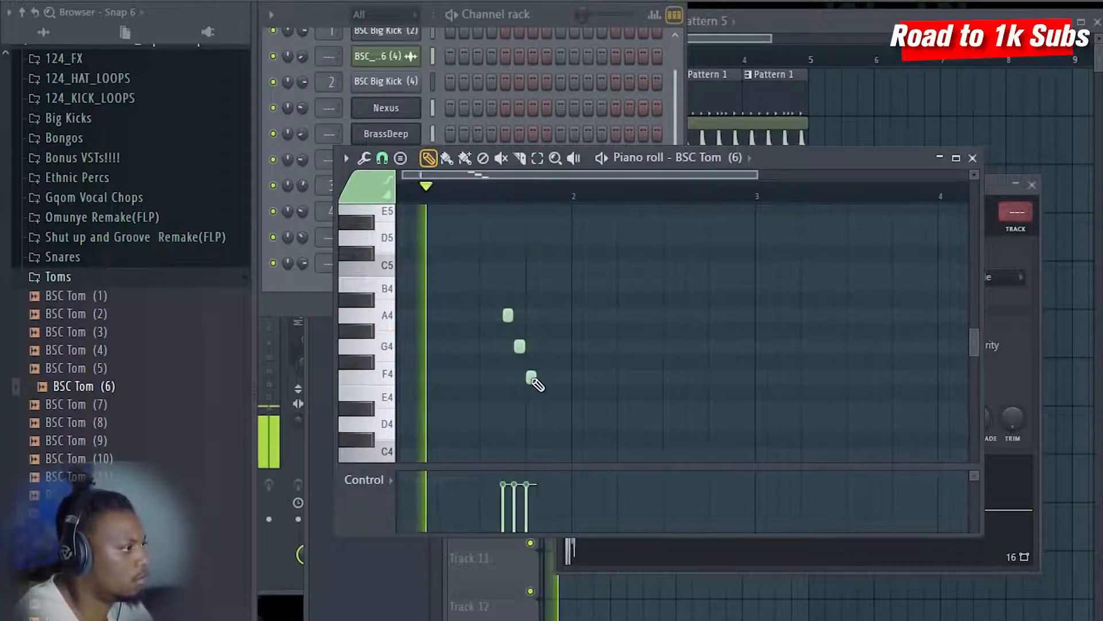
click(542, 408)
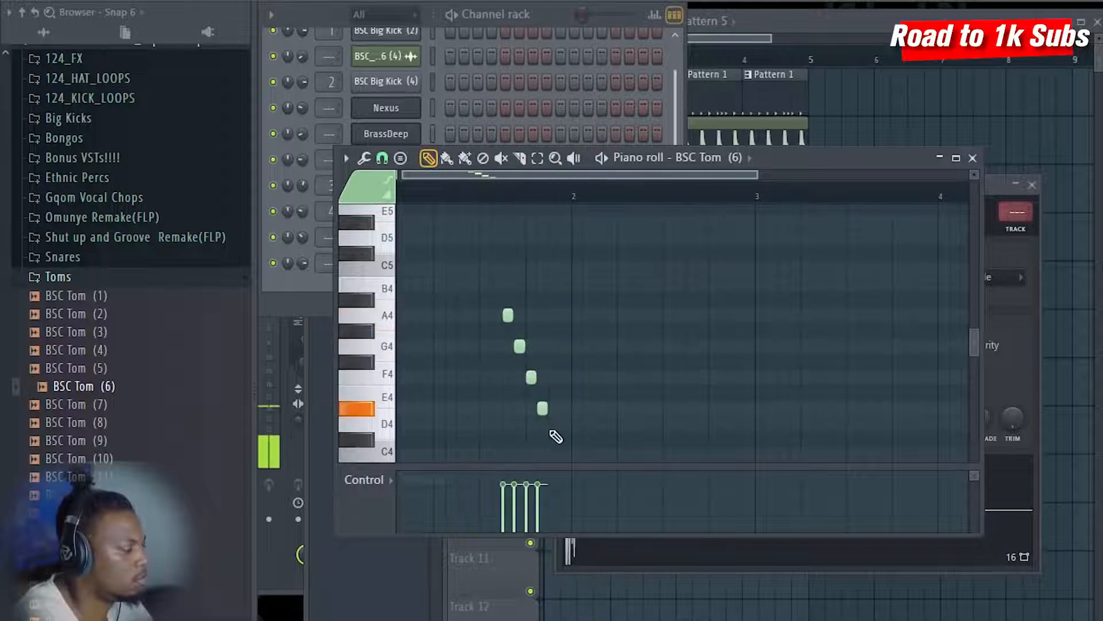
click(554, 423)
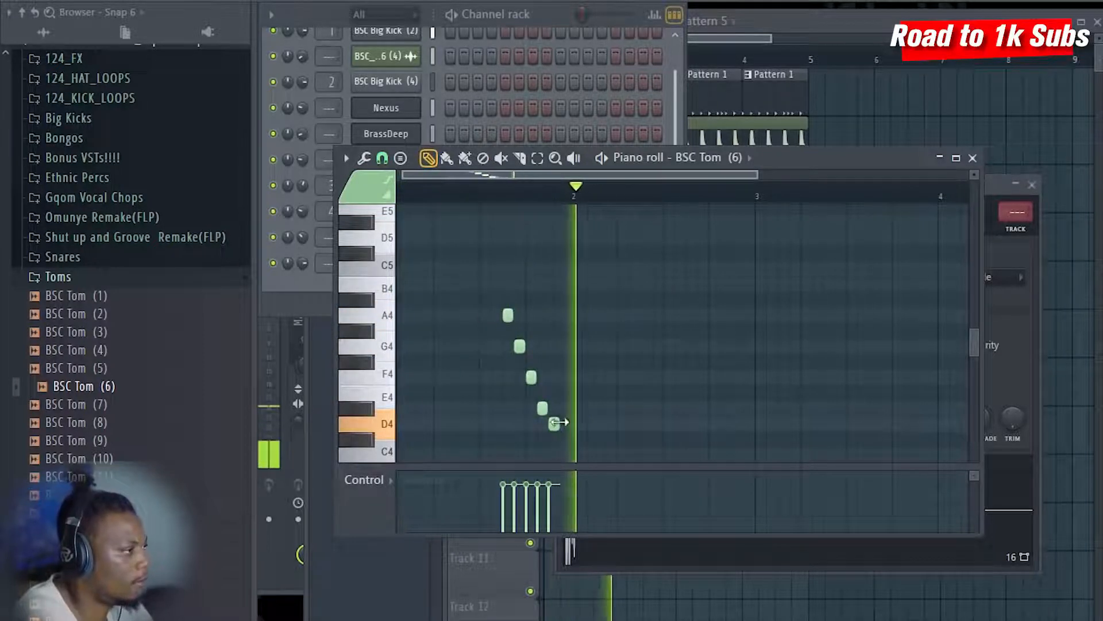
scroll(574, 202, down, 2)
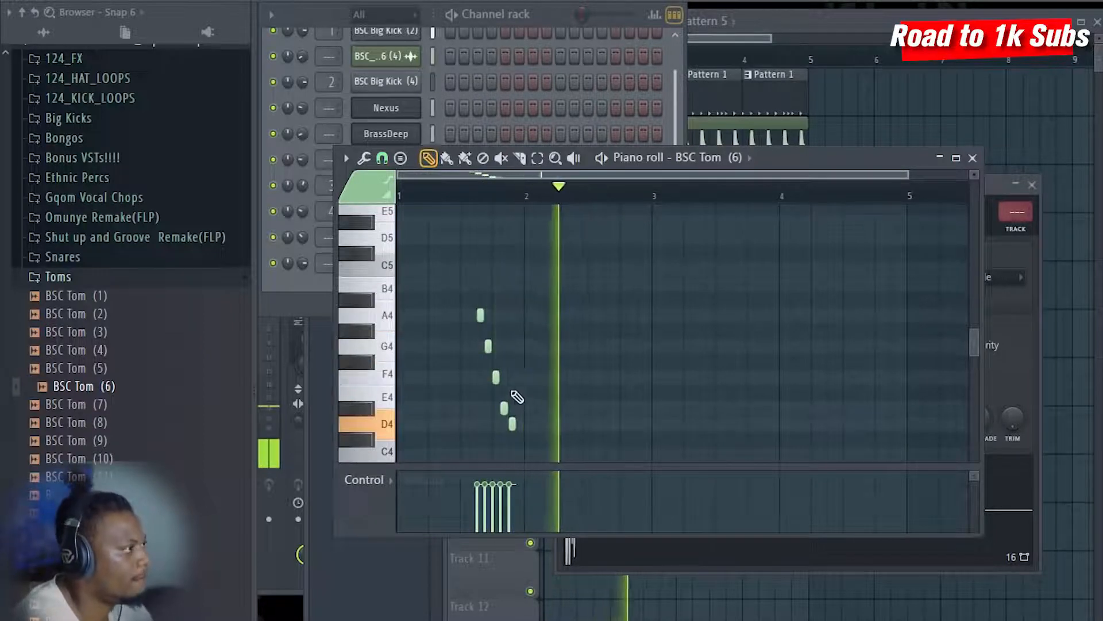
- Open the BSC Tom (6) channel settings and lower the sample's time-stretching pitch slightly
click(539, 10)
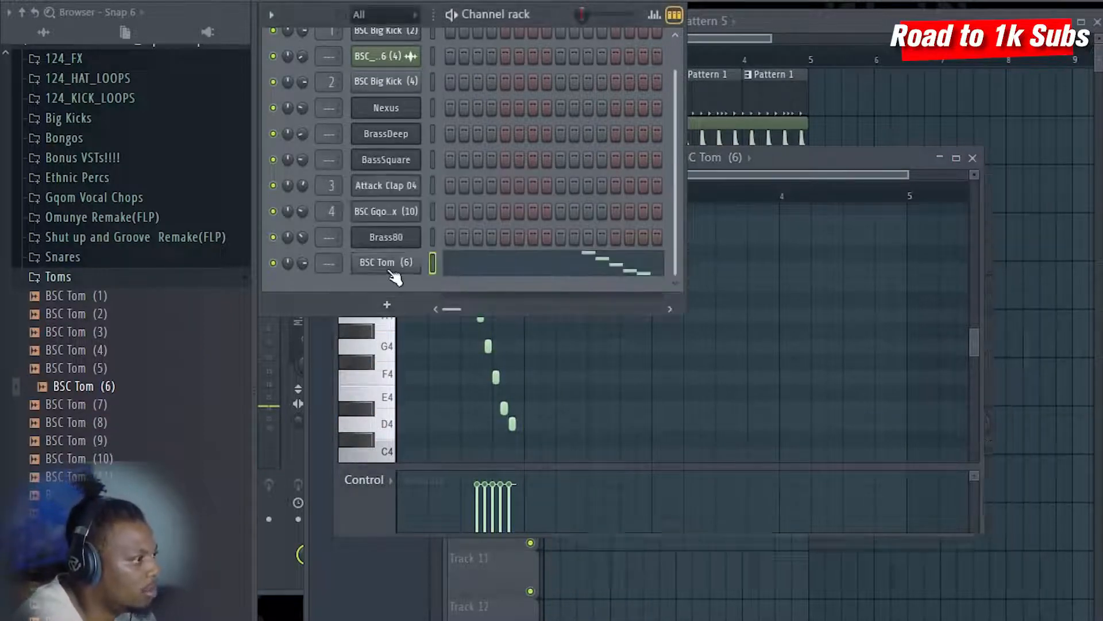
click(385, 262)
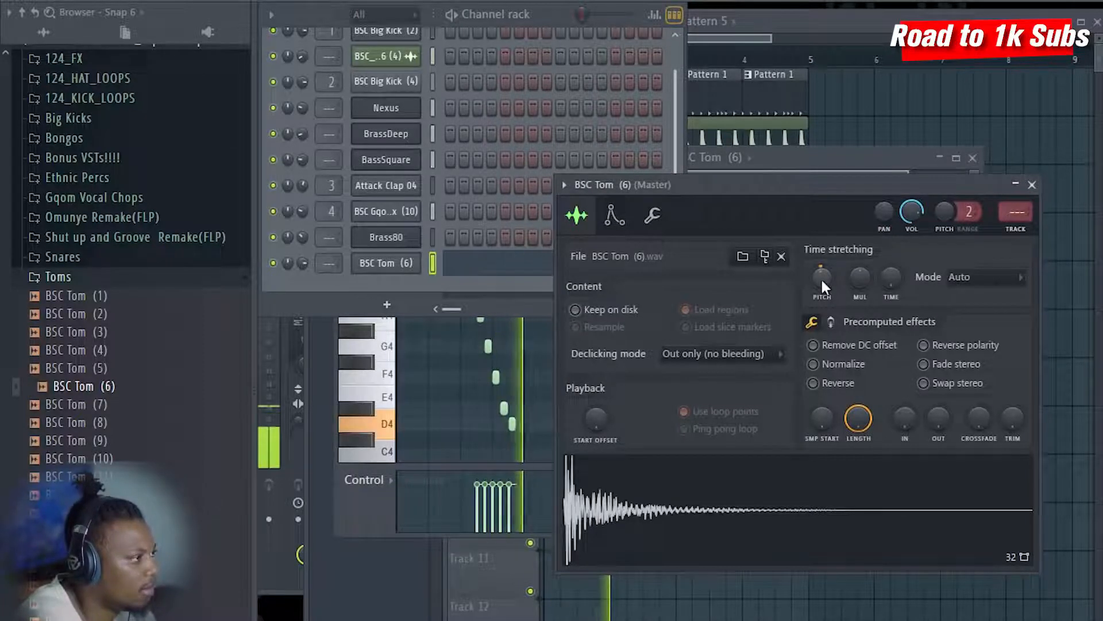
drag(749, 191, 750, 206)
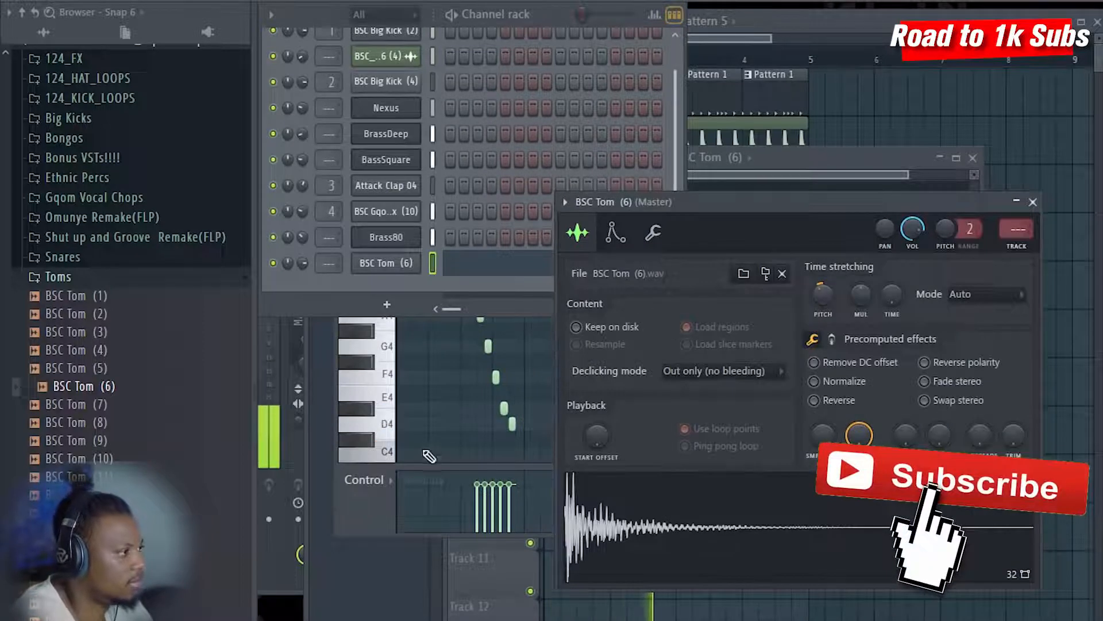
- Add a rising phrase of two G4 notes, an A4 and a B4 in the second half of bar 2
click(526, 397)
scroll(514, 380, down, 3)
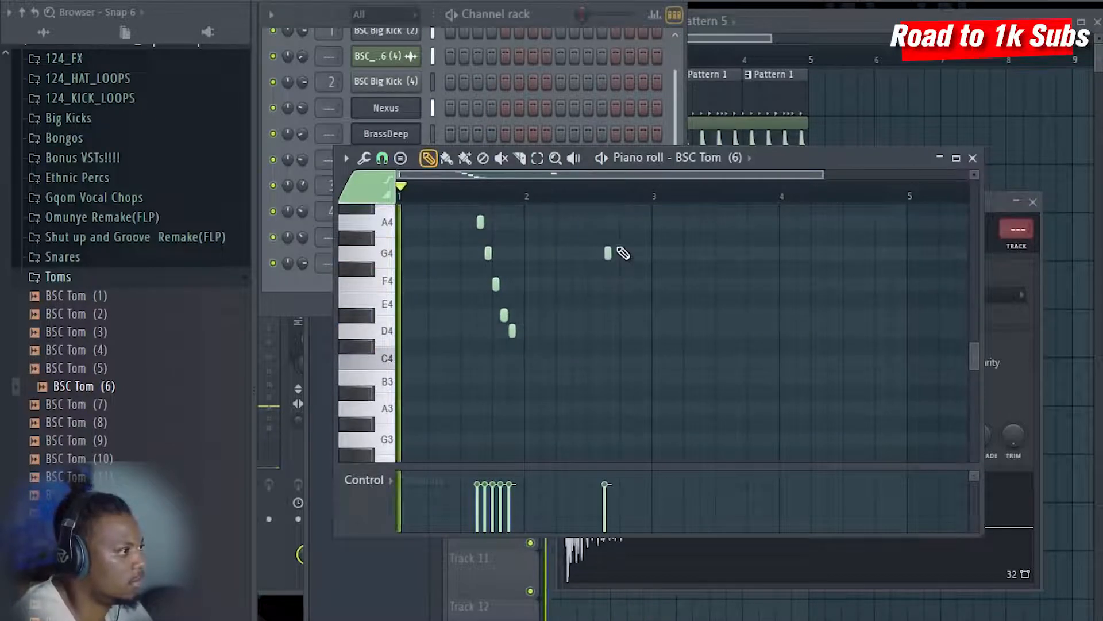
scroll(612, 256, up, 3)
scroll(661, 257, up, 4)
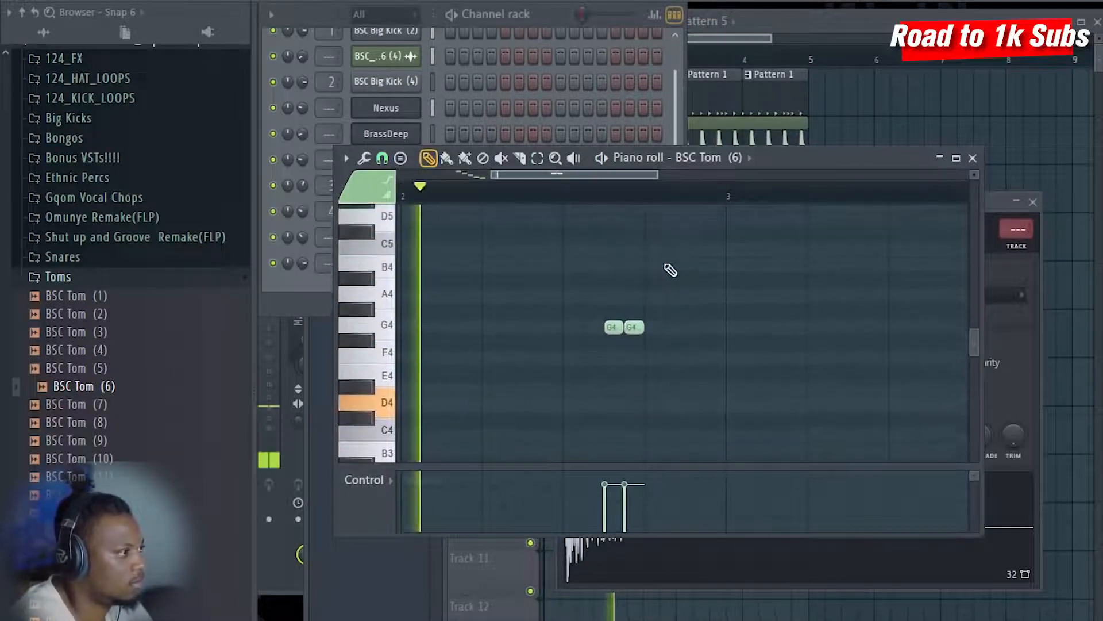
click(671, 315)
click(692, 285)
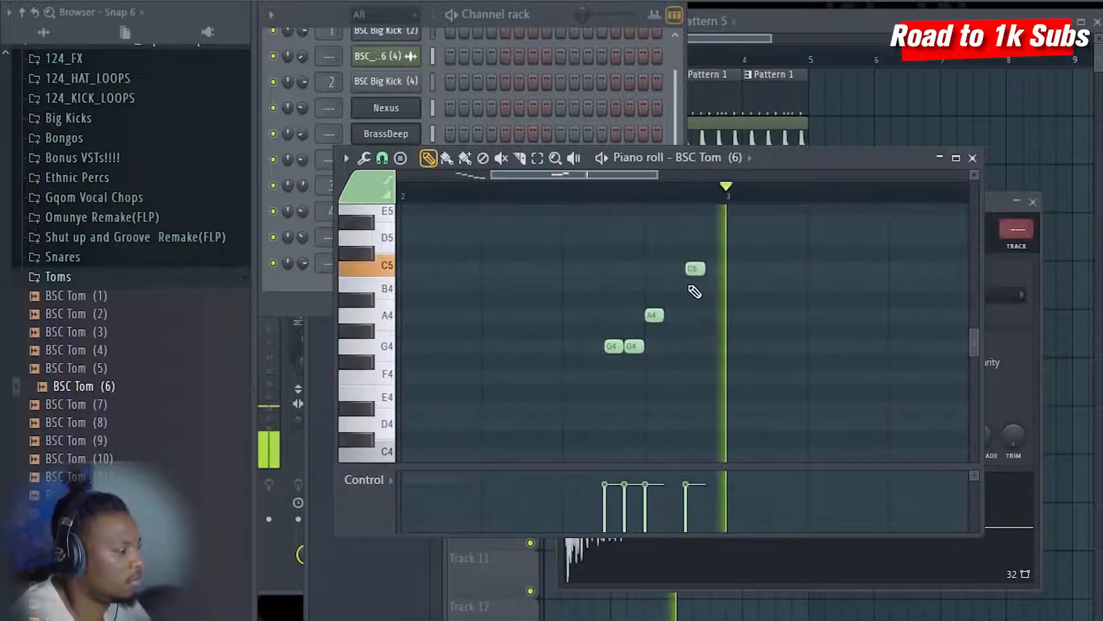
scroll(635, 198, down, 3)
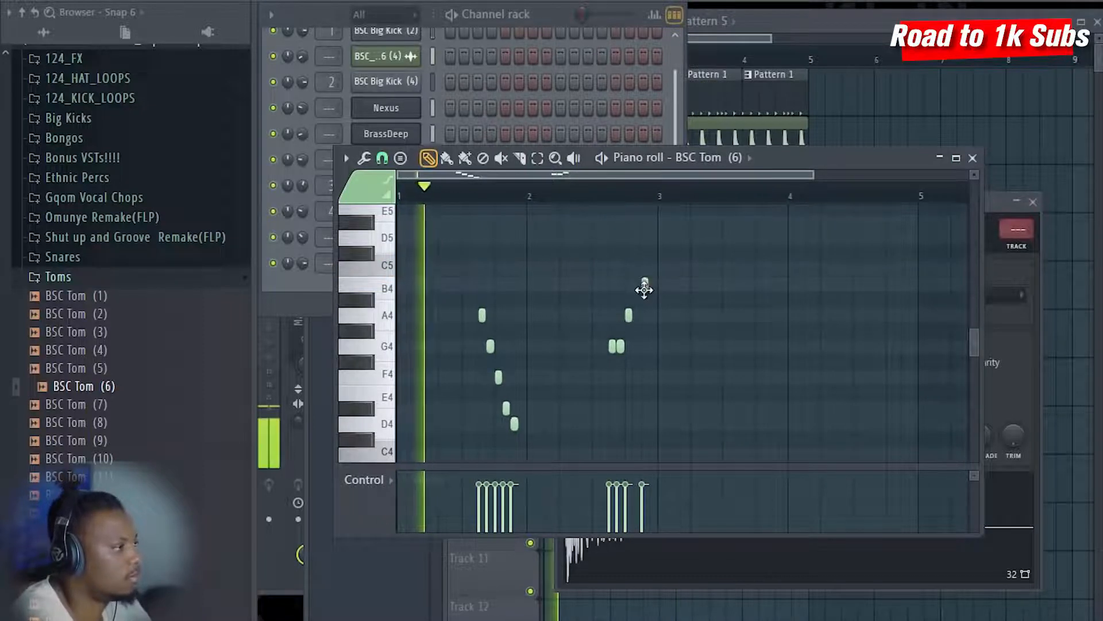
scroll(571, 260, down, 3)
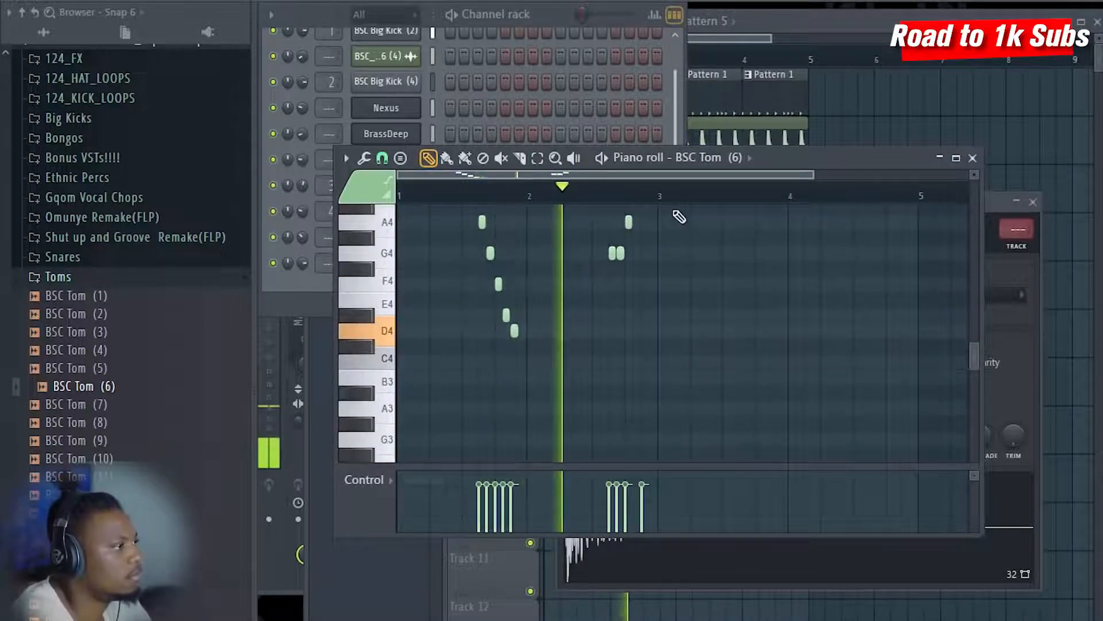
scroll(680, 197, up, 3)
scroll(659, 253, up, 3)
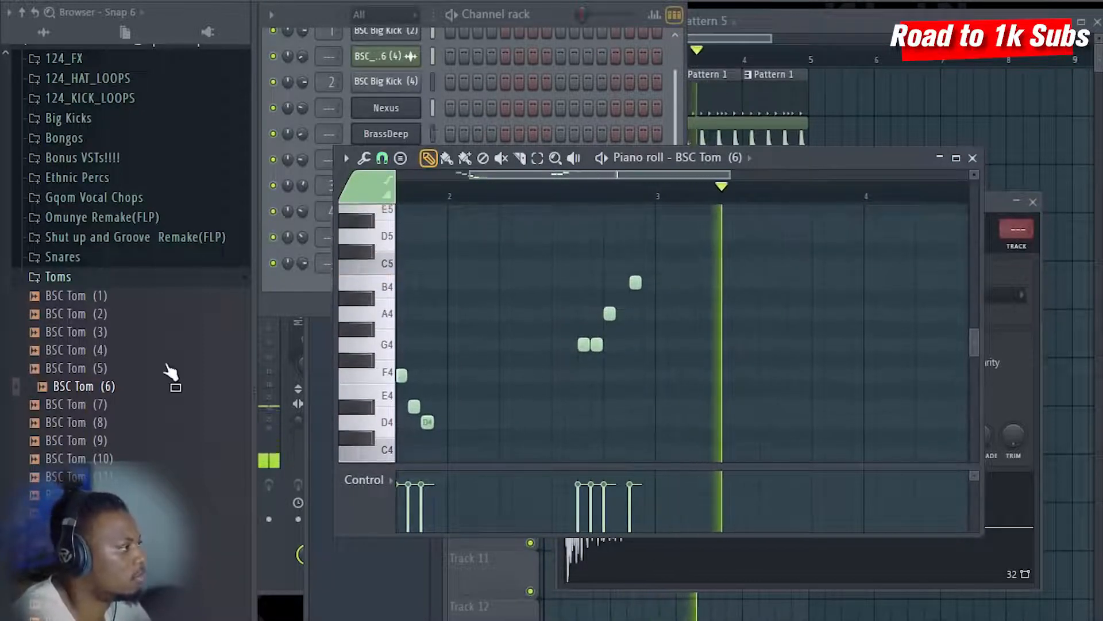
- Replace the tom channel's sample with BSC Tom (15) from the Toms folder and play the pattern
key(space)
click(123, 422)
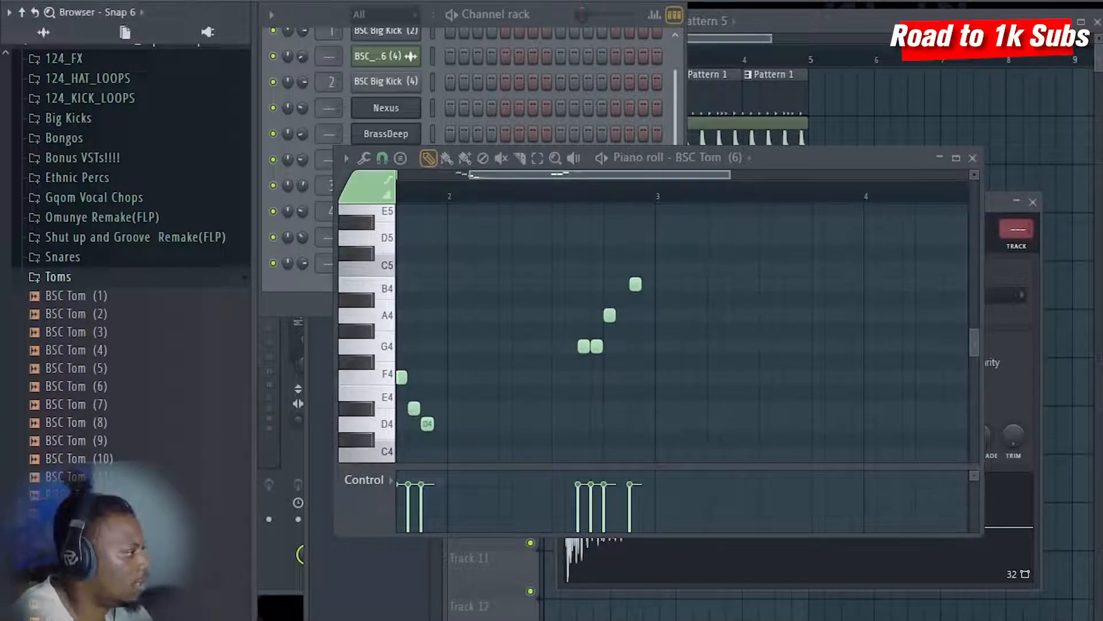
click(602, 35)
drag(92, 548, 395, 267)
key(space)
click(834, 159)
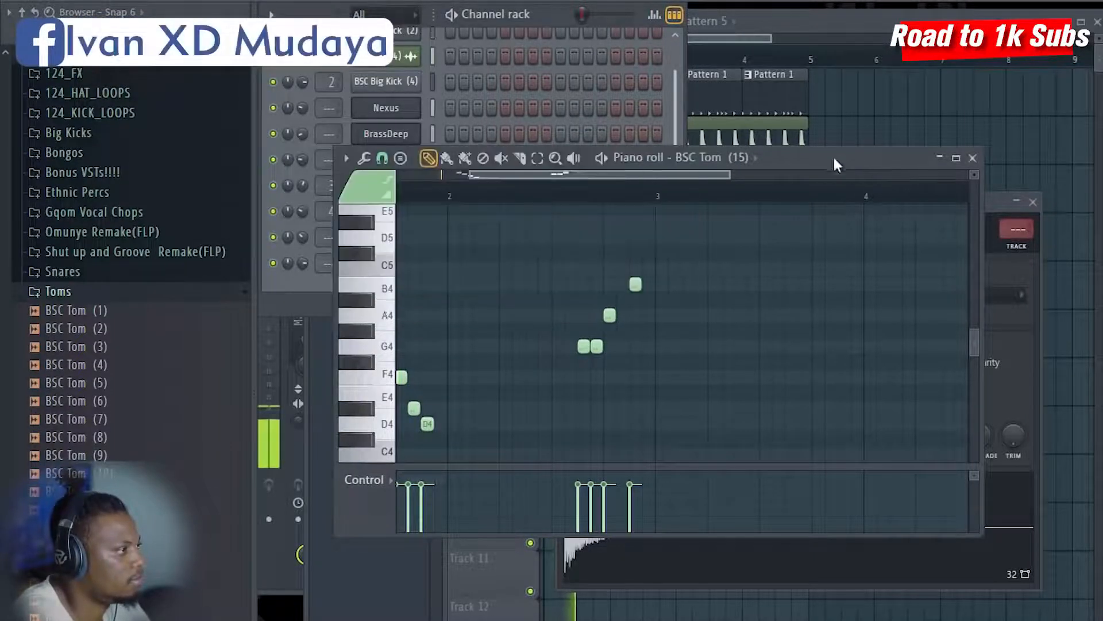
- Transpose all the BSC Tom (15) notes up five semitones so the first note is D5
drag(605, 183, 463, 199)
scroll(855, 208, down, 1)
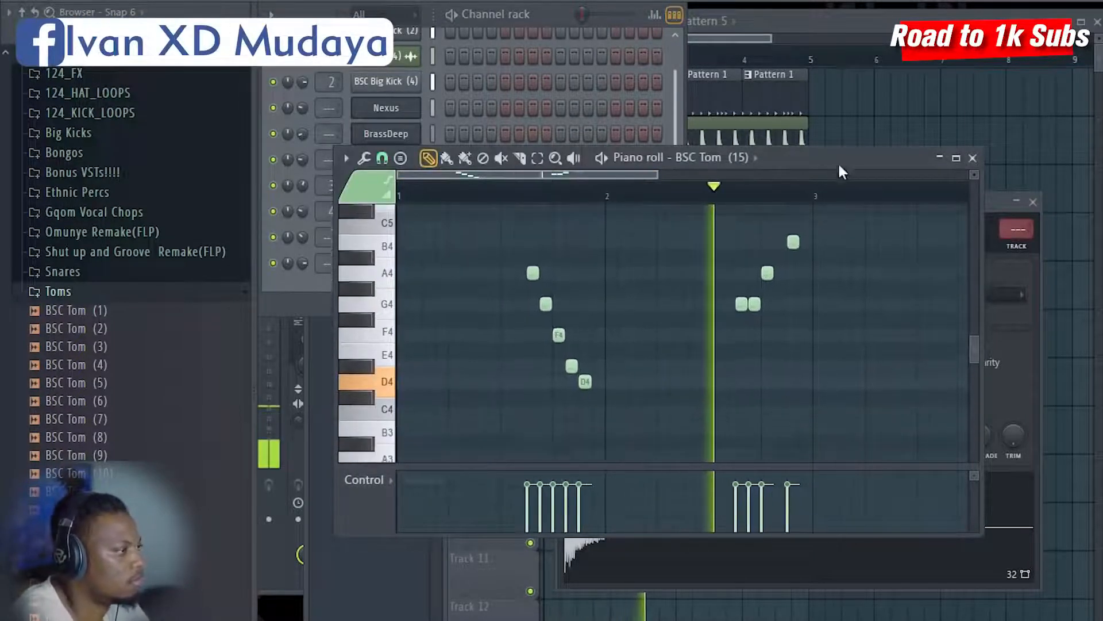
scroll(690, 322, up, 1)
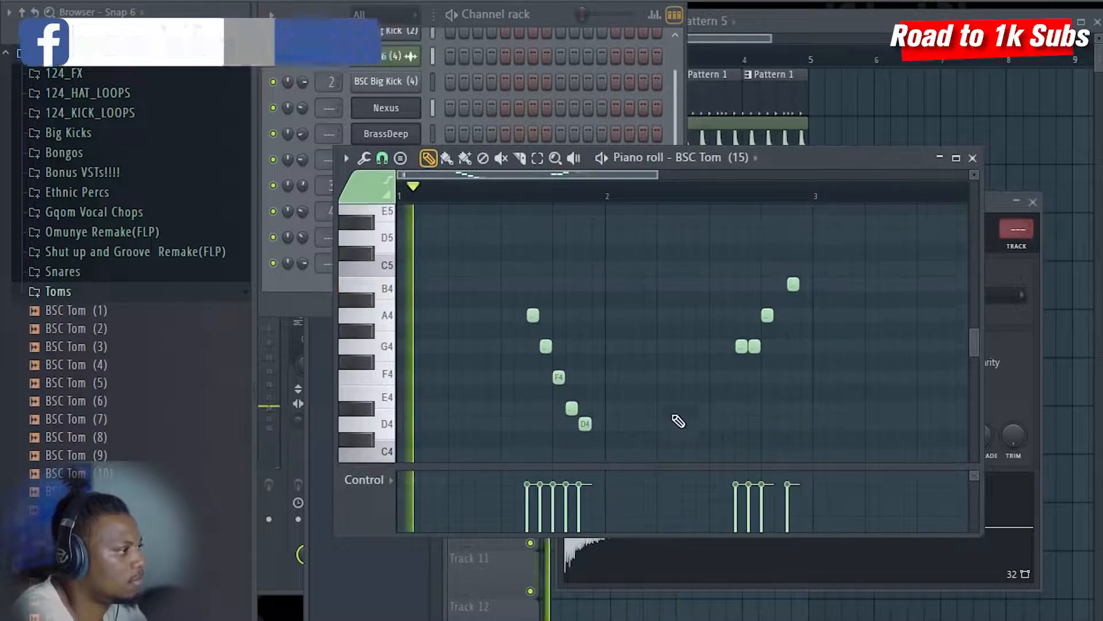
key(ctrl+a)
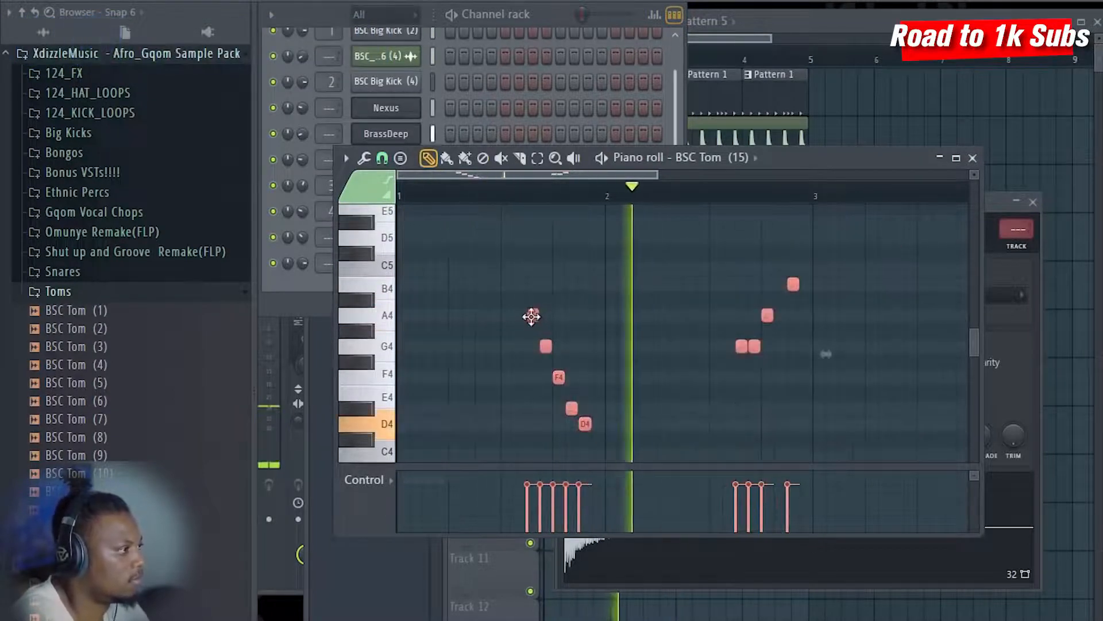
drag(531, 313, 532, 232)
scroll(574, 286, up, 2)
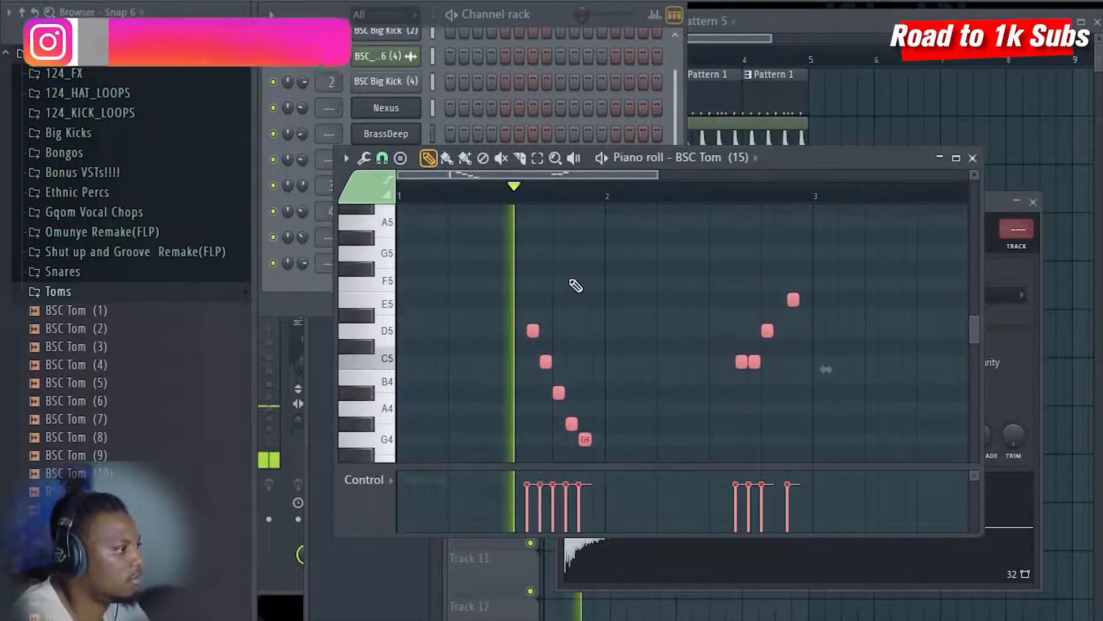
- Add a roll of four half-step E5 notes at the end of bar 3 using a finer snap, and play it
scroll(574, 285, down, 2)
scroll(689, 212, down, 1)
scroll(762, 269, up, 1)
scroll(803, 204, up, 2)
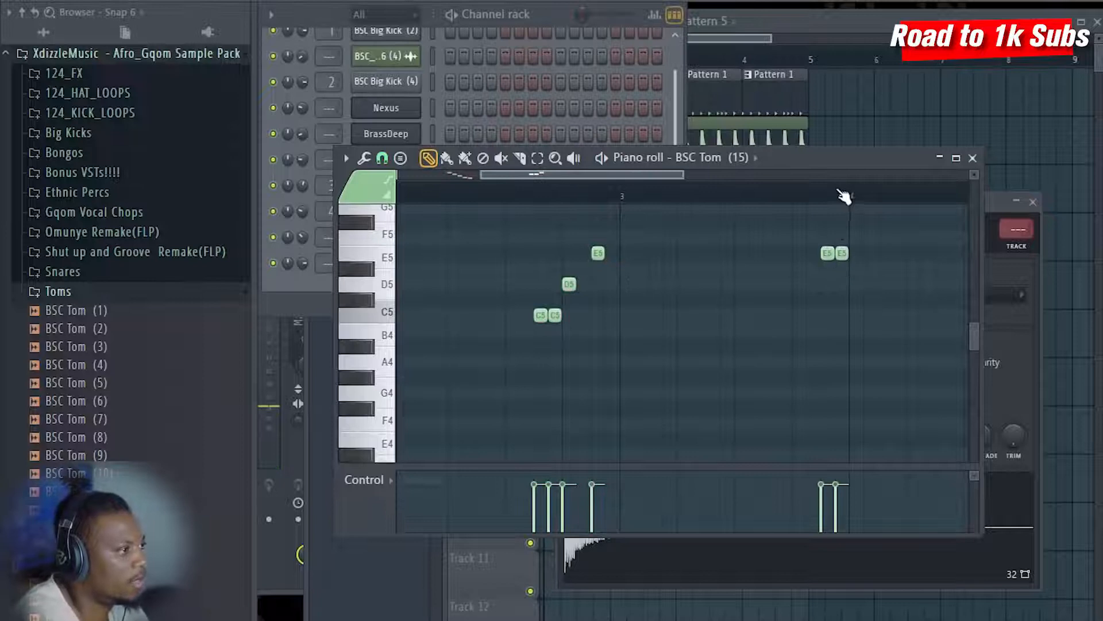
click(382, 161)
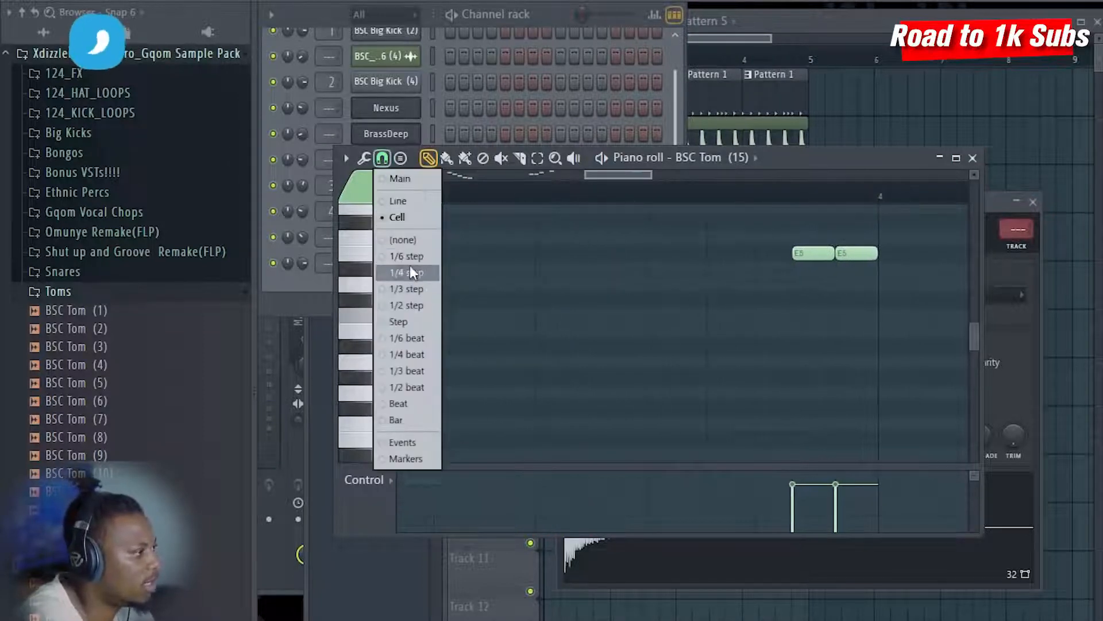
click(414, 291)
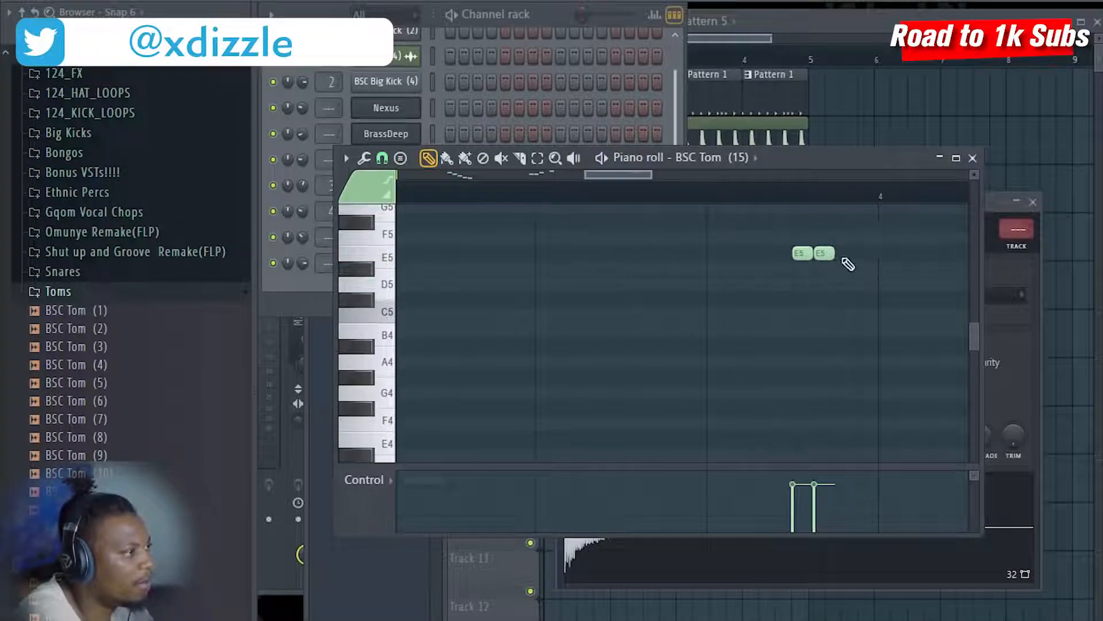
key(space)
scroll(729, 204, down, 3)
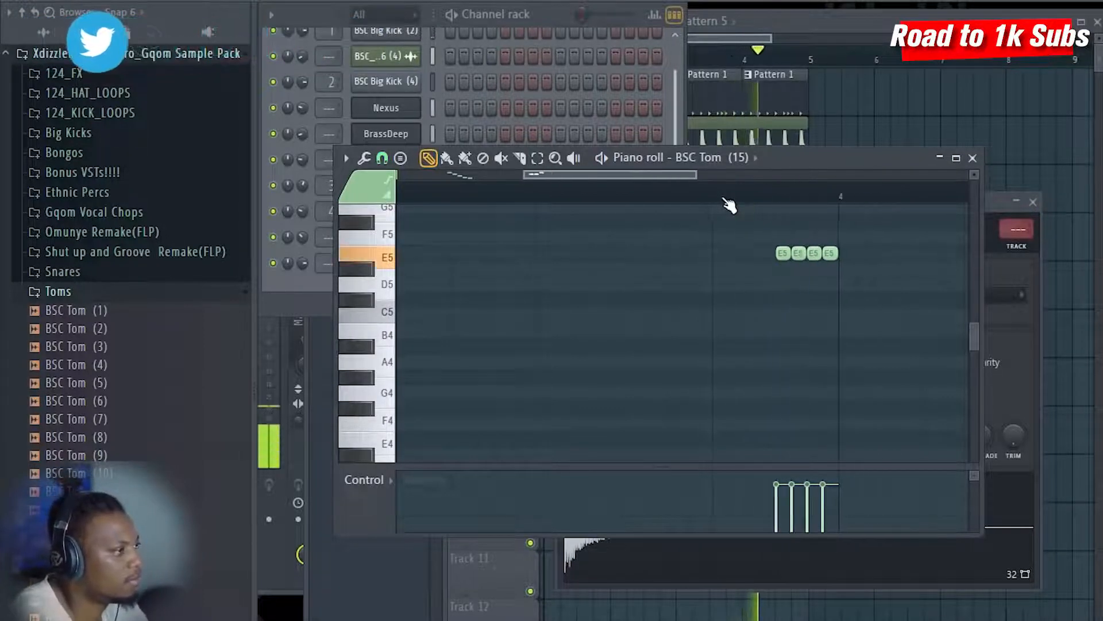
- Add two more E5 notes in the first beat of bar 4, following the roll, and play the pattern
key(space)
scroll(771, 191, up, 3)
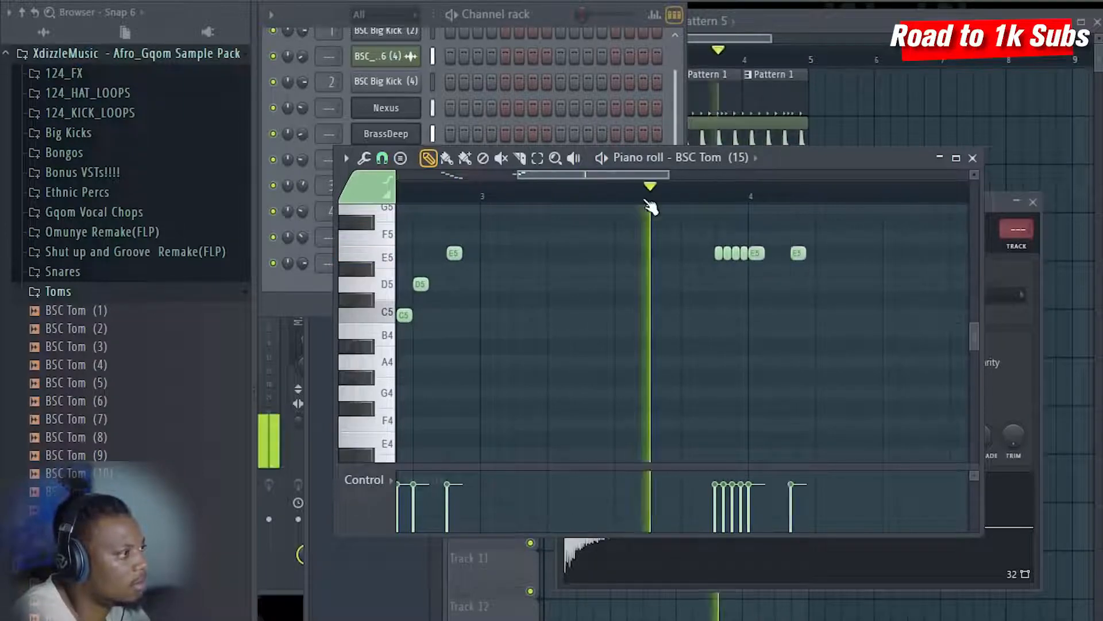
key(space)
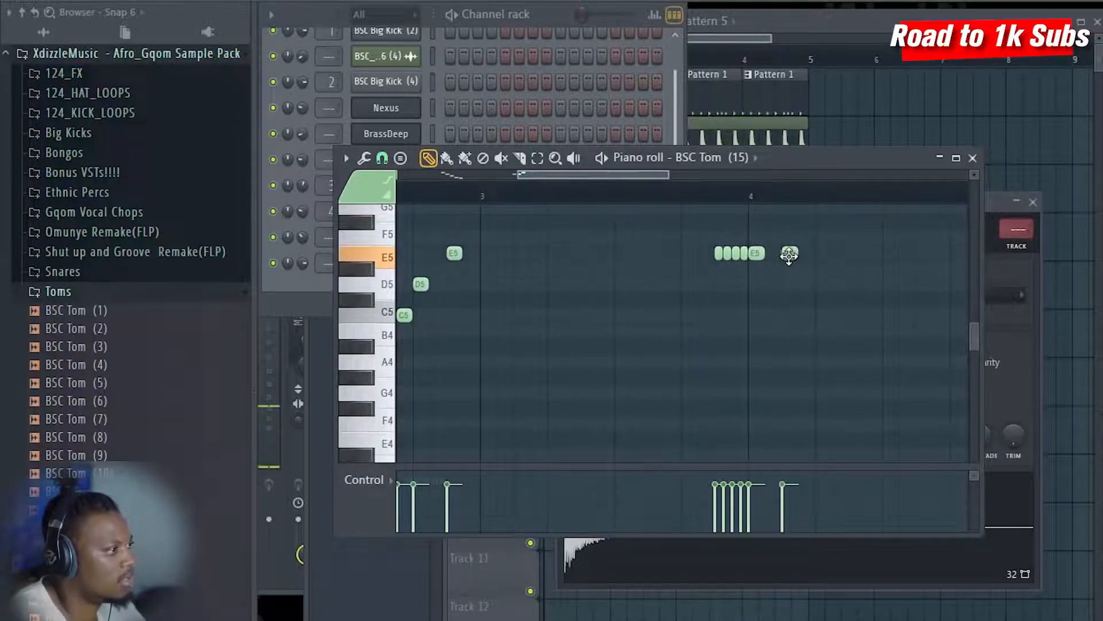
scroll(719, 201, down, 3)
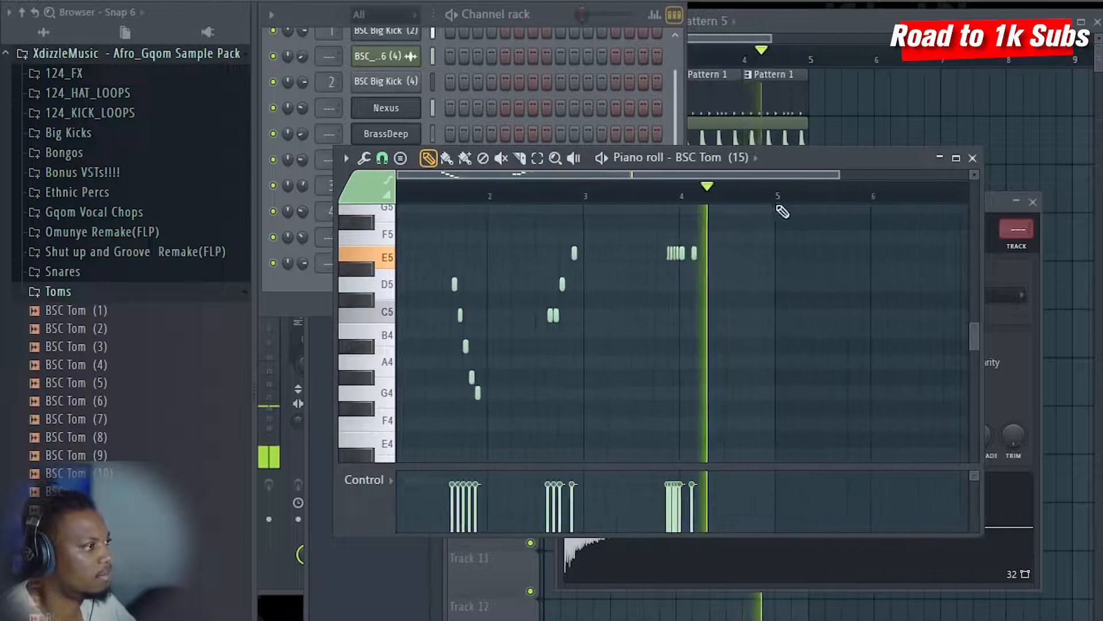
click(773, 256)
right_click(773, 254)
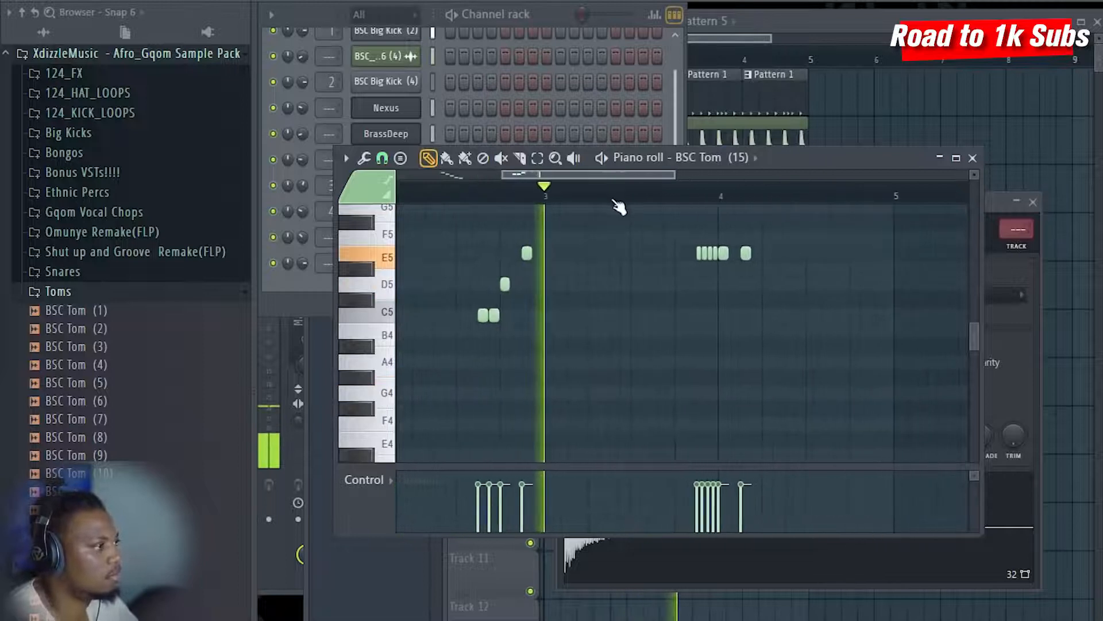
- Start a falling phrase in the second half of bar 4 with an E5 note and two half-step D5 notes
scroll(619, 207, up, 1)
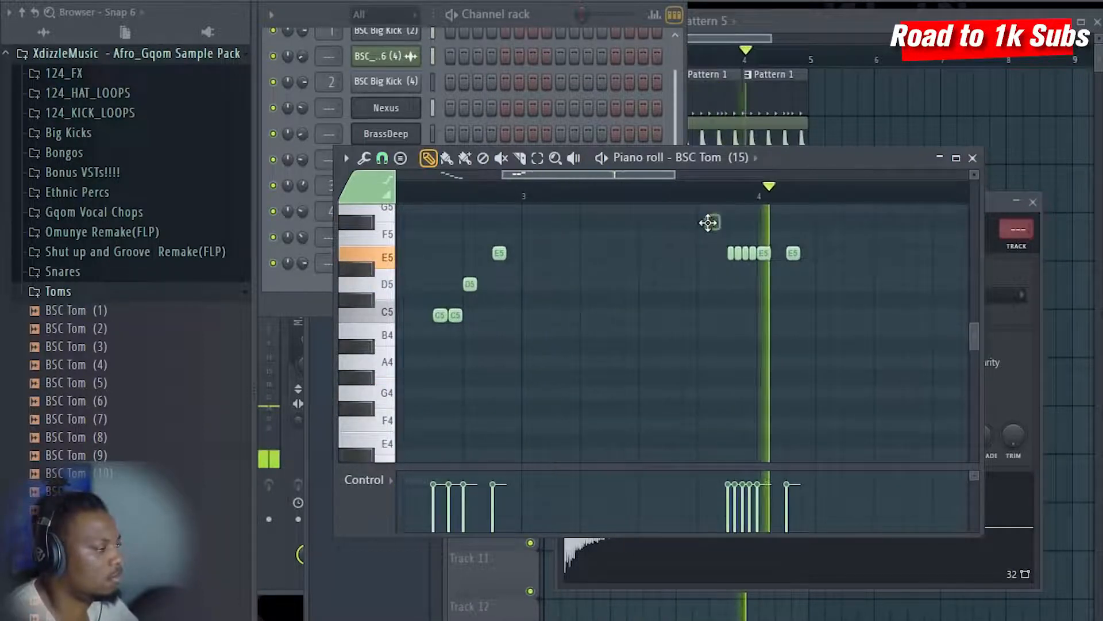
scroll(680, 197, down, 2)
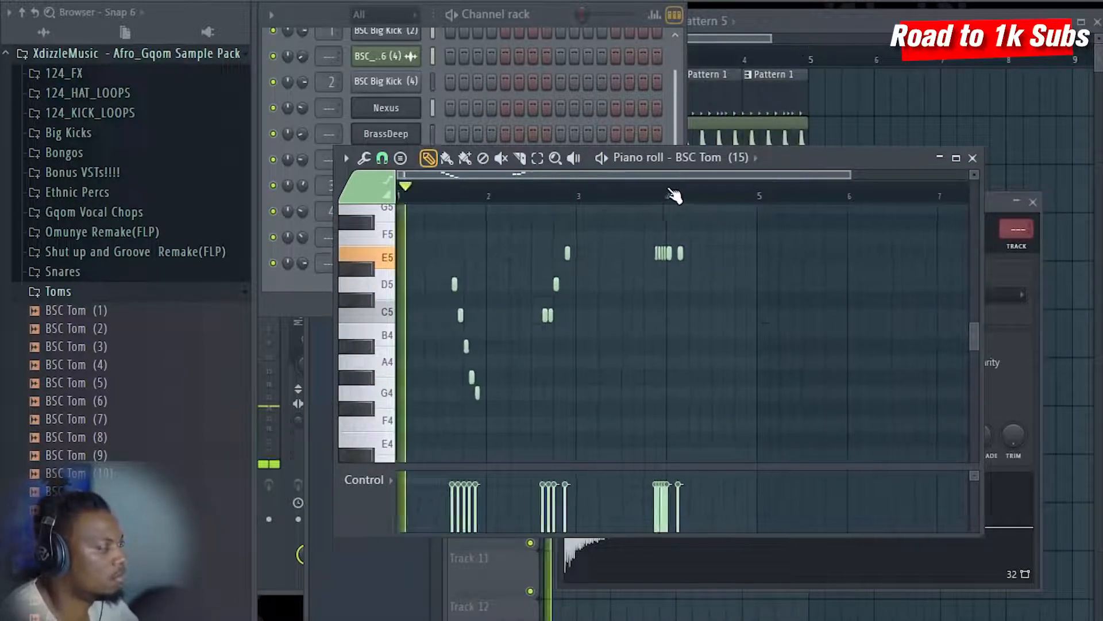
scroll(484, 202, up, 1)
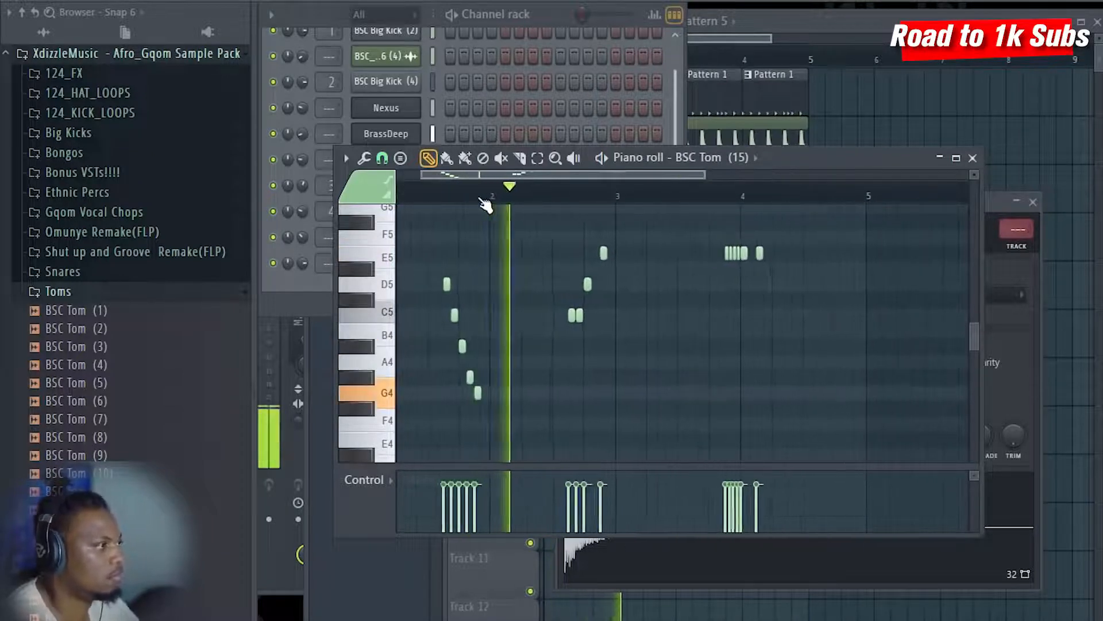
scroll(661, 197, up, 1)
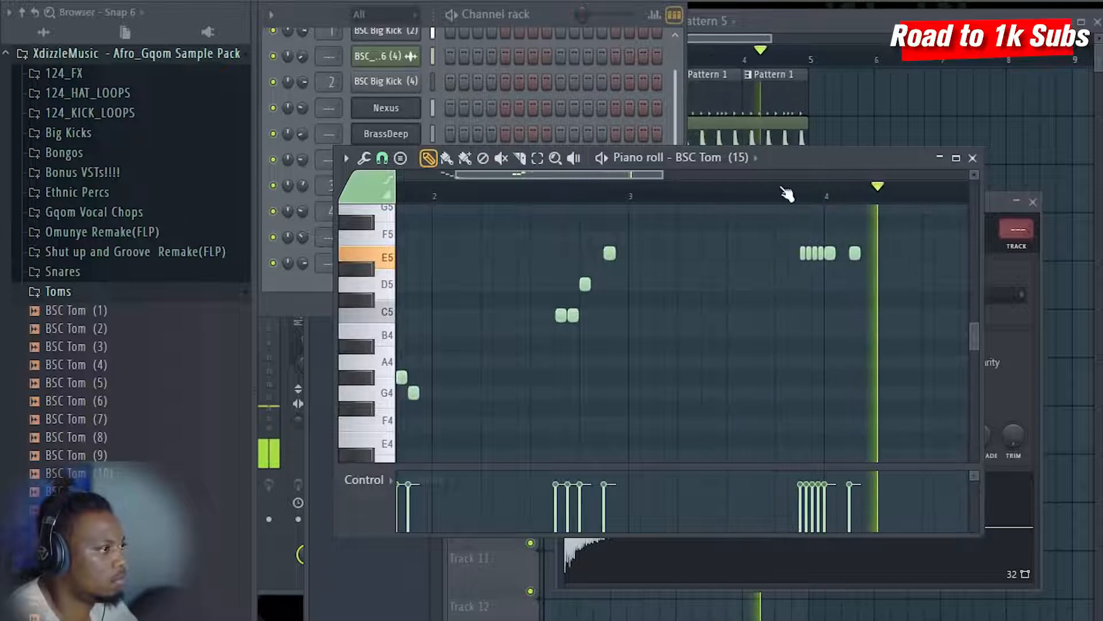
scroll(787, 194, down, 2)
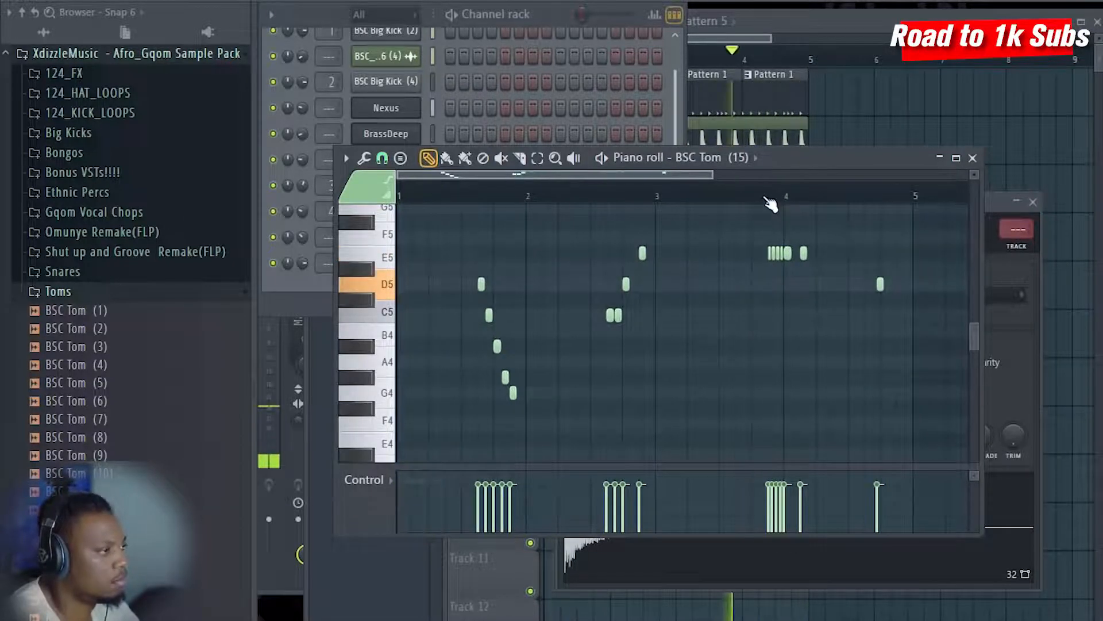
scroll(908, 203, up, 3)
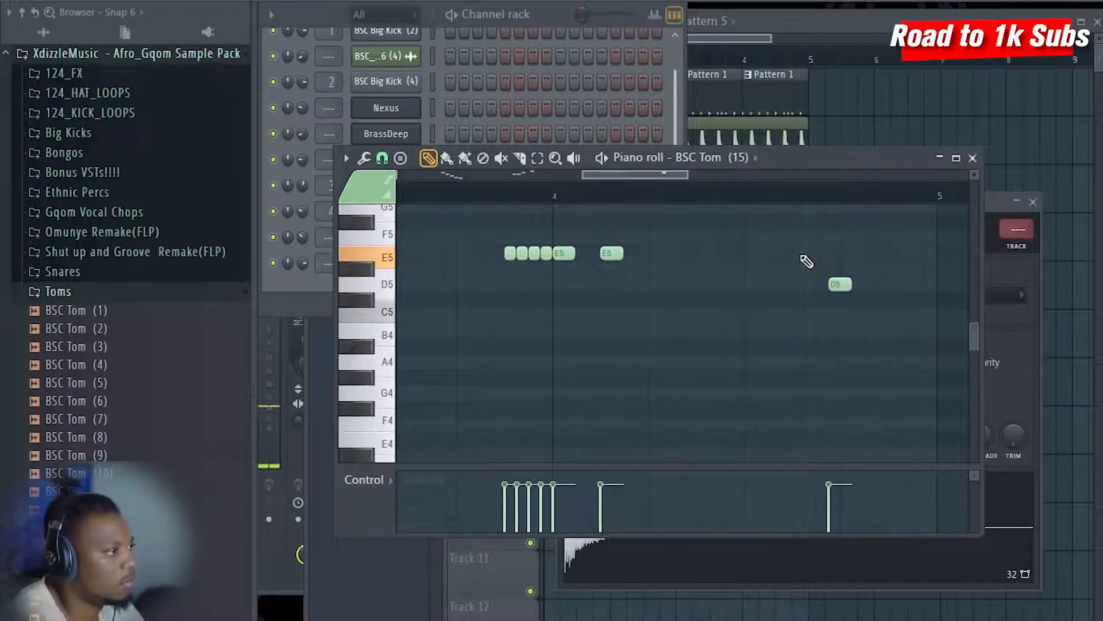
scroll(820, 207, up, 2)
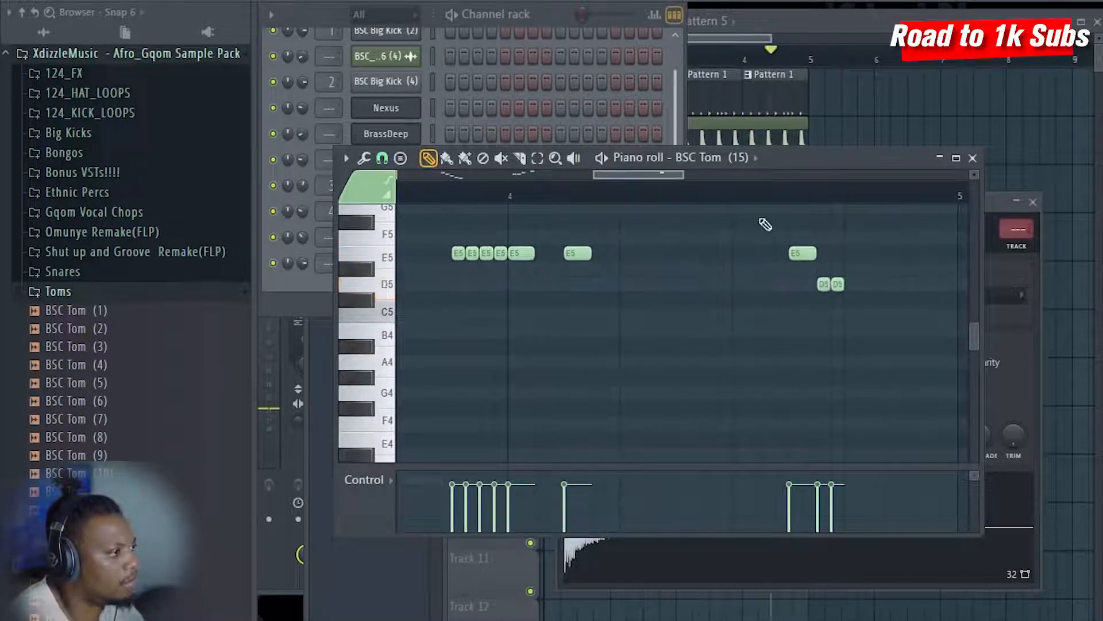
- Continue the falling phrase with B4, A4 and G4 notes at the end of bar 4 and bring the playlist forward
click(890, 331)
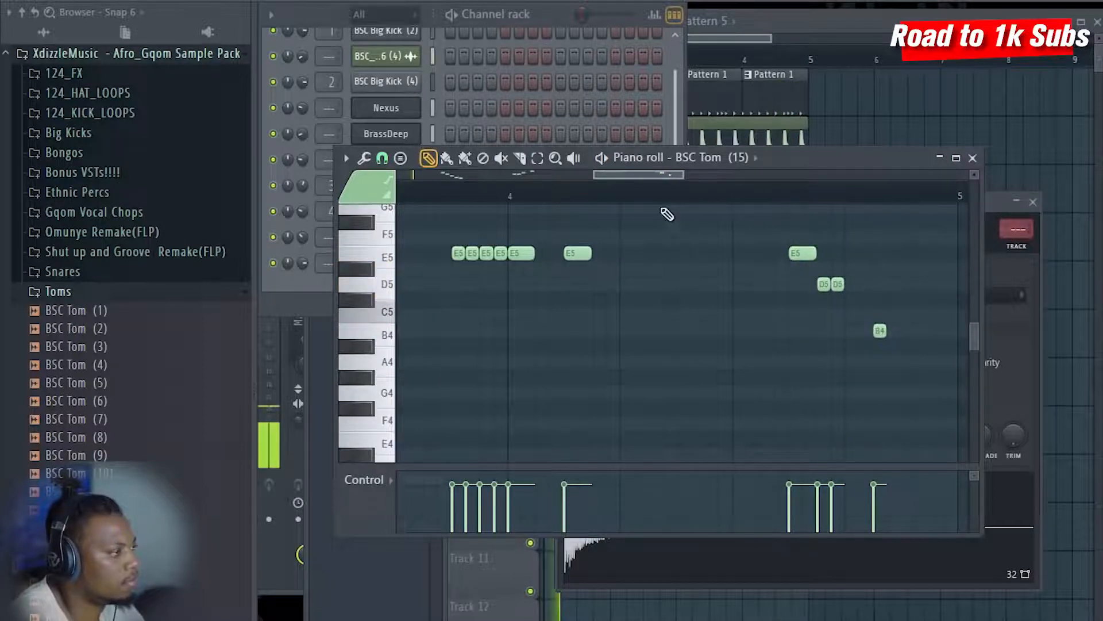
scroll(676, 174, down, 1)
drag(676, 173, 691, 174)
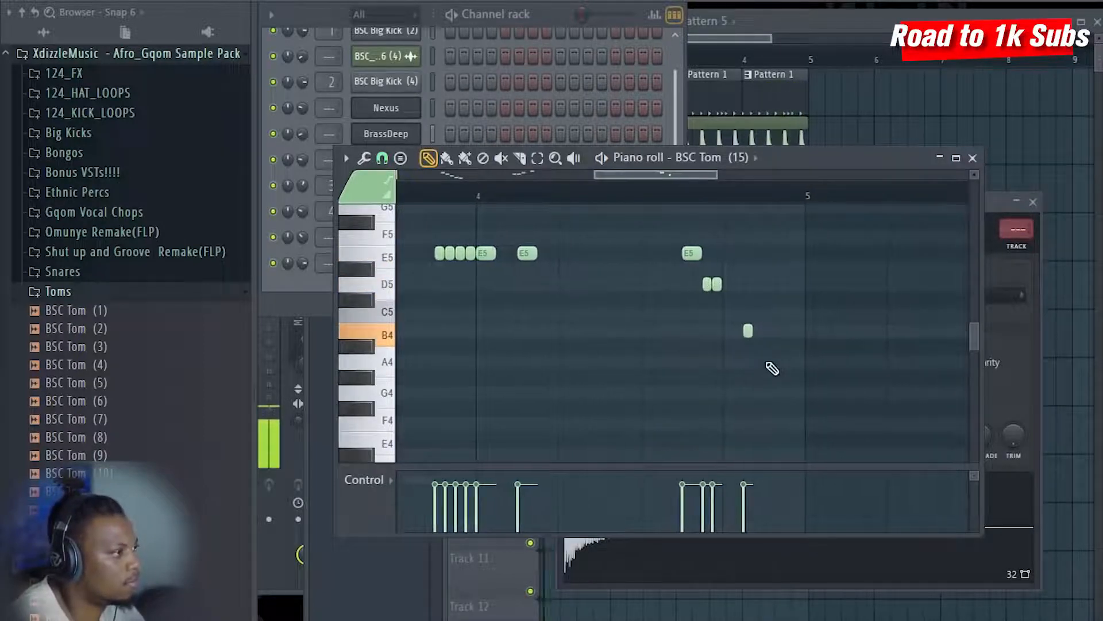
right_click(687, 223)
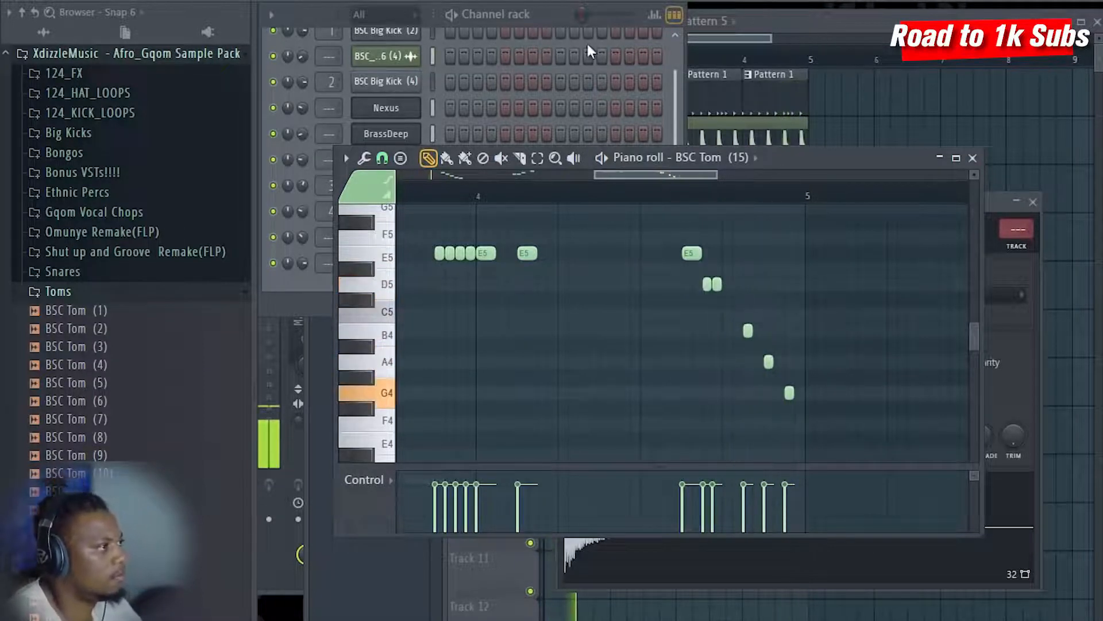
click(557, 16)
click(852, 14)
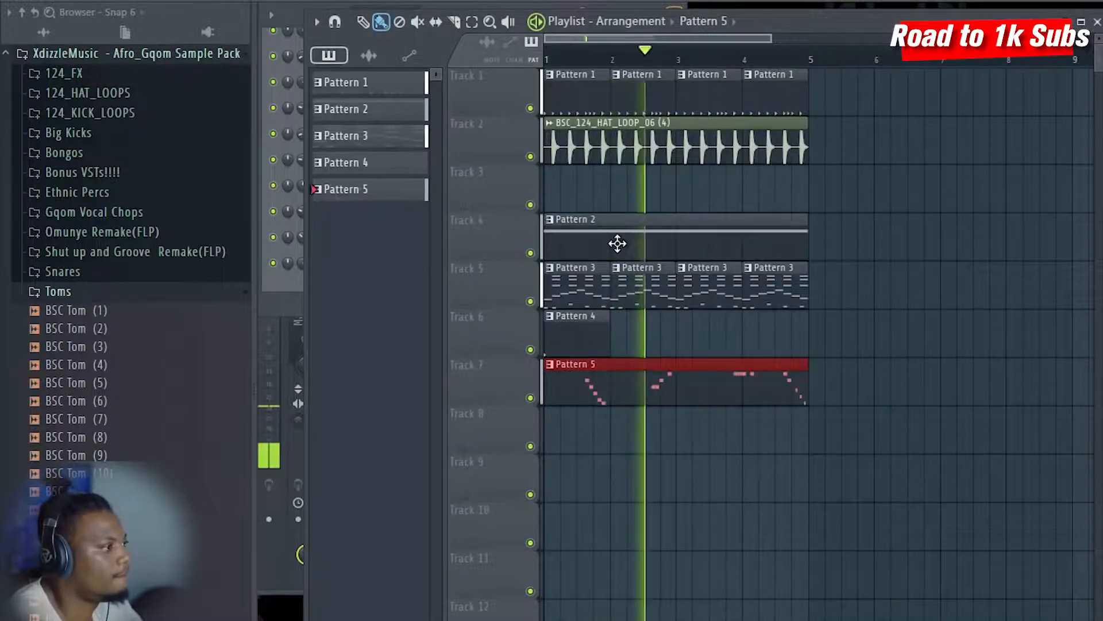
- Reshape the bar 1 tom run in Pattern 5 into a rising D5, D#5, F5, G5, A5 line and play the arrangement
double_click(591, 387)
scroll(661, 328, left, 3)
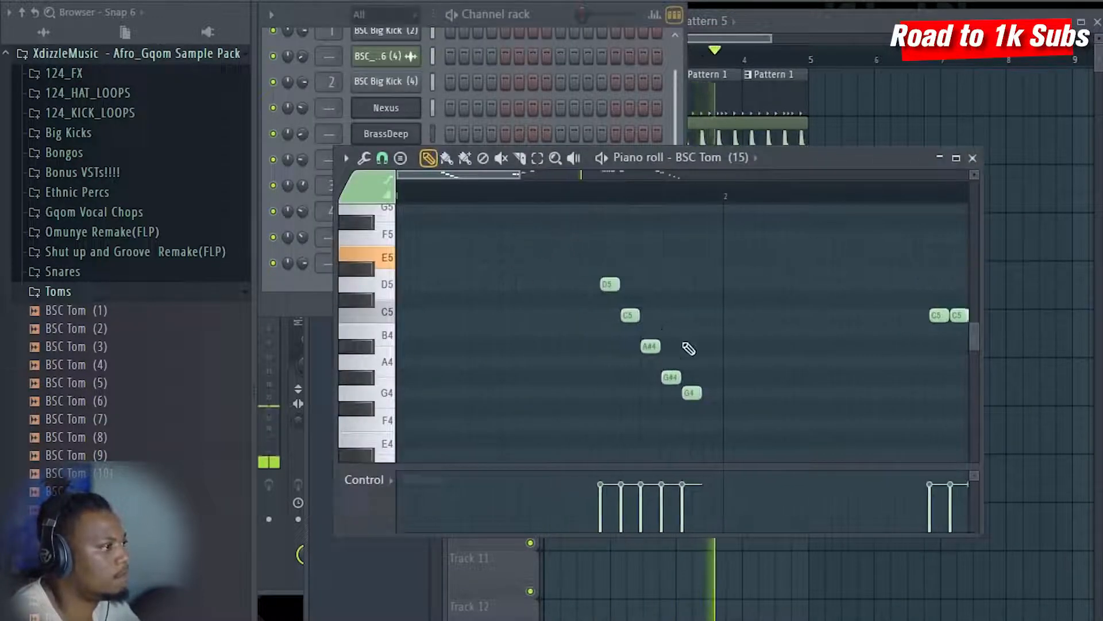
scroll(629, 356, up, 1)
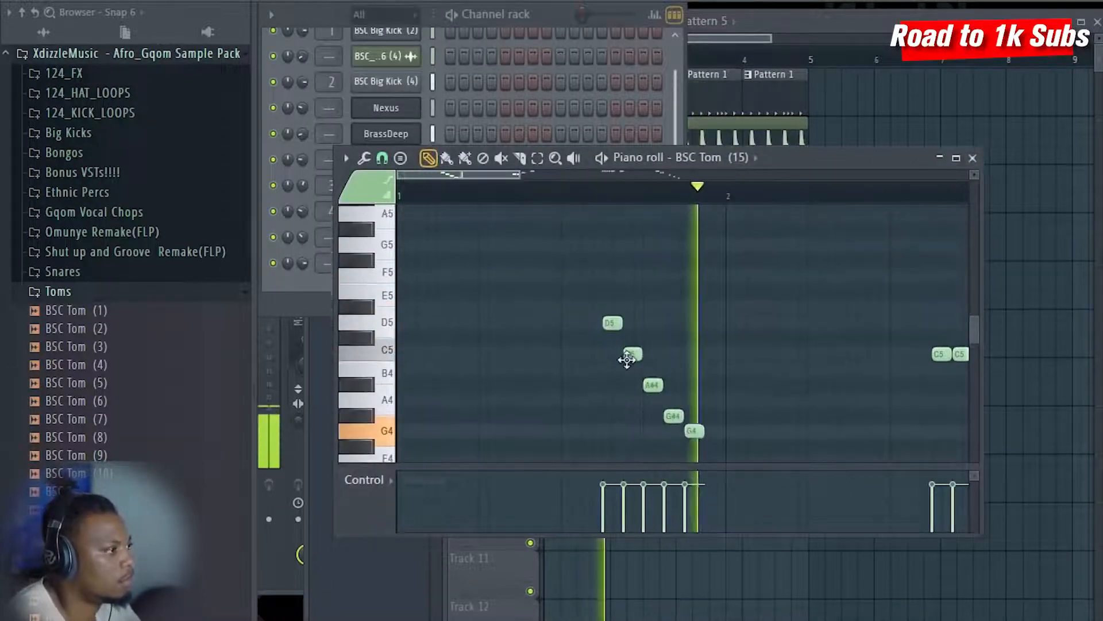
drag(736, 445, 627, 357)
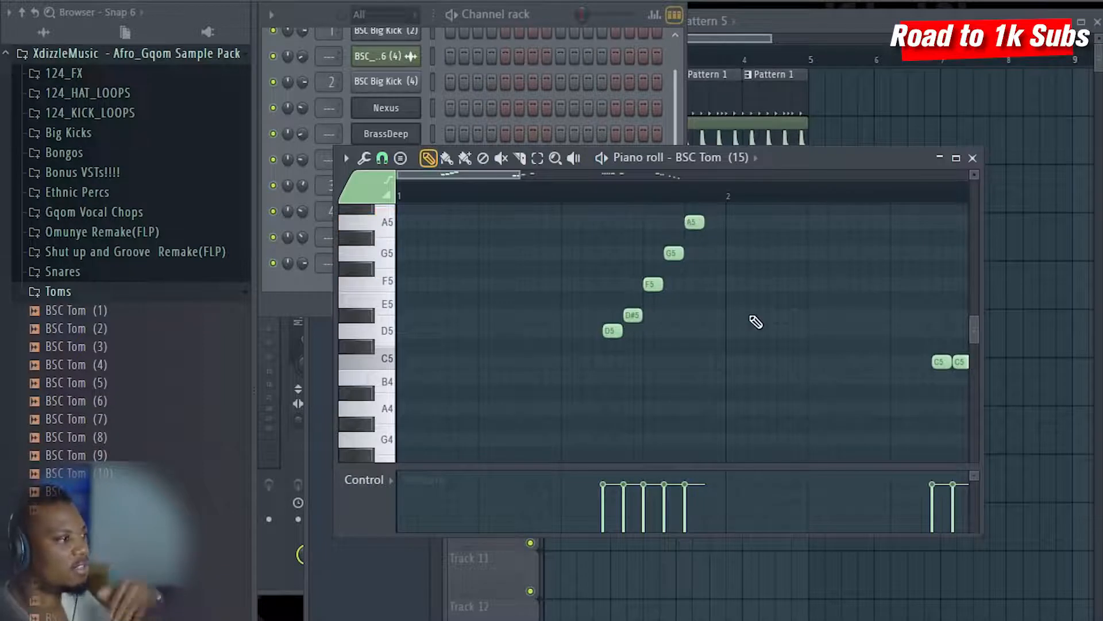
scroll(756, 322, down, 4)
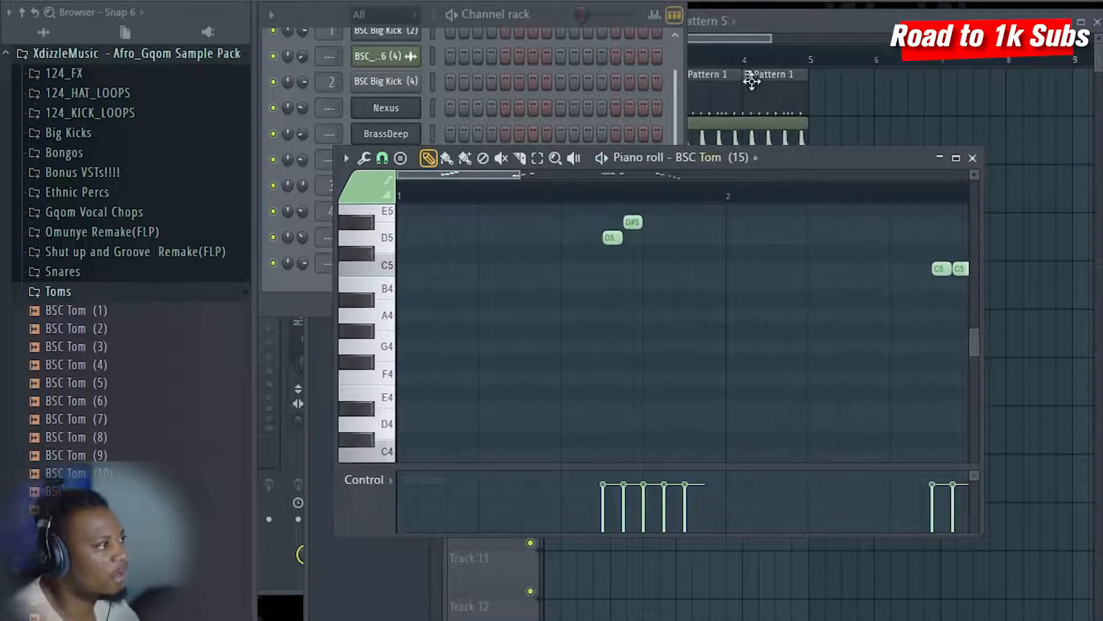
click(812, 16)
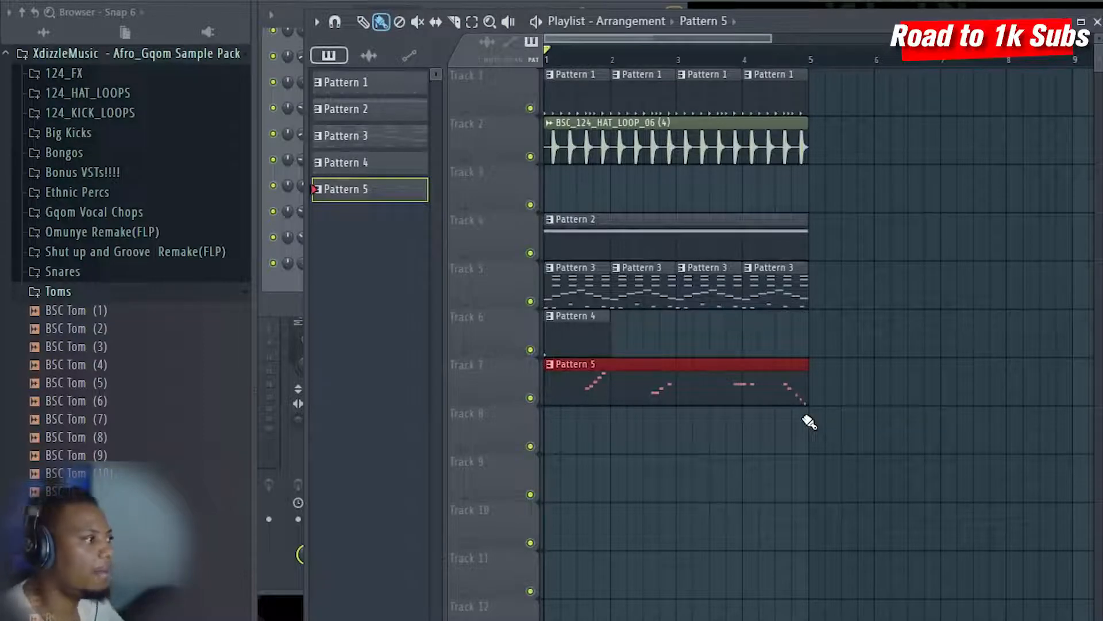
key(space)
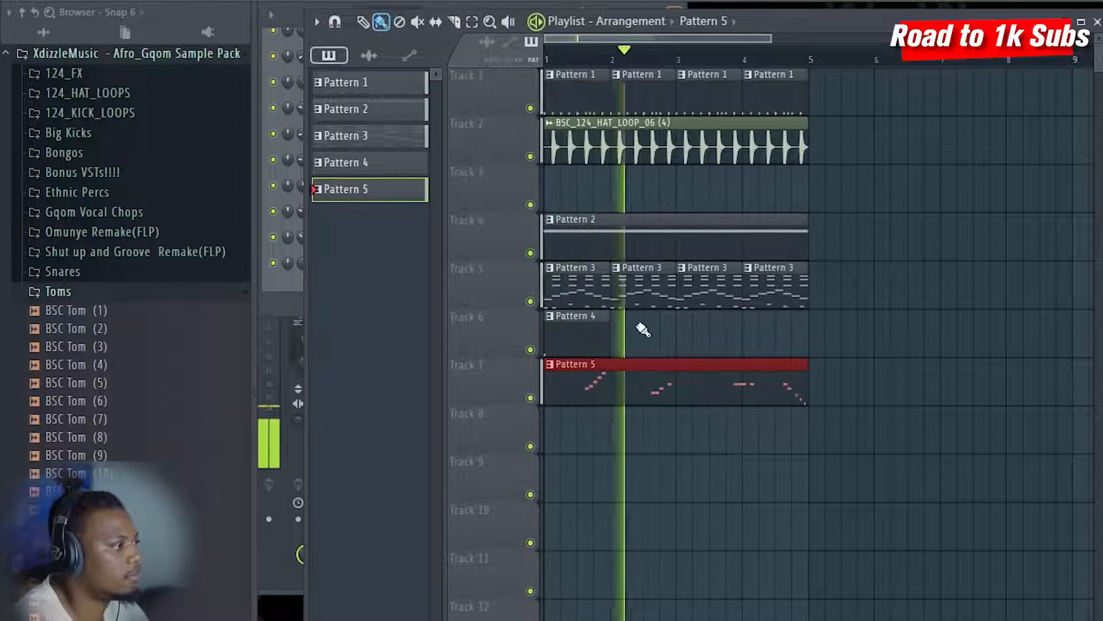
- Extend the rising run in Pattern 5 with a B5 note at the end of bar 1
double_click(591, 377)
scroll(694, 293, up, 2)
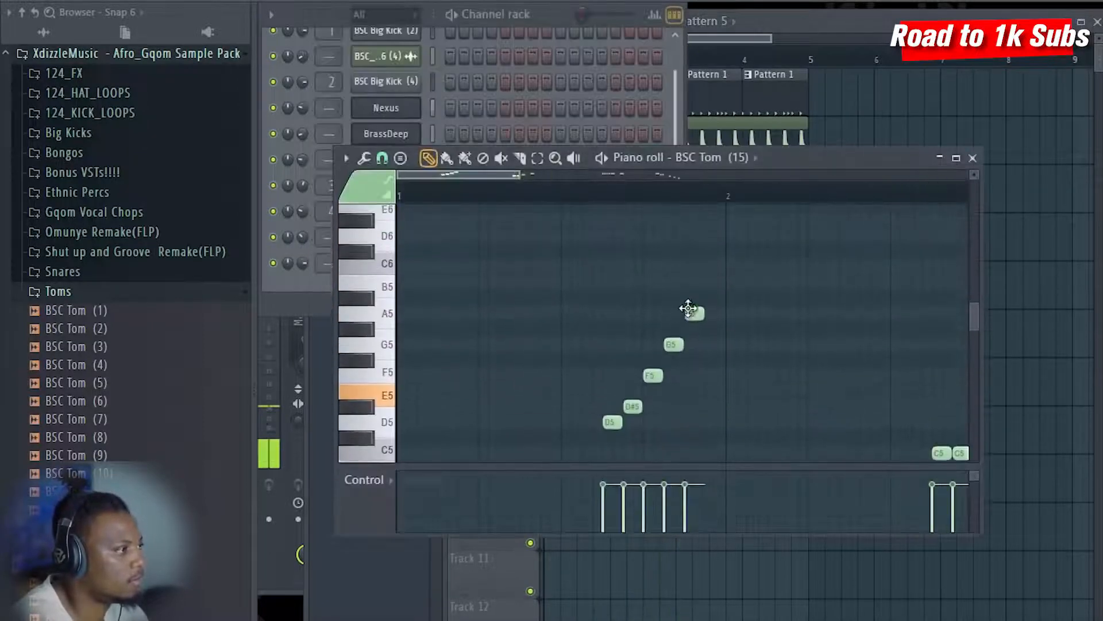
click(713, 285)
scroll(628, 197, down, 2)
scroll(742, 278, down, 2)
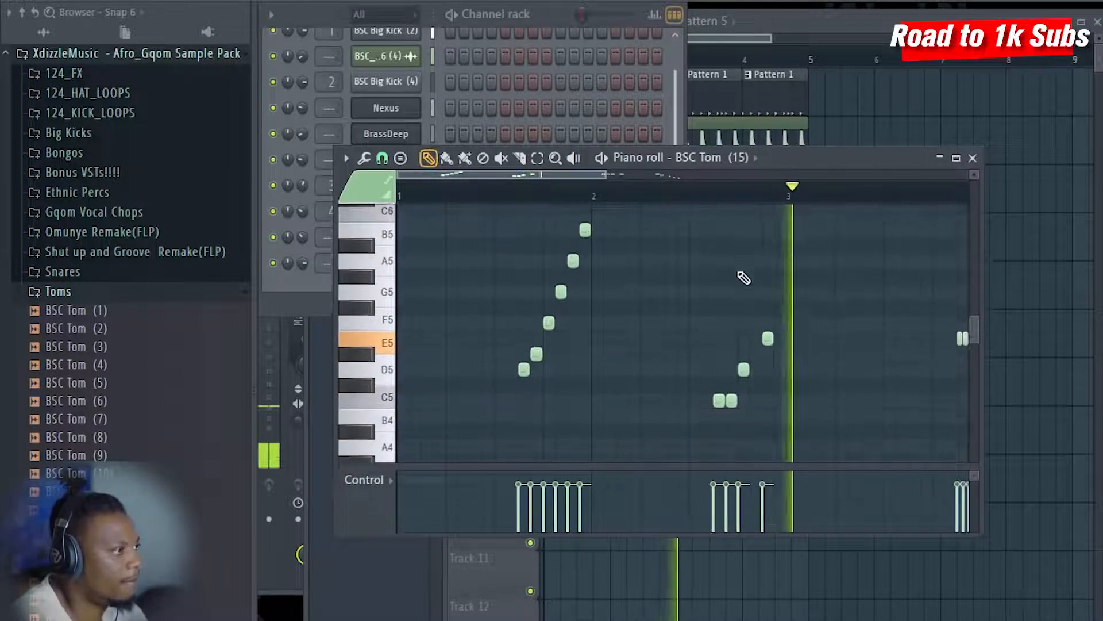
- Split the first C5 note of the bar 2 phrase into two half-step C5 notes and listen to it in the arrangement
scroll(747, 200, up, 4)
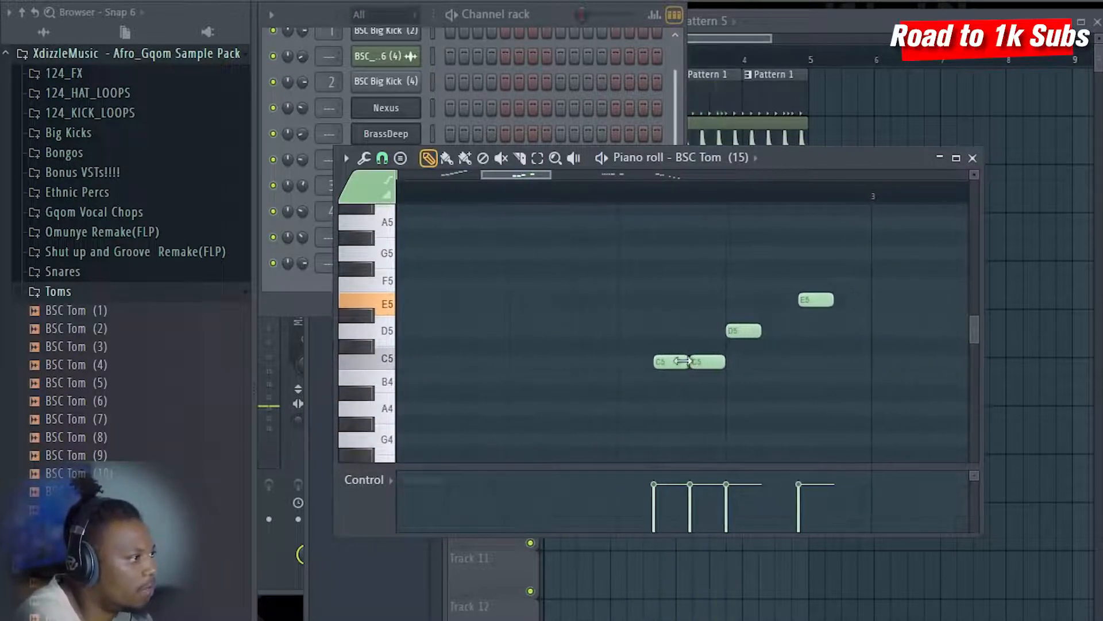
key(space)
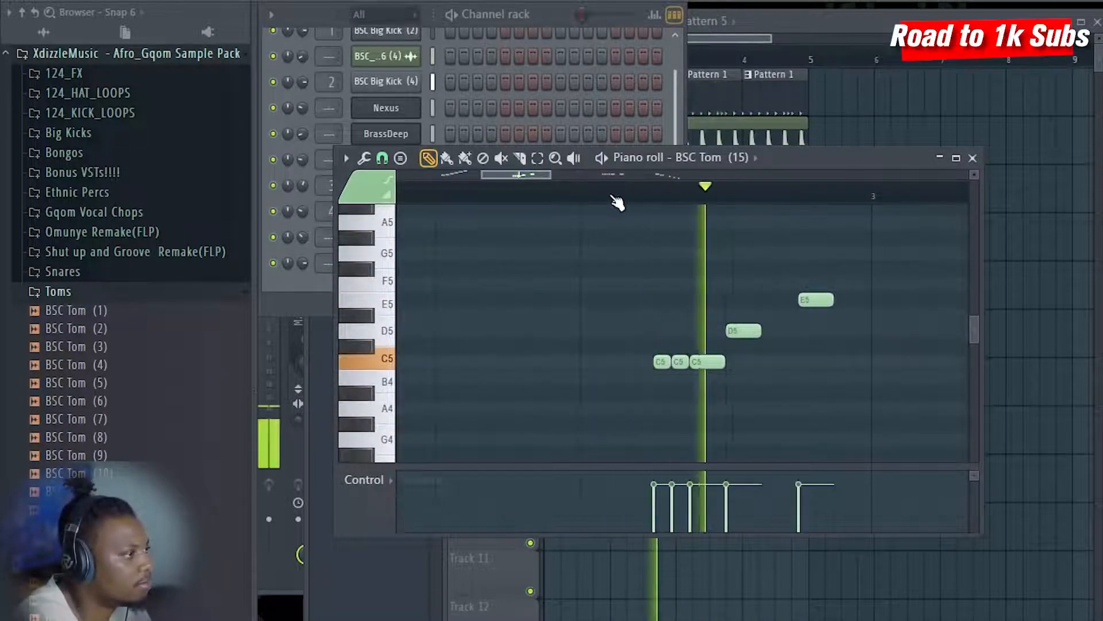
scroll(615, 198, down, 3)
scroll(617, 199, down, 2)
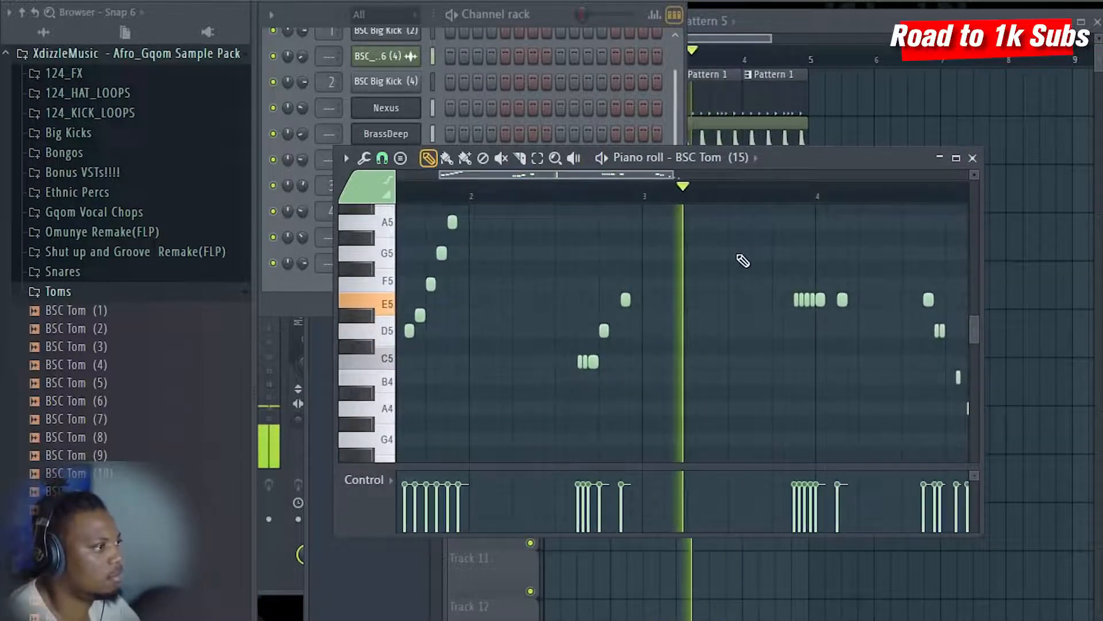
scroll(733, 197, up, 2)
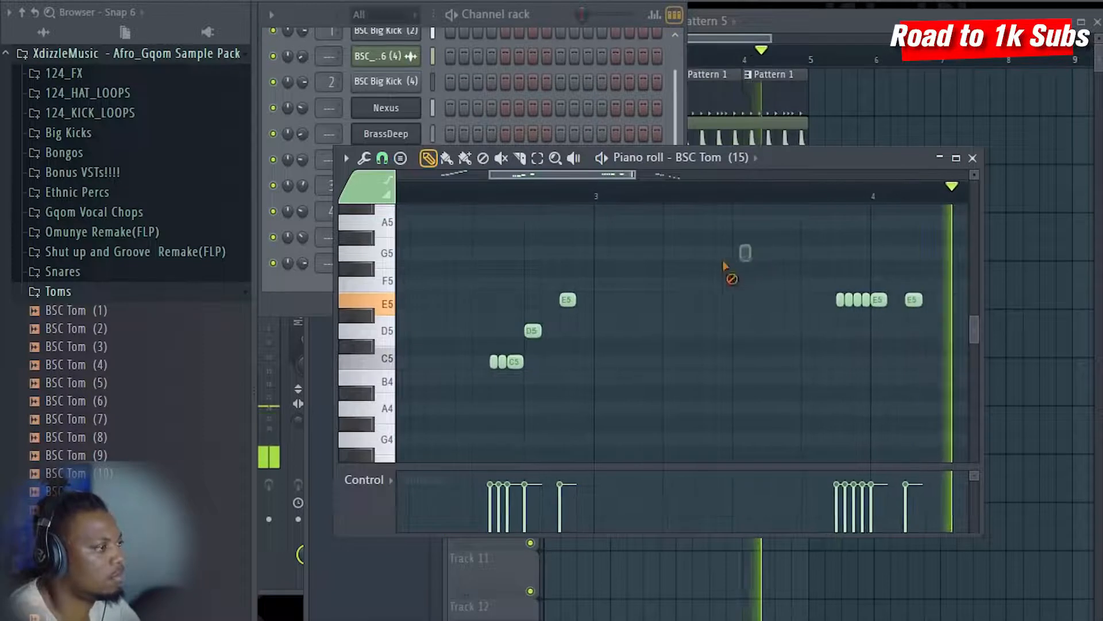
scroll(653, 202, down, 4)
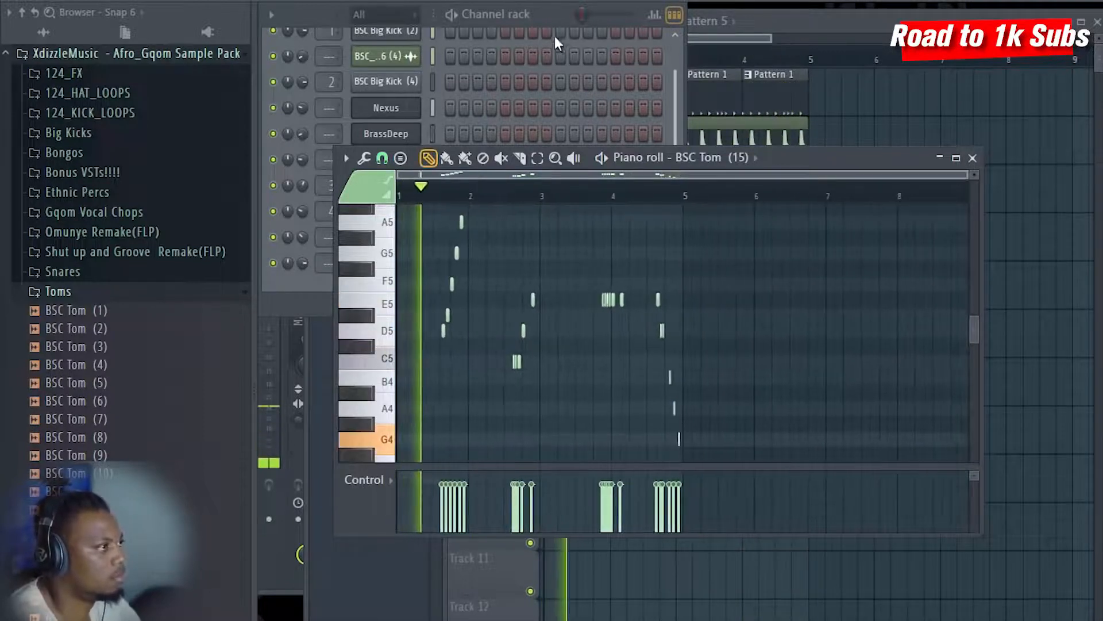
click(553, 18)
click(793, 17)
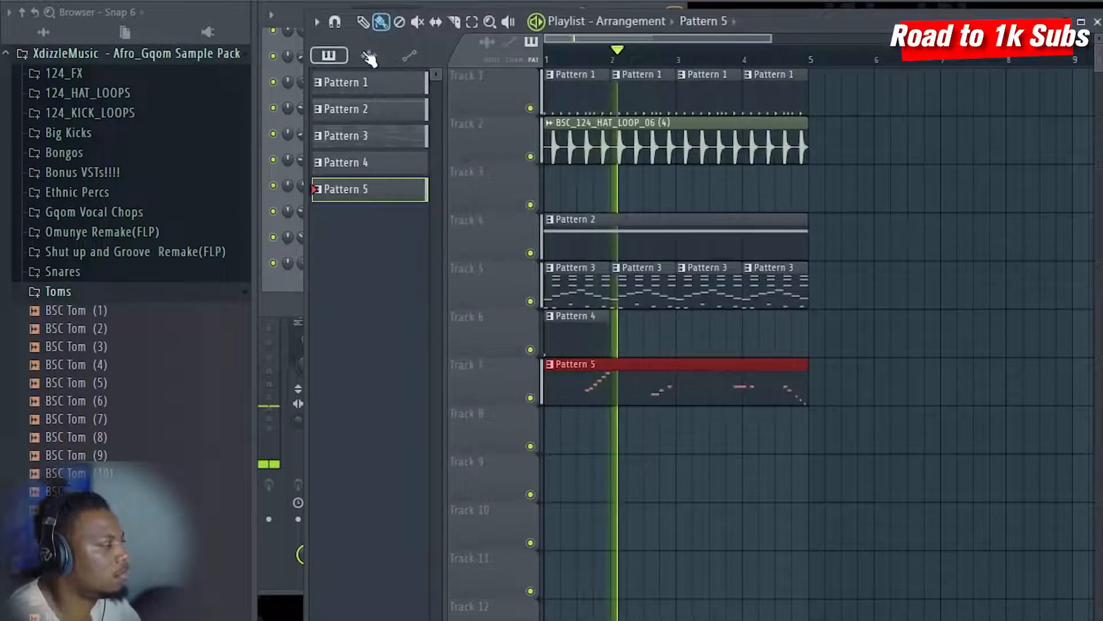
click(280, 15)
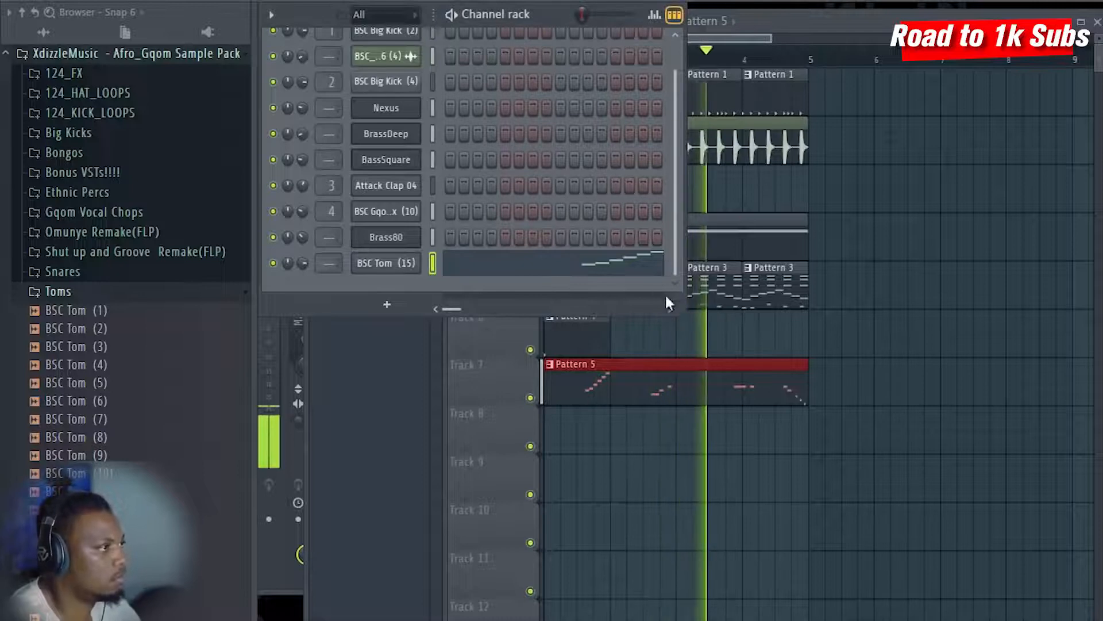
click(827, 17)
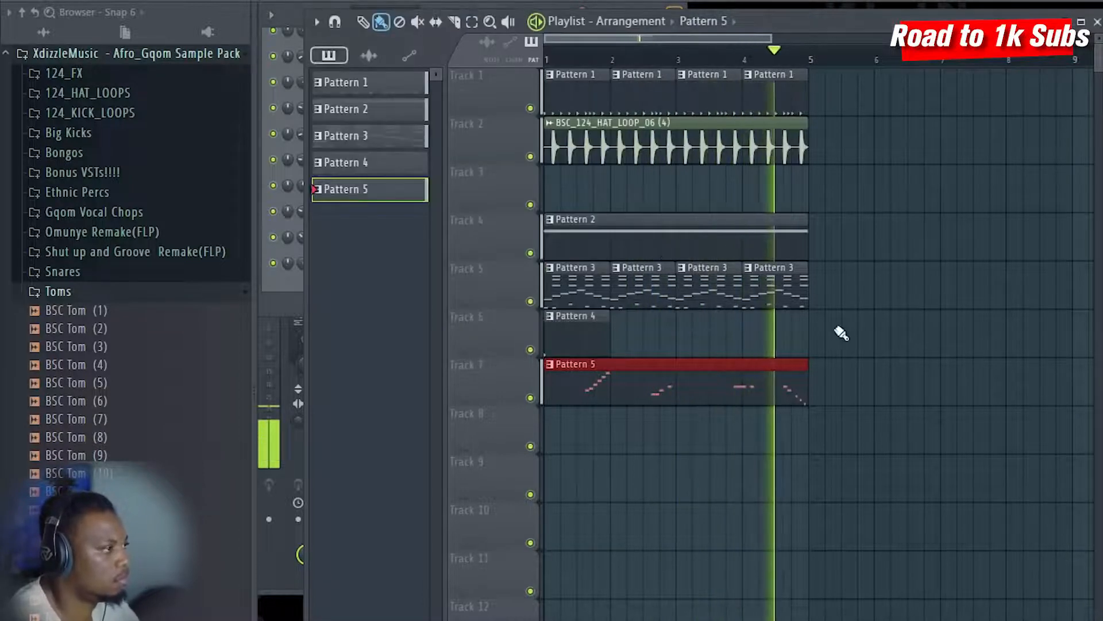
- Stop playback, duplicate all four bars of playlist clips to bars 5–8, and delete the duplicated Pattern 4 clip at bar 5
key(space)
drag(878, 452, 428, 43)
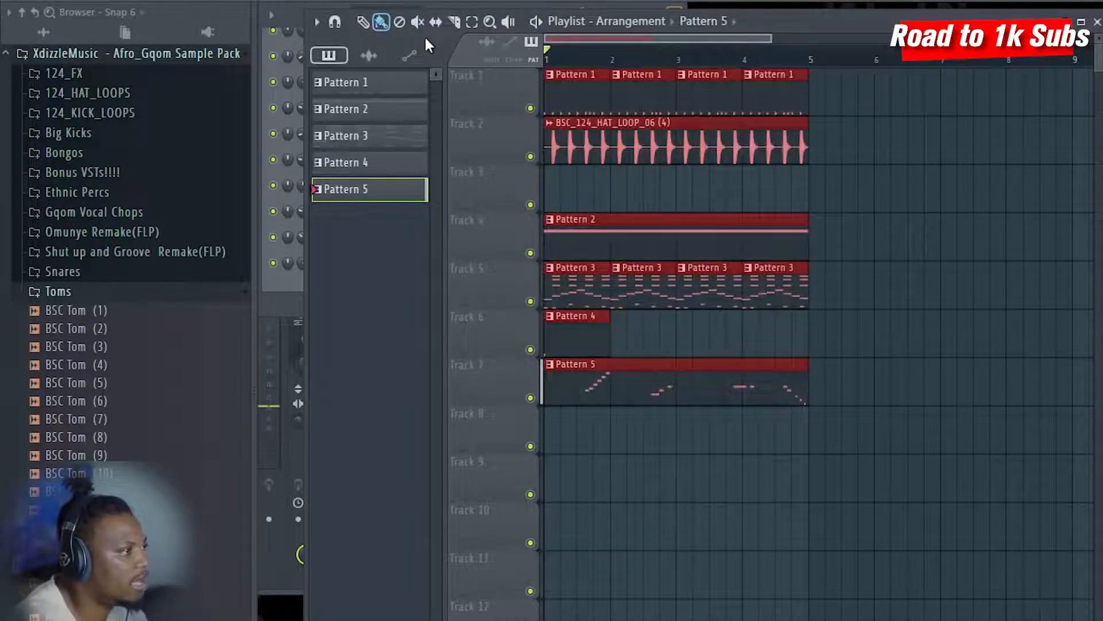
key(ctrl+b)
scroll(680, 65, down, 3)
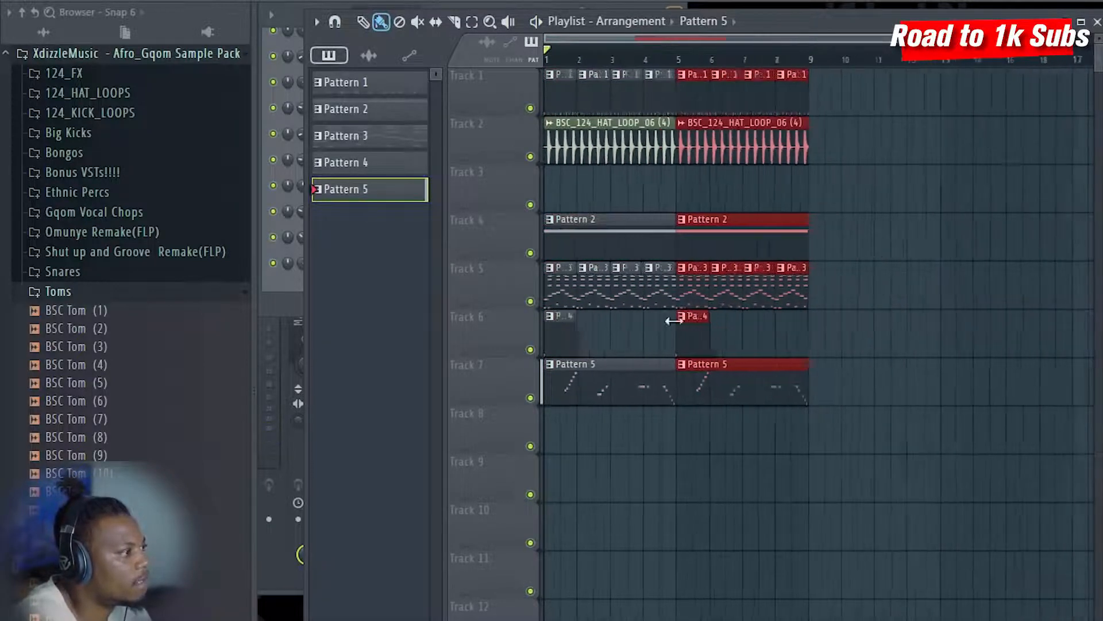
right_click(677, 329)
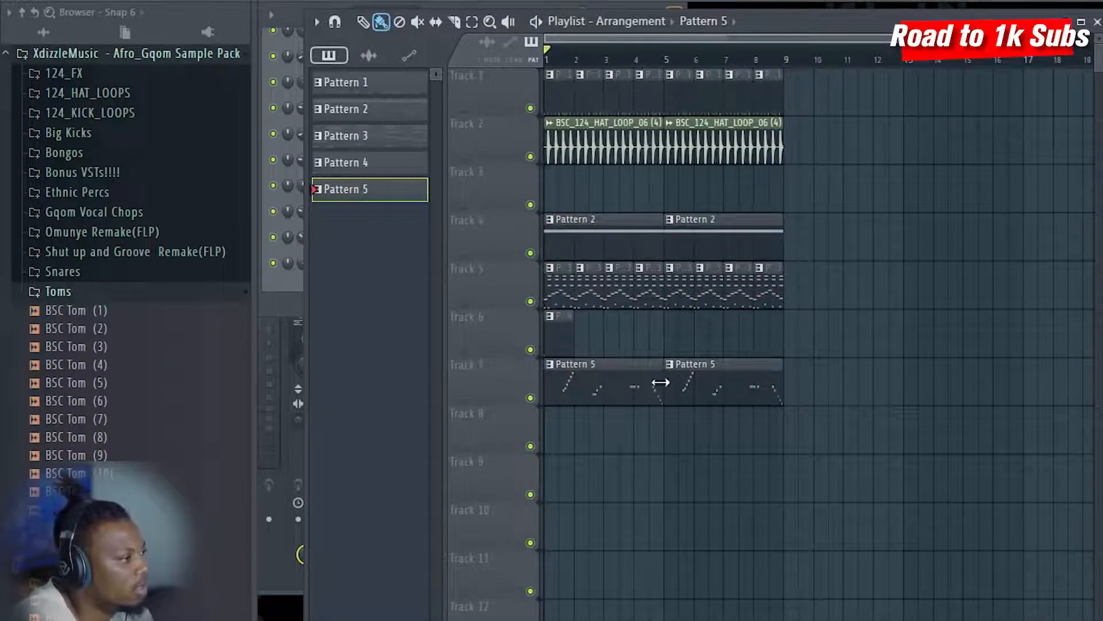
- Make the first Pattern 5 clip on Track 7 unique, open its BSC Tom (15) notes and play the arrangement
click(551, 367)
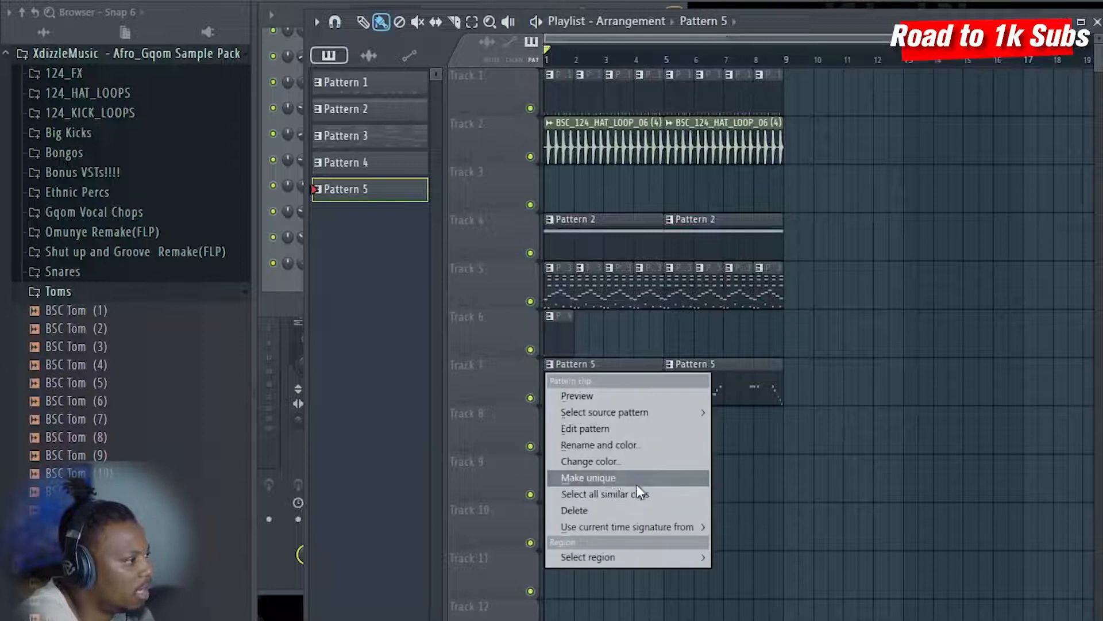
click(614, 478)
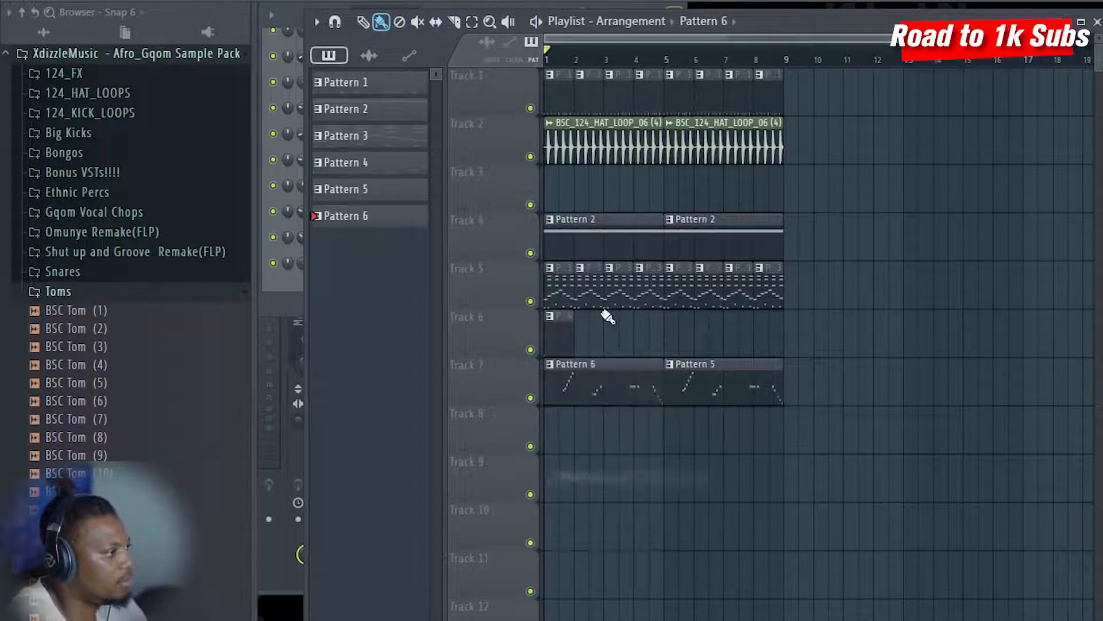
double_click(592, 380)
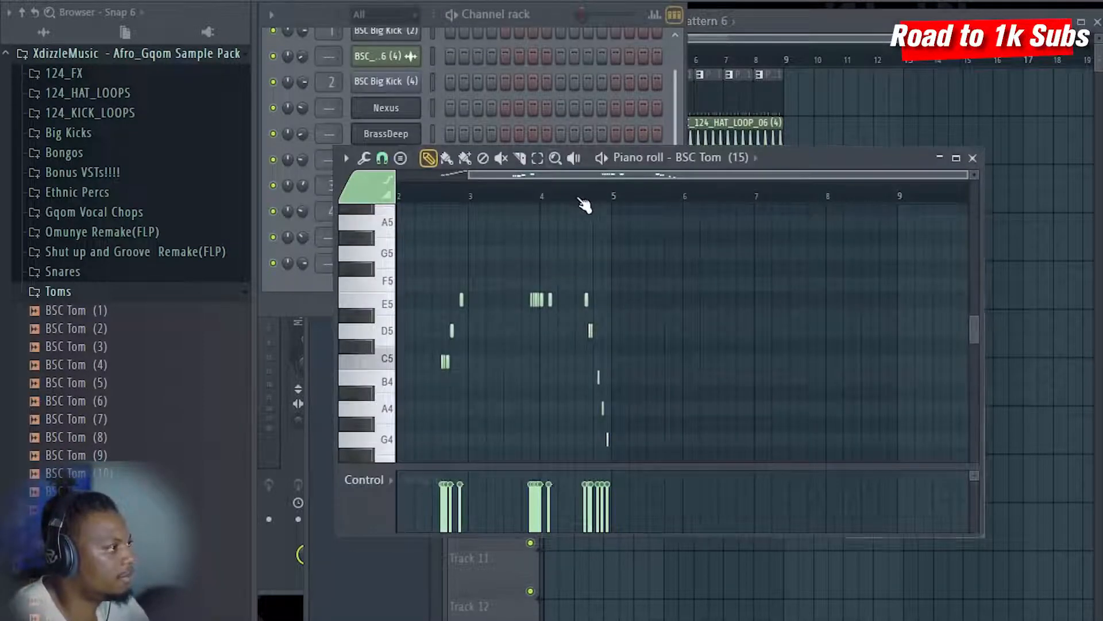
key(space)
scroll(581, 189, up, 2)
drag(525, 176, 397, 181)
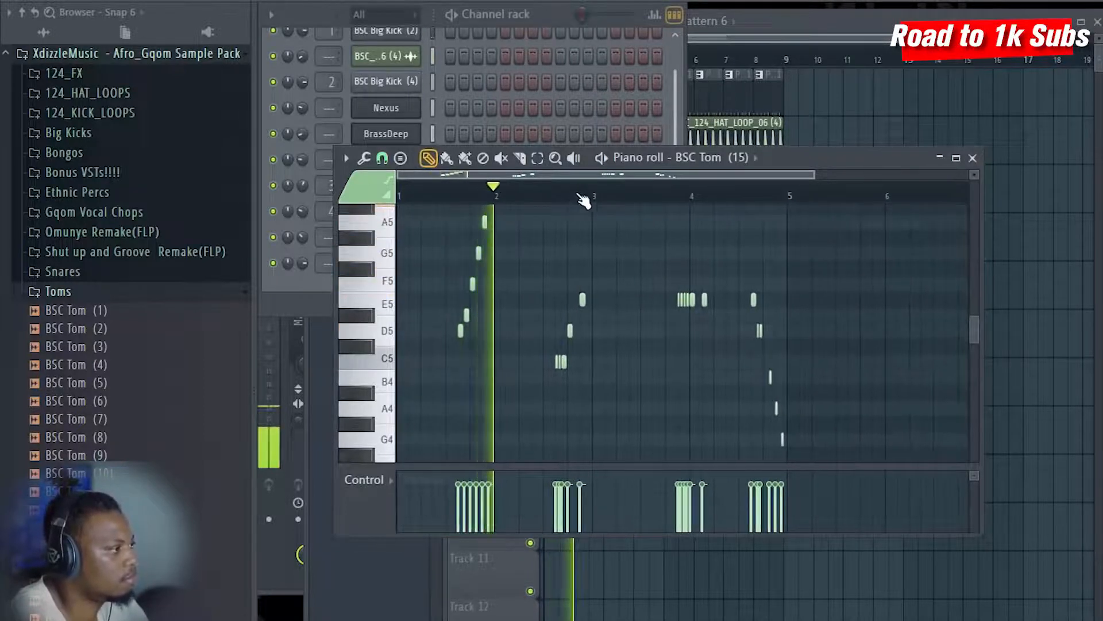
- Replace the D5 and E5 notes closing the bar 2 phrase with a short C5 note near the bar's end and listen
scroll(584, 200, up, 2)
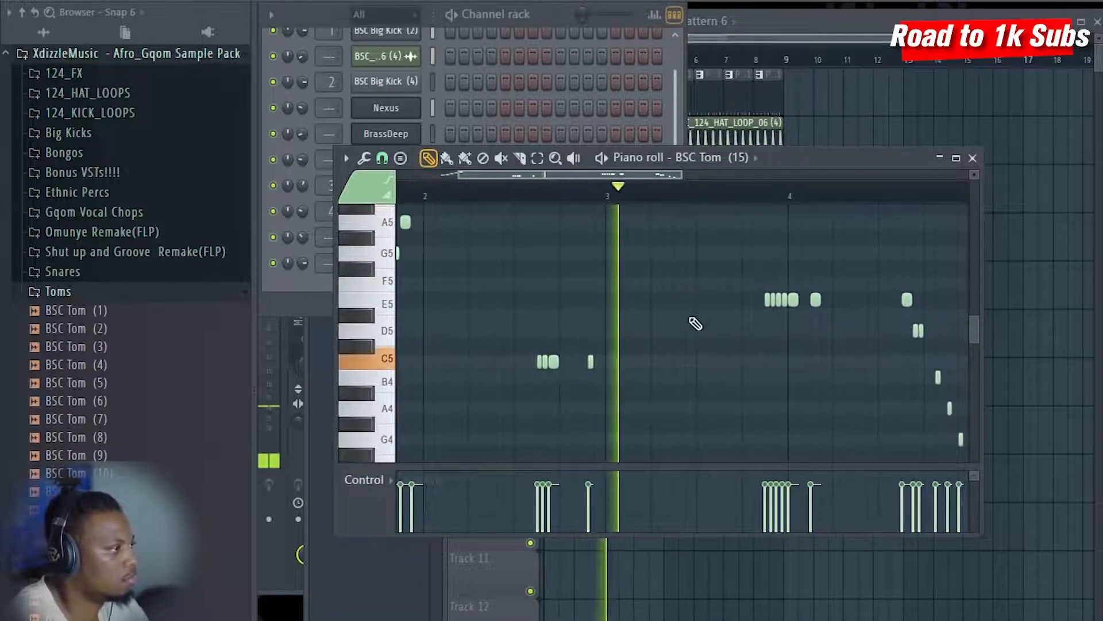
right_click(591, 362)
click(597, 362)
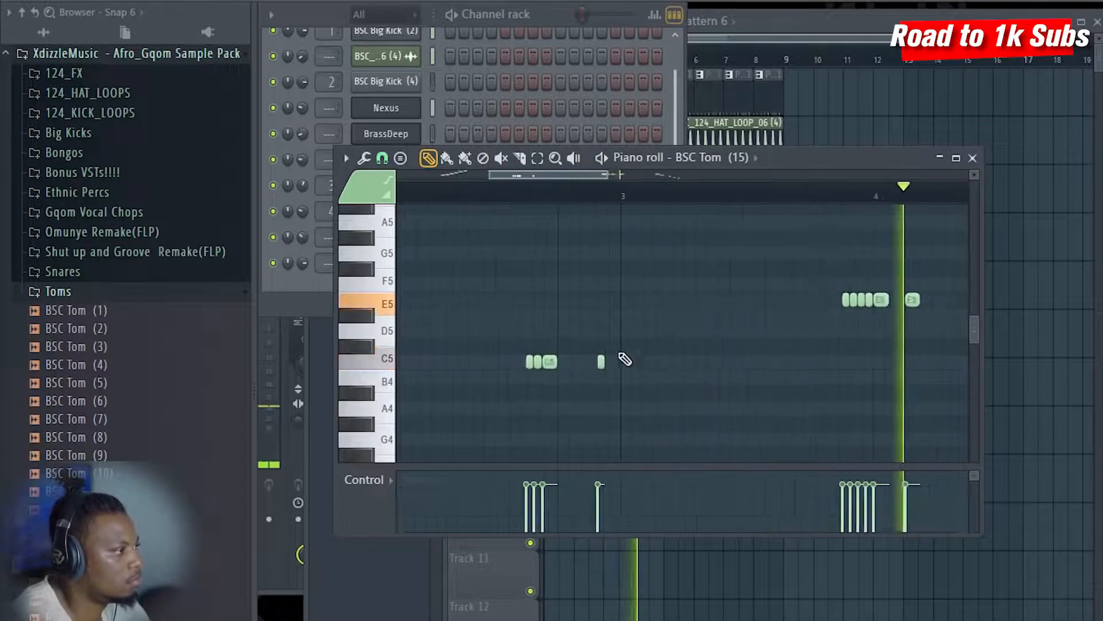
scroll(609, 363, up, 2)
click(503, 194)
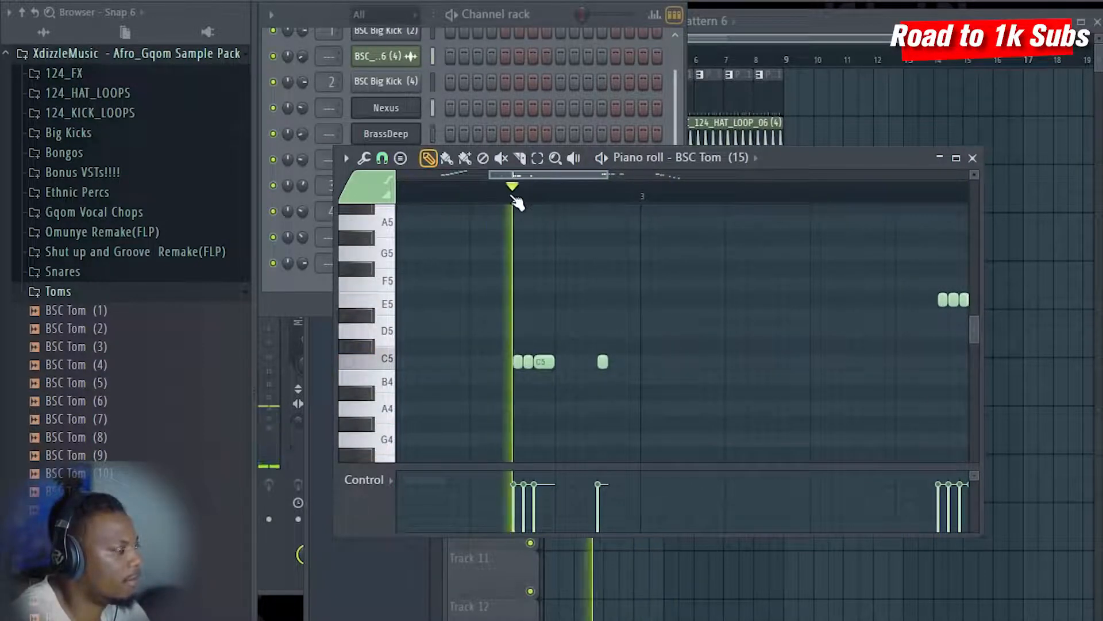
- Replace the repeated E5 run at the end of bar 3 with three short, evenly spaced F#5 notes and listen
scroll(718, 259, down, 2)
click(763, 269)
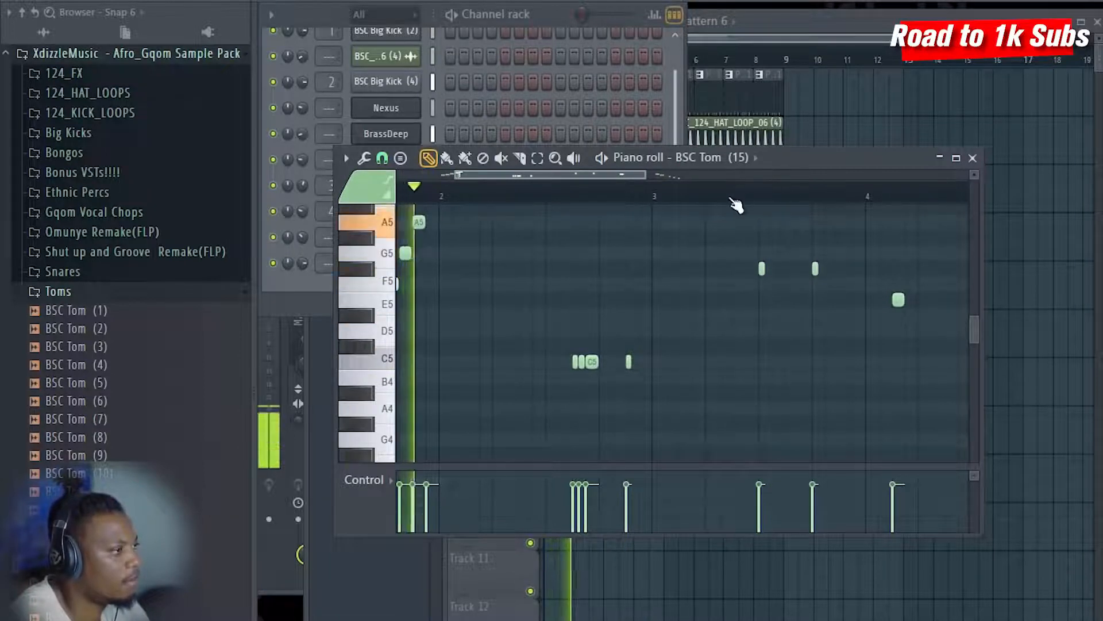
click(817, 269)
scroll(830, 270, up, 2)
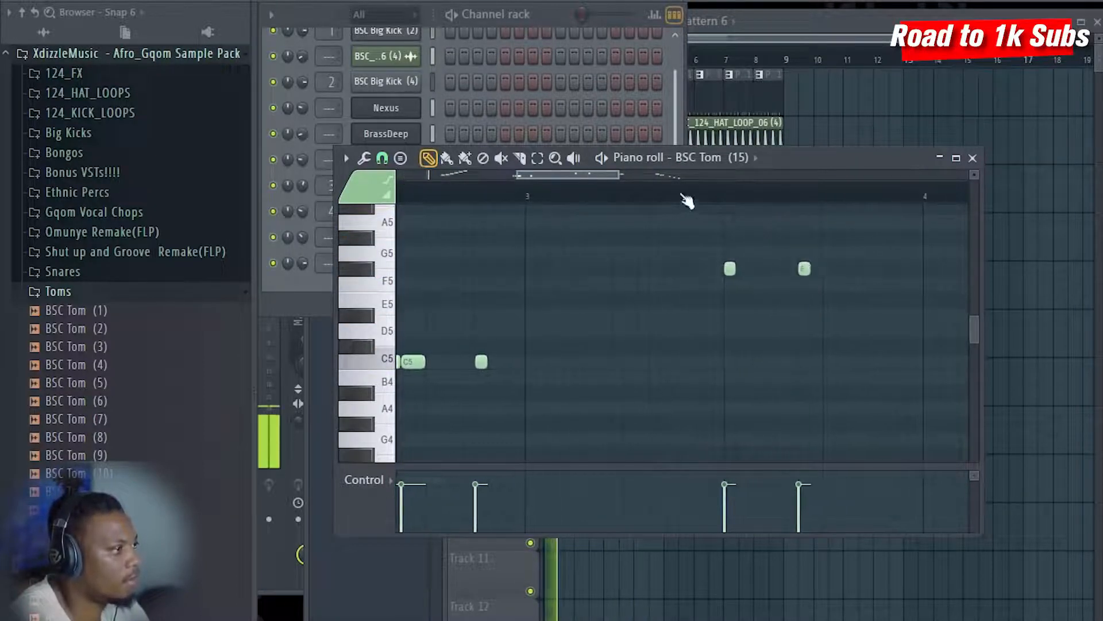
click(877, 269)
scroll(856, 282, down, 2)
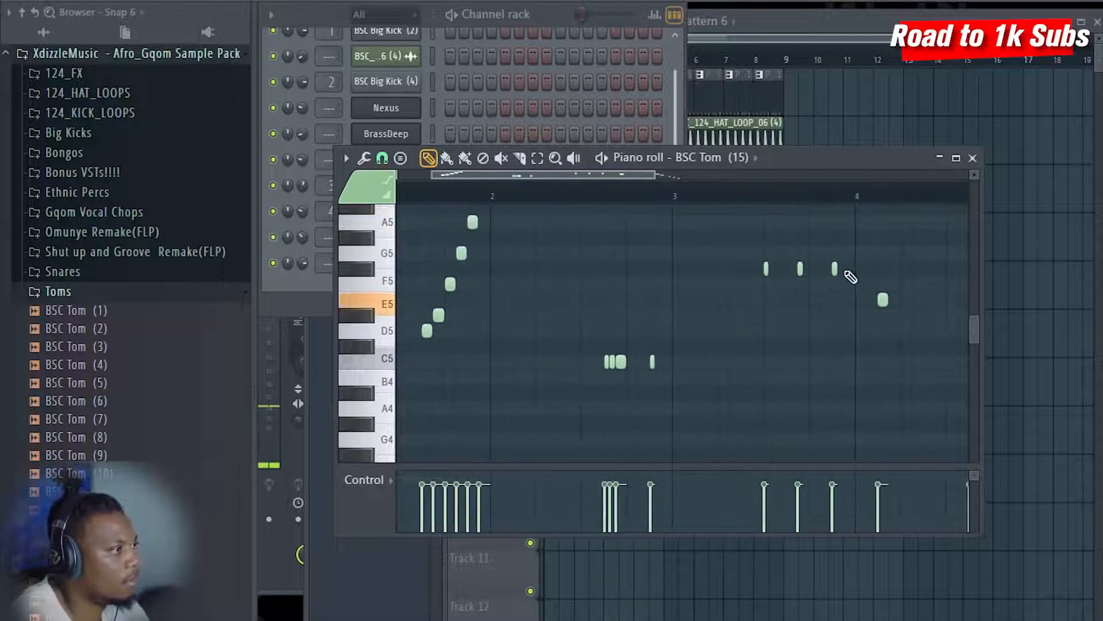
scroll(810, 270, up, 2)
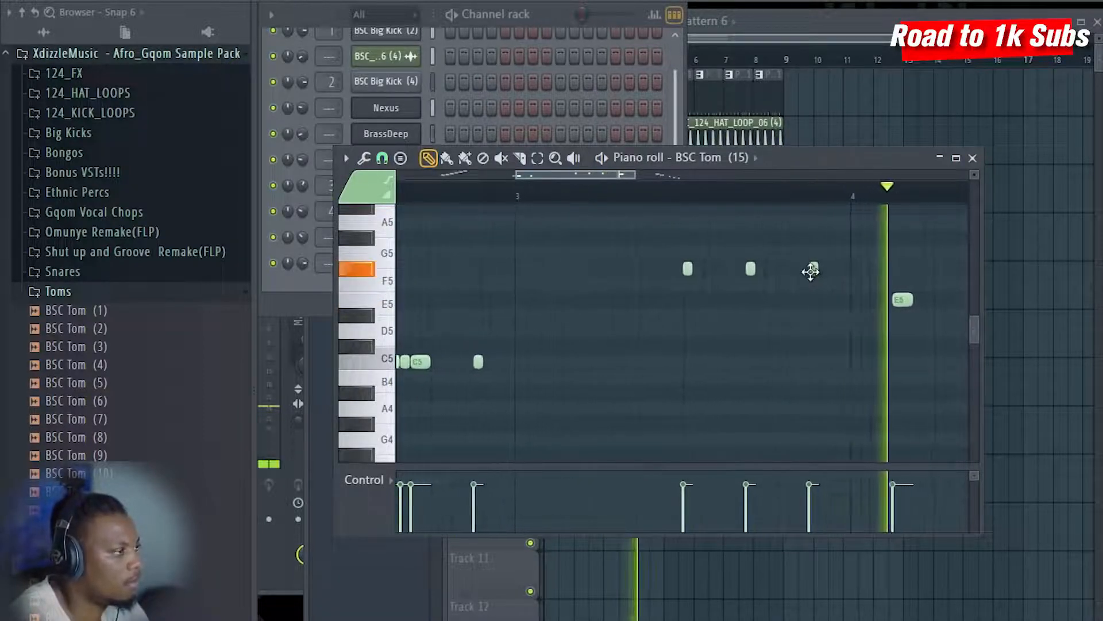
scroll(699, 200, down, 3)
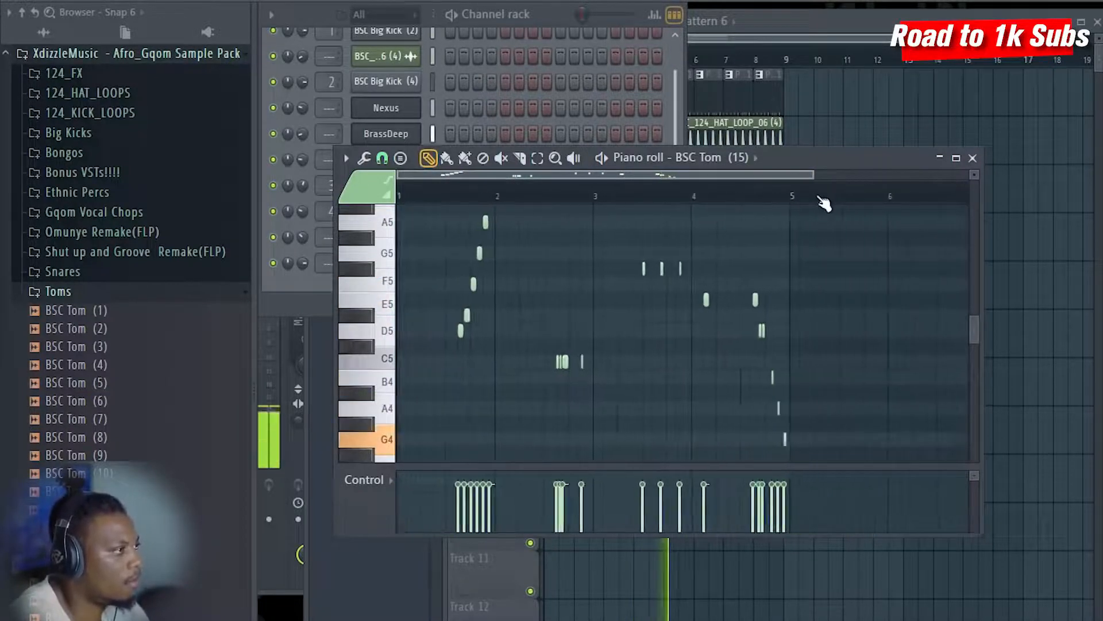
- Listen to bar 4 and delete its whole descending run from E5 down to G4, keeping the early E5 note
scroll(825, 201, up, 2)
click(438, 194)
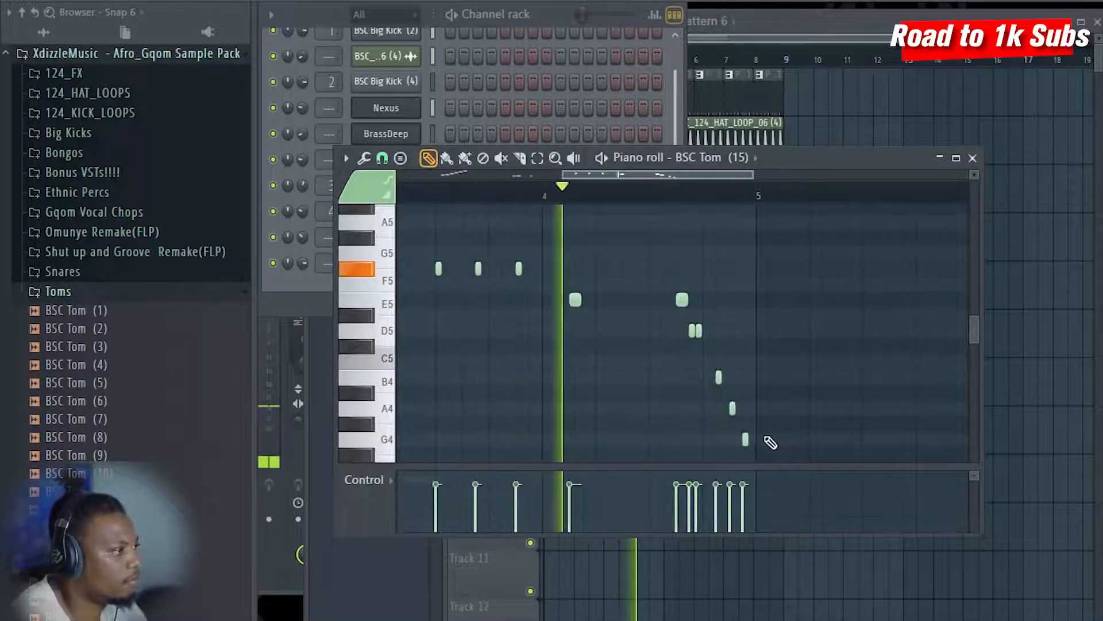
right_click(745, 440)
right_click(692, 330)
right_click(699, 330)
right_click(733, 408)
right_click(718, 377)
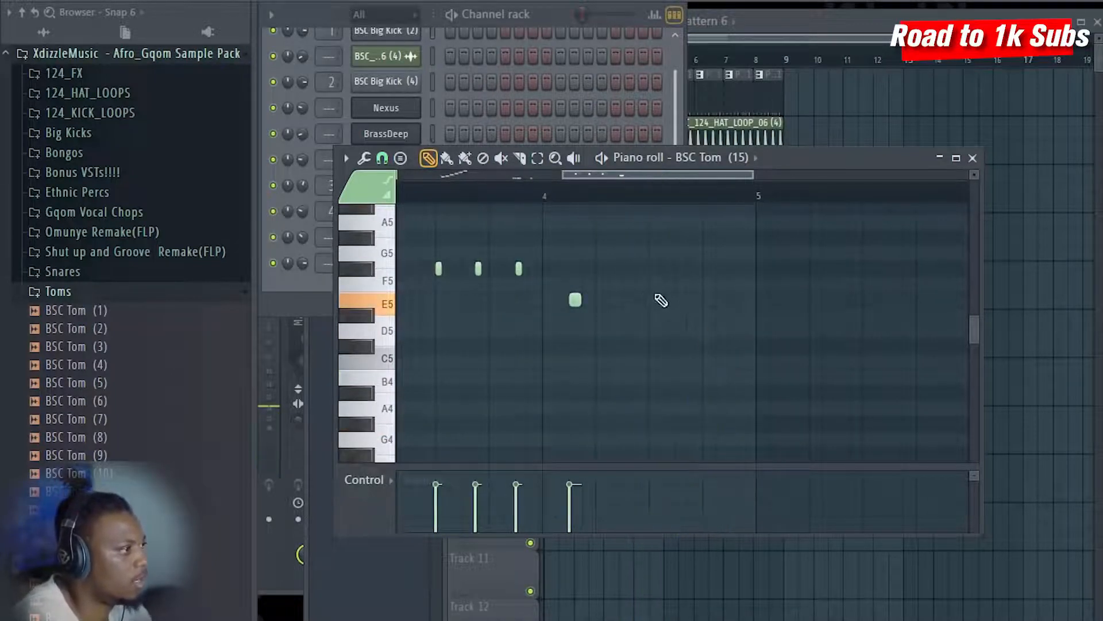
- With snap set to Main, draw a rising E5, F5, G5, A5, B5, C6, D6, D#6 run ending bar 4 and play it
scroll(655, 200, up, 1)
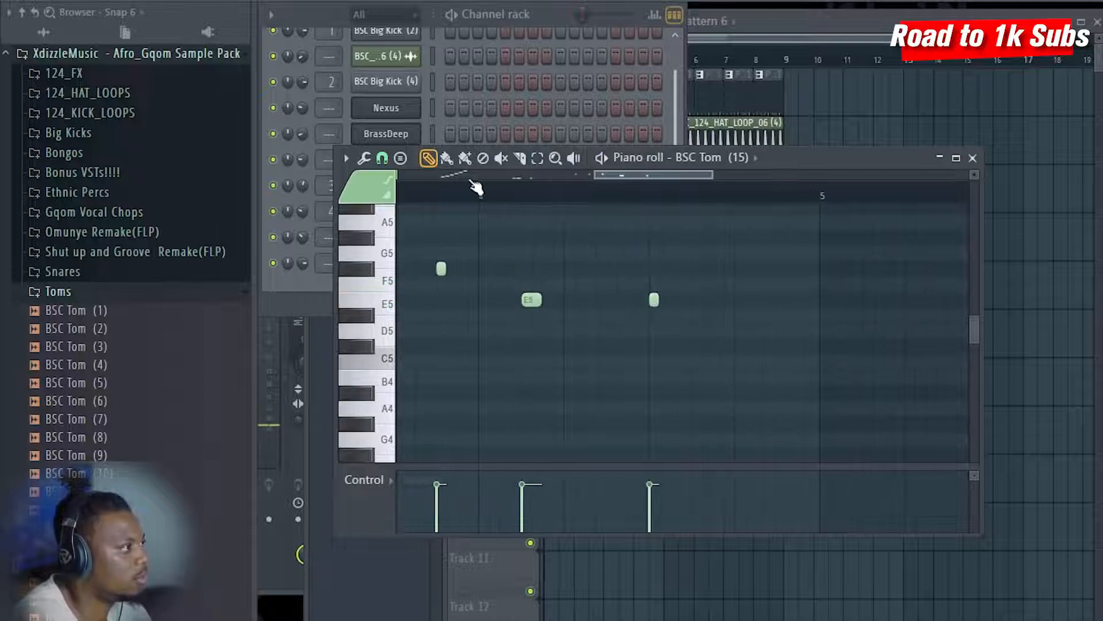
click(383, 159)
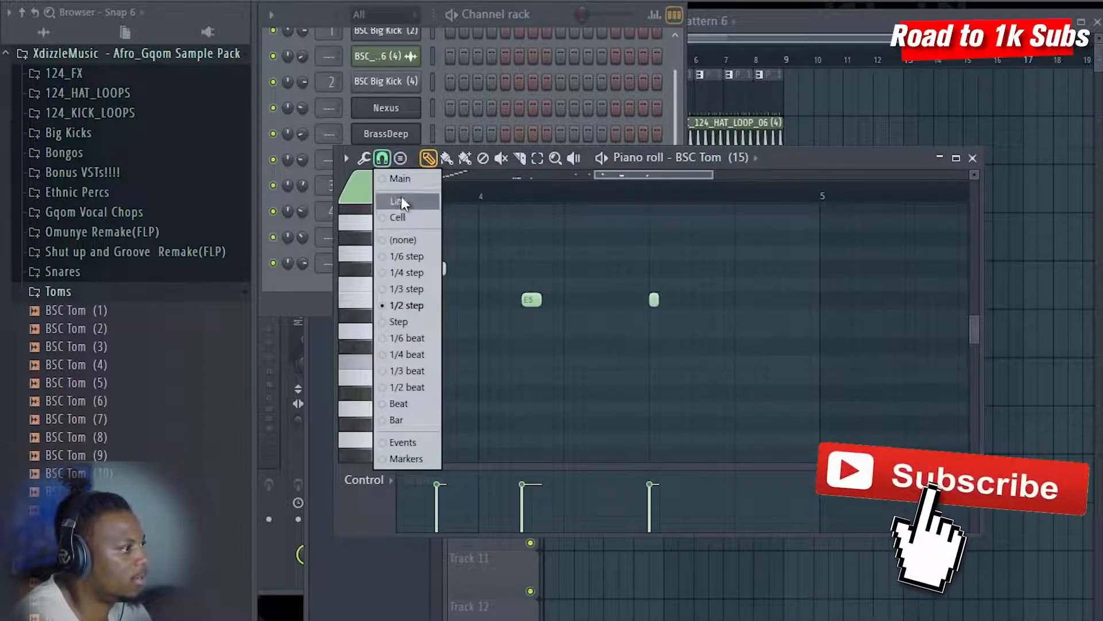
click(402, 179)
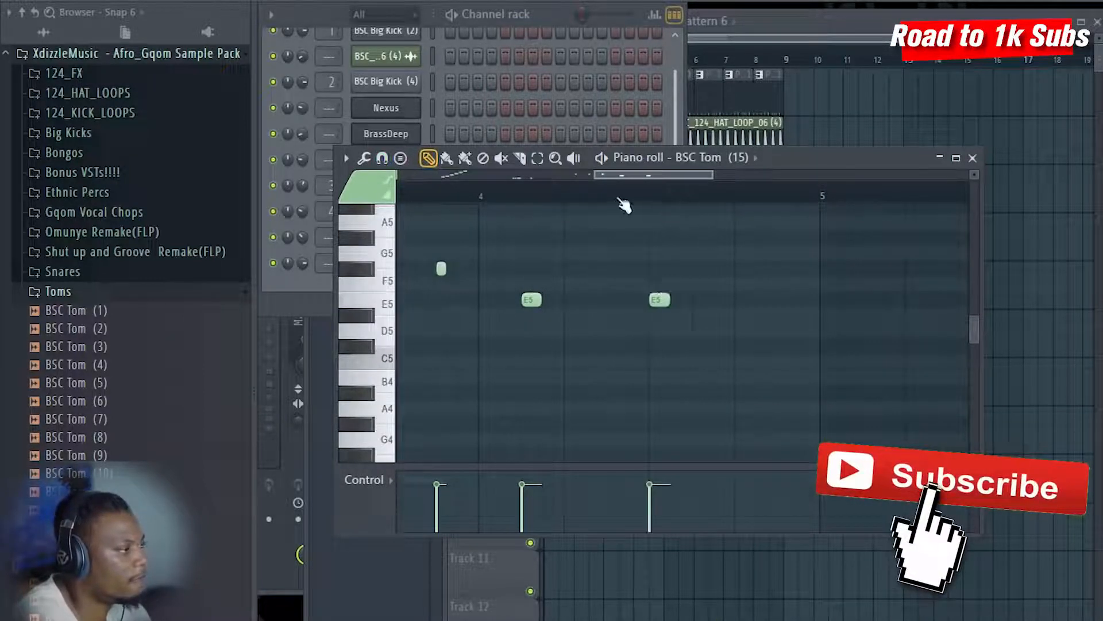
click(700, 256)
scroll(753, 278, up, 3)
click(726, 316)
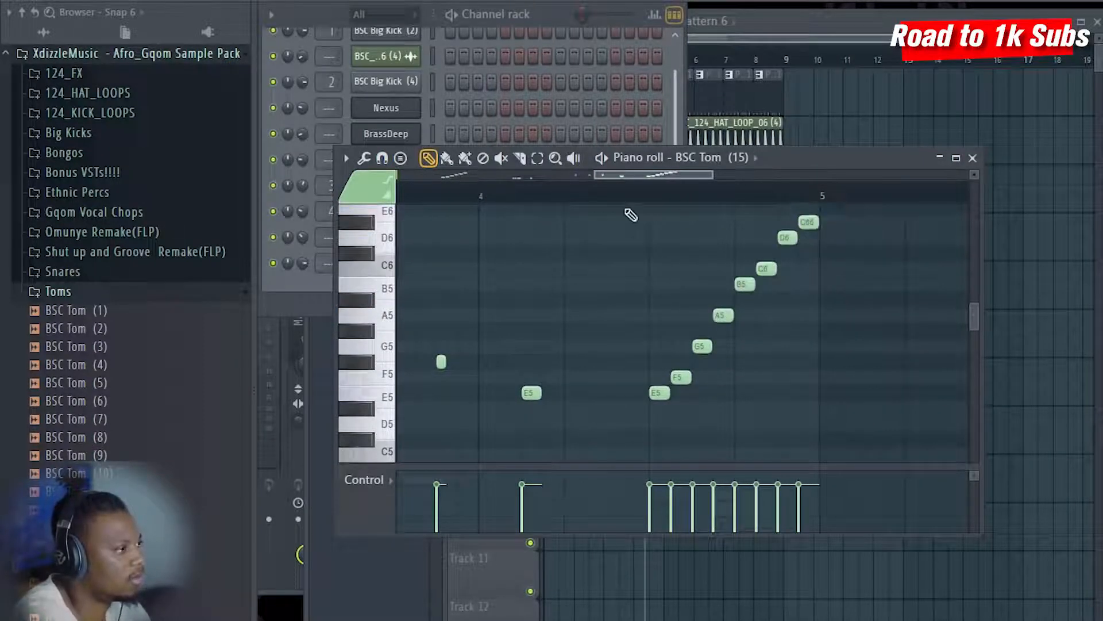
click(603, 197)
key(space)
scroll(604, 198, down, 3)
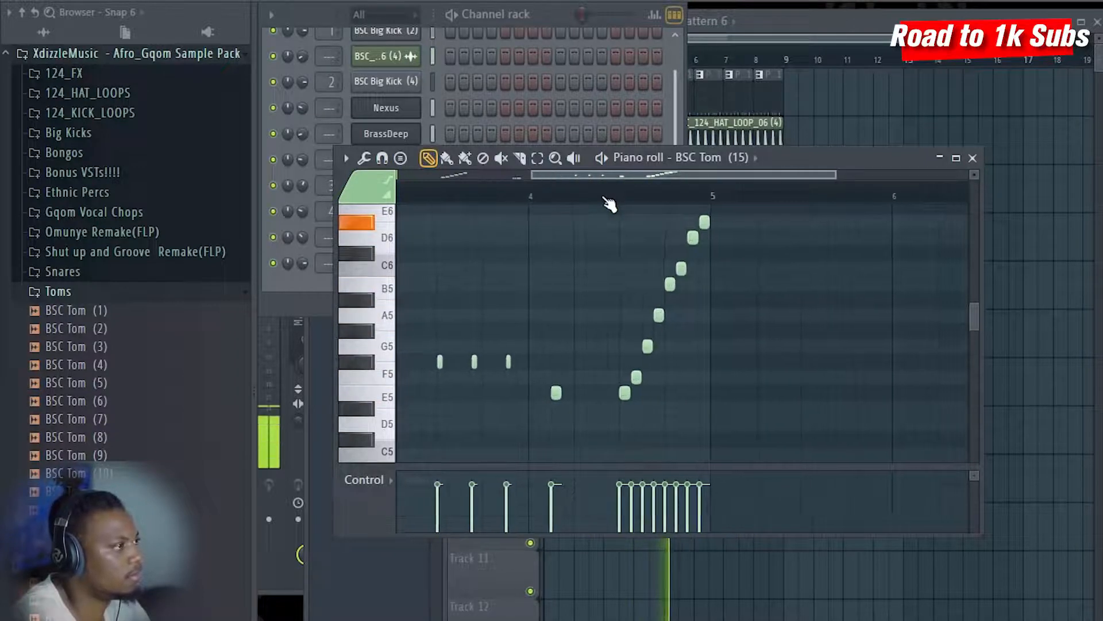
- Review the Nexus part in Pattern 2 and the channel contents of the following patterns while the arrangement plays
click(809, 23)
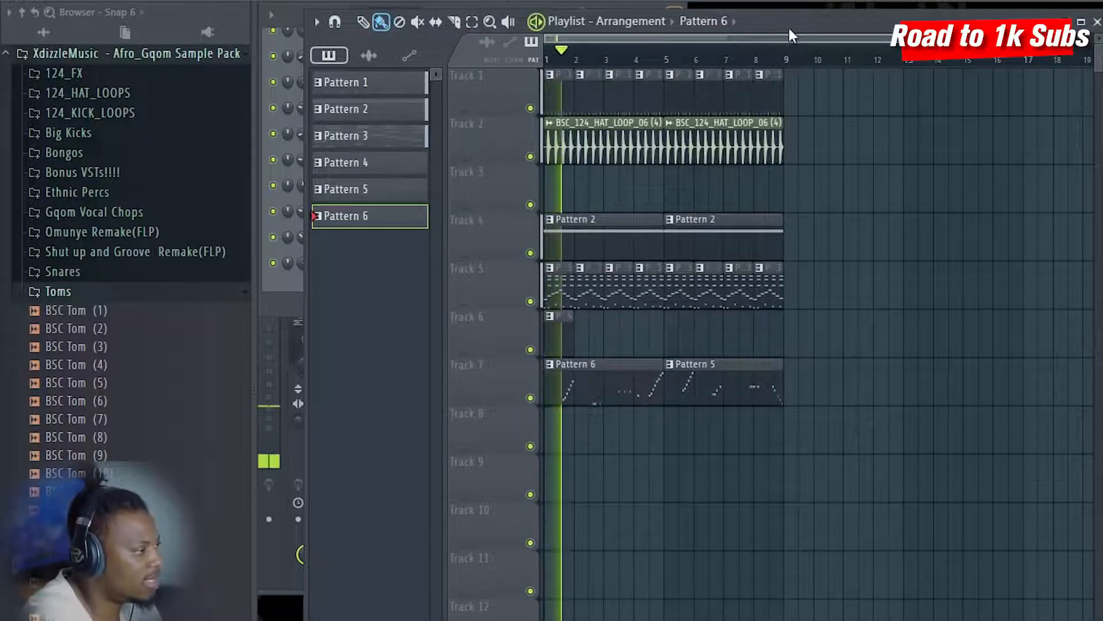
click(299, 29)
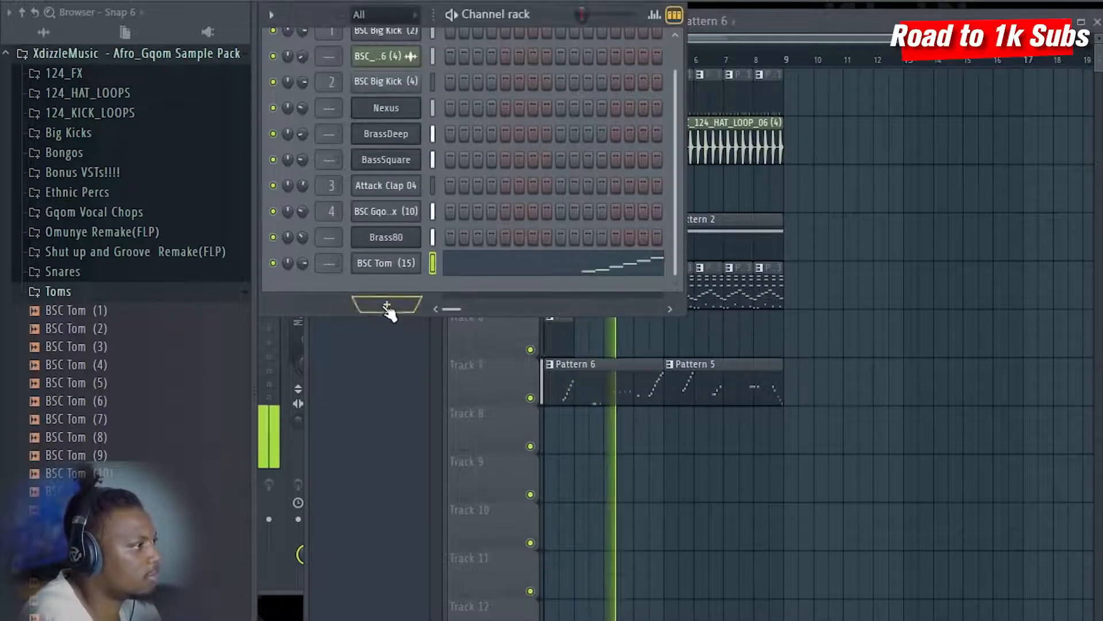
double_click(703, 245)
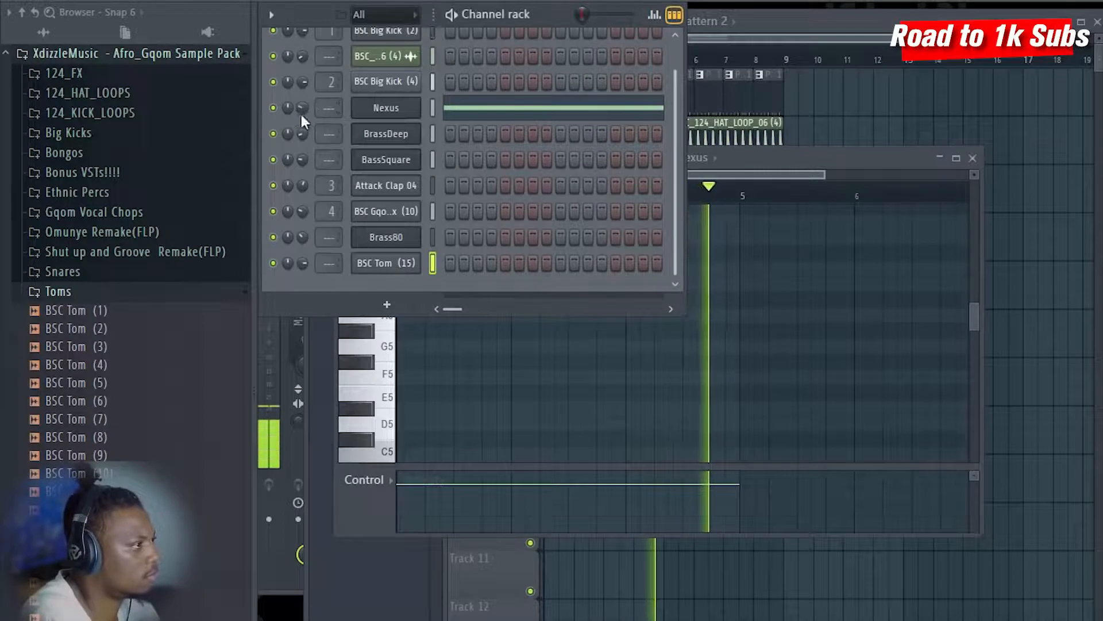
click(849, 24)
key(KP_Add)
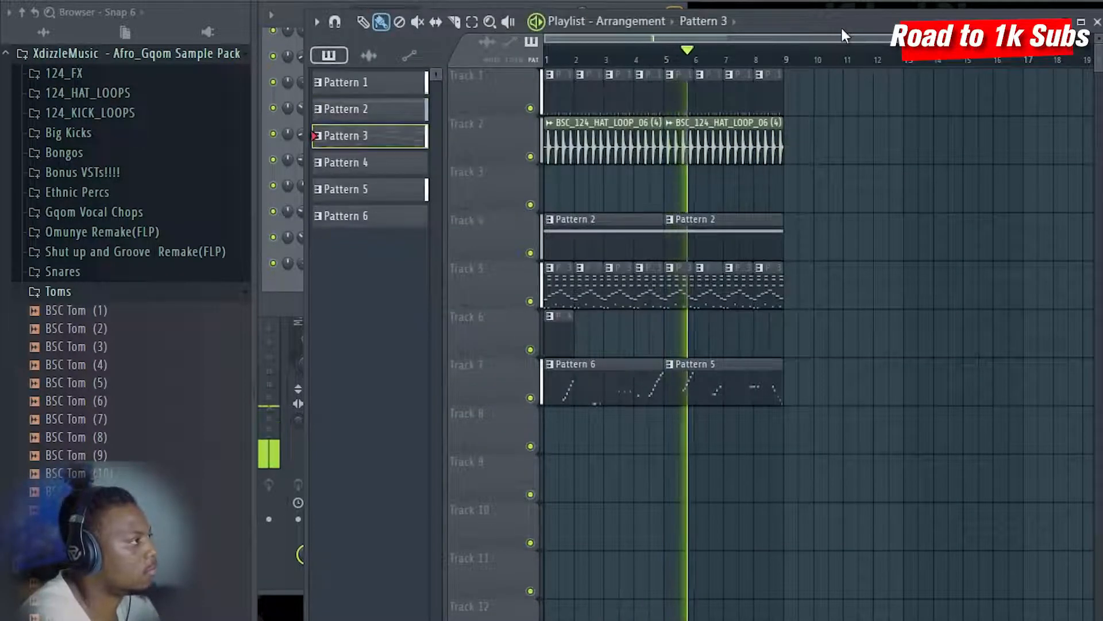
click(296, 17)
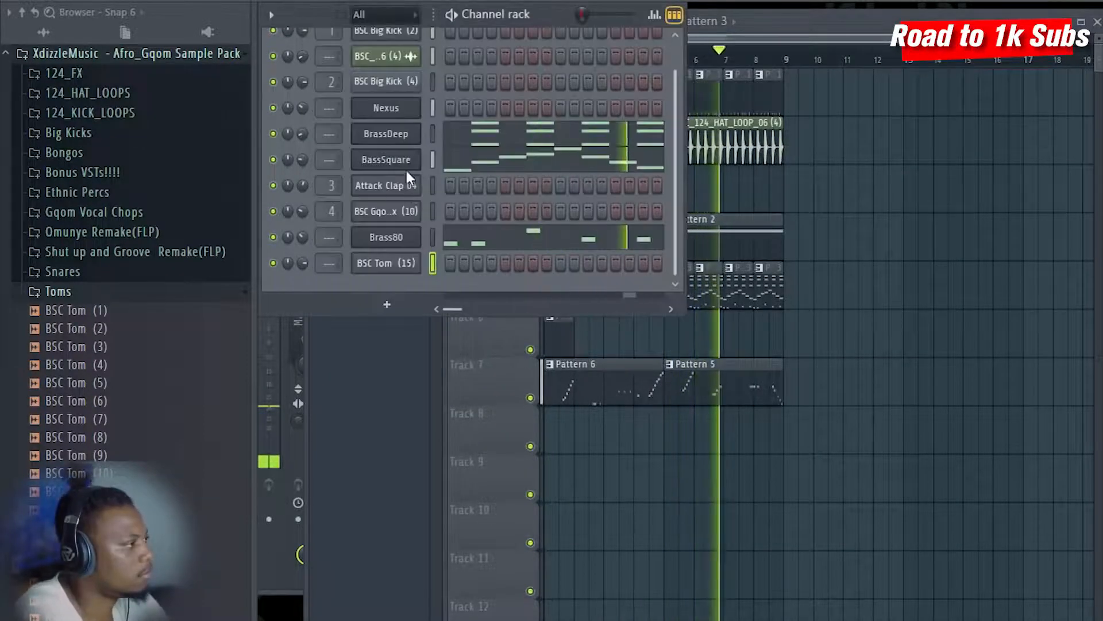
key(KP_Add)
key(KP_Add)
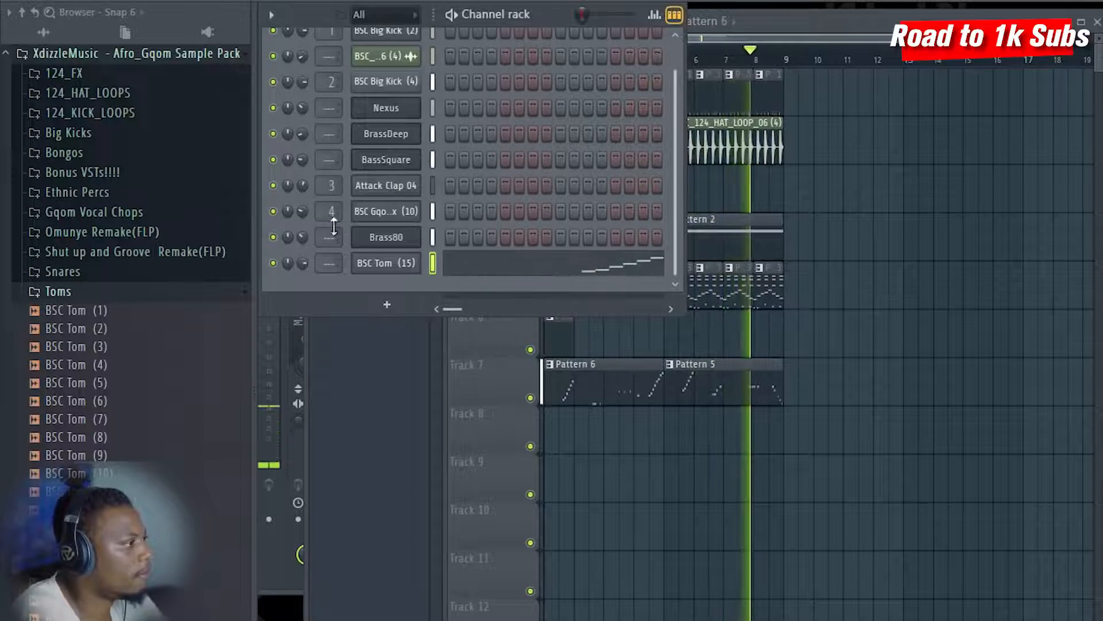
- Switch to the empty Pattern 7 and place an E8 note at the start of bar 1 for Nexus
key(KP_Add)
key(KP_Add)
right_click(381, 109)
click(463, 110)
scroll(544, 279, up, 6)
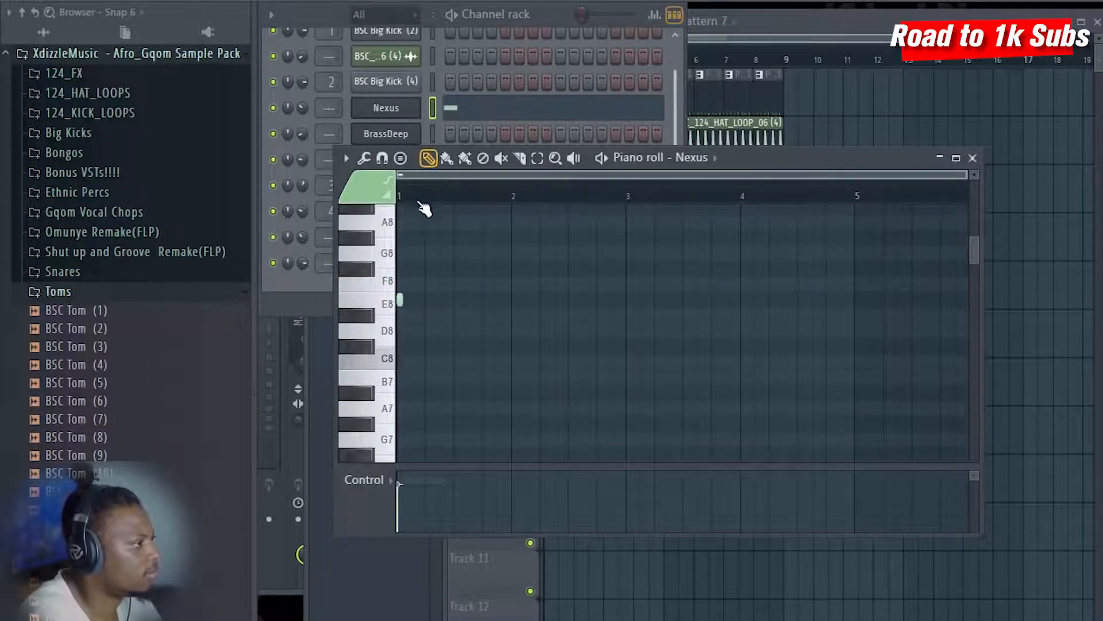
click(402, 302)
scroll(404, 299, up, 2)
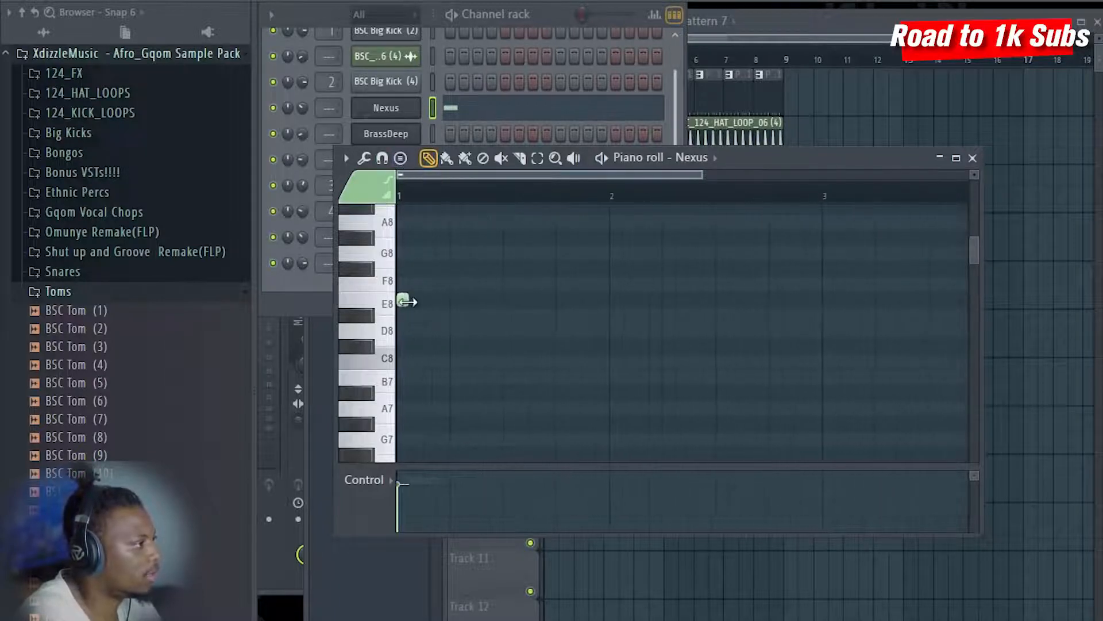
- Set the snap to Main and lengthen the Nexus E8 note to fill four bars
click(381, 159)
click(394, 180)
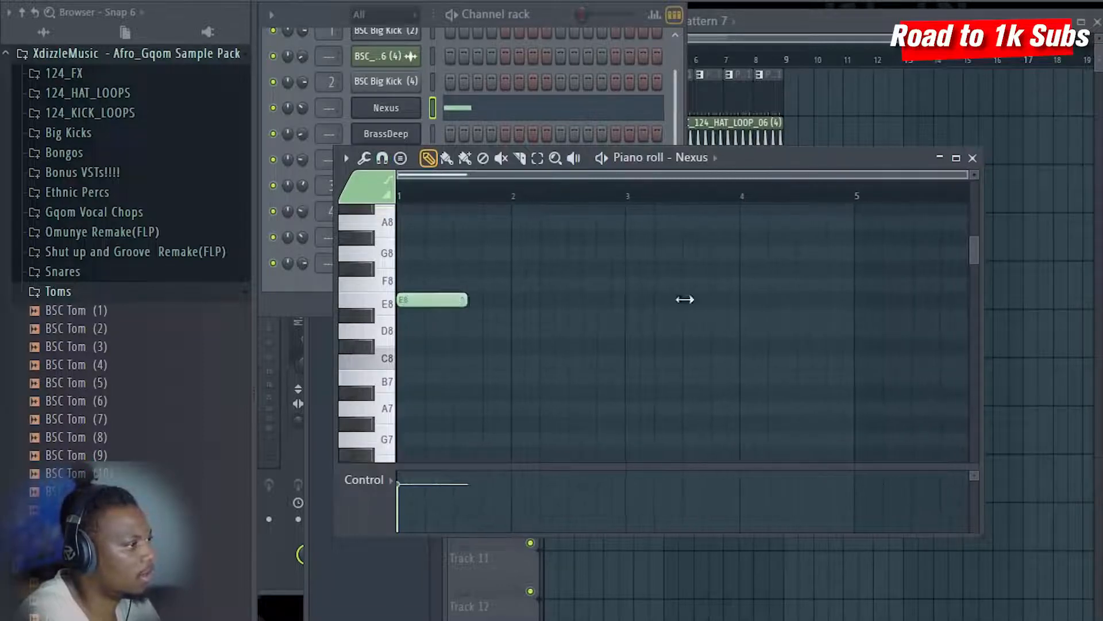
drag(685, 299, 875, 294)
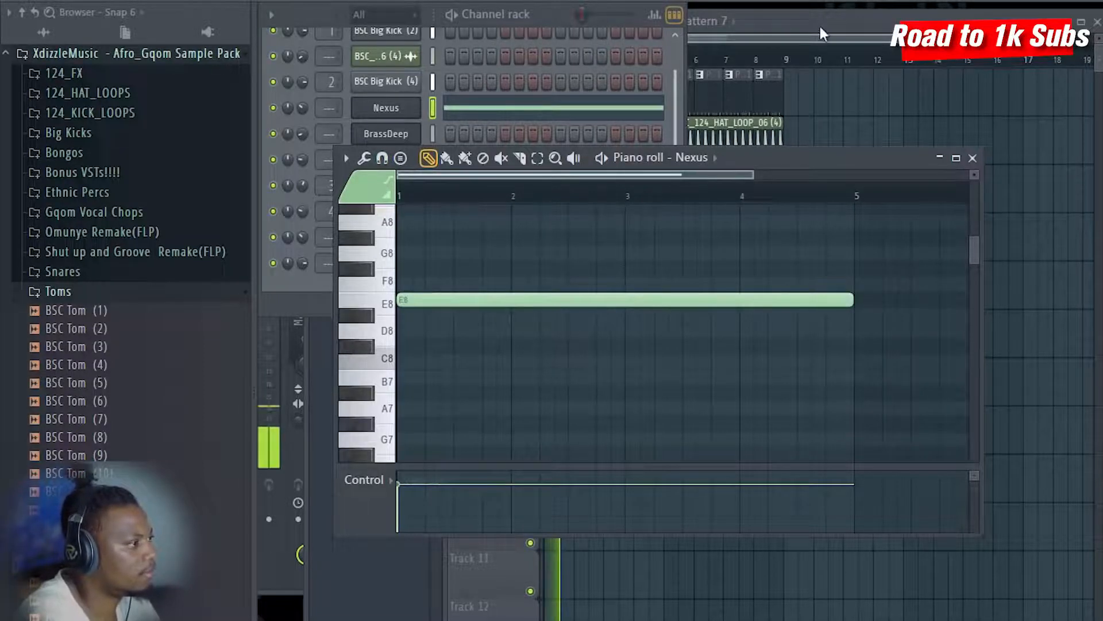
- Place Pattern 7 on Track 8 from bar 1, reopen its Nexus notes and play the arrangement
click(825, 34)
click(558, 434)
key(space)
double_click(601, 434)
key(space)
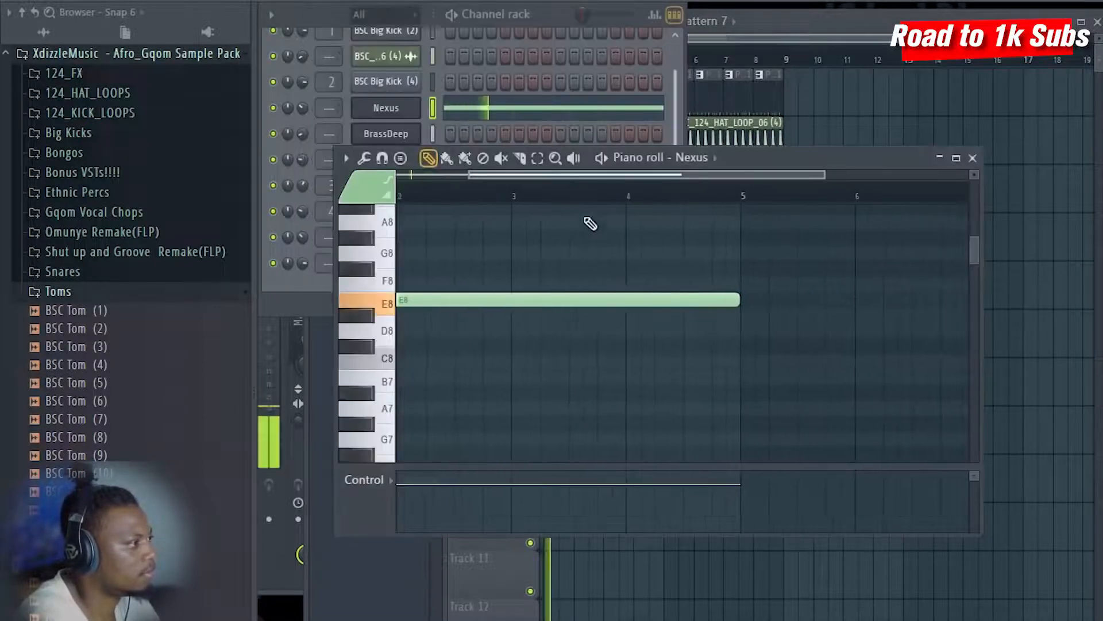
- Lower the four-bar Nexus note from E8, trying C#8 first, and remove the overlapping extra C#8 note
drag(508, 301, 522, 354)
click(527, 346)
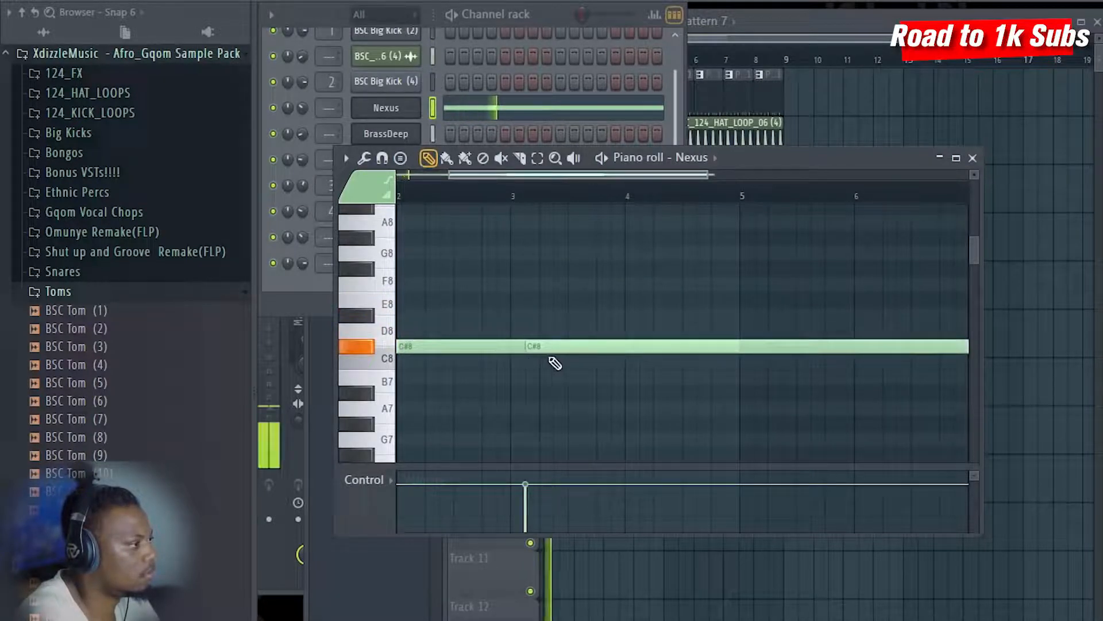
right_click(546, 347)
drag(547, 347, 541, 378)
right_click(541, 377)
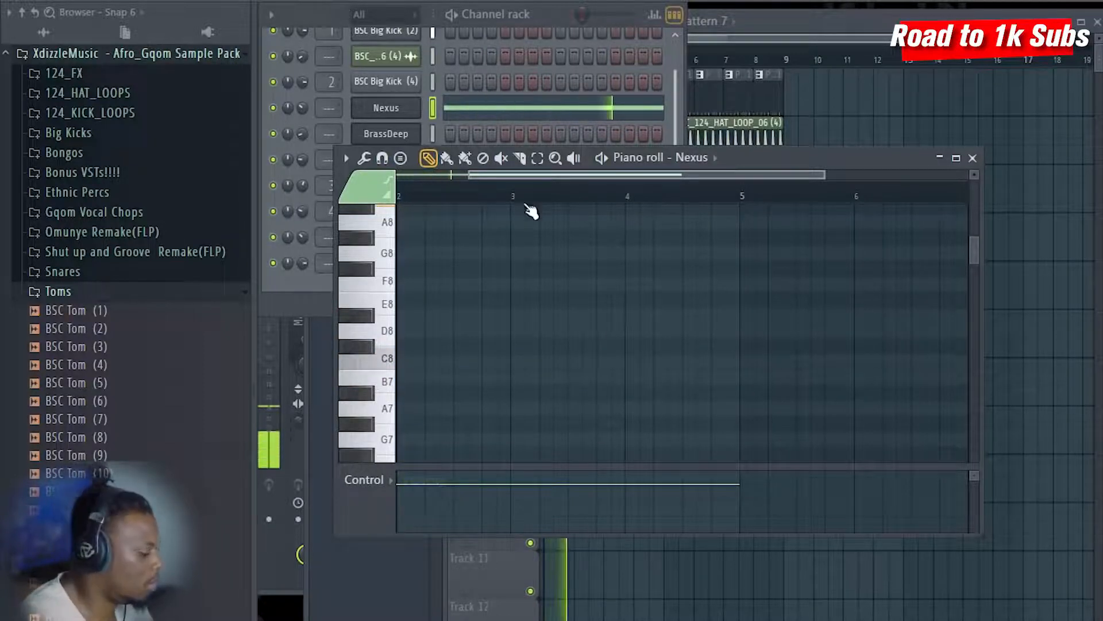
- Paste the copied kick hits into BSC Big Kick (4) in Pattern 8, place the pattern on Track 3 from bar 1 and play
click(436, 108)
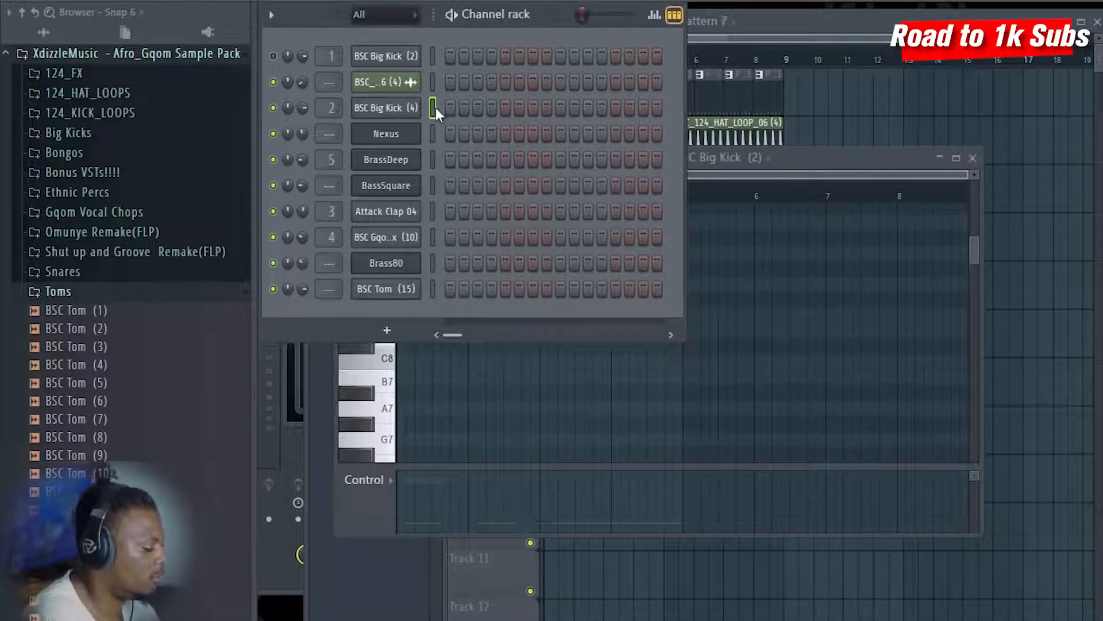
key(ctrl+v)
click(878, 33)
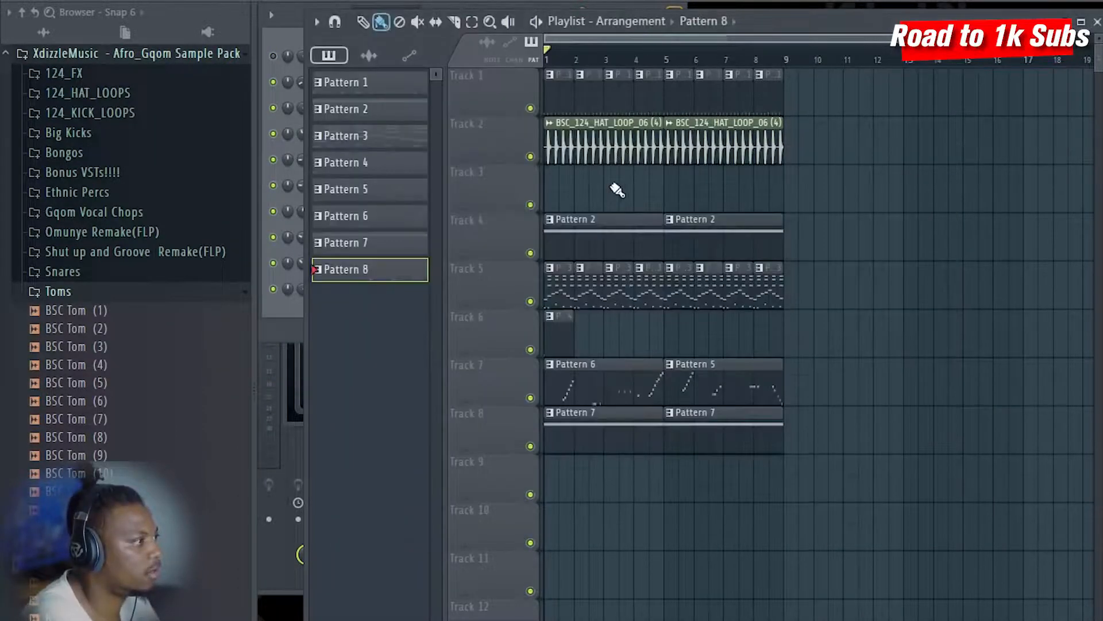
double_click(558, 198)
key(space)
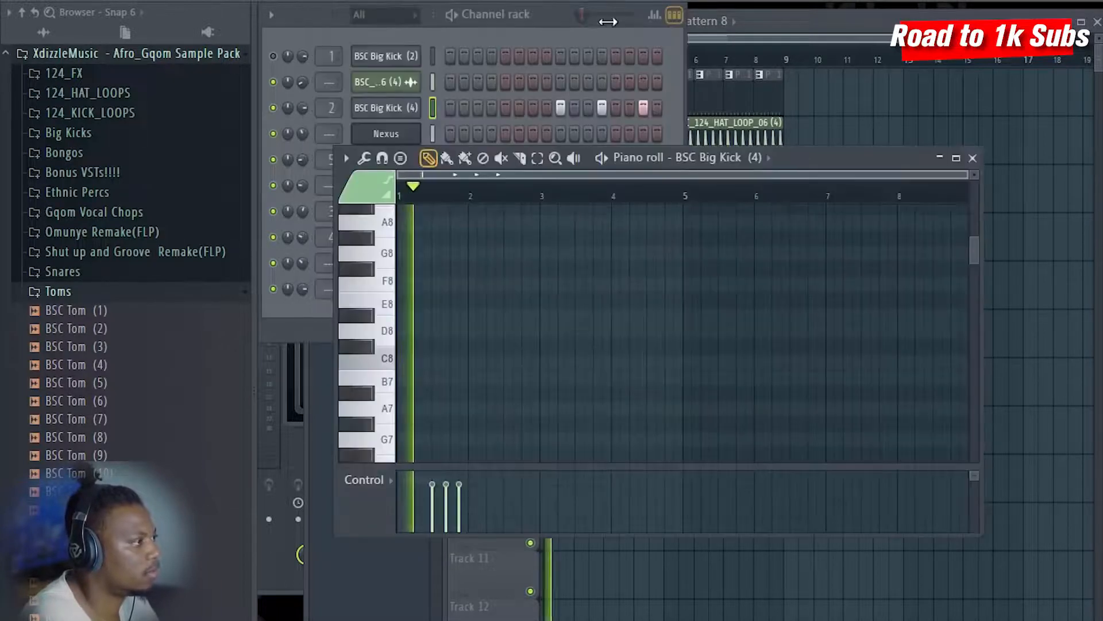
- Widen the channel rack and add BSC Big Kick (4) hits on steps 23, 24, 25, 28 and 31 of Pattern 8
click(606, 34)
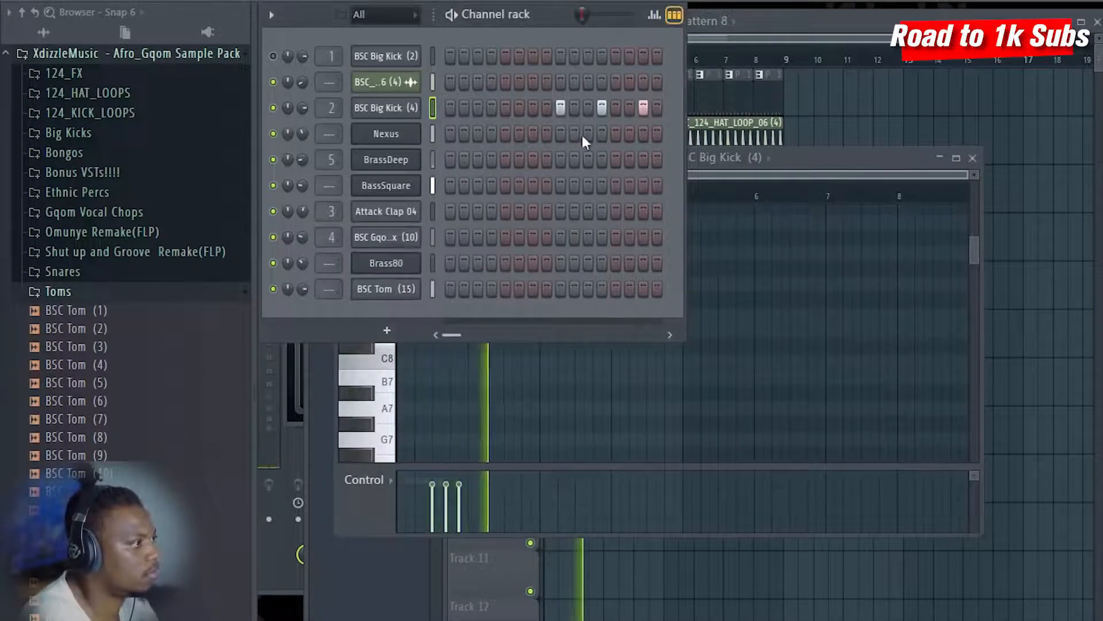
drag(685, 155, 1002, 155)
click(782, 108)
right_click(782, 108)
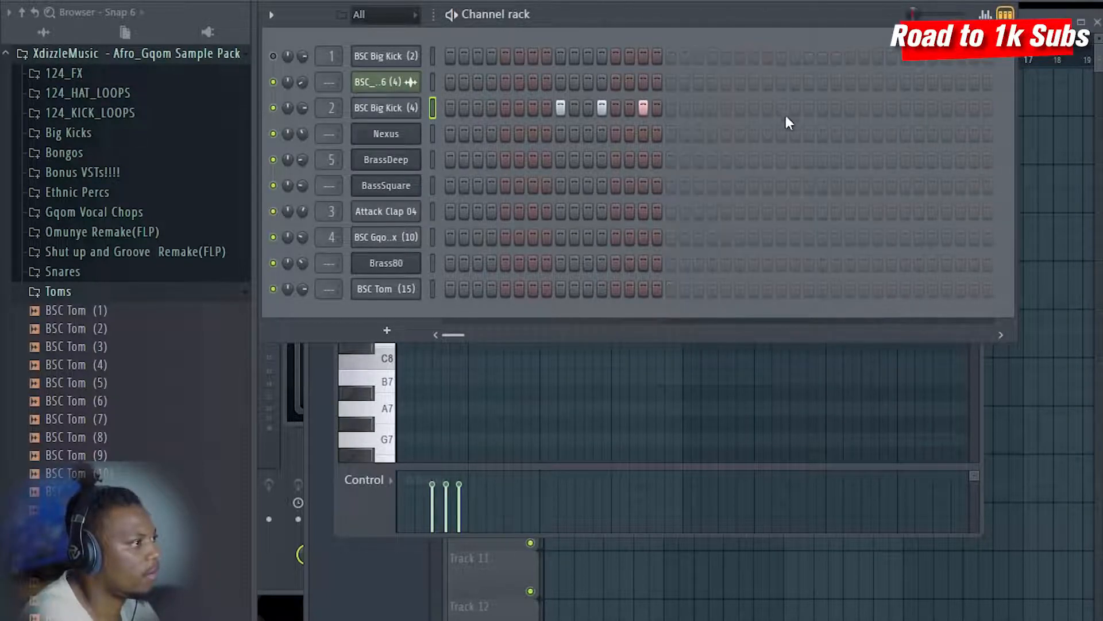
click(769, 108)
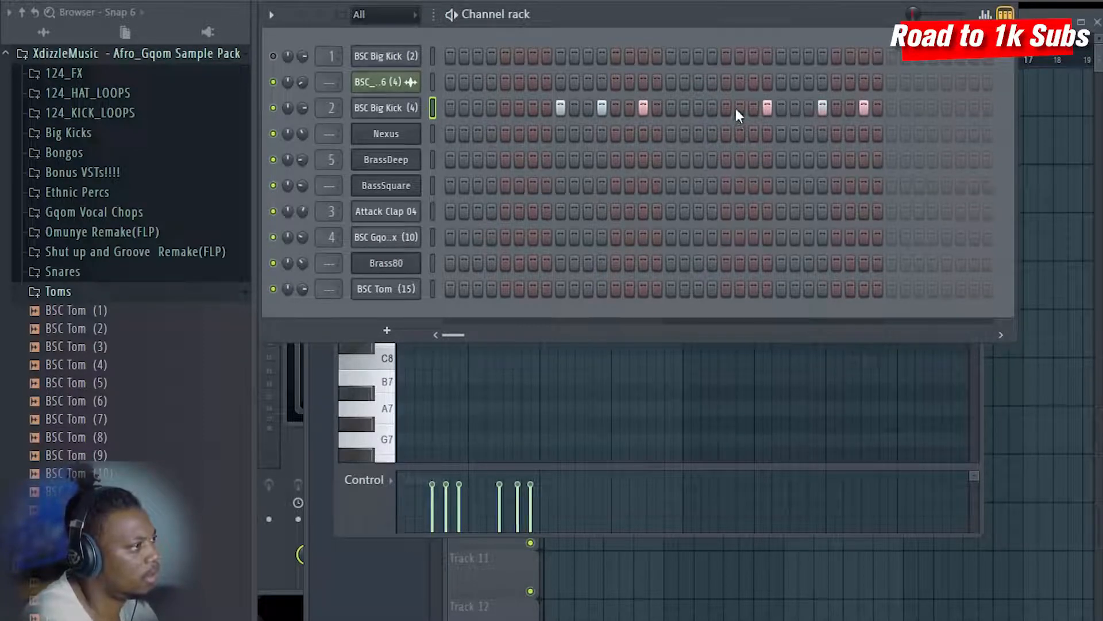
right_click(770, 108)
click(781, 109)
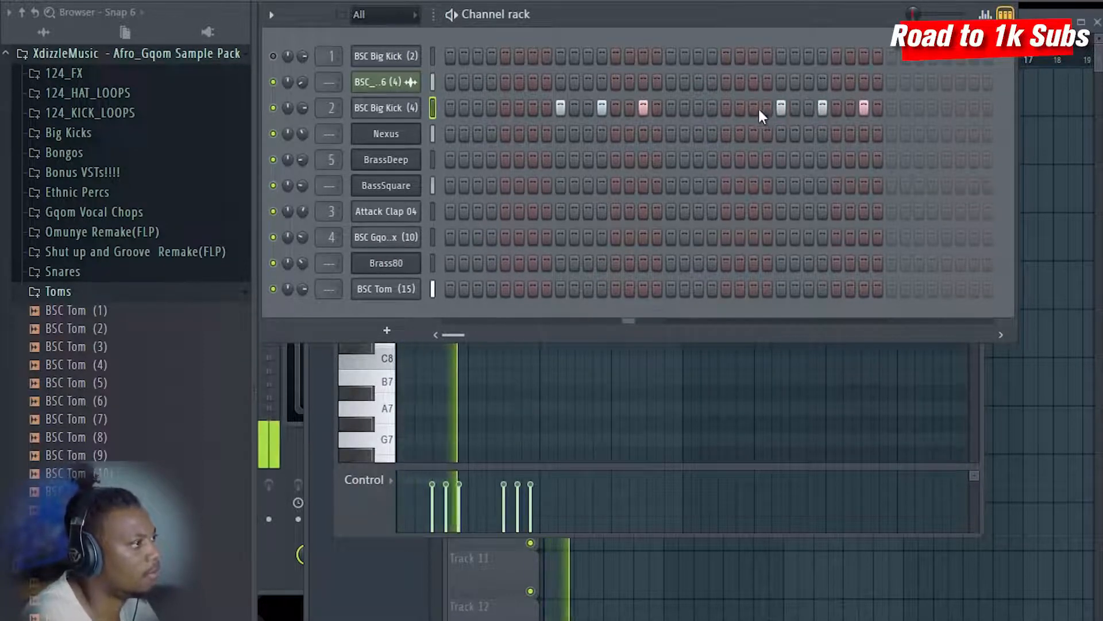
click(753, 107)
click(767, 108)
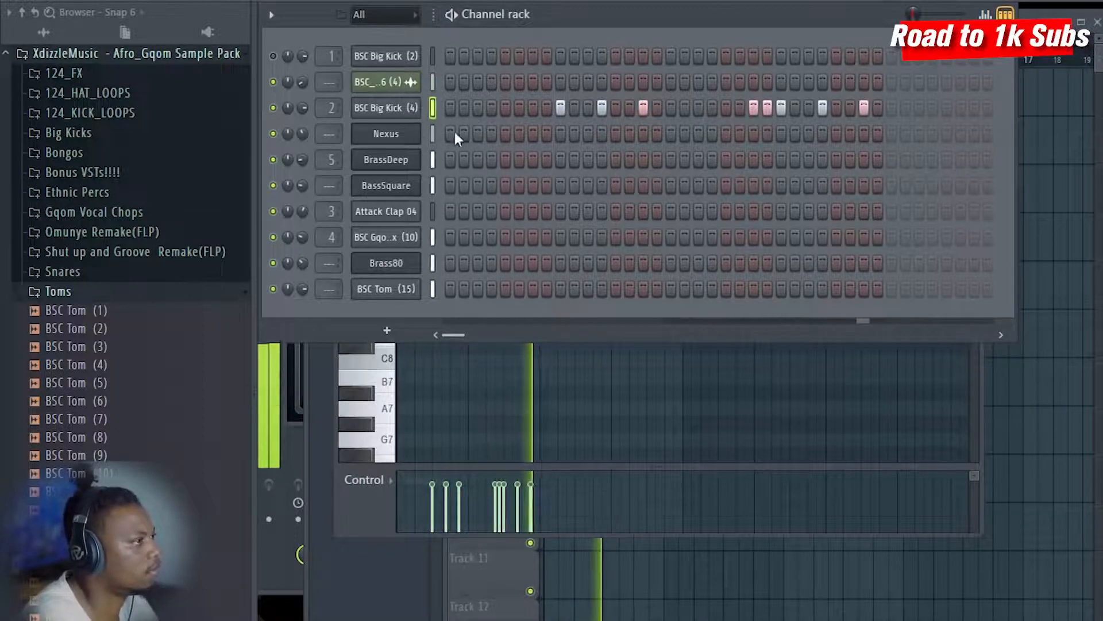
- Repeat Pattern 8 on Track 3 from bar 3 through bar 8 and open its kick notes
click(1037, 90)
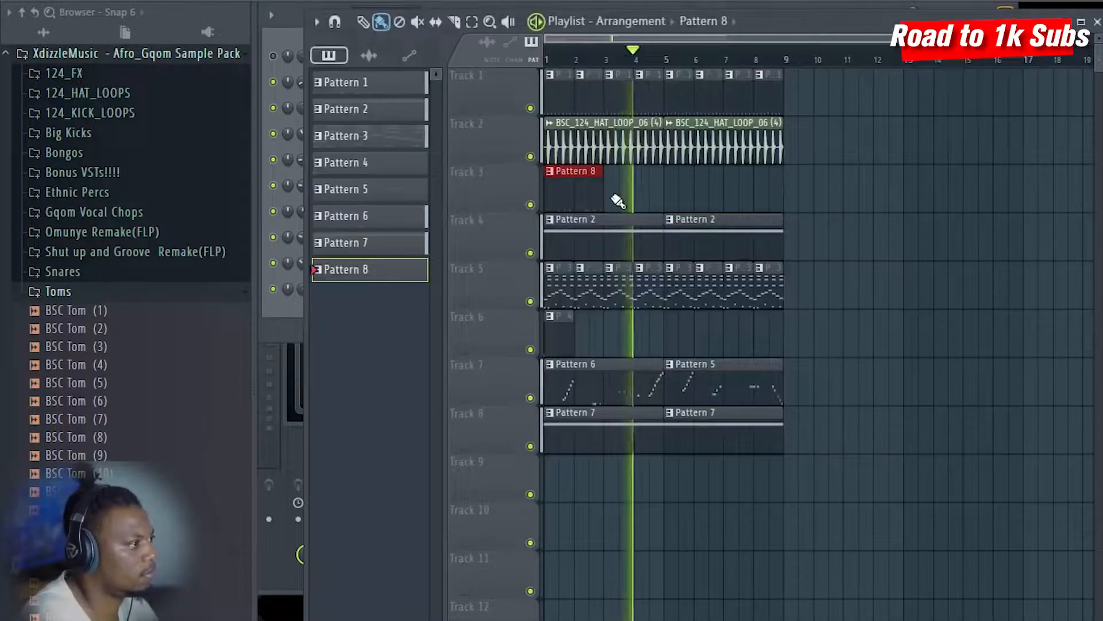
drag(619, 200, 769, 196)
double_click(758, 196)
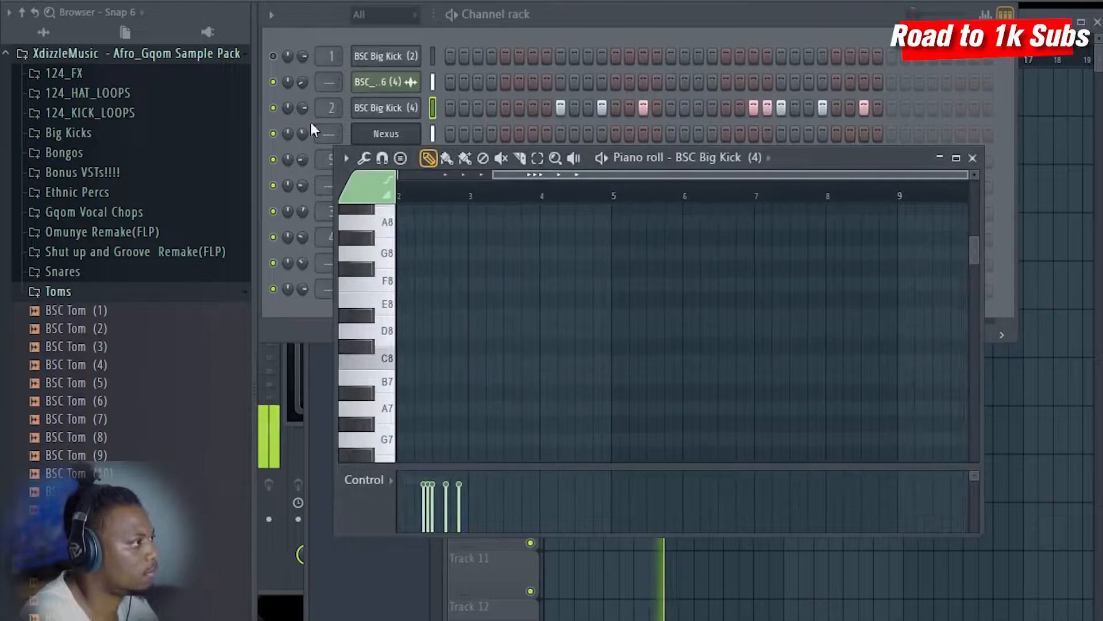
- Unmute the BSC Big Kick (2) channel and slightly raise the volume of the BSC Gqo..x (10) channel
click(309, 120)
key(F9)
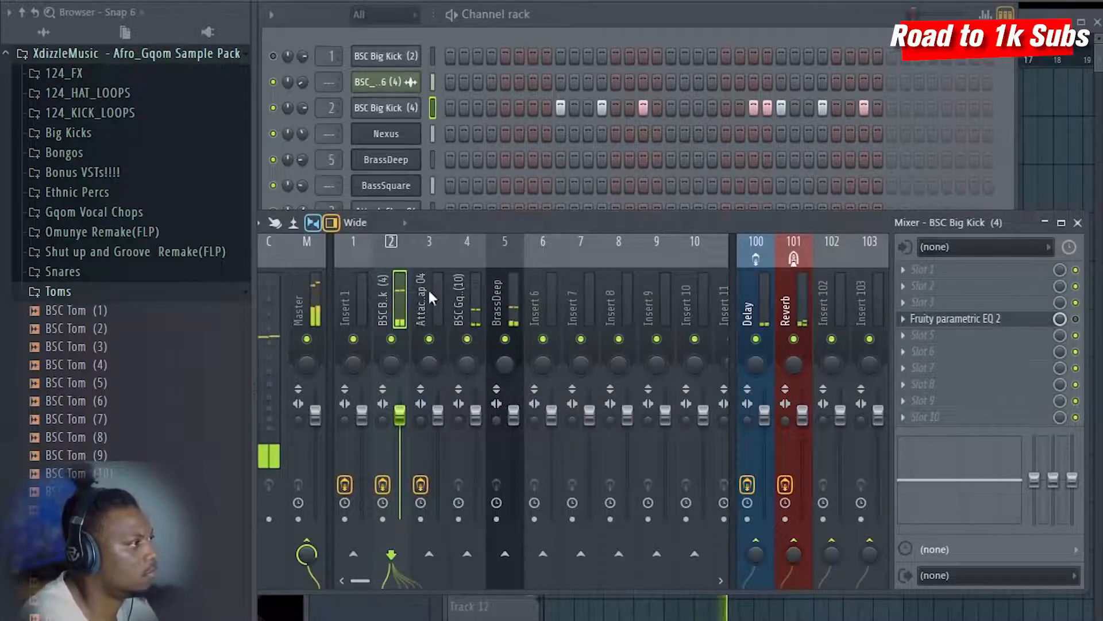
click(603, 40)
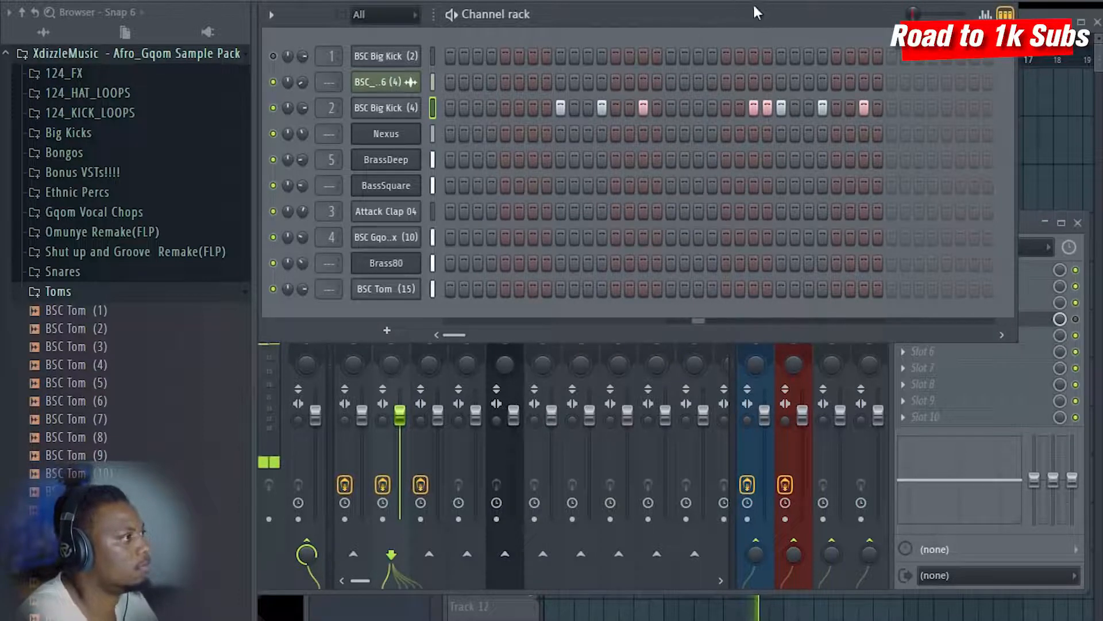
key(F5)
click(274, 56)
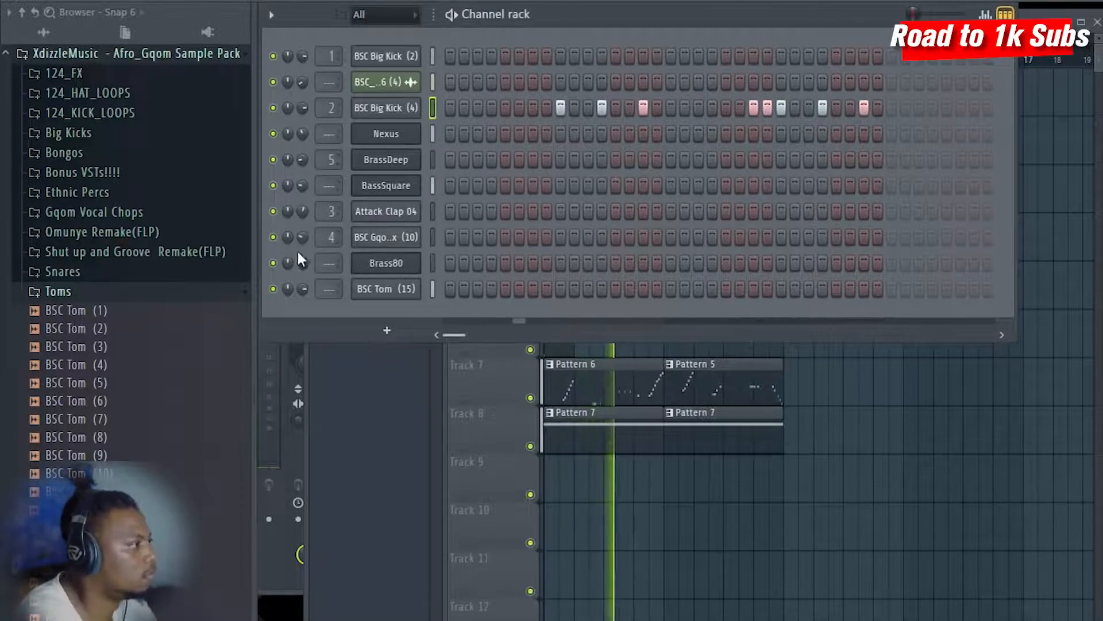
drag(301, 236, 301, 228)
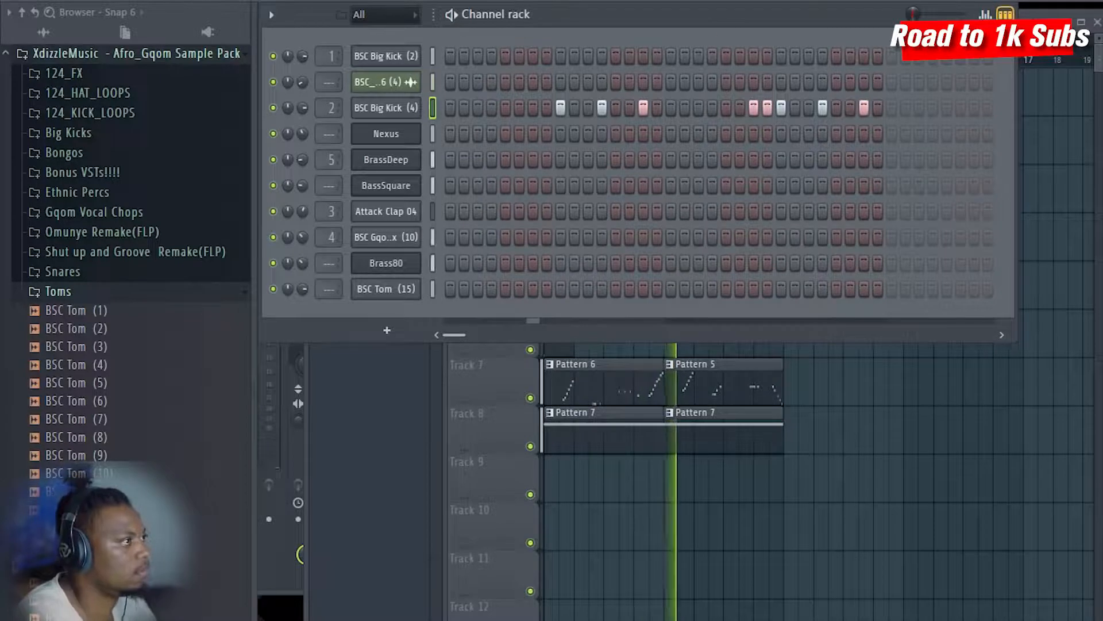
- Bring the playlist to the front, enlarge the eight-bar arrangement and maximize the playlist window during playback
key(F5)
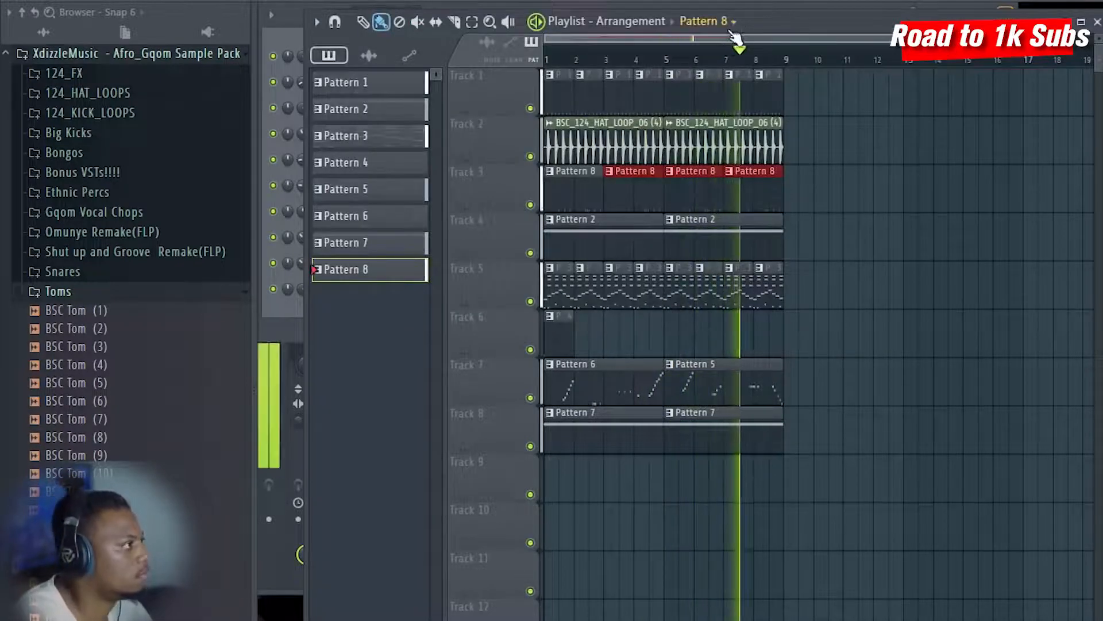
click(293, 34)
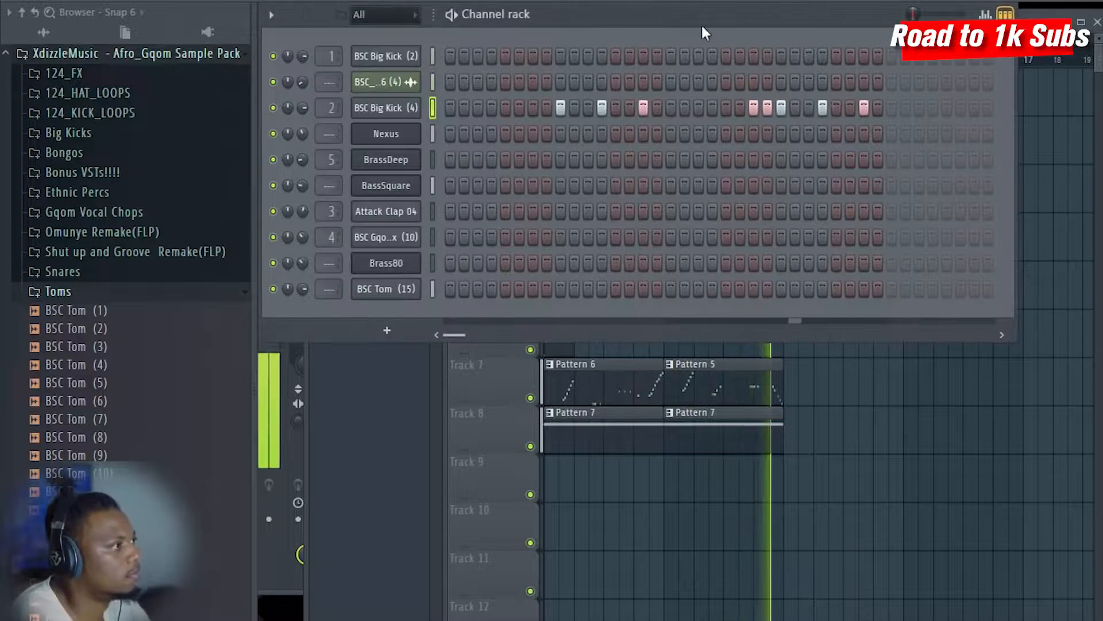
click(1072, 35)
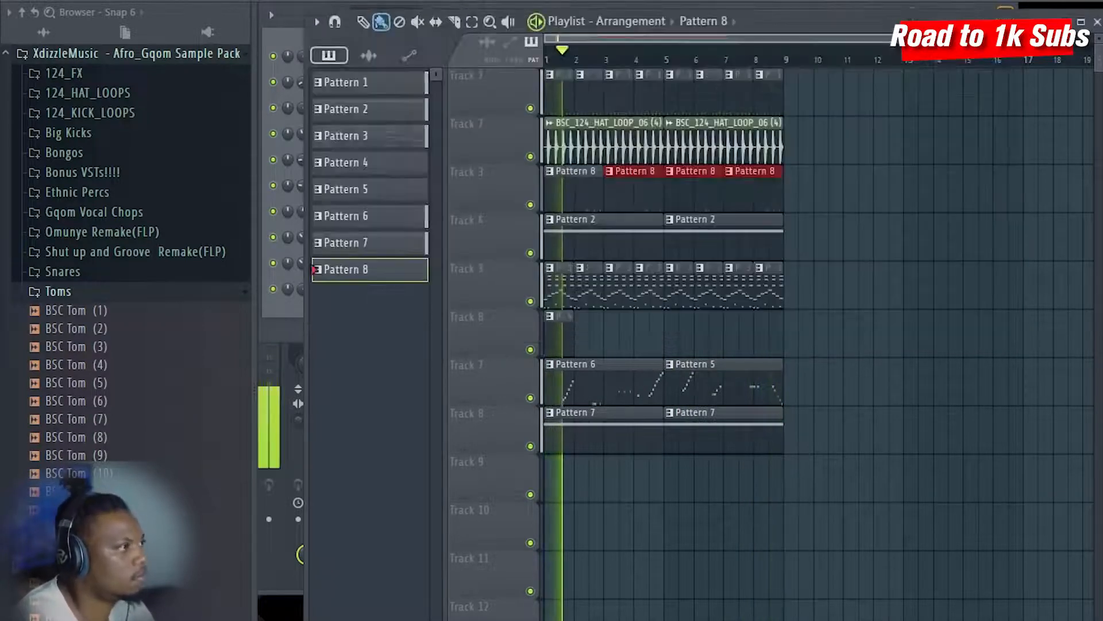
scroll(643, 62, up, 3)
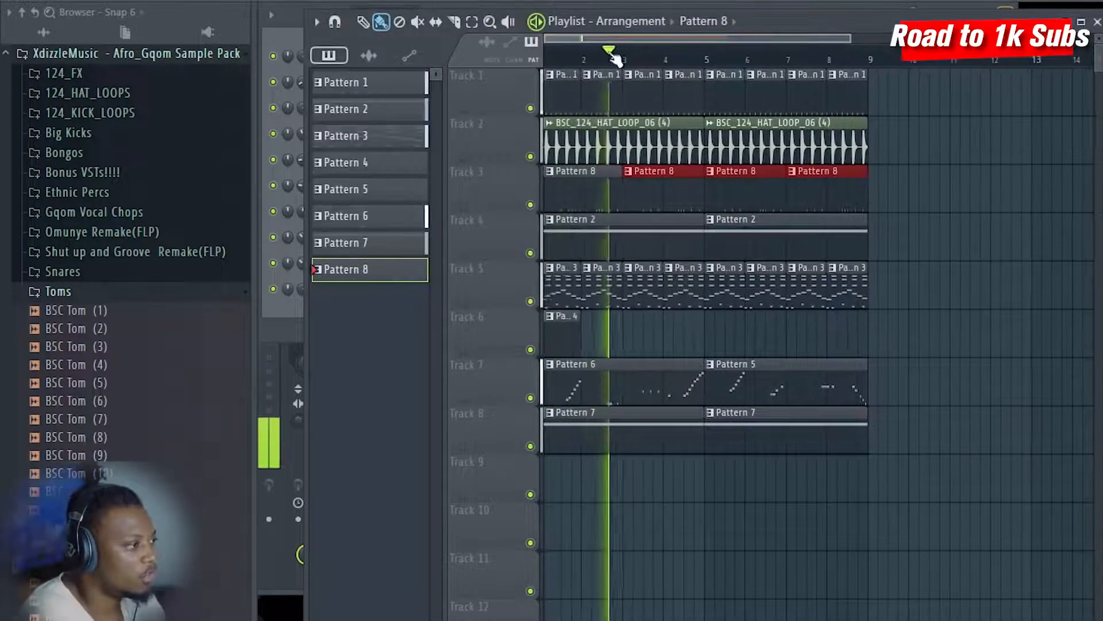
double_click(776, 20)
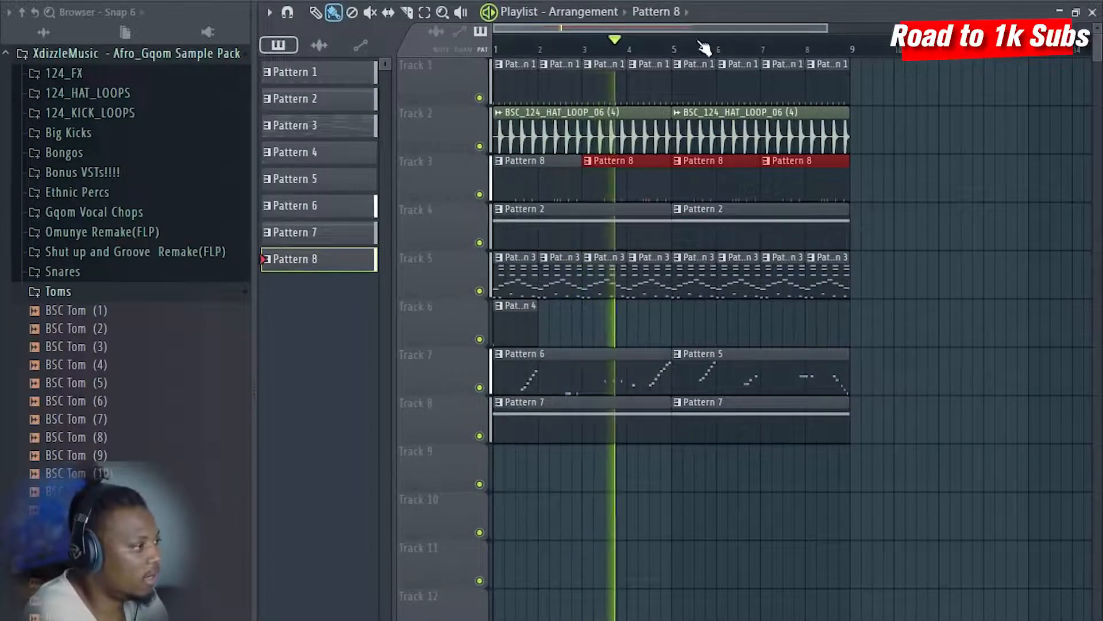